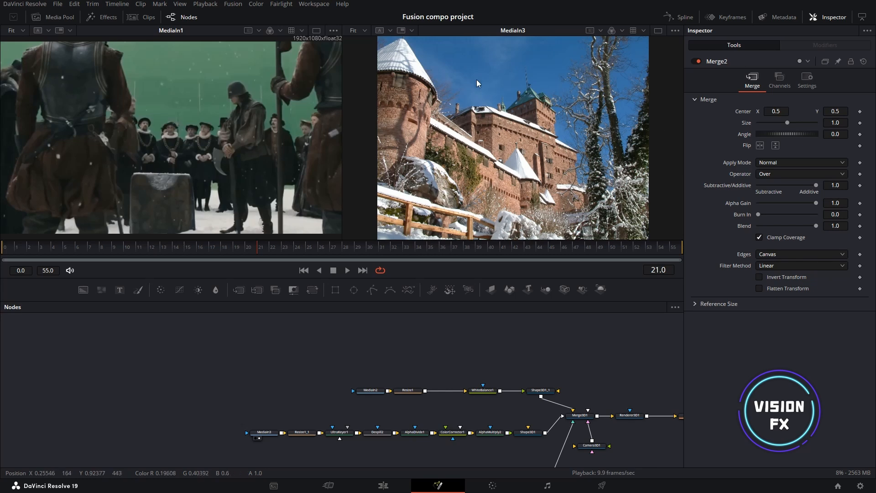
# - Preview the castle compositing output, Merge3D1 and the Transform3D1 particle output in the second viewer, and play the particles
pyautogui.click(485, 438)
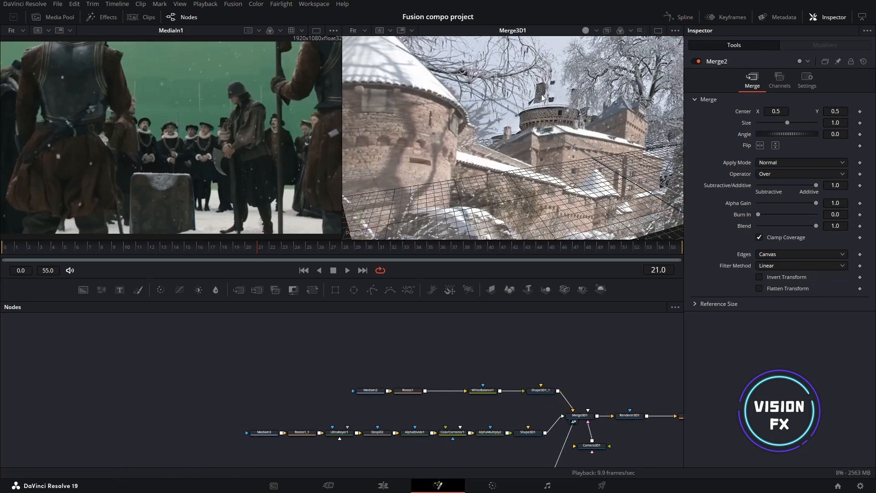
pyautogui.scroll(-4, 563, 148)
pyautogui.moveTo(562, 148); pyautogui.dragTo(589, 123)
pyautogui.scroll(2, 594, 136)
pyautogui.moveTo(521, 434); pyautogui.dragTo(501, 304)
pyautogui.click(494, 387)
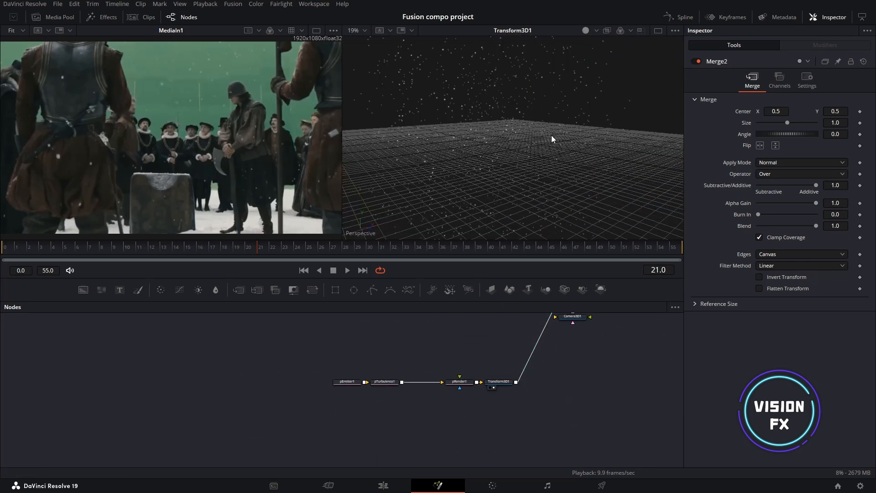
pyautogui.moveTo(552, 135); pyautogui.dragTo(540, 139)
pyautogui.press('space')
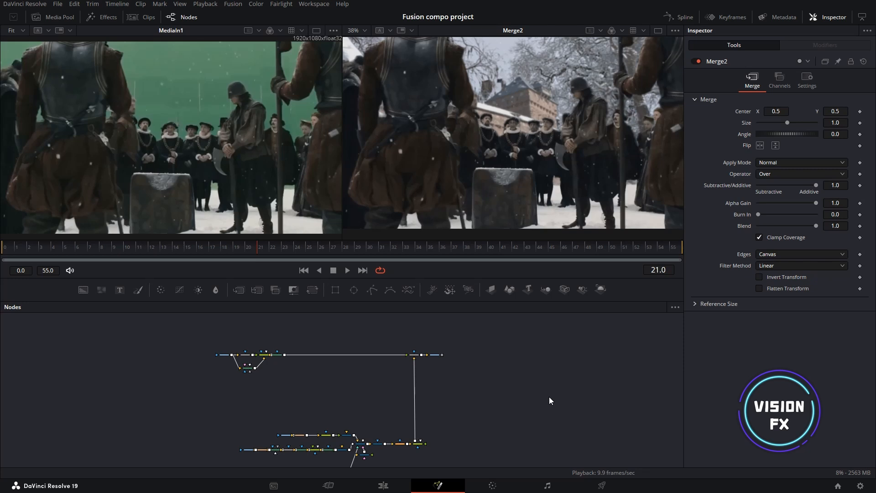
# - Inspect the green-screen branch in the second viewer, from MediaIn1 through Despill1 to the final Merge2 composite
pyautogui.scroll(4, 324, 382)
pyautogui.moveTo(238, 363); pyautogui.dragTo(514, 96)
pyautogui.scroll(3, 533, 105)
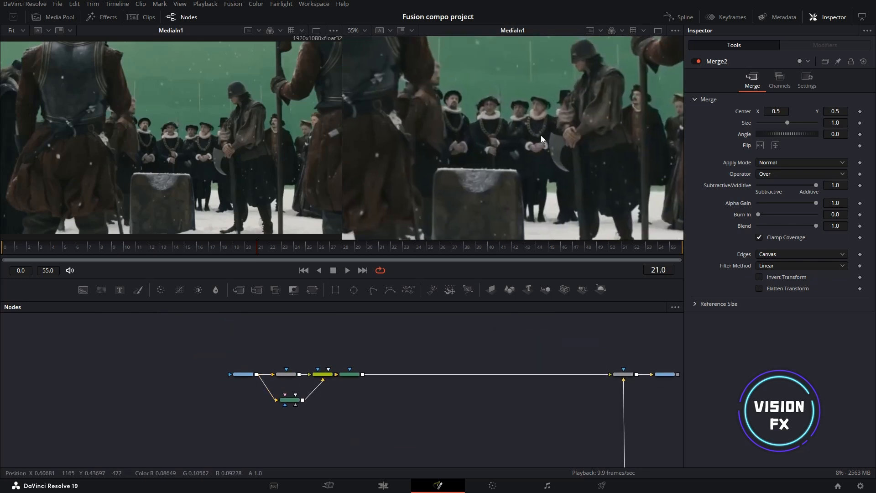
pyautogui.moveTo(442, 229); pyautogui.dragTo(525, 151)
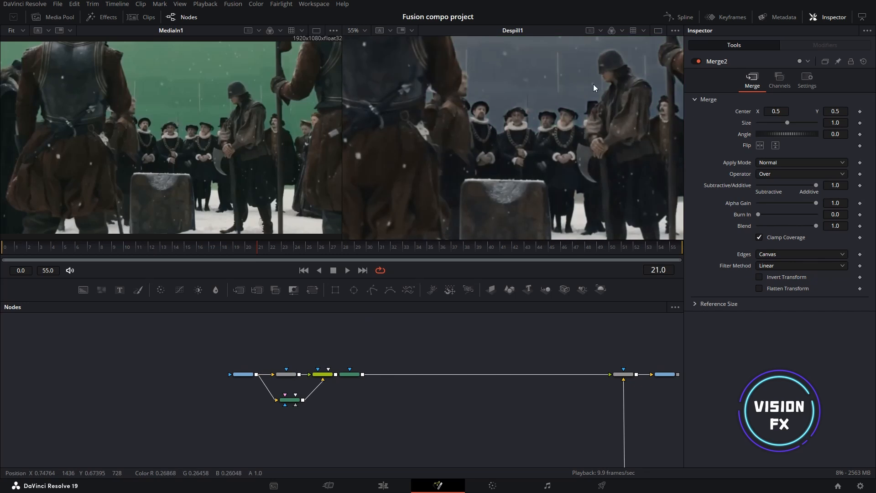
pyautogui.click(350, 374)
pyautogui.moveTo(540, 86); pyautogui.dragTo(543, 89)
pyautogui.moveTo(558, 106)
pyautogui.mouseDown()
pyautogui.moveTo(565, 89)
pyautogui.moveTo(557, 143)
pyautogui.moveTo(550, 121)
pyautogui.mouseUp()
pyautogui.moveTo(633, 371); pyautogui.dragTo(576, 148)
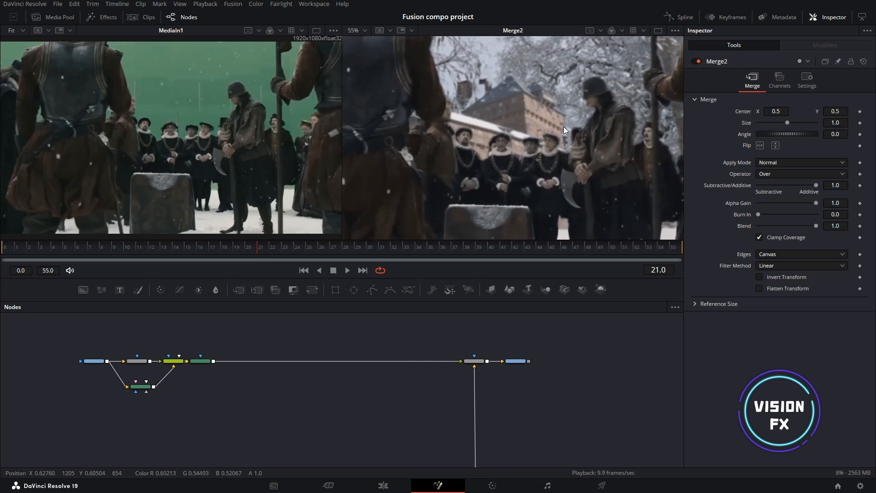
pyautogui.scroll(-5, 450, 411)
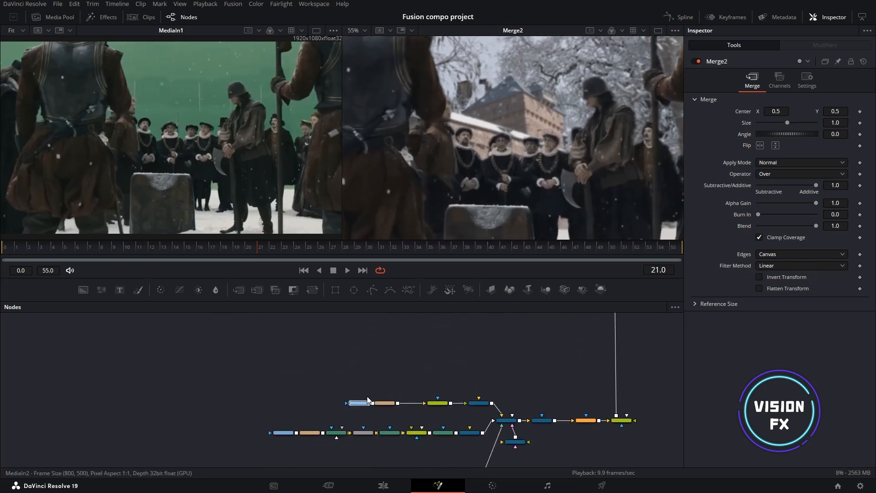
# - View the snowy castle background branch in the second viewer: MediaIn2, WhiteBalance1 and Shape3D1_1
pyautogui.moveTo(367, 396); pyautogui.dragTo(512, 137)
pyautogui.hotkey('ctrl', 'f')
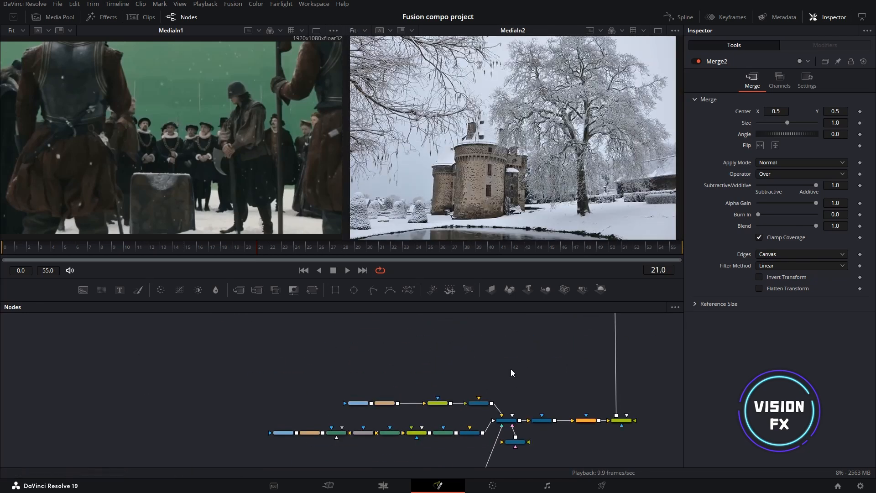
pyautogui.scroll(3, 458, 374)
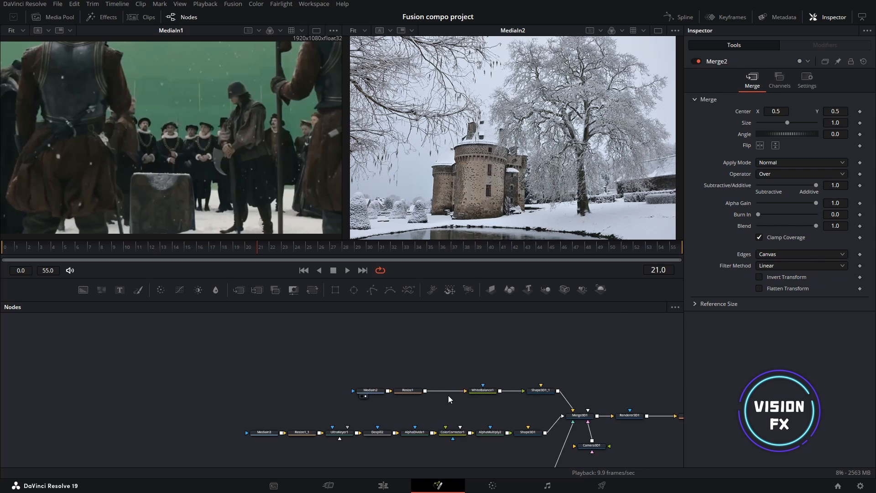
pyautogui.moveTo(499, 394); pyautogui.dragTo(539, 146)
pyautogui.scroll(2, 552, 137)
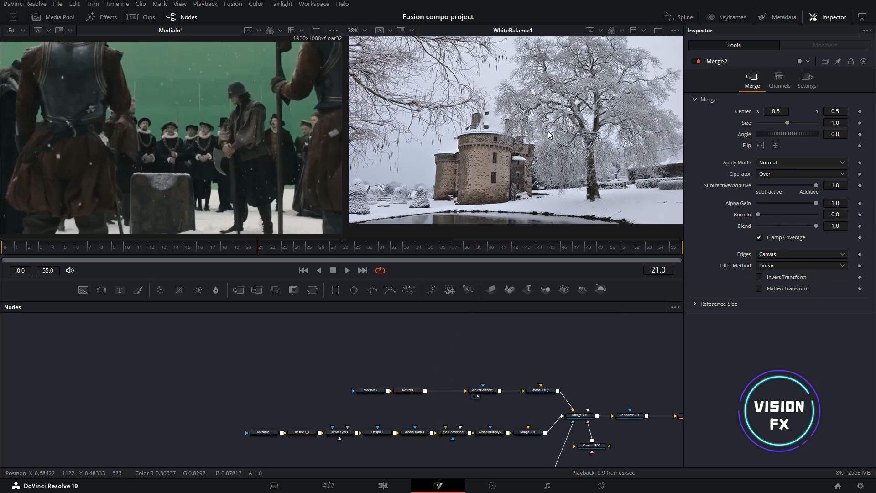
pyautogui.moveTo(547, 395); pyautogui.dragTo(554, 136)
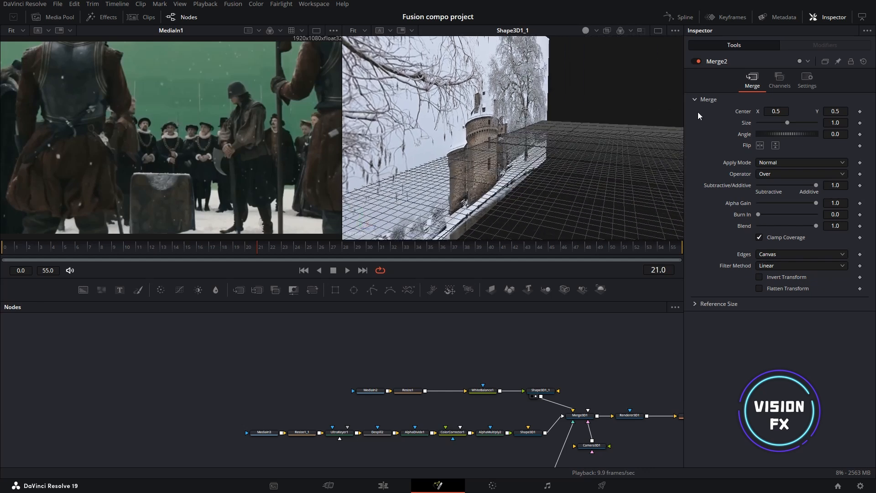
# - Compare MediaIn3 with AlphaMultiply2, view Merge3D1, and play the snow particles from Transform3D1 in the second viewer
pyautogui.click(259, 437)
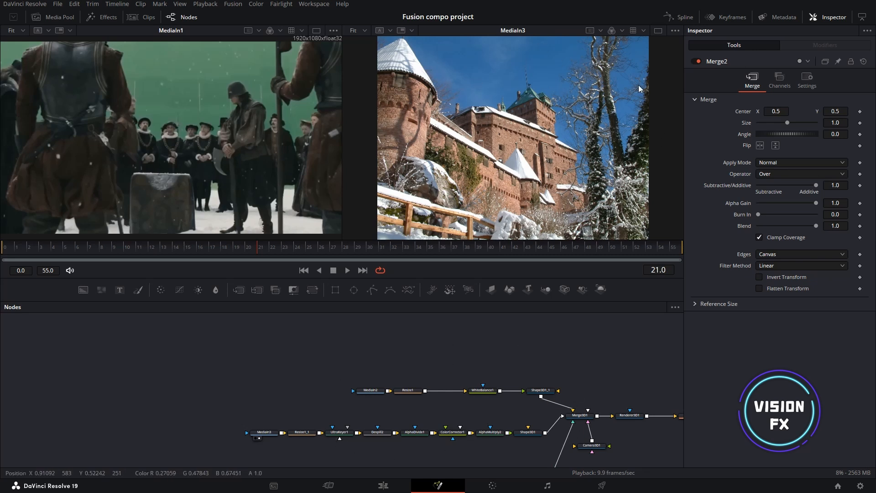
pyautogui.click(485, 438)
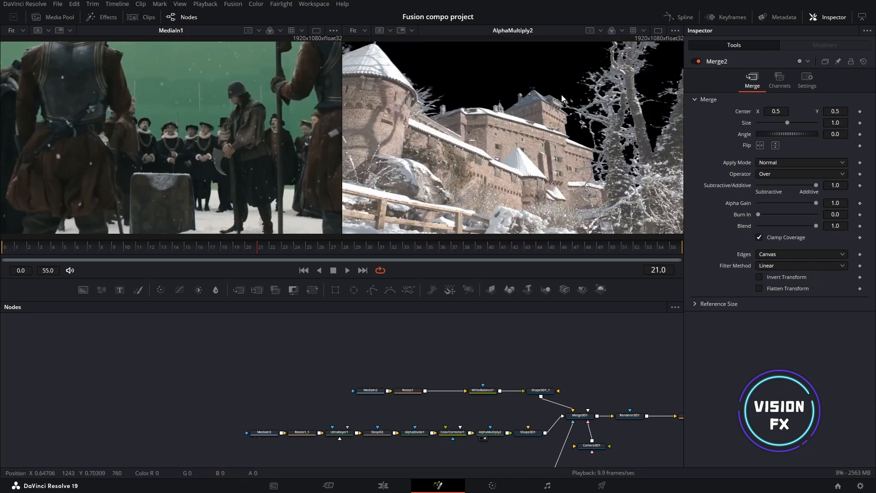
pyautogui.moveTo(583, 419); pyautogui.dragTo(569, 117)
pyautogui.moveTo(519, 426); pyautogui.dragTo(499, 294)
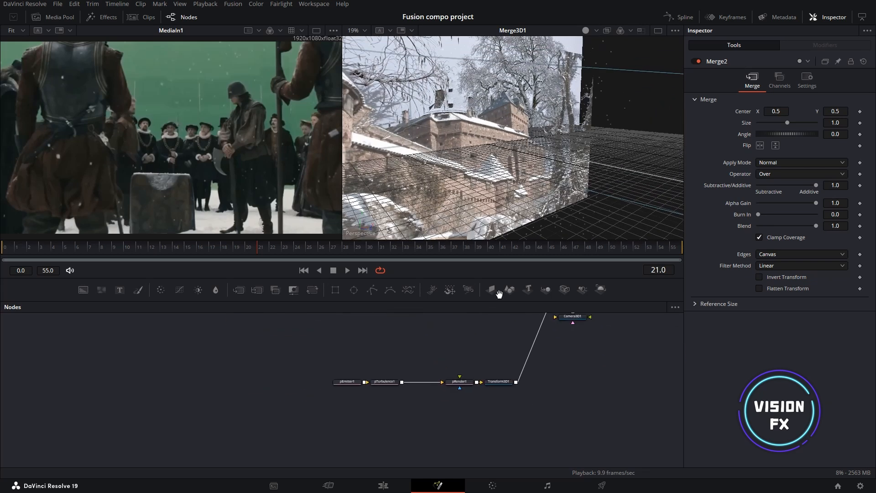
pyautogui.moveTo(498, 382); pyautogui.dragTo(550, 130)
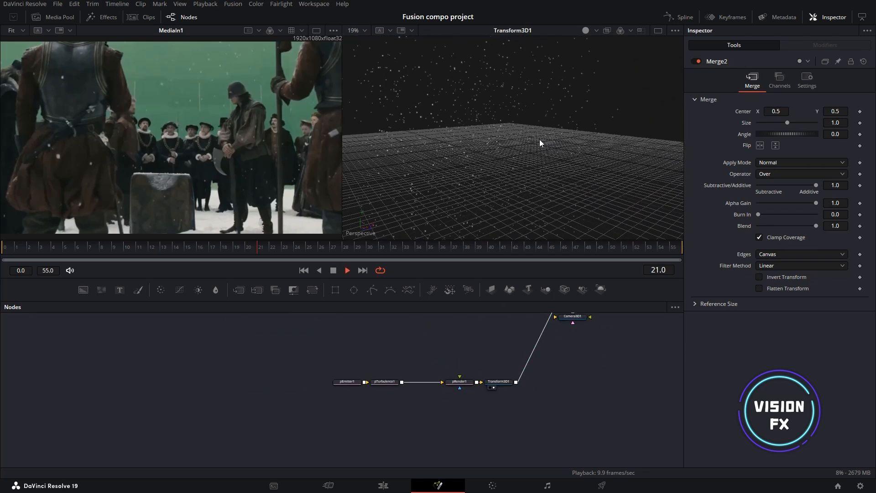
pyautogui.press('space')
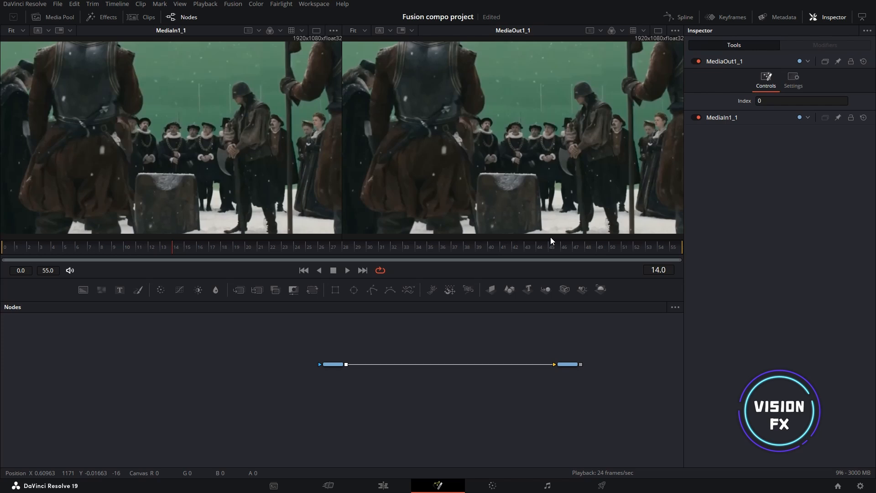
# - Move the MediaIn1_1 node slightly farther away from MediaOut1_1 in the node graph
pyautogui.moveTo(334, 363)
pyautogui.mouseDown()
pyautogui.moveTo(336, 349)
pyautogui.moveTo(328, 364)
pyautogui.mouseUp()
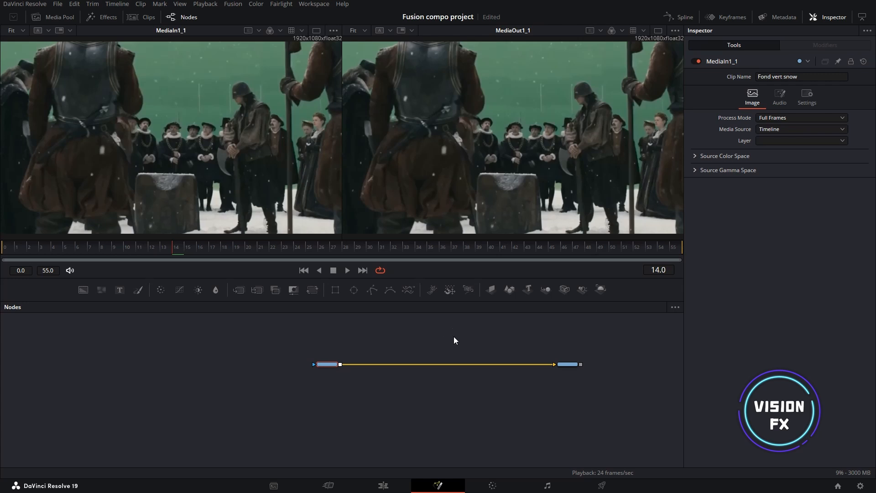
pyautogui.moveTo(454, 336); pyautogui.dragTo(450, 360)
pyautogui.scroll(3, 451, 360)
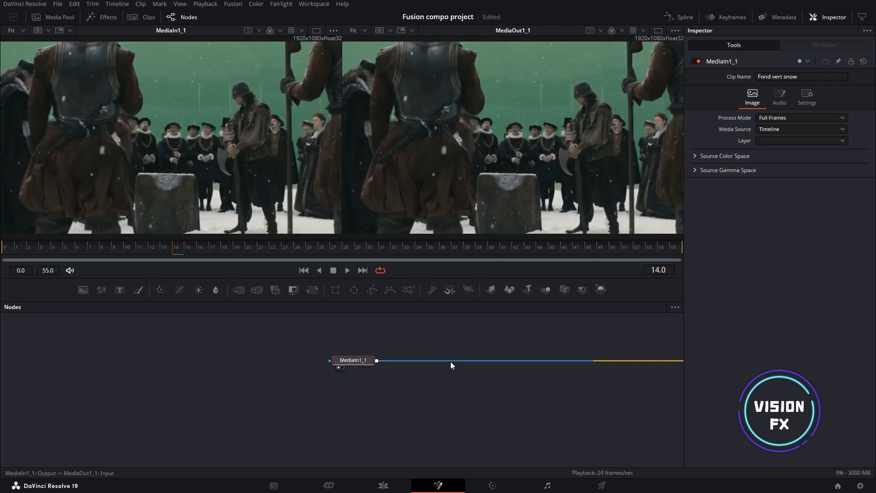
pyautogui.scroll(-3, 463, 355)
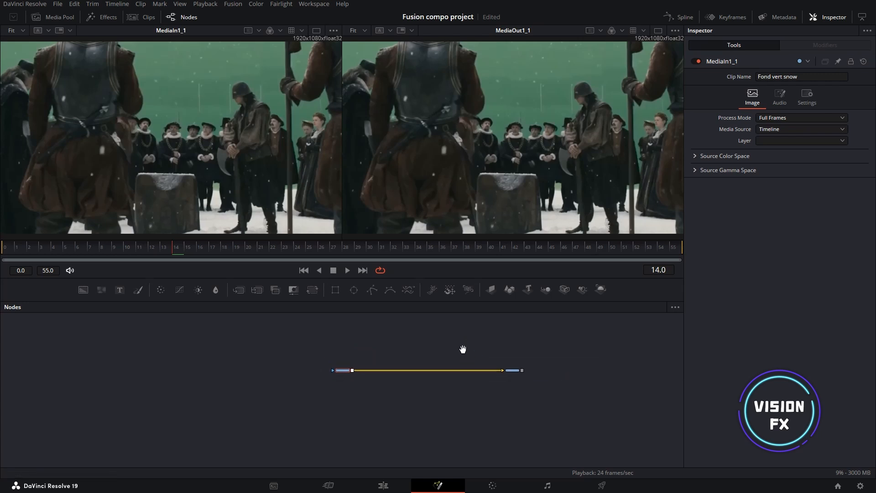
pyautogui.moveTo(463, 351); pyautogui.dragTo(386, 391)
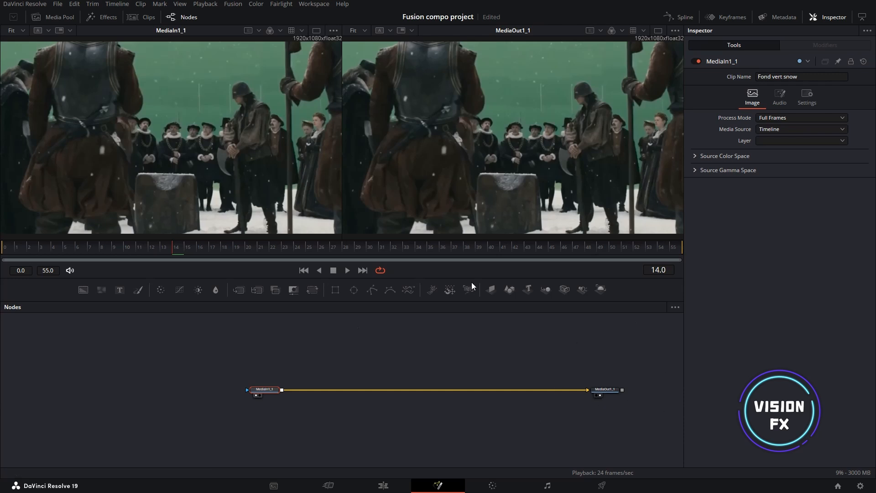
# - Insert a Blur node on the connection between MediaIn1_1 and MediaOut1_1 and set its blur size to 84.3
pyautogui.rightClick(407, 347)
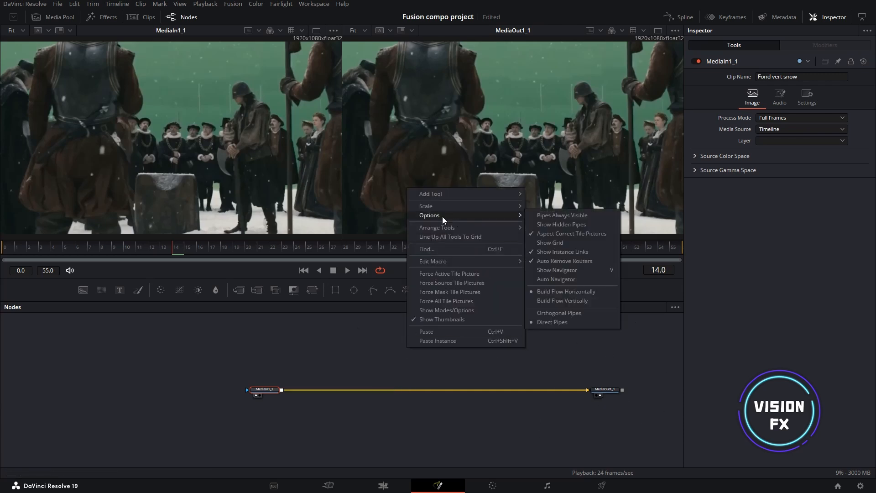
pyautogui.moveTo(445, 196)
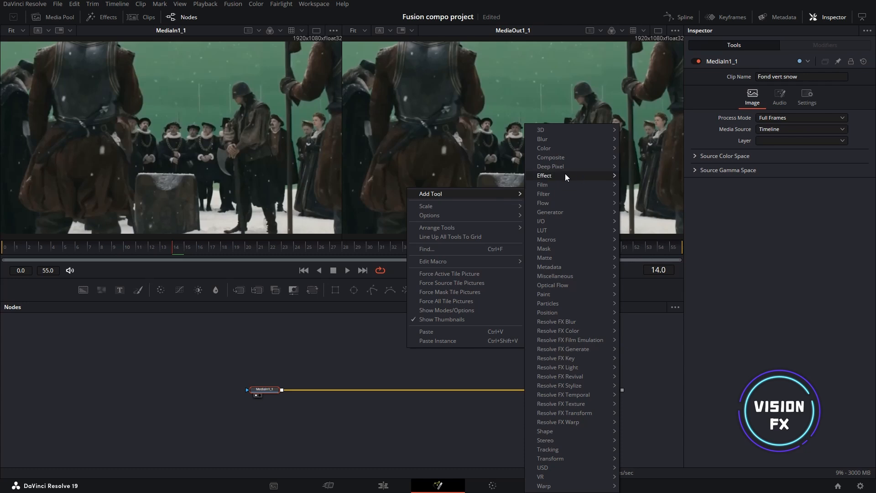
pyautogui.moveTo(554, 139)
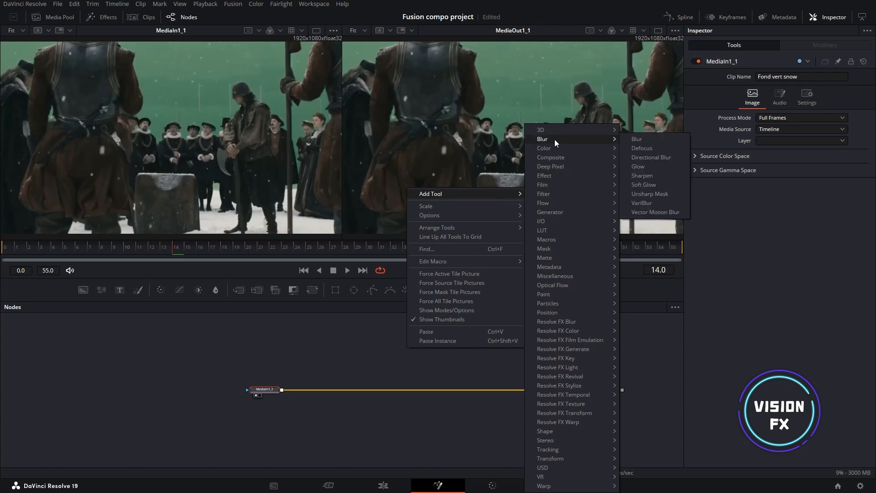
pyautogui.click(639, 139)
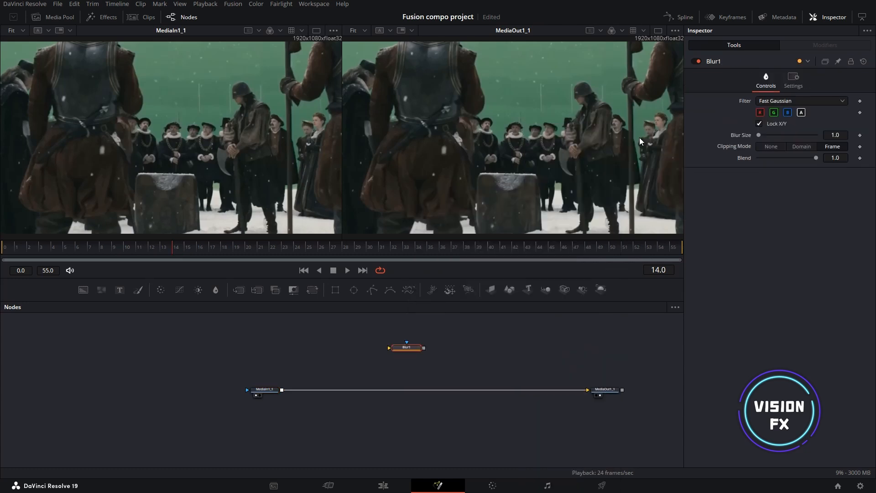
pyautogui.moveTo(409, 348); pyautogui.dragTo(391, 396)
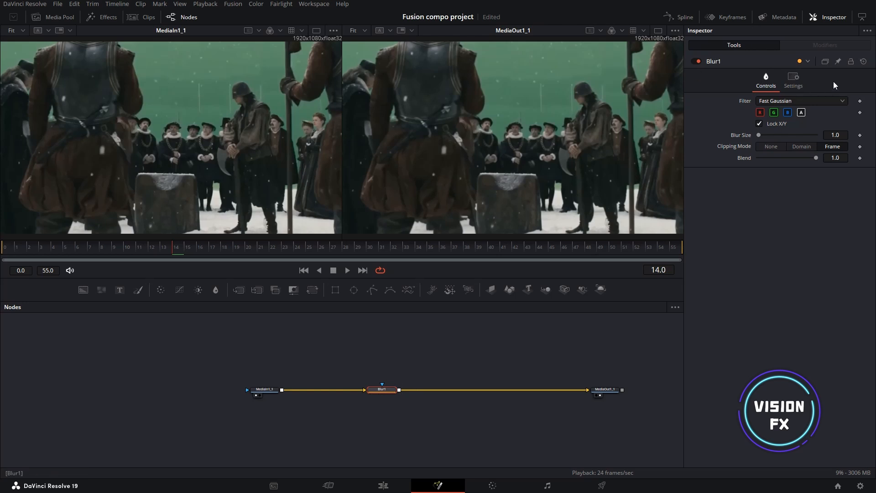
pyautogui.moveTo(759, 134); pyautogui.dragTo(808, 125)
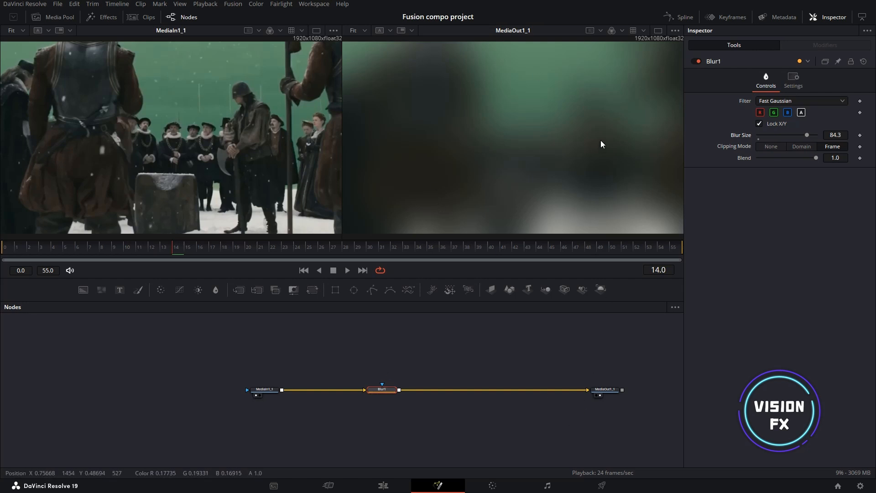
# - Show MediaIn1_1 in the second viewer and clear that viewer again
pyautogui.scroll(3, 294, 413)
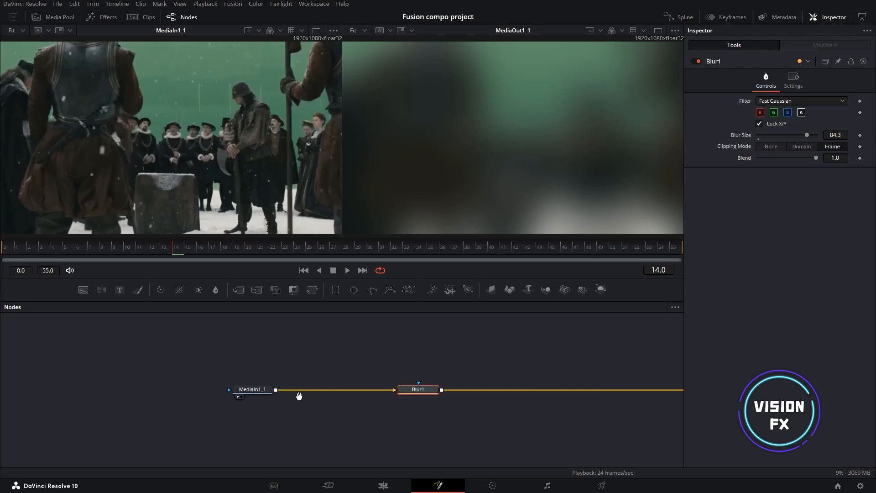
pyautogui.scroll(2, 246, 398)
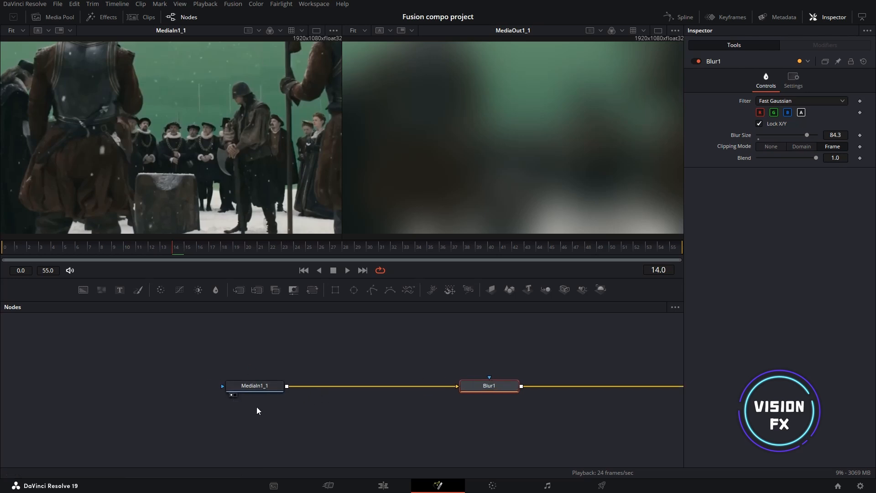
pyautogui.scroll(2, 274, 413)
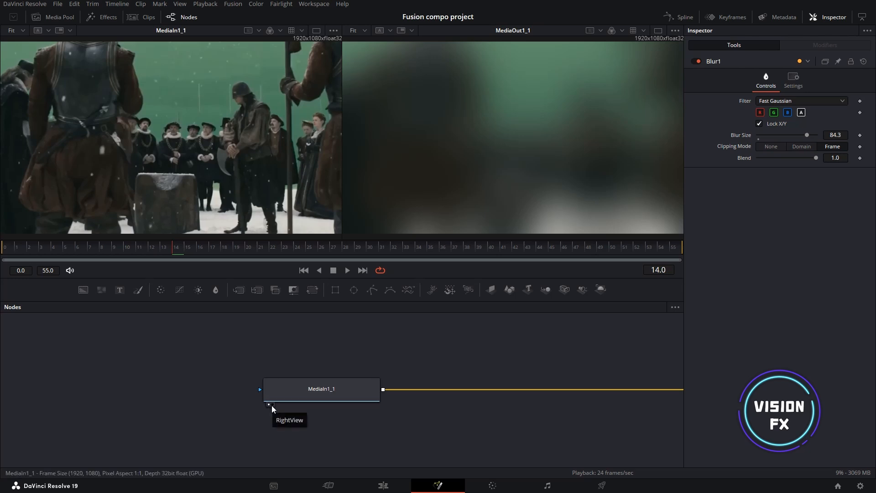
pyautogui.click(272, 405)
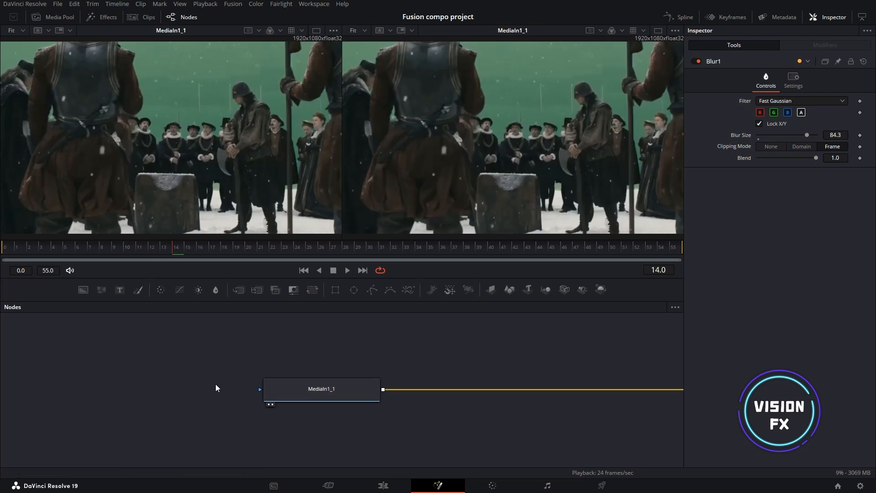
pyautogui.click(273, 405)
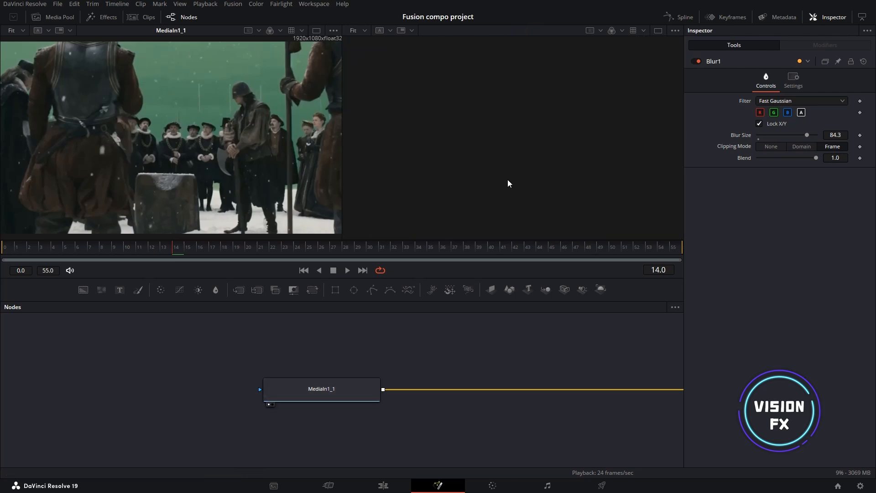
# - Display the MediaOut1_1 node's output in the second viewer
pyautogui.moveTo(475, 404); pyautogui.dragTo(82, 417)
pyautogui.moveTo(525, 372); pyautogui.dragTo(92, 373)
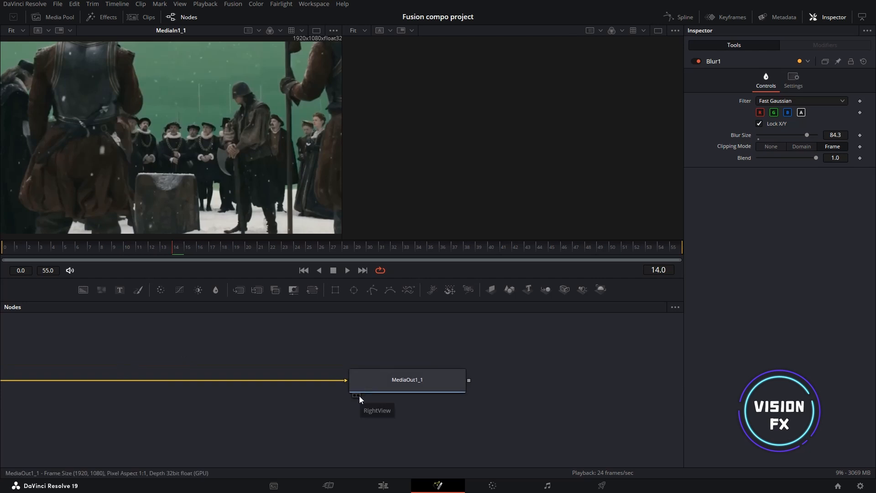
pyautogui.click(358, 395)
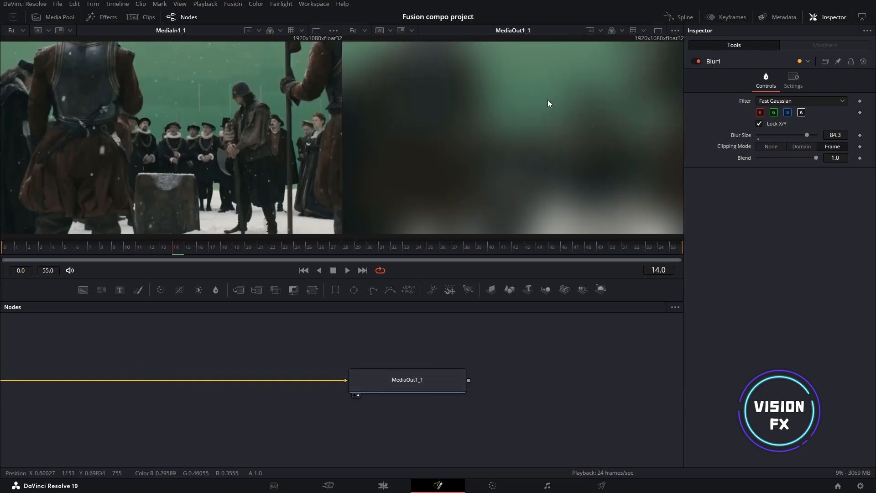
# - Insert a Color Corrector node between Blur1 and MediaOut1_1
pyautogui.moveTo(163, 374); pyautogui.dragTo(458, 383)
pyautogui.moveTo(109, 386); pyautogui.dragTo(397, 395)
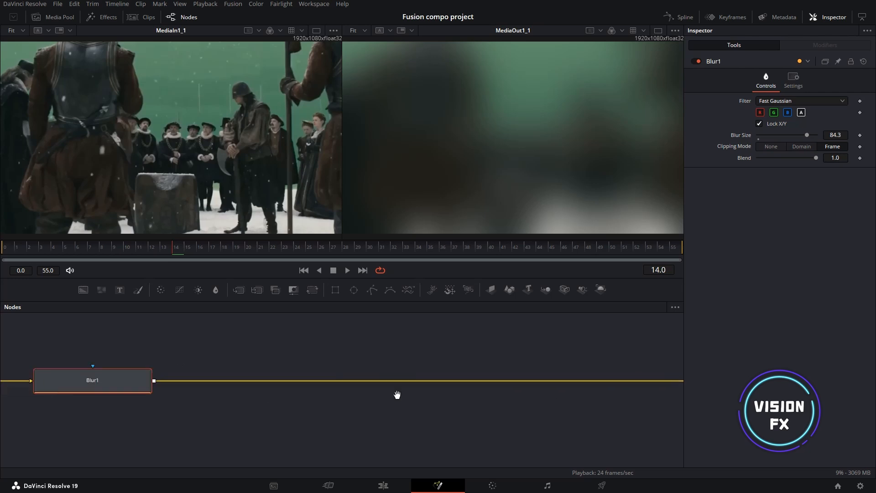
pyautogui.scroll(-5, 363, 388)
pyautogui.hotkey('shift', 'space')
pyautogui.write('colo')
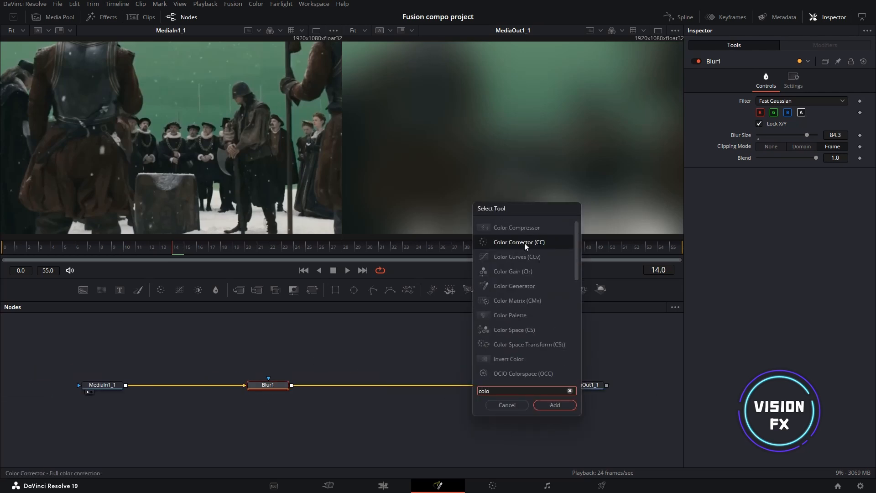
pyautogui.press('Return')
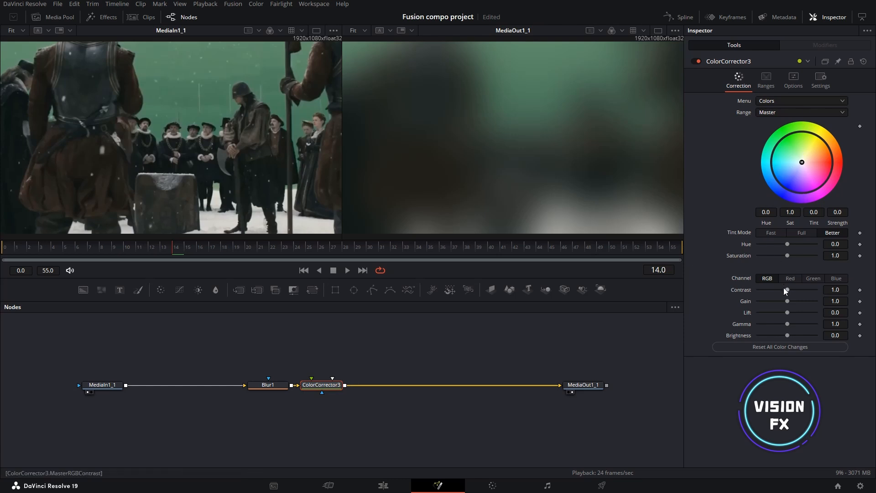
# - Set the Color Corrector's contrast to 1.98 and tint the image blue at a strength of 1.0
pyautogui.moveTo(787, 292); pyautogui.dragTo(802, 291)
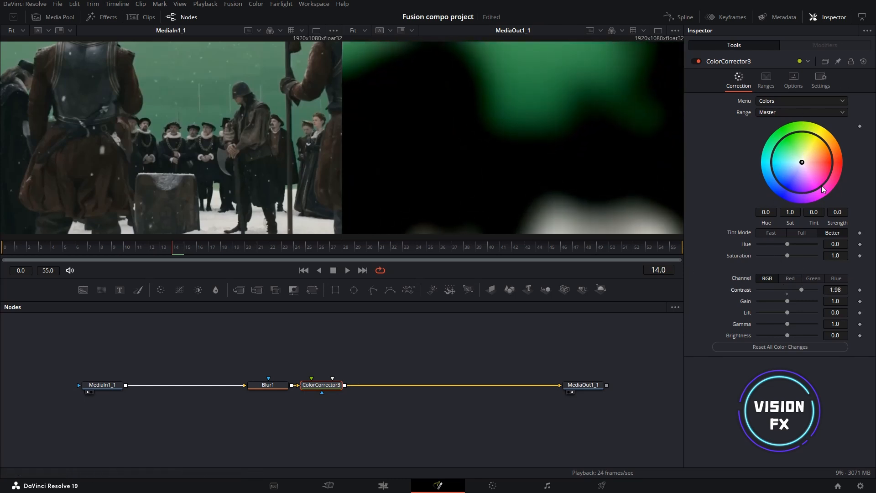
pyautogui.moveTo(802, 163); pyautogui.dragTo(776, 193)
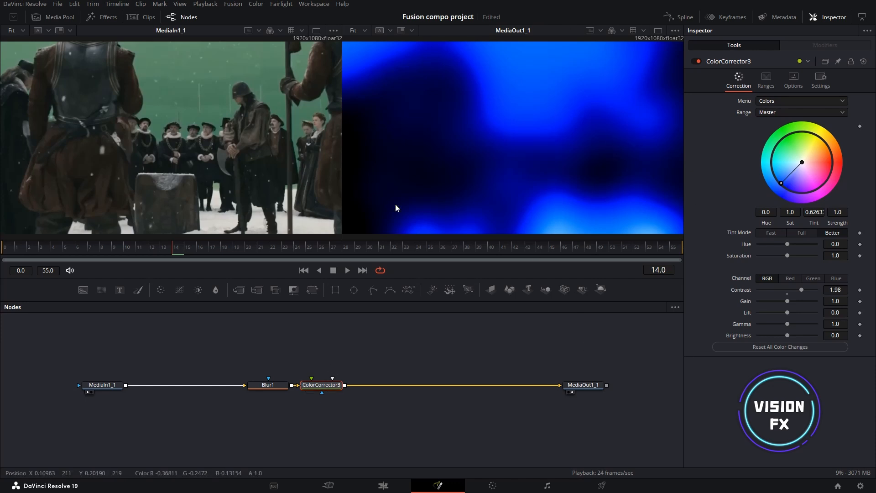
pyautogui.click(573, 392)
pyautogui.click(572, 392)
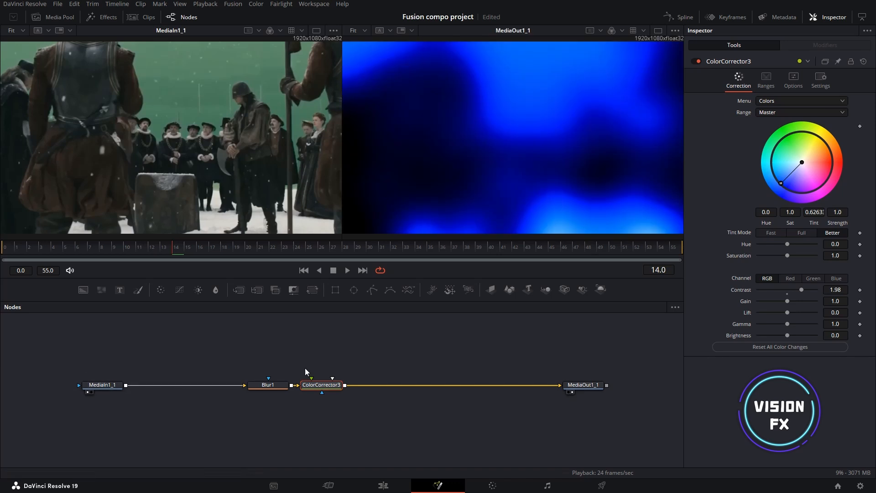
# - Display the Blur1 output and then the ColorCorrector3 output in the second viewer
pyautogui.moveTo(274, 387); pyautogui.dragTo(497, 130)
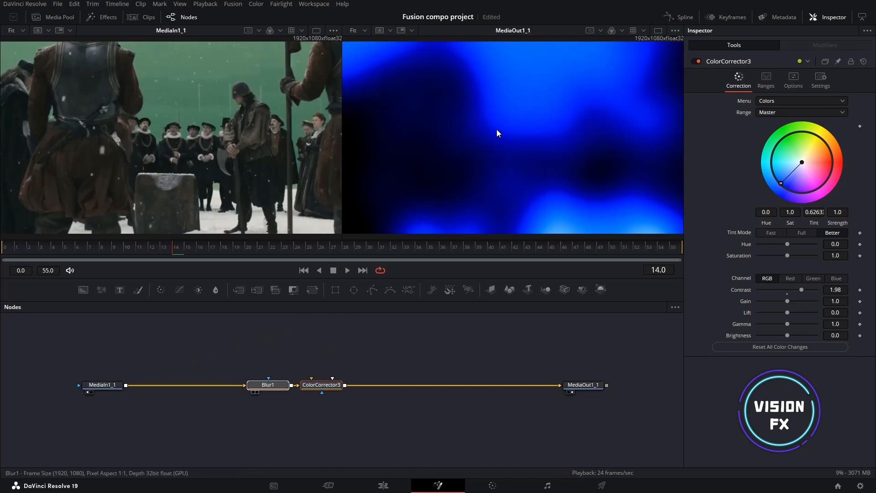
pyautogui.moveTo(563, 155); pyautogui.dragTo(537, 142)
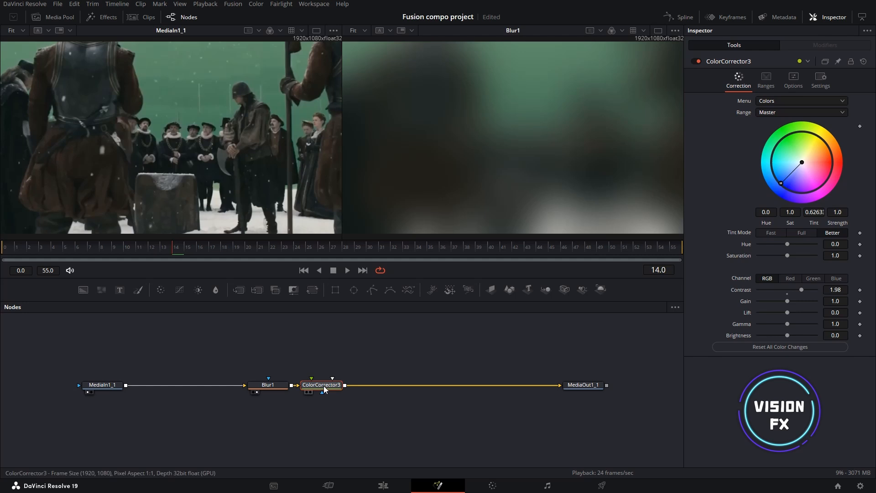
pyautogui.moveTo(334, 383); pyautogui.dragTo(409, 343)
pyautogui.hotkey('ctrl', 'z')
pyautogui.press('2')
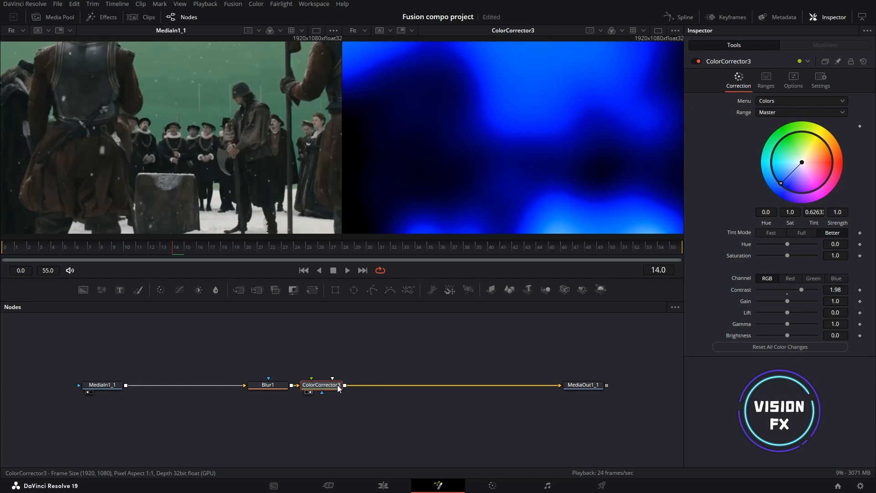
# - Add a Transform node and insert it on the connection between ColorCorrector3 and MediaOut1_1
pyautogui.rightClick(371, 348)
pyautogui.moveTo(409, 196)
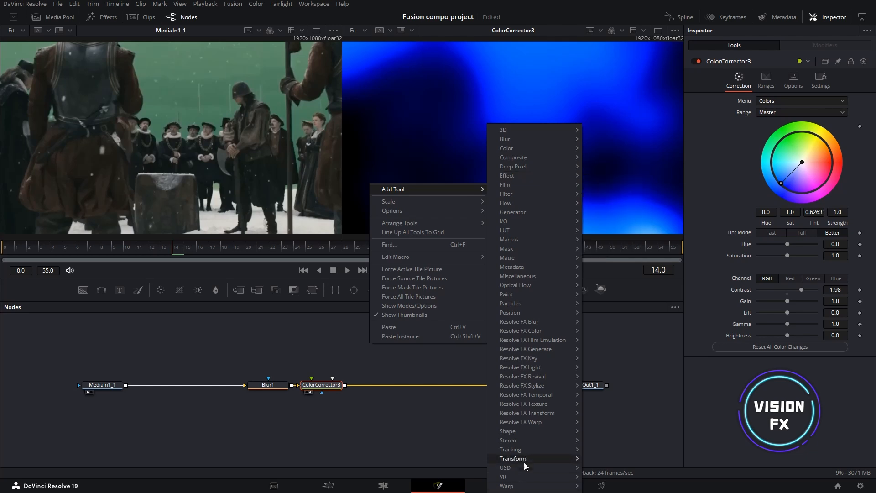
pyautogui.moveTo(525, 460)
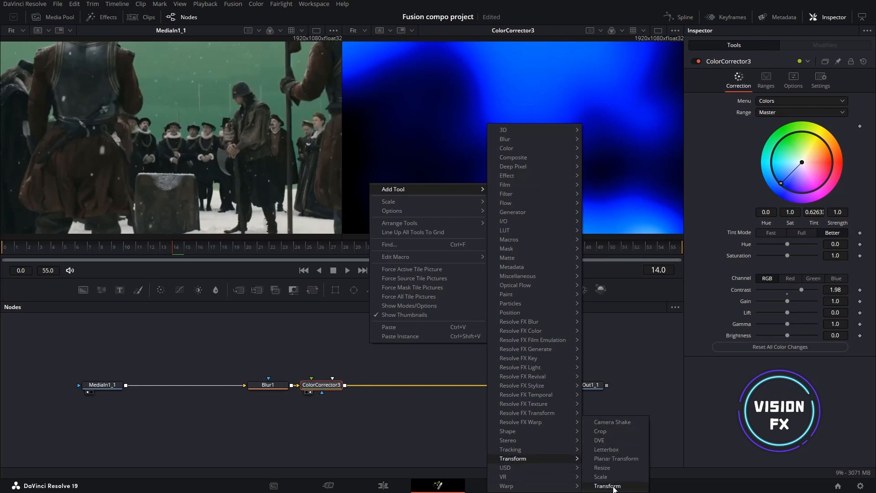
pyautogui.click(614, 487)
pyautogui.moveTo(387, 349); pyautogui.dragTo(387, 385)
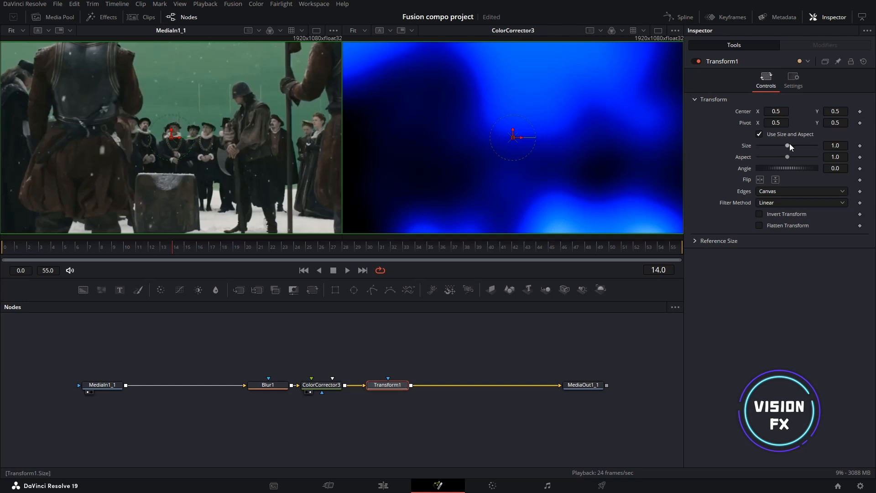
# - Show Transform1 in the second viewer and set its size to 0.61
pyautogui.moveTo(787, 145); pyautogui.dragTo(805, 147)
pyautogui.scroll(2, 329, 368)
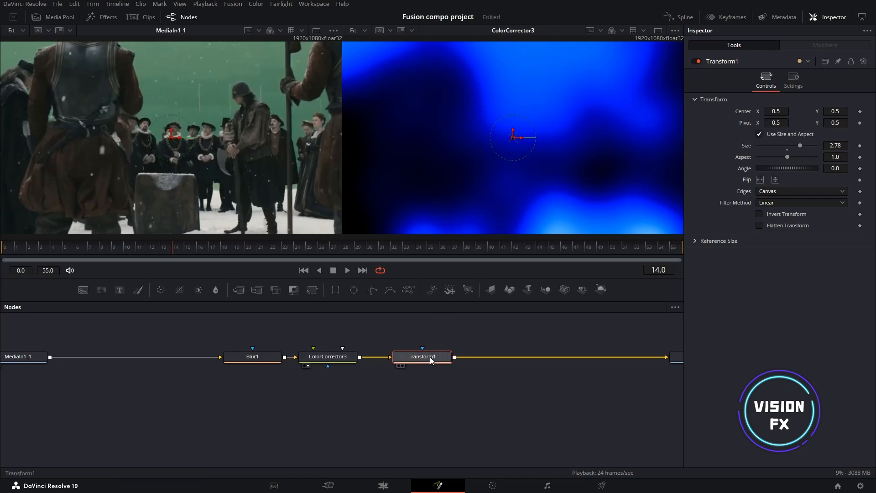
pyautogui.press('2')
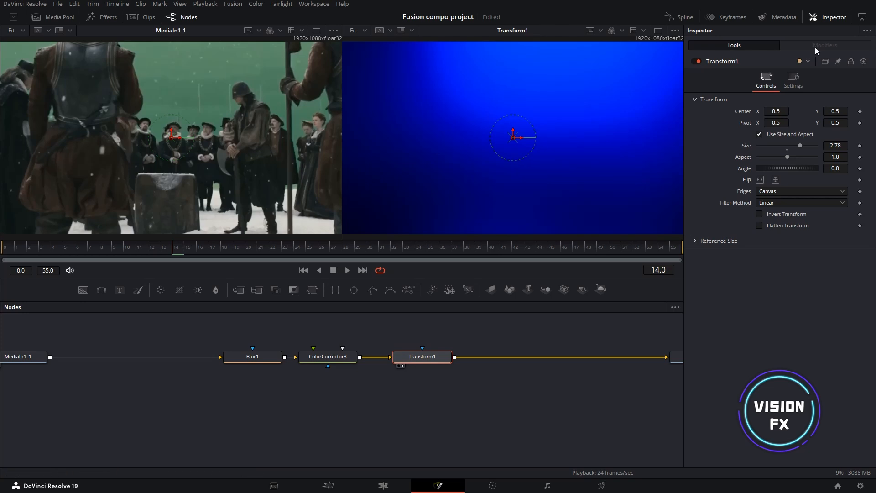
pyautogui.moveTo(800, 144); pyautogui.dragTo(776, 145)
# - Display MediaIn1_1 and then Blur1 in the second viewer
pyautogui.moveTo(162, 377); pyautogui.dragTo(255, 403)
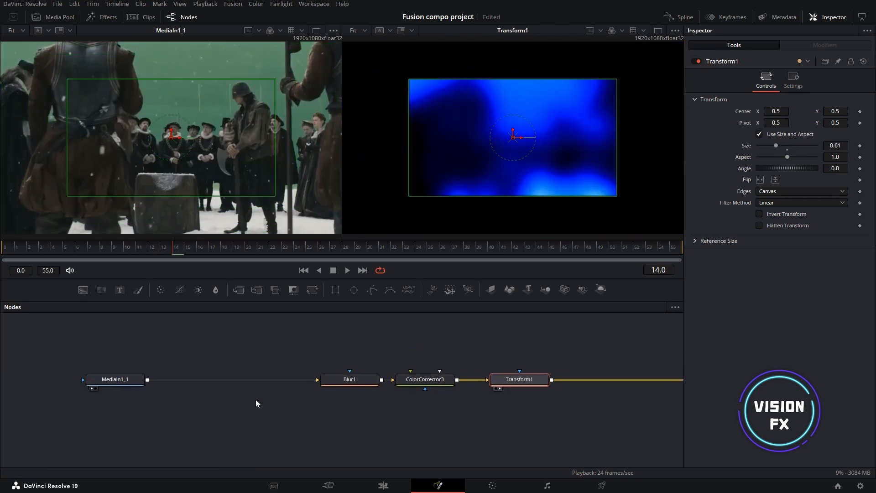
pyautogui.press('2')
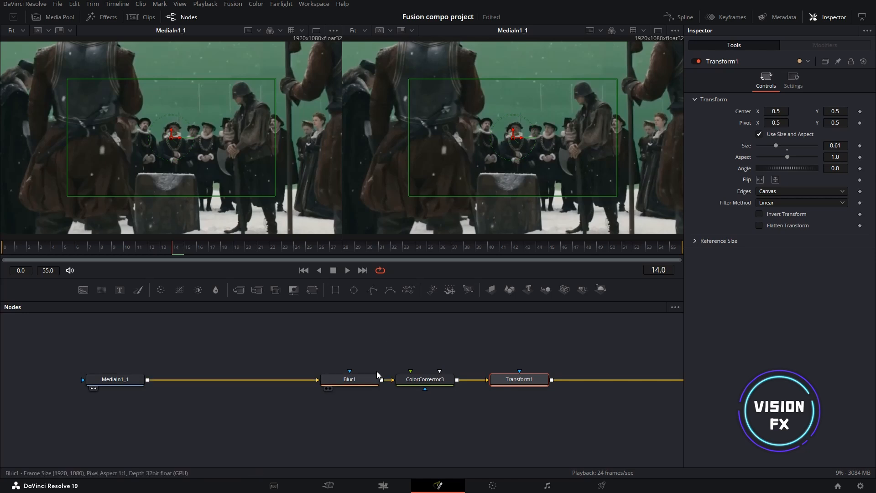
pyautogui.moveTo(350, 379); pyautogui.dragTo(460, 108)
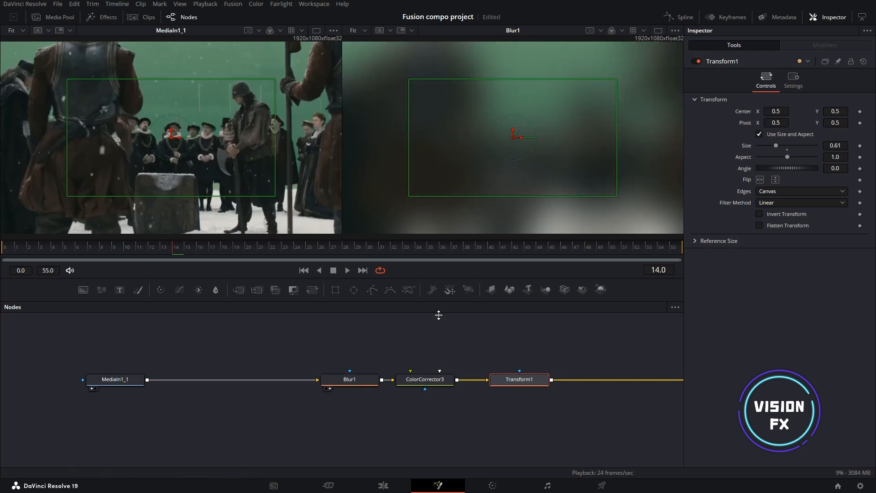
# - Set Blur1's blur size to 30.7 and check the ColorCorrector3 and Transform1 outputs in the second viewer
pyautogui.click(349, 379)
pyautogui.moveTo(807, 139); pyautogui.dragTo(776, 136)
pyautogui.moveTo(425, 379); pyautogui.dragTo(543, 114)
pyautogui.moveTo(527, 375); pyautogui.dragTo(534, 110)
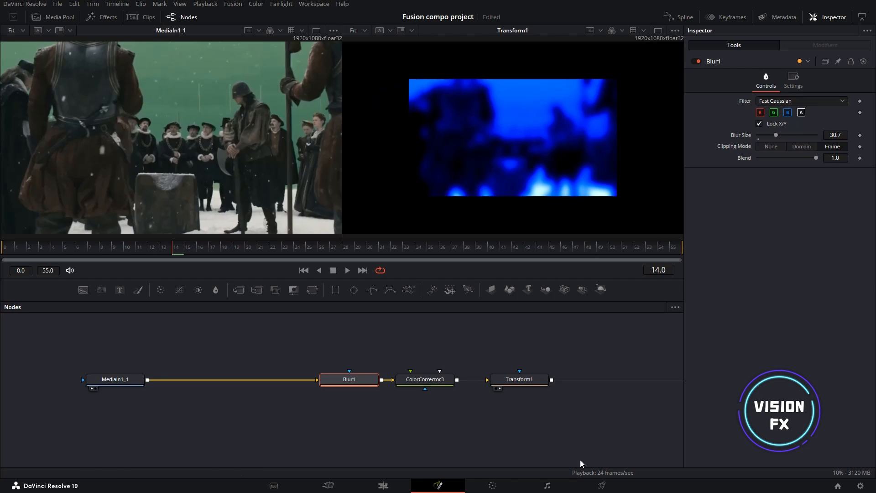
# - Show MediaIn3_1 and then MediaIn2_1 in the second viewer and compare the frame resolution with that of MediaIn1_1
pyautogui.moveTo(581, 375); pyautogui.dragTo(416, 365)
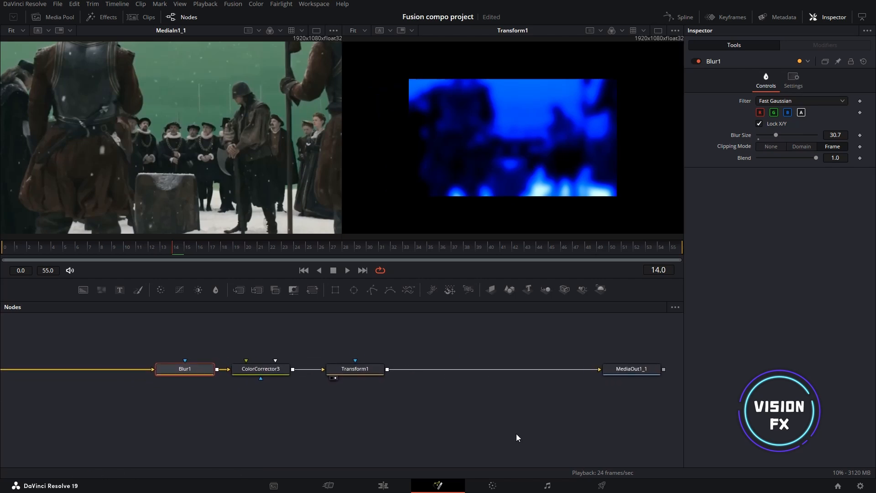
pyautogui.scroll(-10, 534, 417)
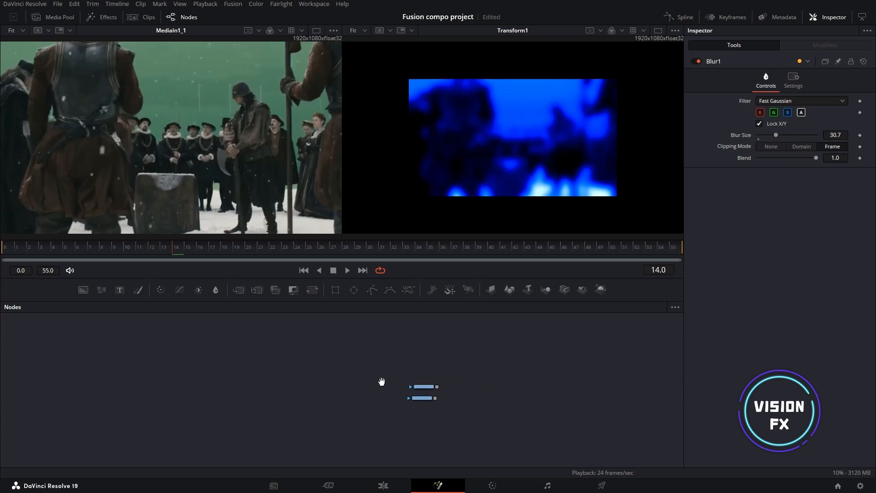
pyautogui.scroll(5, 400, 398)
pyautogui.moveTo(536, 391); pyautogui.dragTo(540, 160)
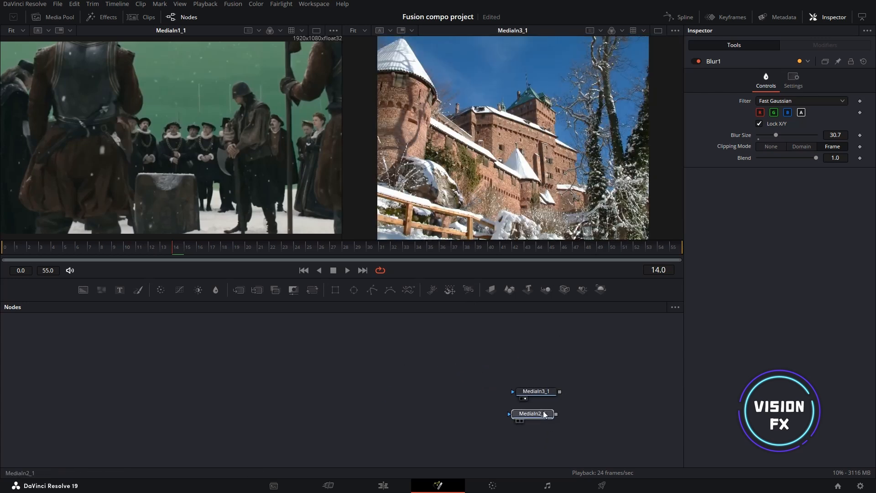
pyautogui.moveTo(545, 414); pyautogui.dragTo(608, 205)
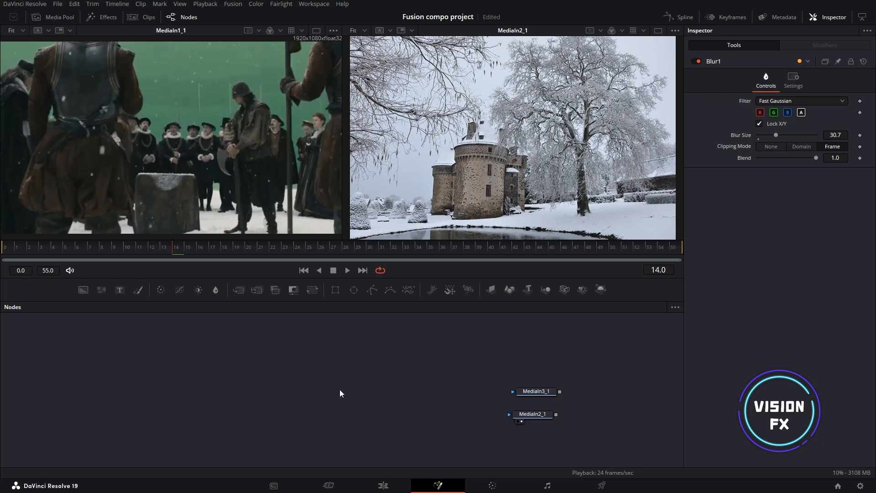
pyautogui.moveTo(552, 386); pyautogui.dragTo(570, 169)
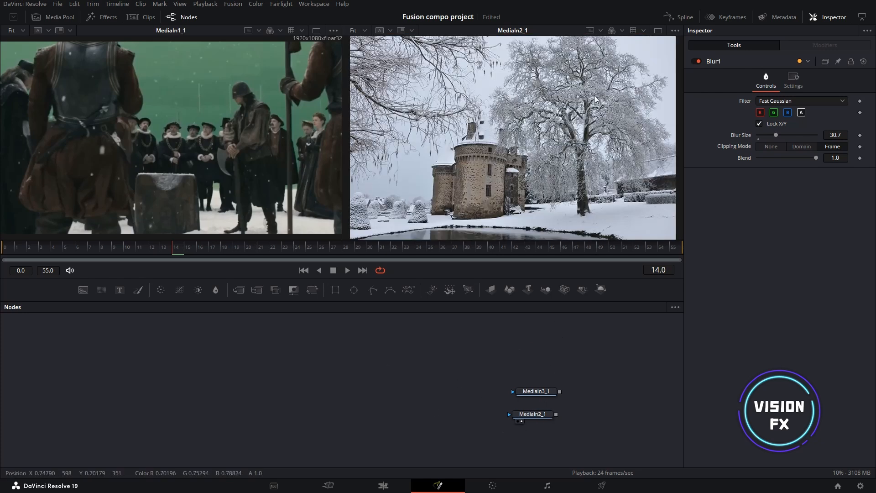
pyautogui.scroll(2, 574, 82)
pyautogui.scroll(1, 602, 80)
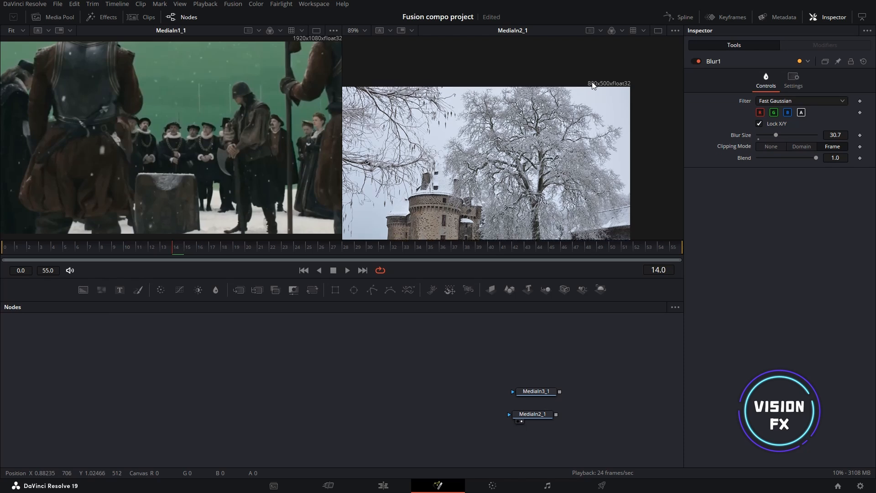
pyautogui.scroll(2, 253, 40)
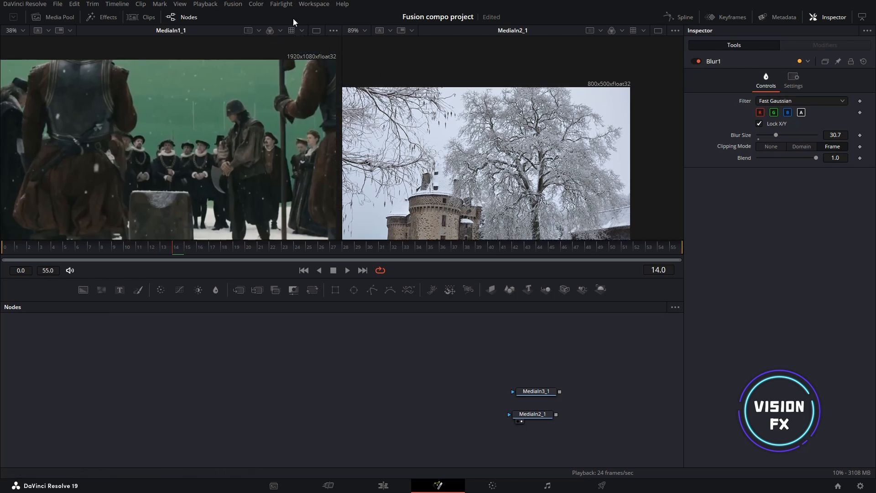
pyautogui.scroll(1, 582, 88)
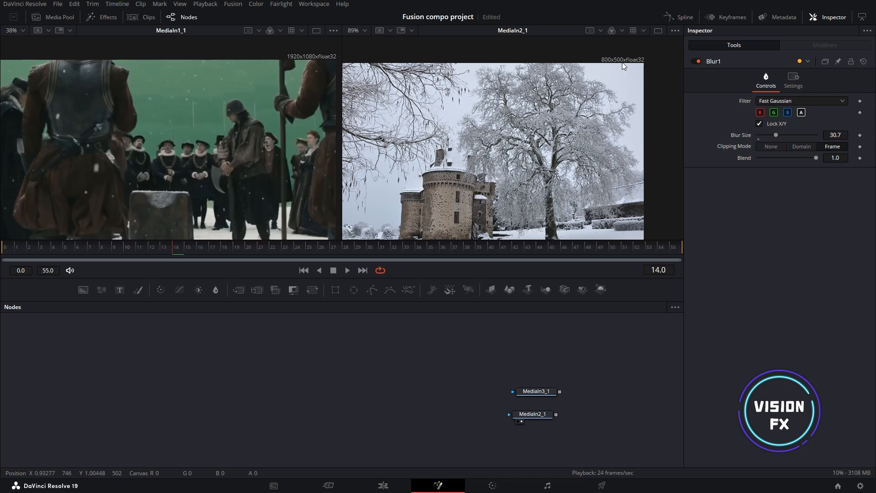
pyautogui.moveTo(551, 369); pyautogui.dragTo(458, 345)
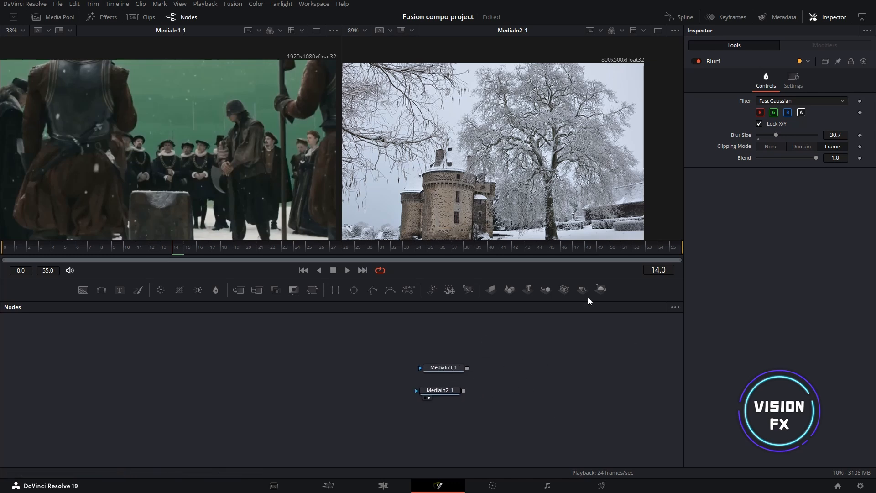
pyautogui.rightClick(517, 360)
pyautogui.moveTo(548, 211)
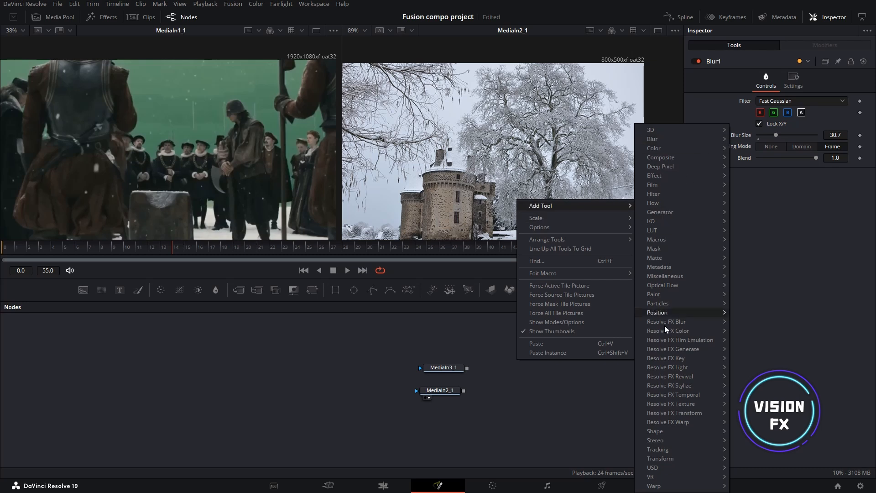
pyautogui.click(502, 390)
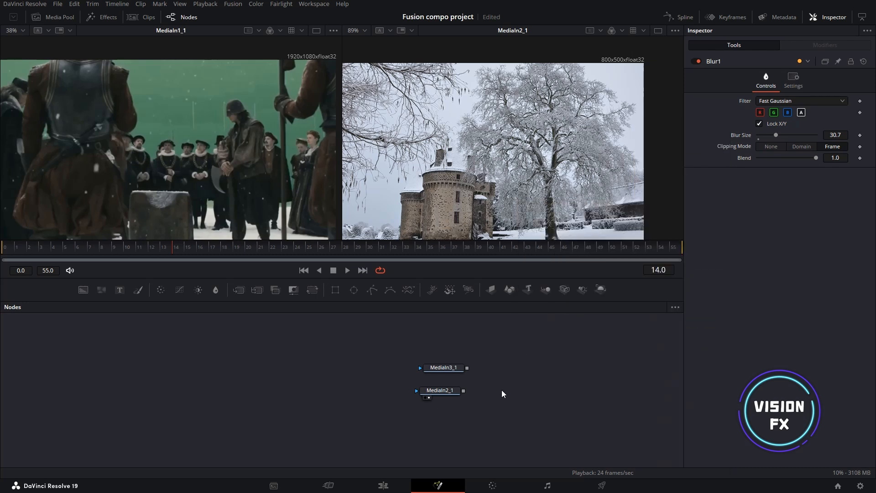
# - Add a Resize node fed by MediaIn3_1 and show its output in the second viewer
pyautogui.hotkey('shift', 'space')
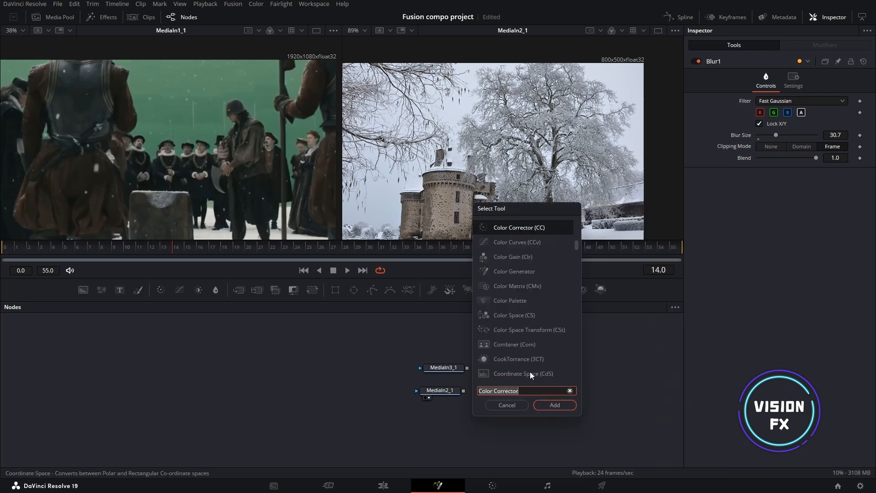
pyautogui.write('re')
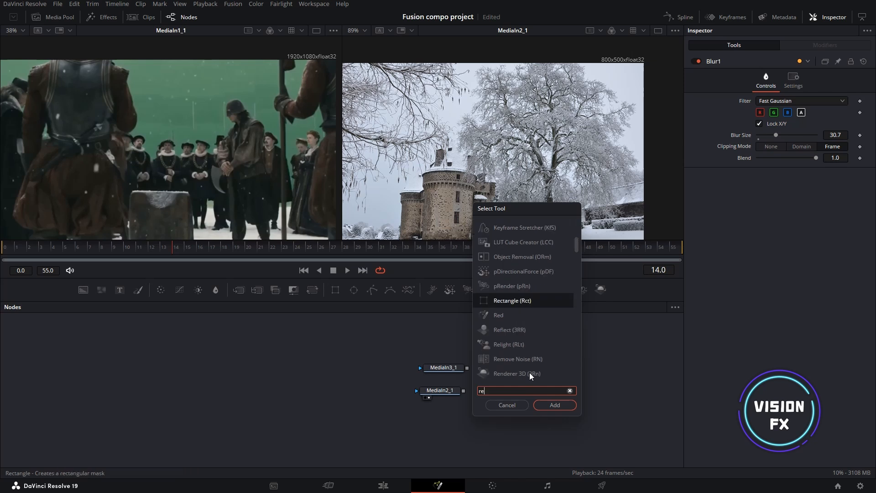
pyautogui.write('size')
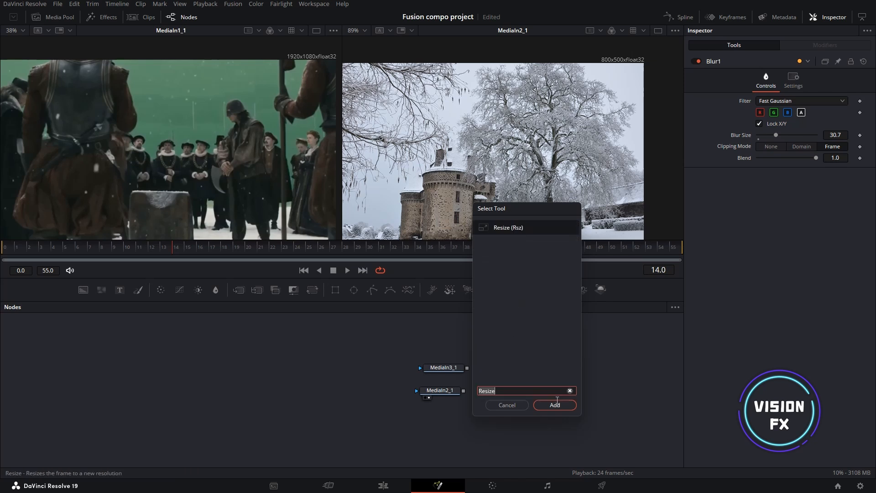
pyautogui.press('Return')
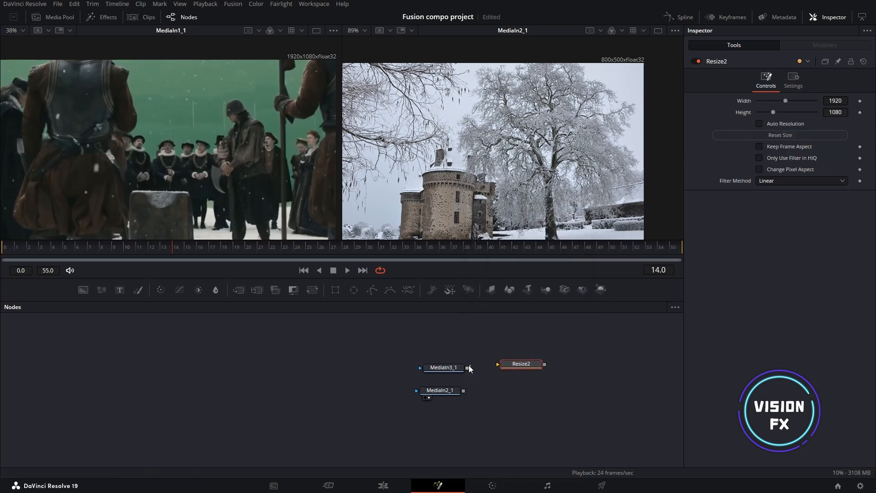
pyautogui.moveTo(467, 368); pyautogui.dragTo(530, 367)
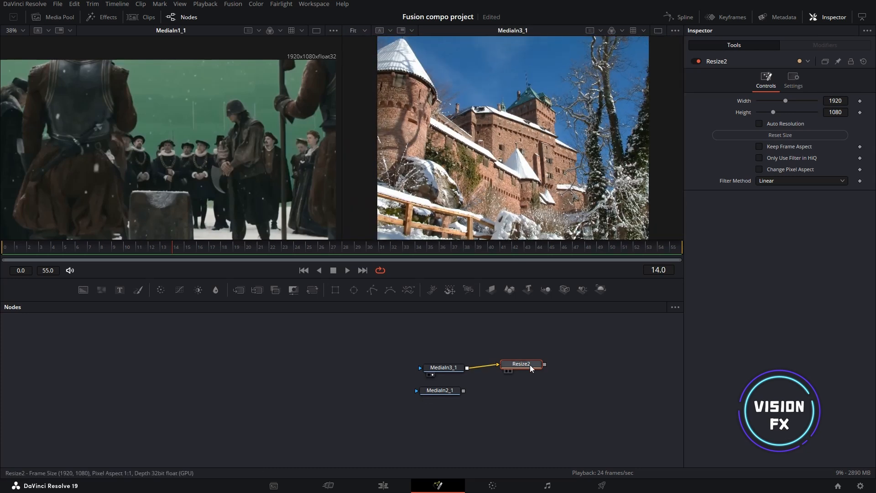
pyautogui.press('2')
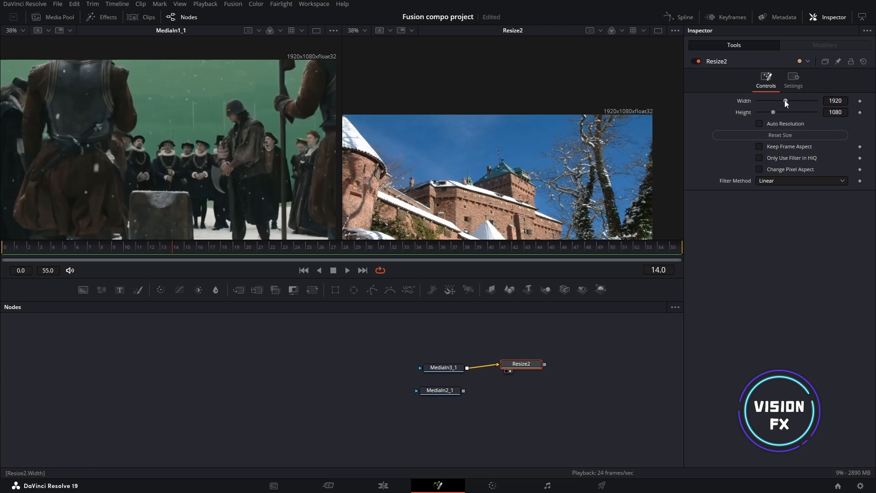
# - Try a Resize2 width of 3548 and reset the width to 1920
pyautogui.moveTo(784, 100)
pyautogui.mouseDown()
pyautogui.moveTo(823, 96)
pyautogui.moveTo(793, 100)
pyautogui.mouseUp()
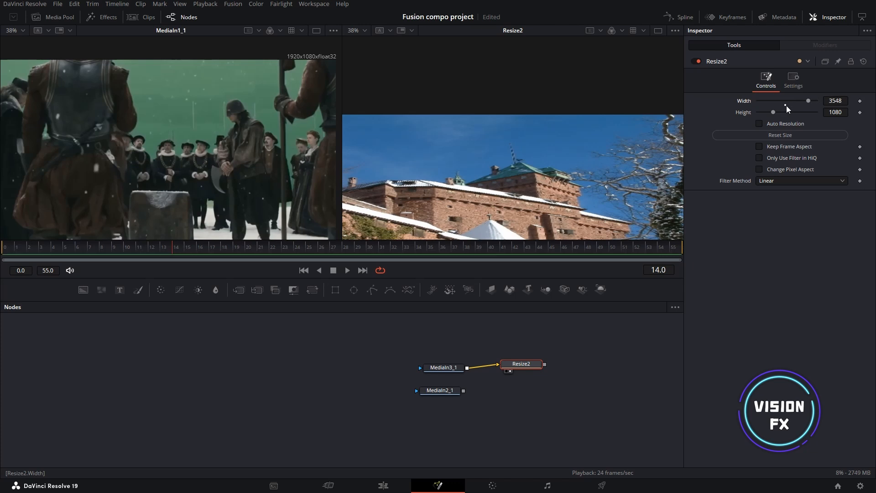
pyautogui.click(787, 105)
# - Line up Resize2 with MediaIn3_1 and paste a copy of the Resize node after MediaIn2_1
pyautogui.moveTo(532, 362); pyautogui.dragTo(529, 371)
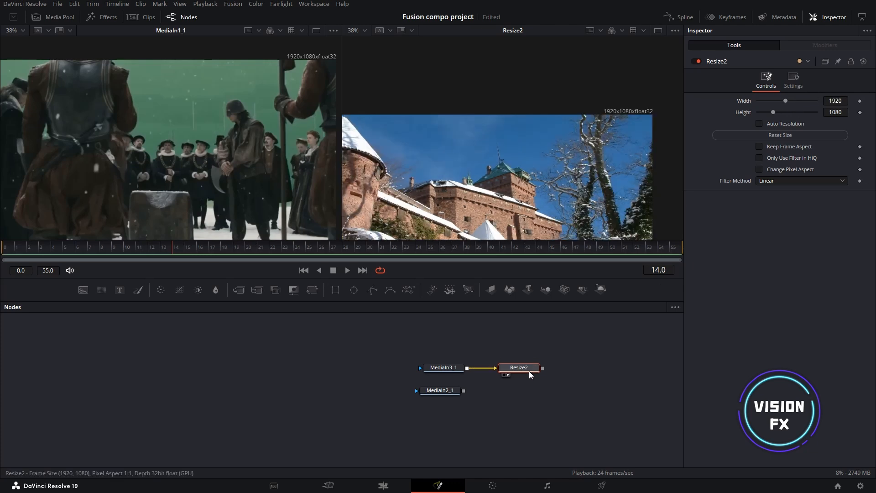
pyautogui.click(456, 390)
pyautogui.hotkey('ctrl', 'v')
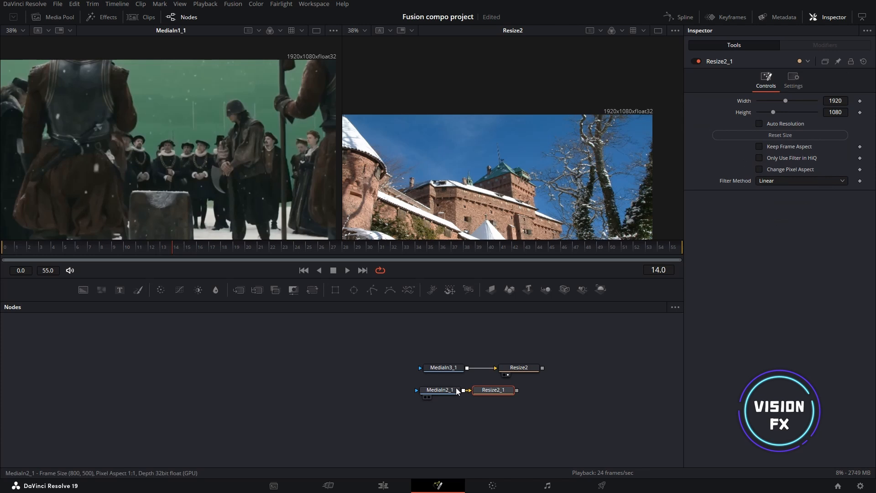
# - Compare the outputs of Resize2_1 and Resize2 in the second viewer, ending with Resize2_1 fitted to the viewer
pyautogui.press('2')
pyautogui.press('2')
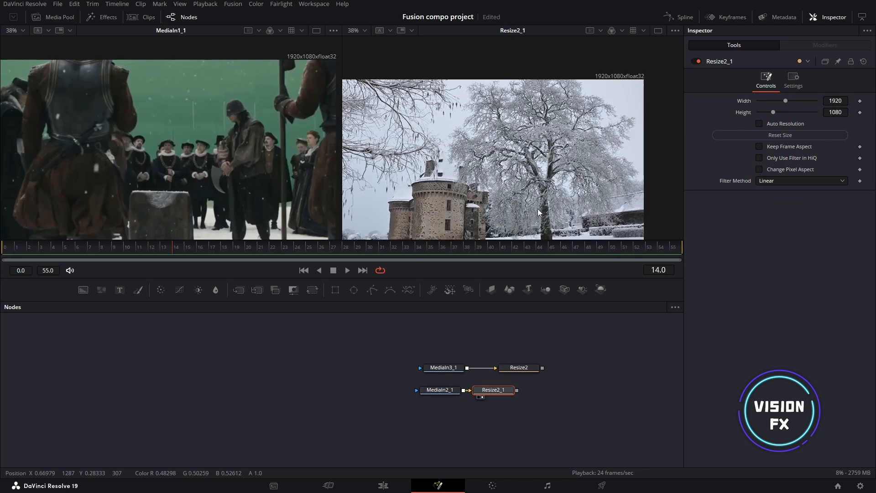
pyautogui.press('2')
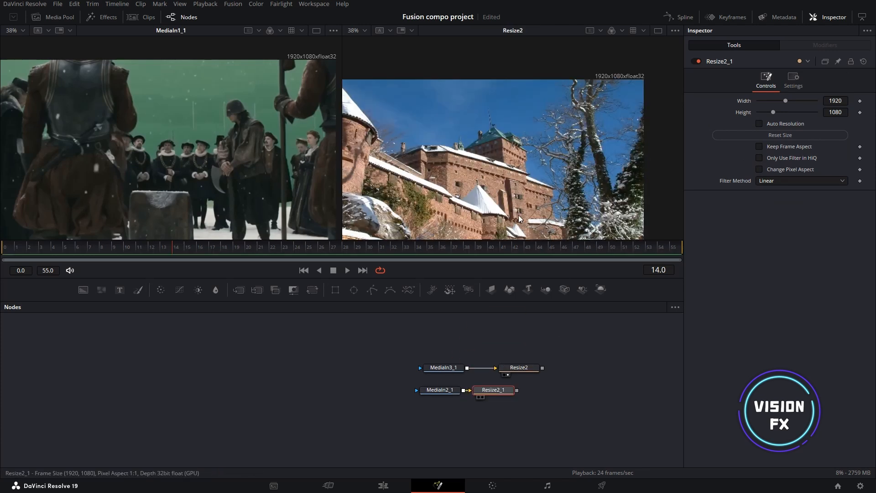
pyautogui.press('2')
pyautogui.hotkey('ctrl', 'f')
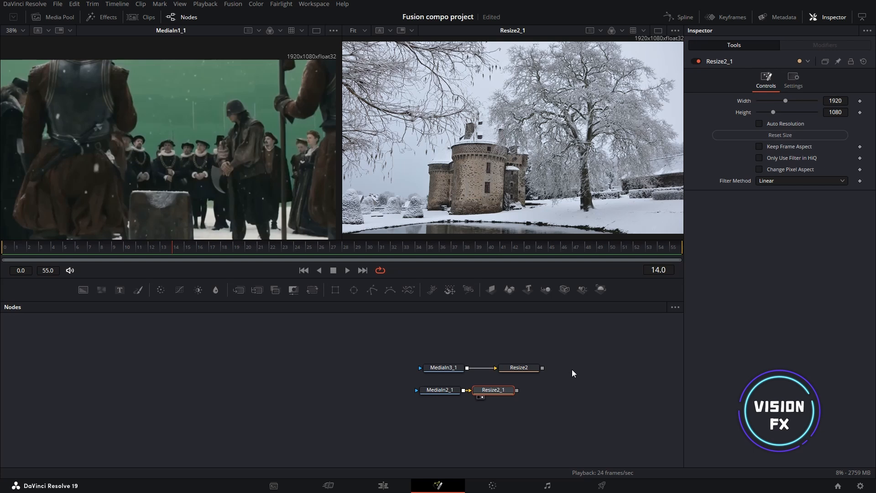
# - Show the Transform1 output from the main node chain in the second viewer
pyautogui.moveTo(573, 370); pyautogui.dragTo(412, 473)
pyautogui.moveTo(322, 360); pyautogui.dragTo(486, 125)
pyautogui.moveTo(544, 113); pyautogui.dragTo(520, 132)
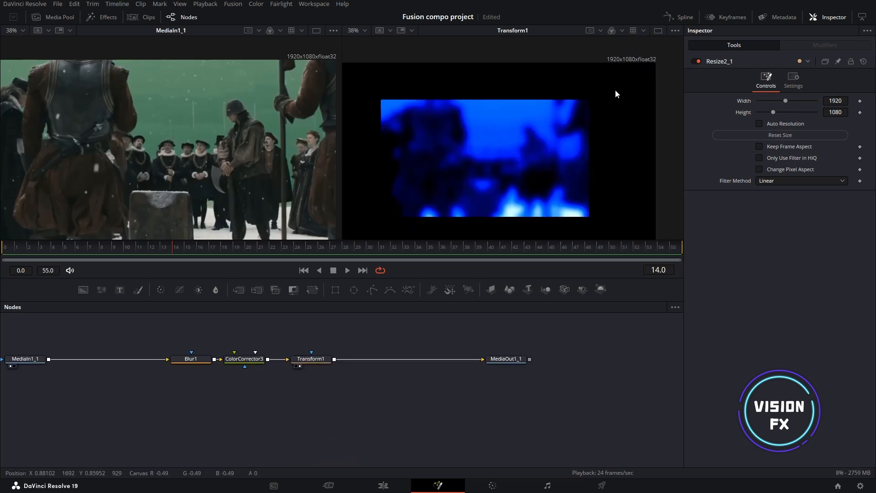
# - Show Resize2 in the second viewer and move MediaIn3_1 and Resize2 together to just below the main node chain
pyautogui.moveTo(409, 407); pyautogui.dragTo(438, 344)
pyautogui.moveTo(352, 363); pyautogui.dragTo(534, 393)
pyautogui.moveTo(479, 384); pyautogui.dragTo(462, 323)
pyautogui.moveTo(462, 353); pyautogui.dragTo(467, 461)
pyautogui.moveTo(476, 430); pyautogui.dragTo(467, 335)
pyautogui.moveTo(468, 349); pyautogui.dragTo(479, 121)
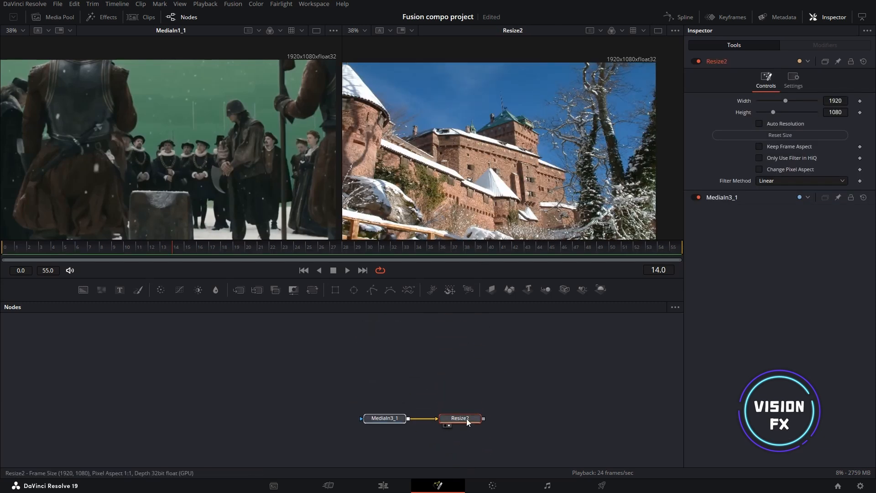
pyautogui.moveTo(467, 418); pyautogui.dragTo(450, 359)
pyautogui.moveTo(457, 354); pyautogui.dragTo(412, 404)
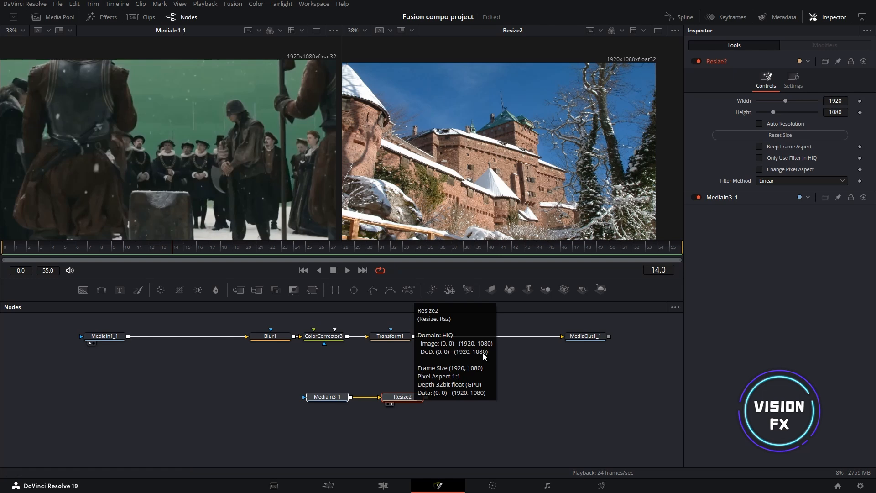
# - Add an unconnected Merge node between the main chain and Resize2, just before MediaOut1_1
pyautogui.click(491, 376)
pyautogui.hotkey('shift', 'space')
pyautogui.write('mer')
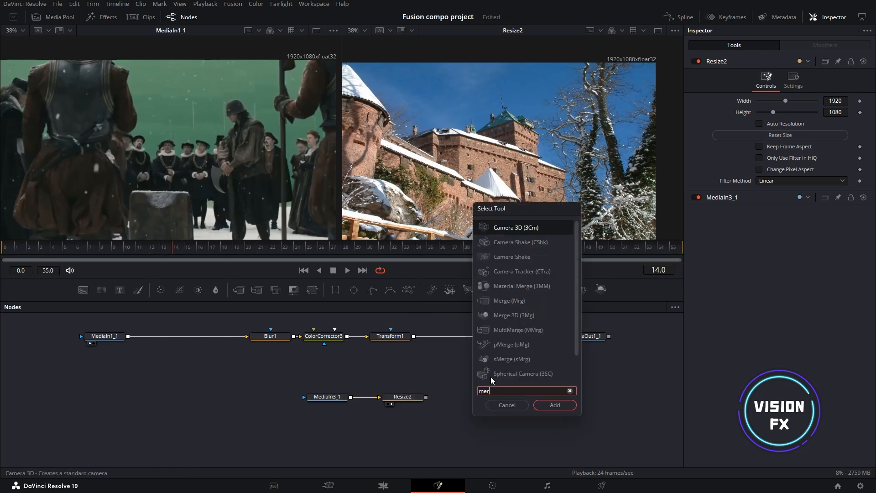
pyautogui.write('ge')
pyautogui.press('Return')
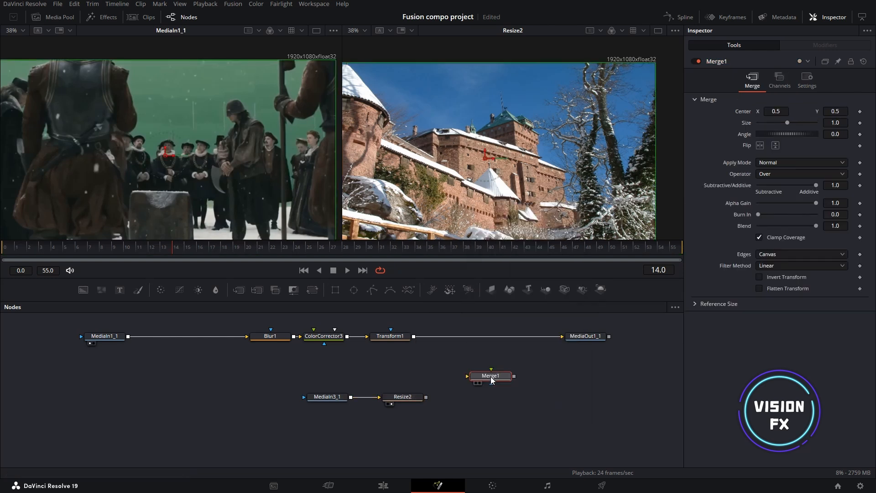
# - Examine the foreground and effect mask inputs of Merge1 by pulling out their connection lines
pyautogui.scroll(2, 471, 383)
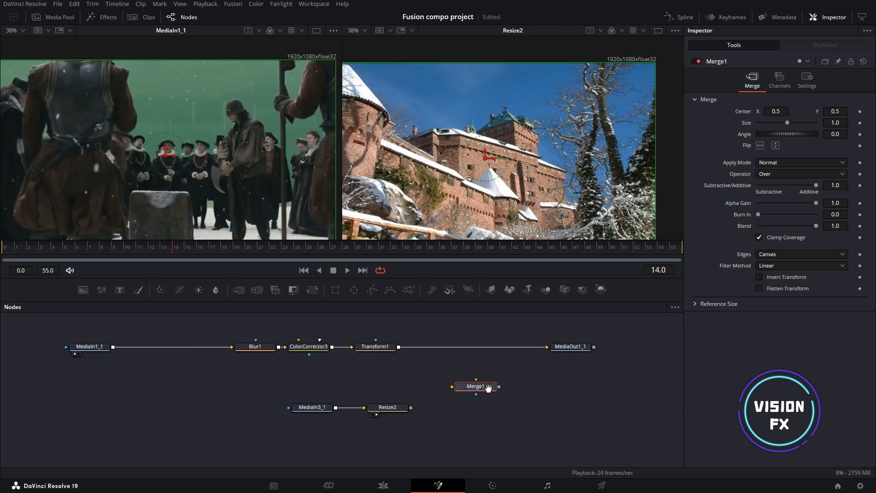
pyautogui.moveTo(472, 381); pyautogui.dragTo(487, 349)
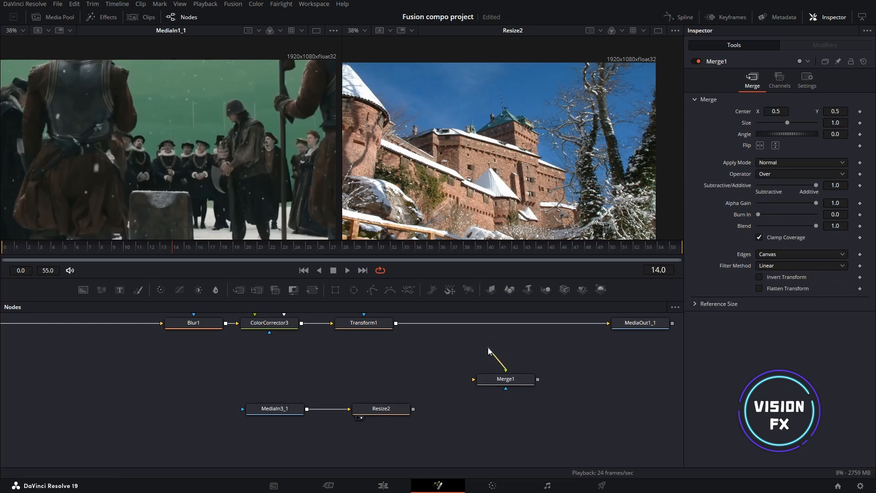
pyautogui.moveTo(506, 389); pyautogui.dragTo(503, 406)
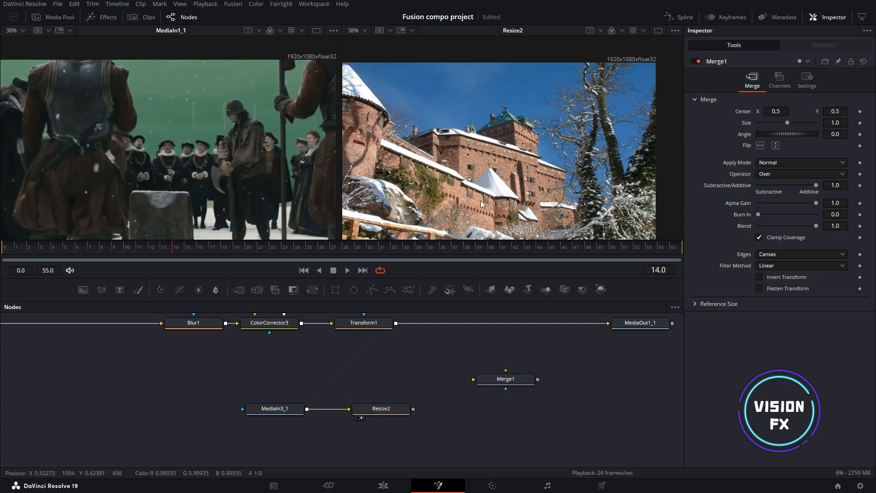
# - Connect Transform1 to Merge1's foreground and Resize2 to its background, and show Merge1 in the second viewer
pyautogui.moveTo(504, 379); pyautogui.dragTo(496, 371)
pyautogui.moveTo(366, 325); pyautogui.dragTo(488, 108)
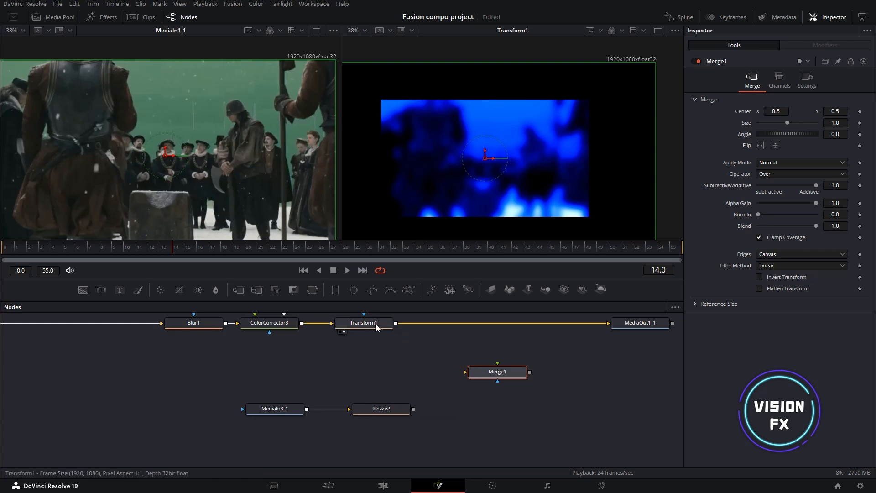
pyautogui.moveTo(396, 323); pyautogui.dragTo(498, 366)
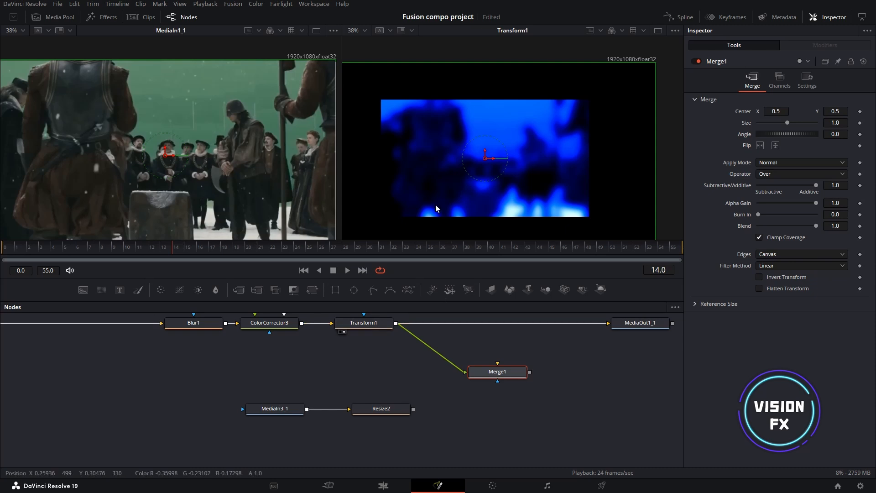
pyautogui.moveTo(414, 409); pyautogui.dragTo(497, 371)
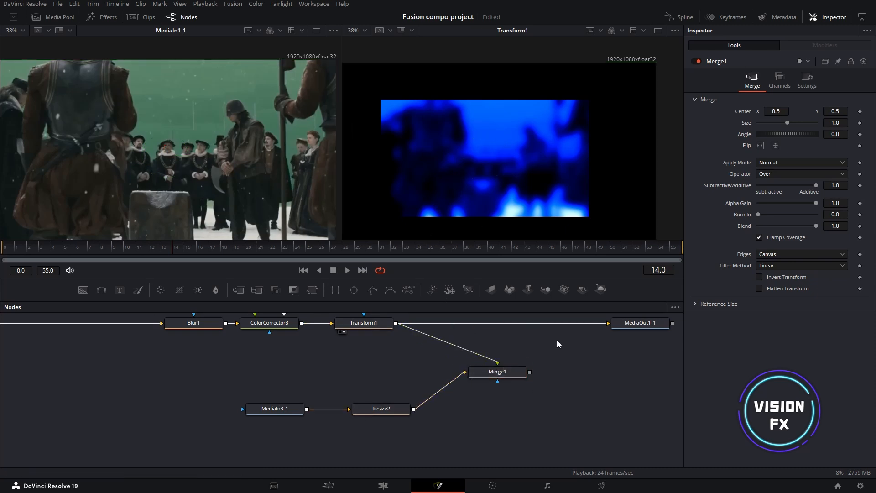
pyautogui.press('2')
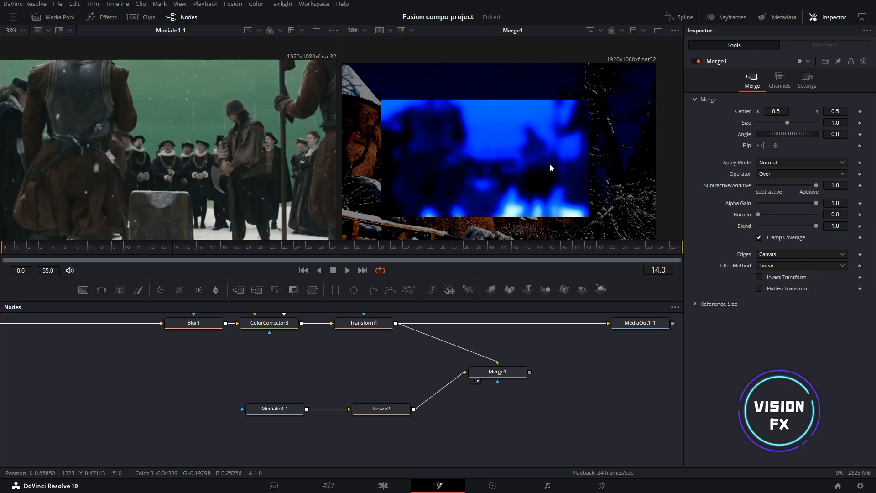
# - Compare the Merge1 composite with its Resize2 background and Transform1 foreground in the second viewer
pyautogui.moveTo(549, 163); pyautogui.dragTo(574, 138)
pyautogui.click(362, 417)
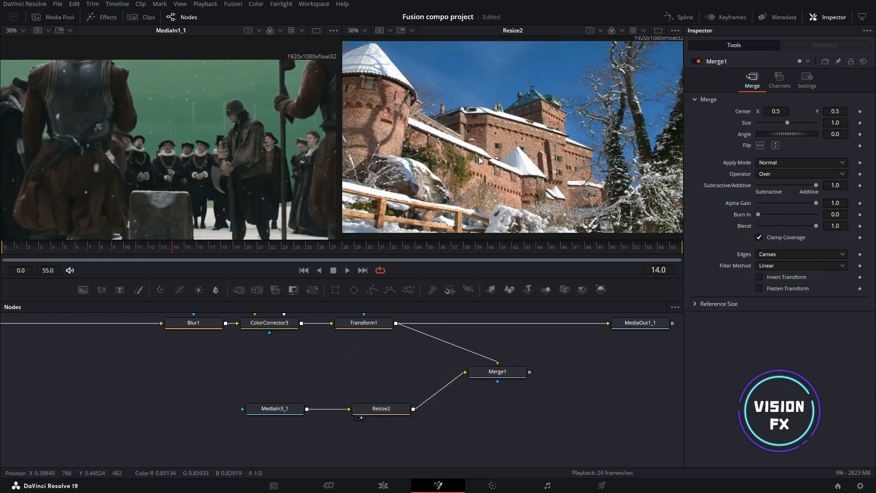
pyautogui.moveTo(511, 370); pyautogui.dragTo(556, 119)
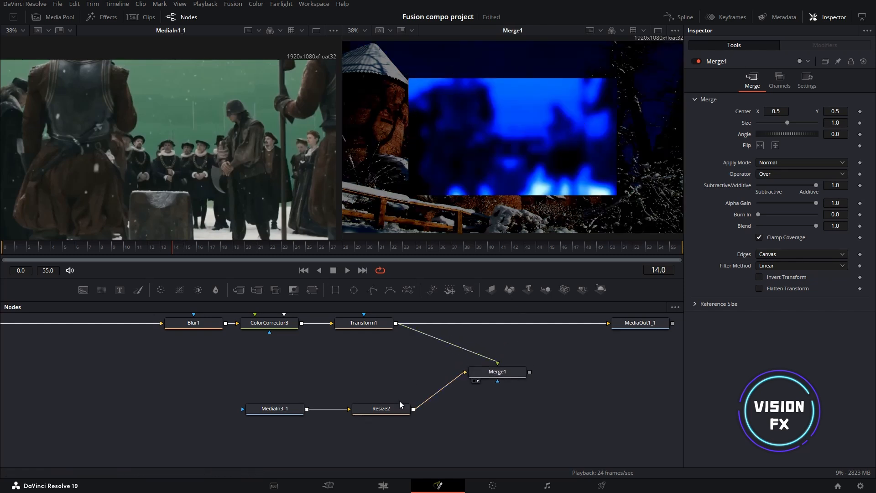
pyautogui.click(361, 417)
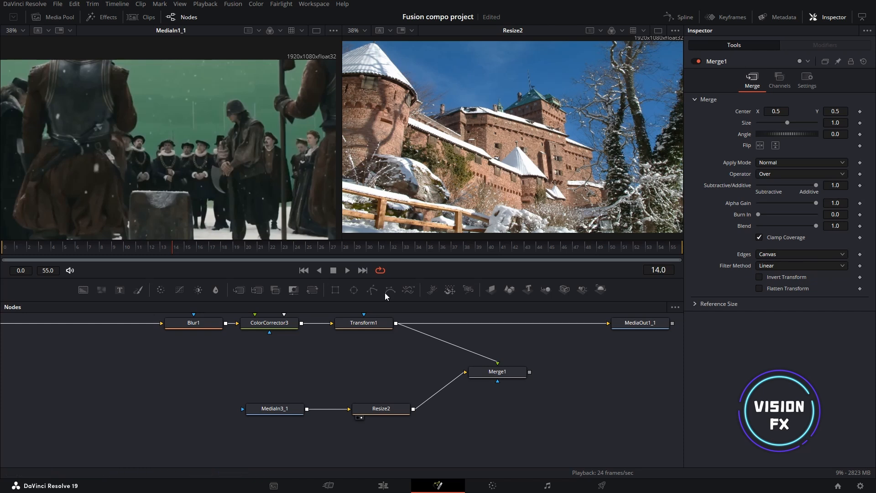
pyautogui.click(344, 332)
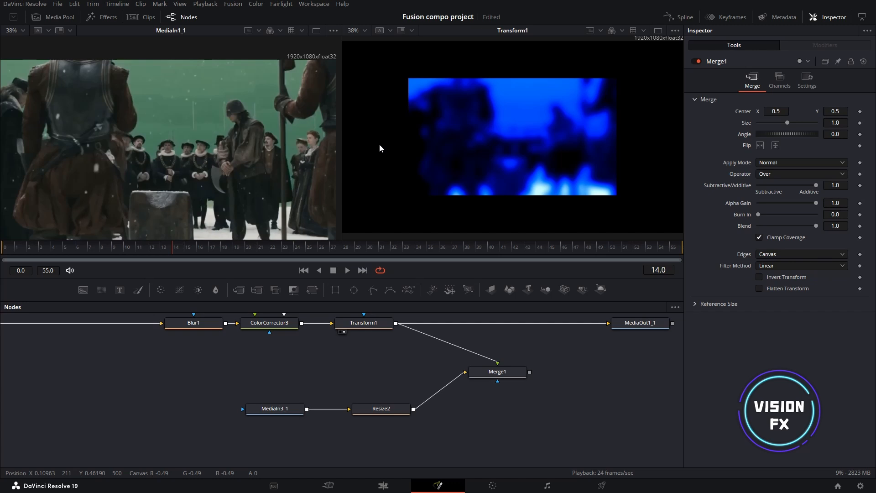
# - Reset the master RGB contrast of ColorCorrector3 to 1.0
pyautogui.click(269, 322)
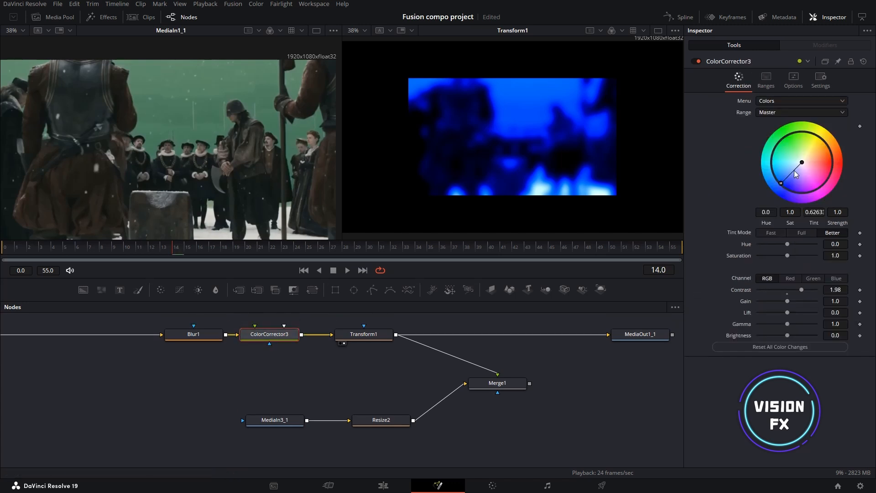
pyautogui.click(787, 293)
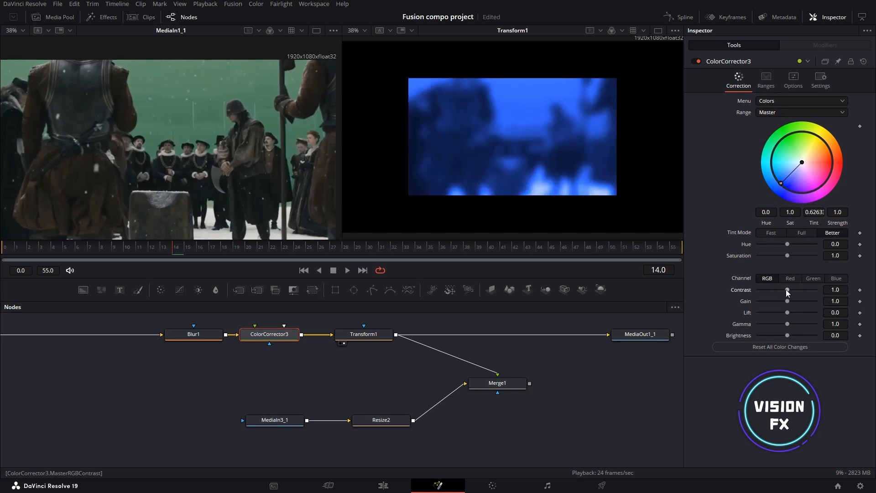
pyautogui.moveTo(788, 293); pyautogui.dragTo(785, 292)
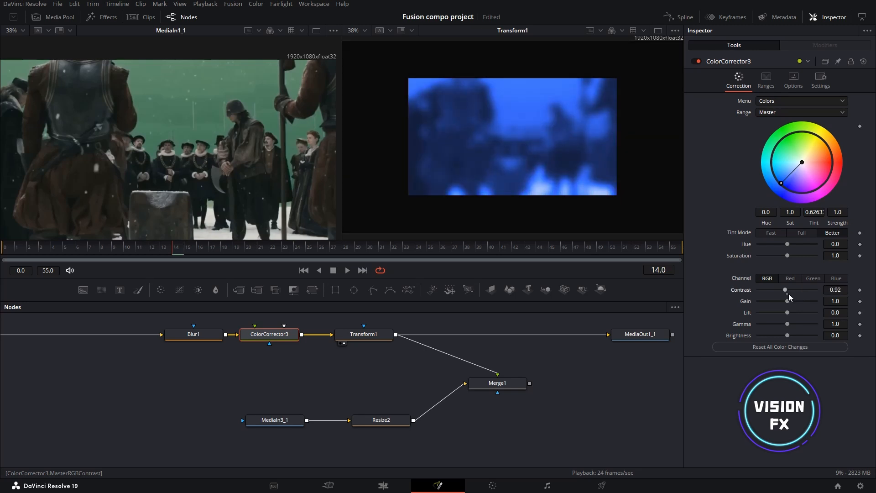
pyautogui.click(787, 294)
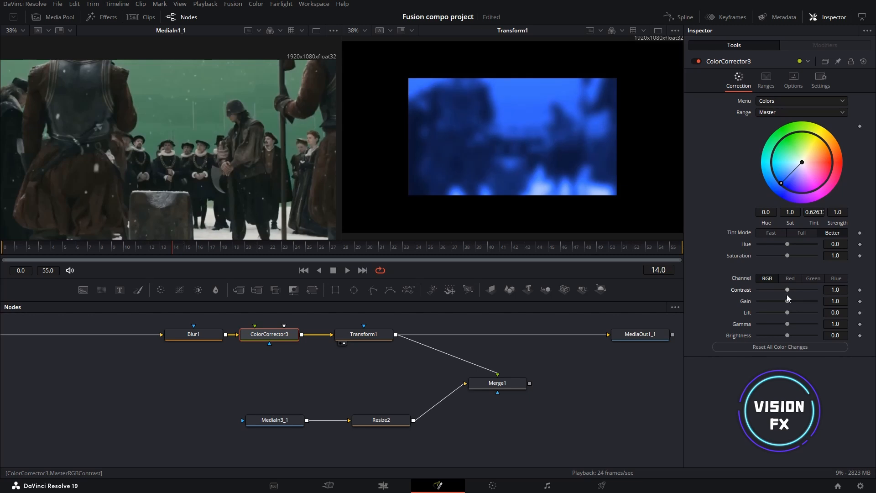
# - Check the corrected Merge1 composite against Transform1 and Resize2 in the second viewer, ending on Merge1
pyautogui.click(478, 391)
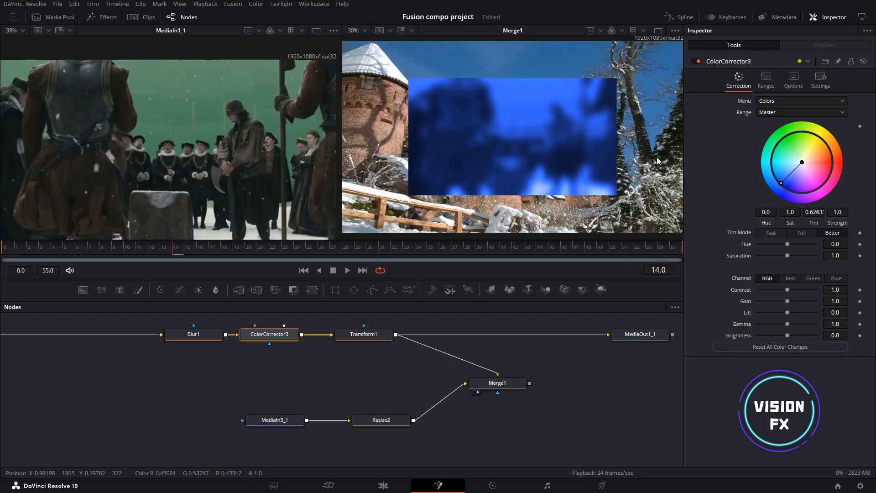
pyautogui.press('2')
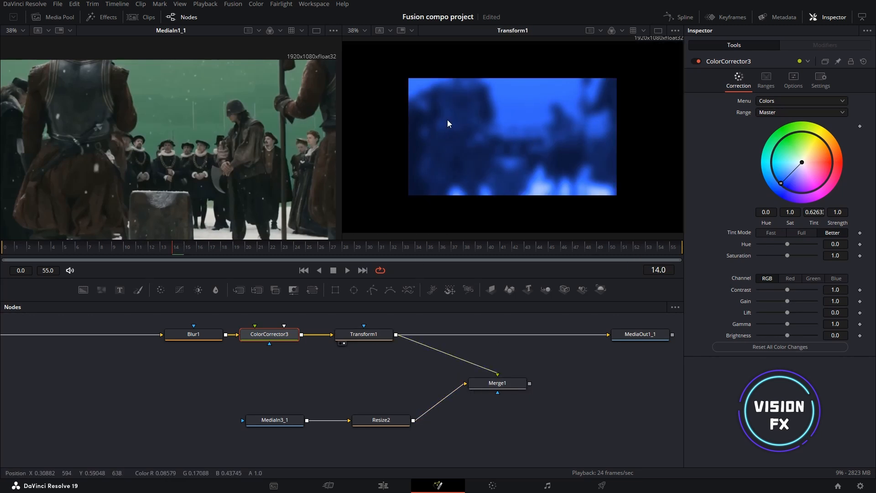
pyautogui.moveTo(383, 420); pyautogui.dragTo(450, 110)
pyautogui.moveTo(507, 383); pyautogui.dragTo(525, 92)
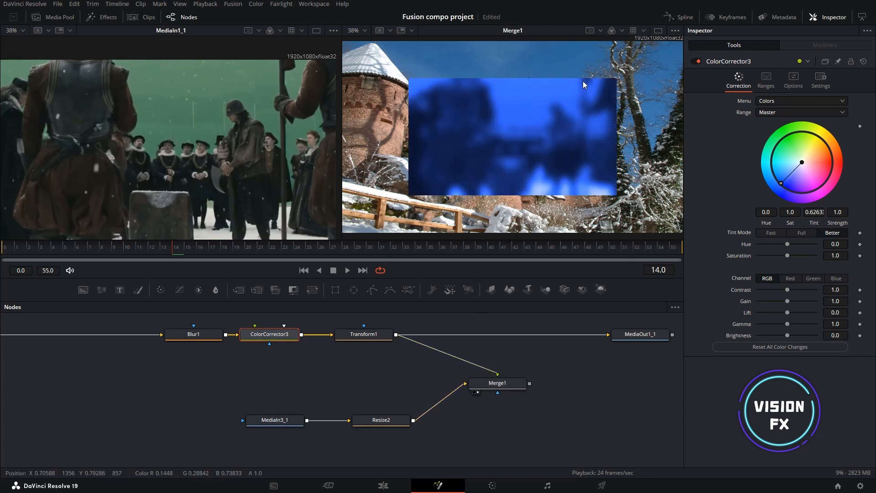
# - Swap Merge1's inputs so Resize2 is the foreground and Transform1 the background, and compare Resize2 with Merge1 in the second viewer
pyautogui.moveTo(466, 384); pyautogui.dragTo(504, 374)
pyautogui.moveTo(395, 334); pyautogui.dragTo(498, 374)
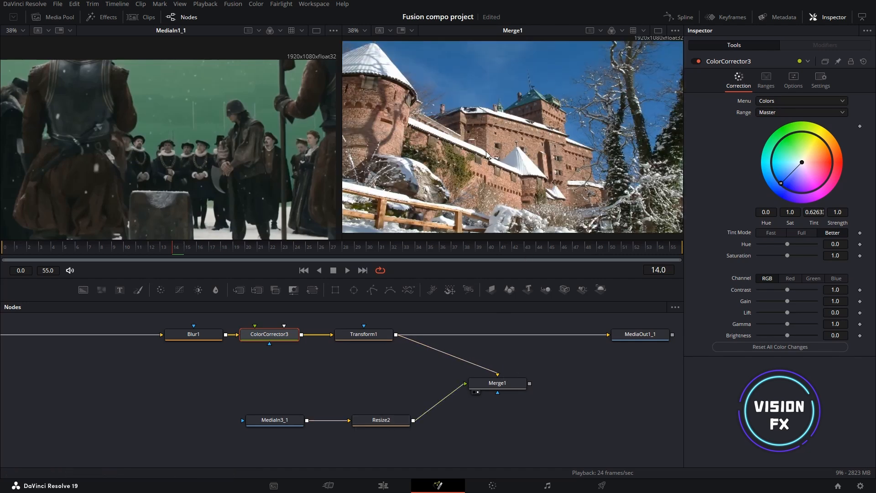
pyautogui.click(362, 430)
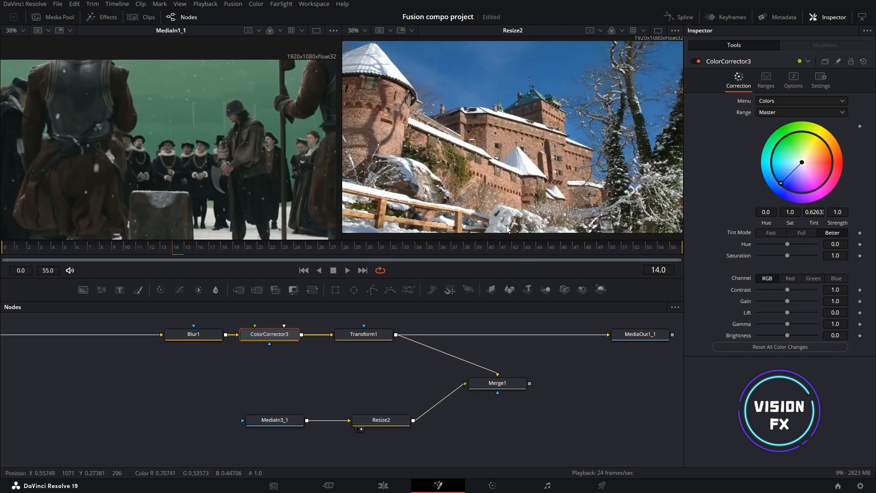
pyautogui.press('2')
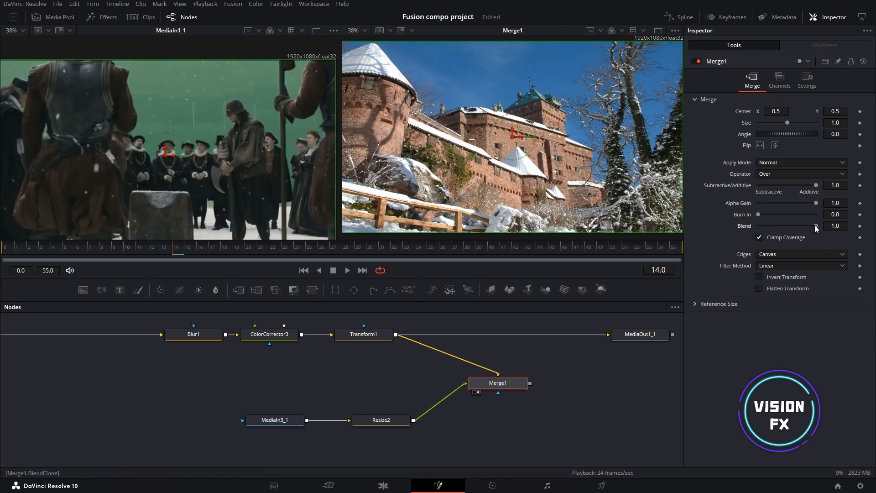
# - Test Merge1's Blend and horizontal Center, and swap its inputs back to Transform1 as foreground and Resize2 as background
pyautogui.moveTo(815, 226)
pyautogui.mouseDown()
pyautogui.moveTo(763, 231)
pyautogui.moveTo(789, 224)
pyautogui.moveTo(766, 221)
pyautogui.moveTo(817, 216)
pyautogui.moveTo(761, 215)
pyautogui.moveTo(819, 217)
pyautogui.mouseUp()
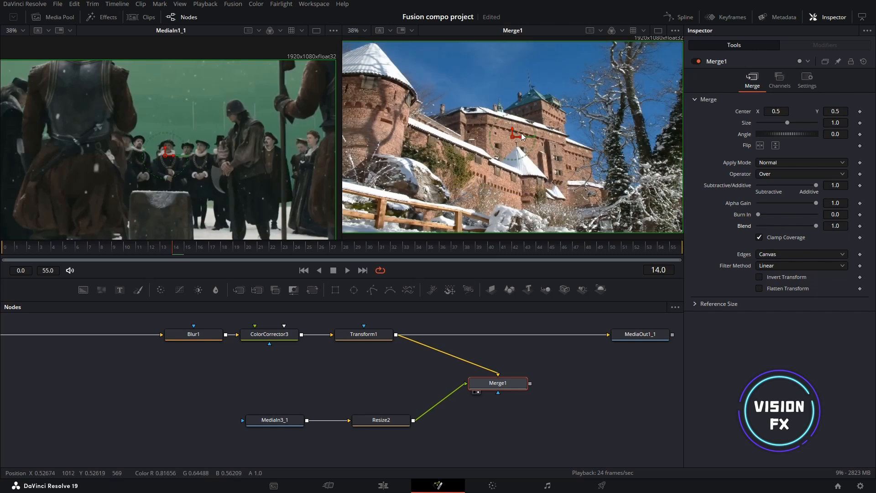
pyautogui.moveTo(523, 137); pyautogui.dragTo(384, 78)
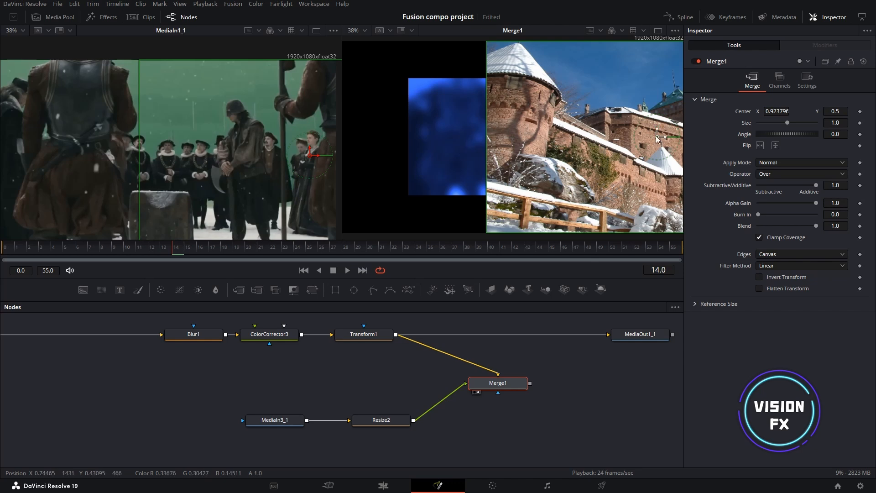
pyautogui.hotkey('ctrl', 'z')
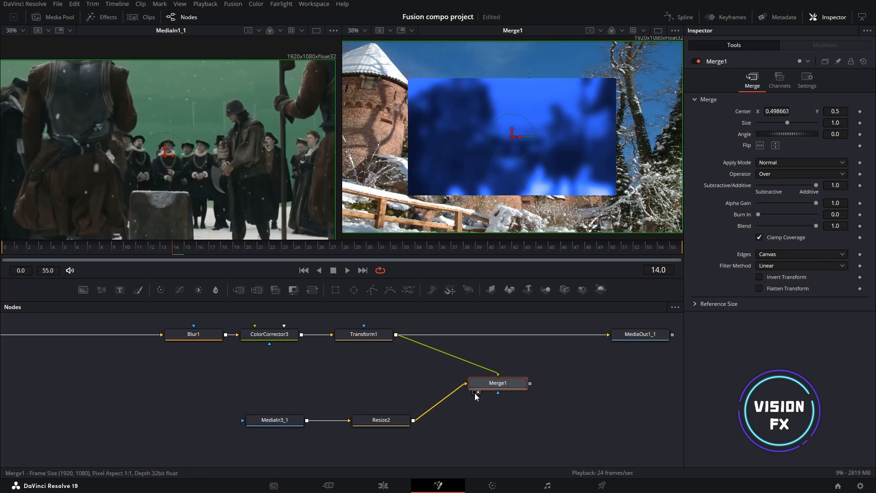
# - Disconnect both Merge1 inputs and reconnect Transform1 as the foreground and Resize2 as the background
pyautogui.moveTo(498, 375); pyautogui.dragTo(486, 342)
pyautogui.moveTo(465, 383); pyautogui.dragTo(510, 388)
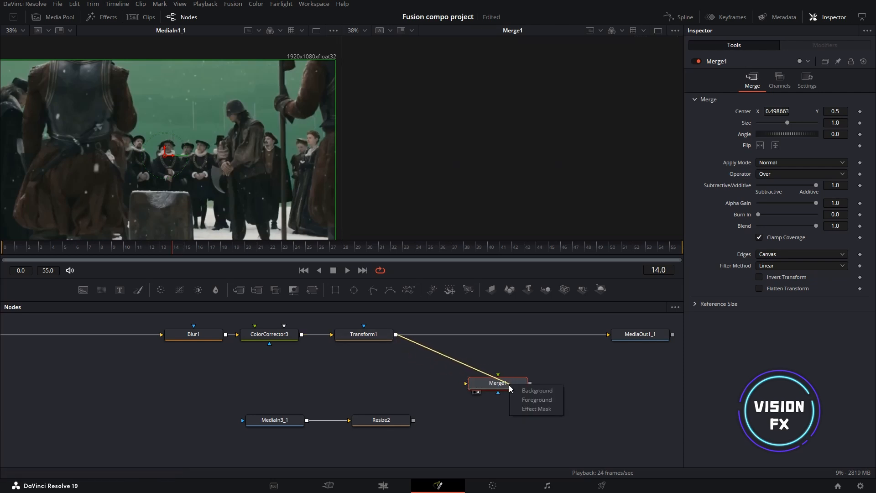
pyautogui.click(540, 399)
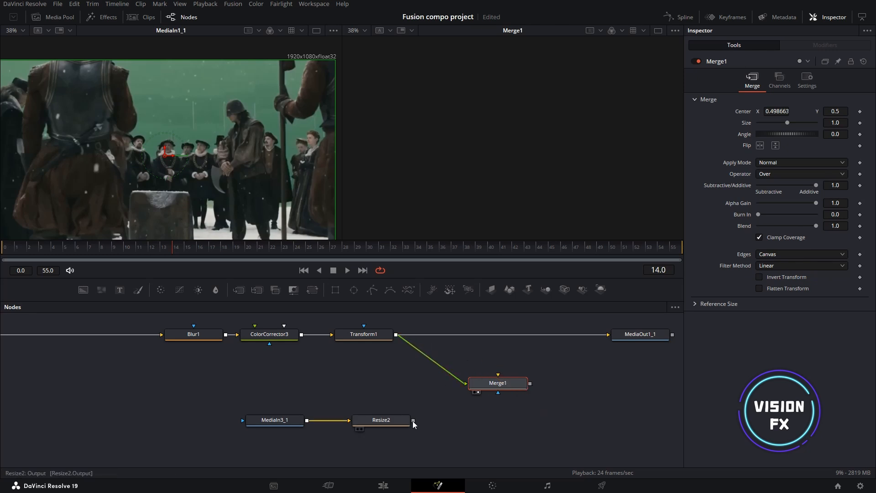
pyautogui.moveTo(413, 419); pyautogui.dragTo(484, 384)
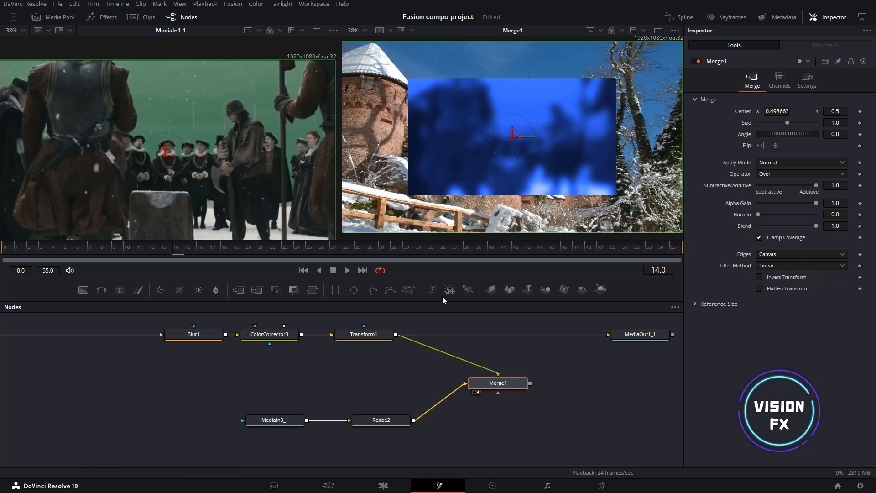
# - Check Transform1 and Merge1 in the second viewer and try reducing Transform1's Size to about 0.56
pyautogui.click(344, 342)
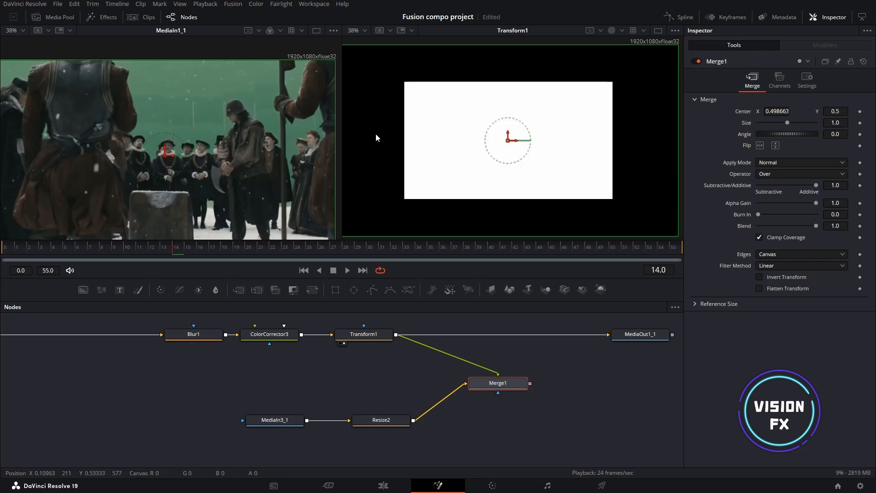
pyautogui.moveTo(495, 383); pyautogui.dragTo(553, 149)
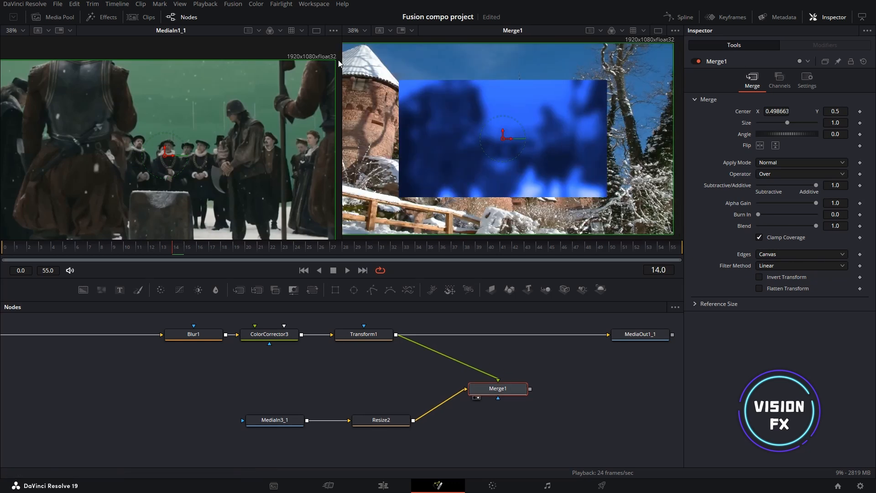
pyautogui.click(372, 330)
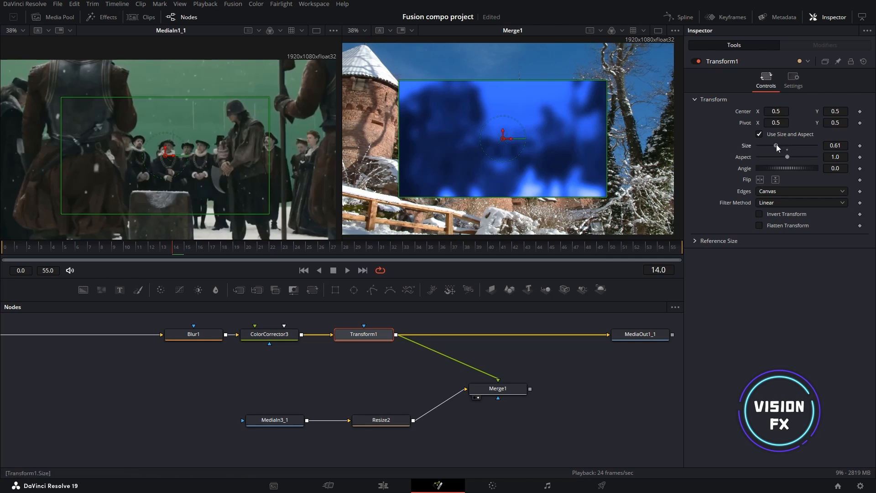
pyautogui.moveTo(776, 145)
pyautogui.mouseDown()
pyautogui.moveTo(793, 143)
pyautogui.moveTo(776, 145)
pyautogui.mouseUp()
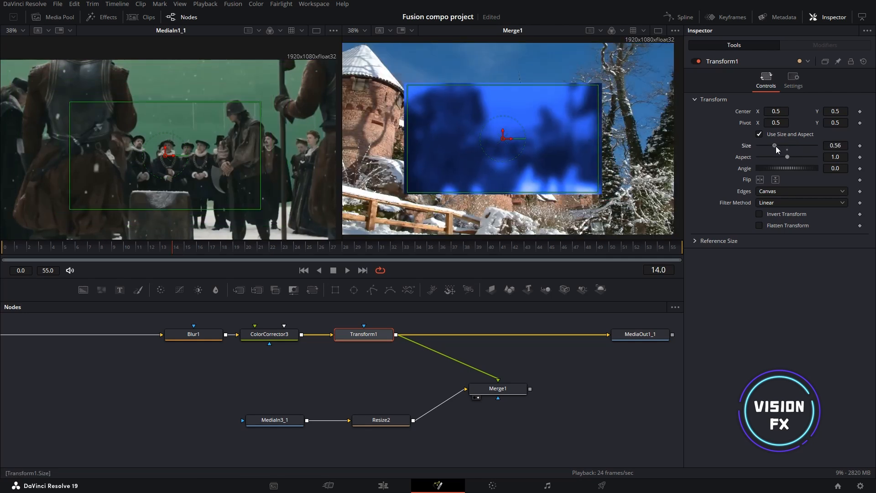
# - Search the tools for "pol" and add a Polygon mask node beside Merge1
pyautogui.moveTo(510, 389); pyautogui.dragTo(485, 414)
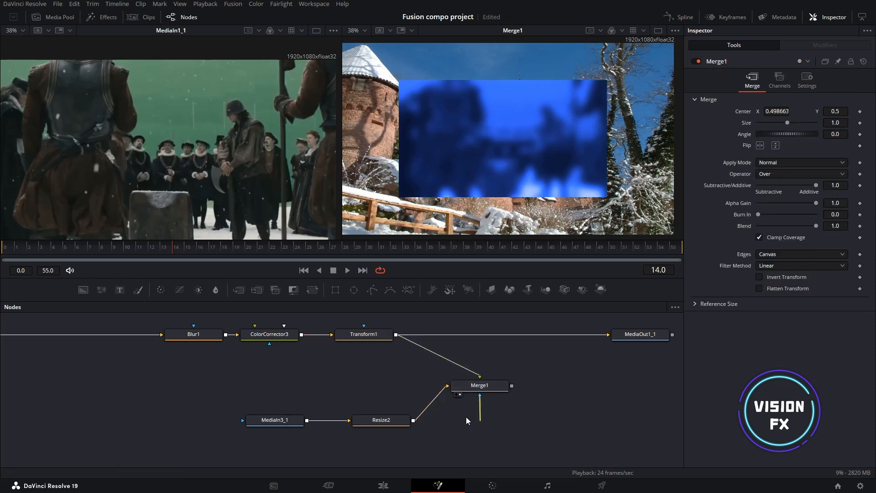
pyautogui.hotkey('shift', 'space')
pyautogui.write('pol')
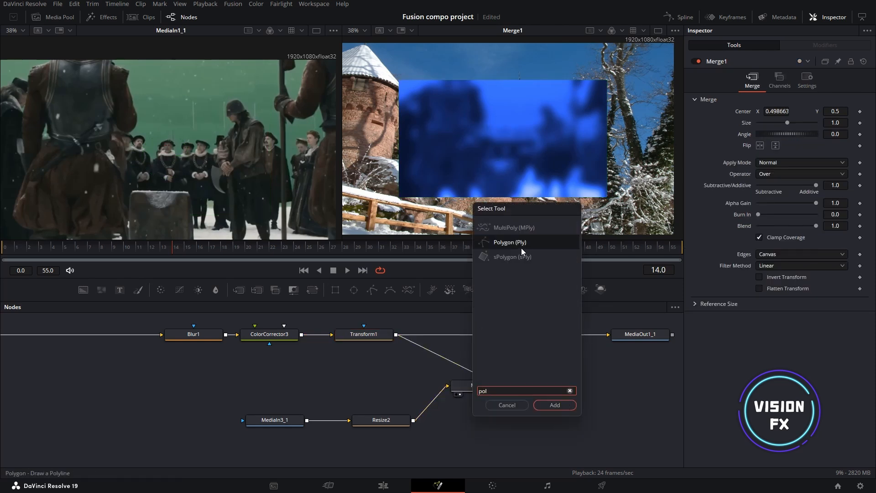
pyautogui.click(524, 243)
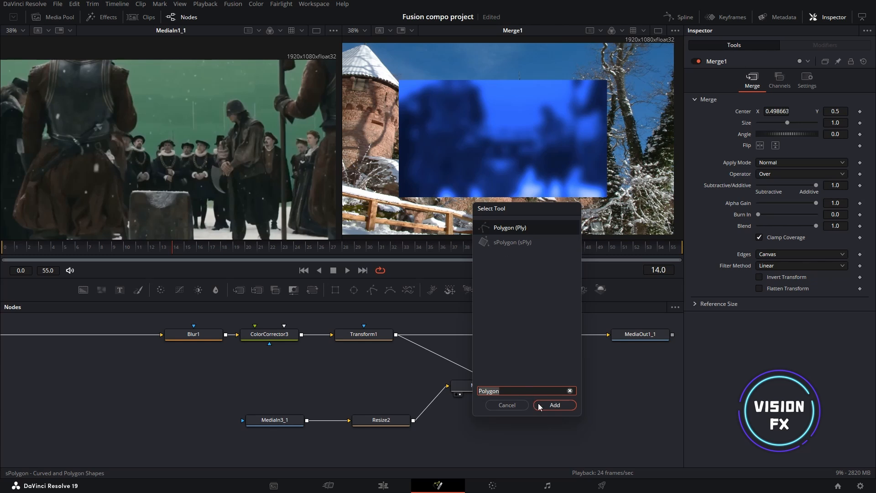
pyautogui.click(555, 405)
# - Draw a closed five-point polygon mask over the blue foreground image in the Merge1 viewer
pyautogui.click(435, 88)
pyautogui.click(419, 160)
pyautogui.click(511, 176)
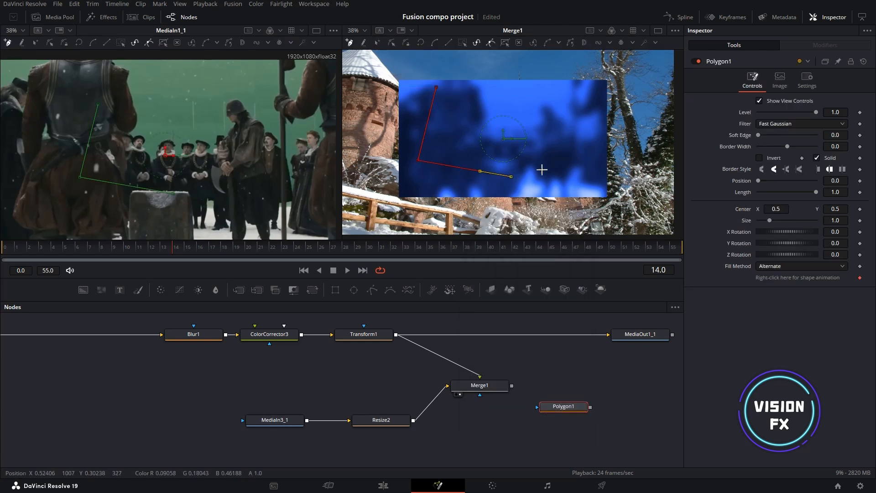
pyautogui.click(561, 128)
pyautogui.click(473, 109)
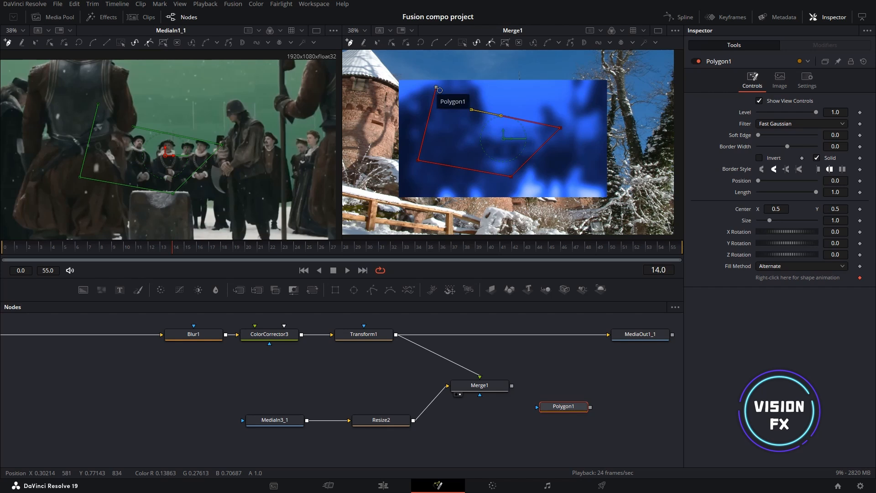
pyautogui.click(436, 88)
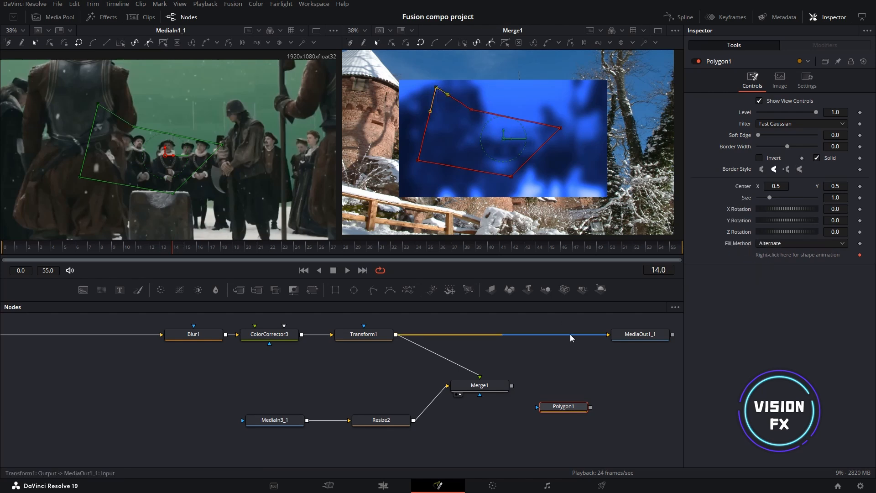
# - Connect Polygon1 to Merge1's effect mask input, test the link by disconnecting and reconnecting it, and shift the mask's inner upper point
pyautogui.moveTo(588, 407); pyautogui.dragTo(480, 395)
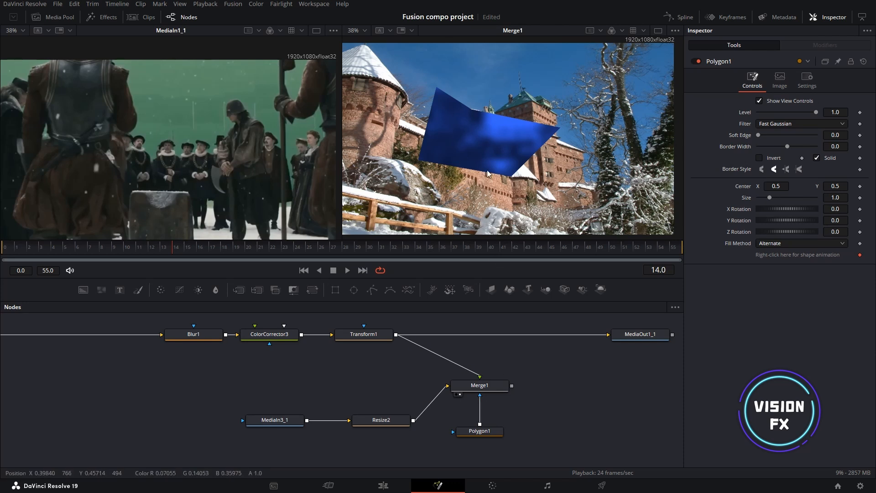
pyautogui.click(480, 405)
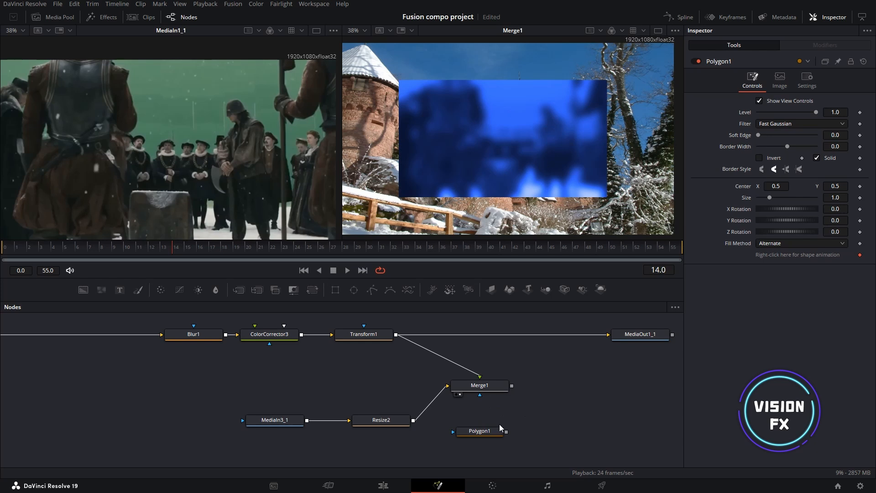
pyautogui.moveTo(506, 431); pyautogui.dragTo(480, 395)
pyautogui.click(477, 431)
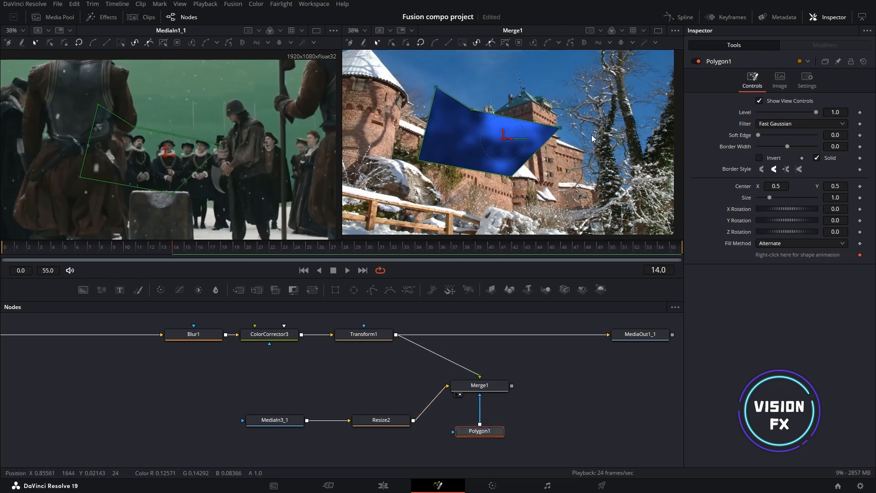
pyautogui.moveTo(472, 112)
pyautogui.mouseDown()
pyautogui.moveTo(477, 75)
pyautogui.moveTo(487, 108)
pyautogui.mouseUp()
# - Reset Transform1's Size to 1.0 and compare Transform1, Resize2 and Merge1 in the second viewer with Polygon1 selected
pyautogui.click(364, 334)
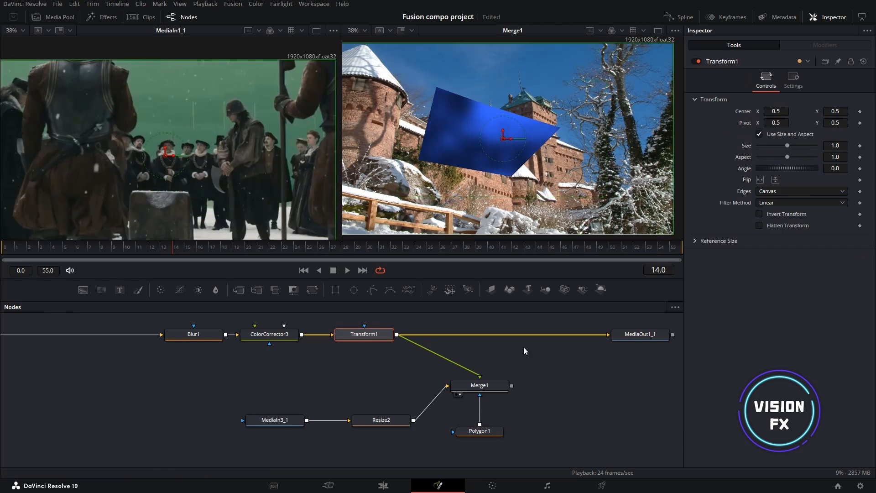
pyautogui.click(495, 433)
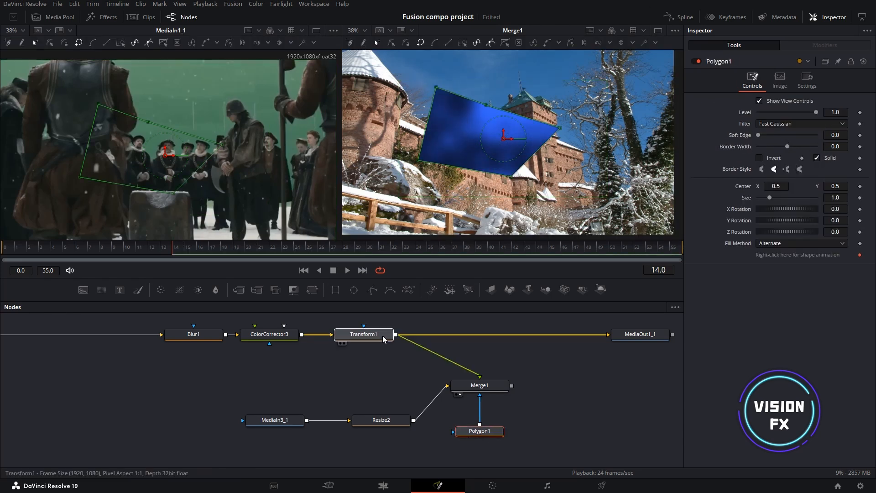
pyautogui.moveTo(383, 335); pyautogui.dragTo(455, 131)
pyautogui.moveTo(397, 411); pyautogui.dragTo(481, 121)
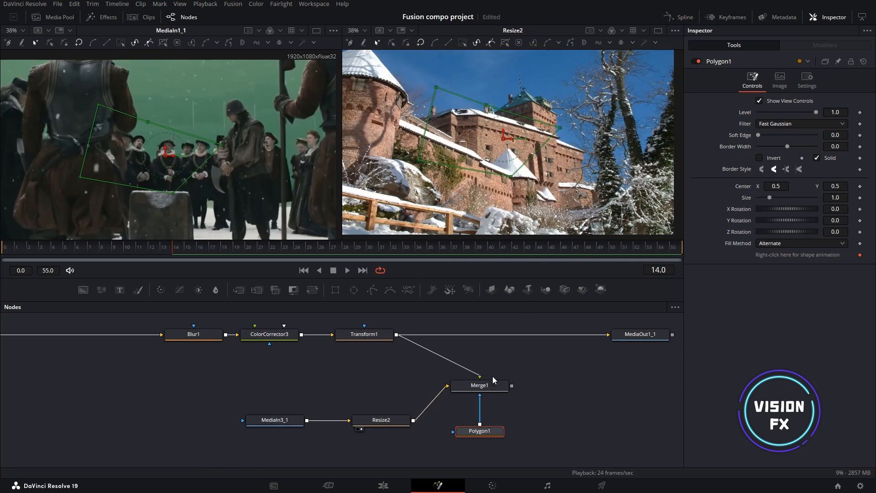
pyautogui.moveTo(492, 379); pyautogui.dragTo(550, 102)
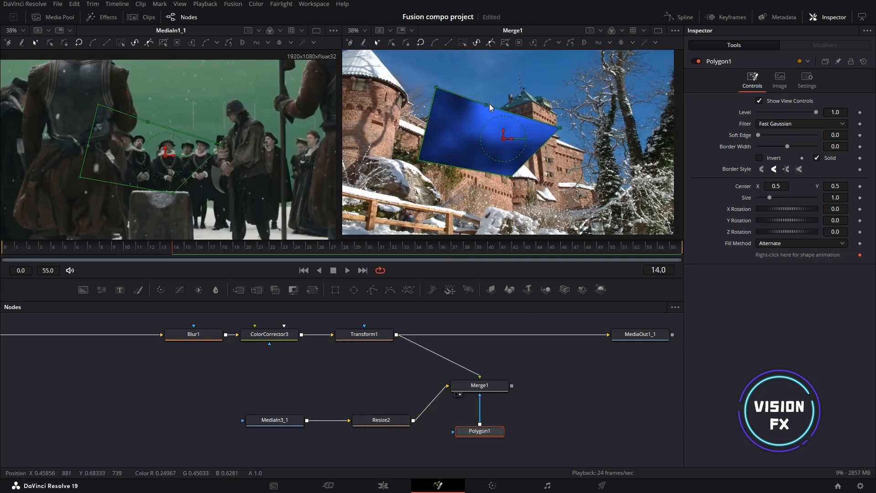
# - Stretch two Polygon1 points towards the image's upper edge and lower-right corner, and test Transform1's Size under the mask
pyautogui.moveTo(486, 105); pyautogui.dragTo(567, 47)
pyautogui.moveTo(560, 114); pyautogui.dragTo(703, 234)
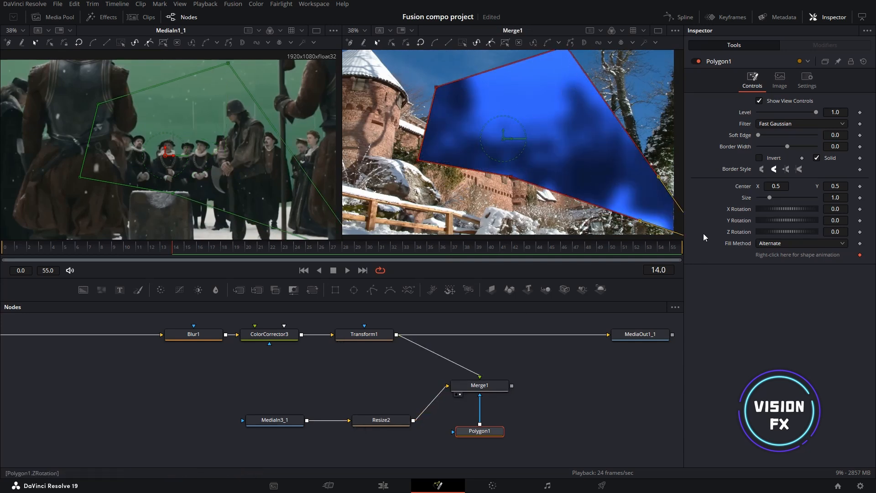
pyautogui.click(390, 334)
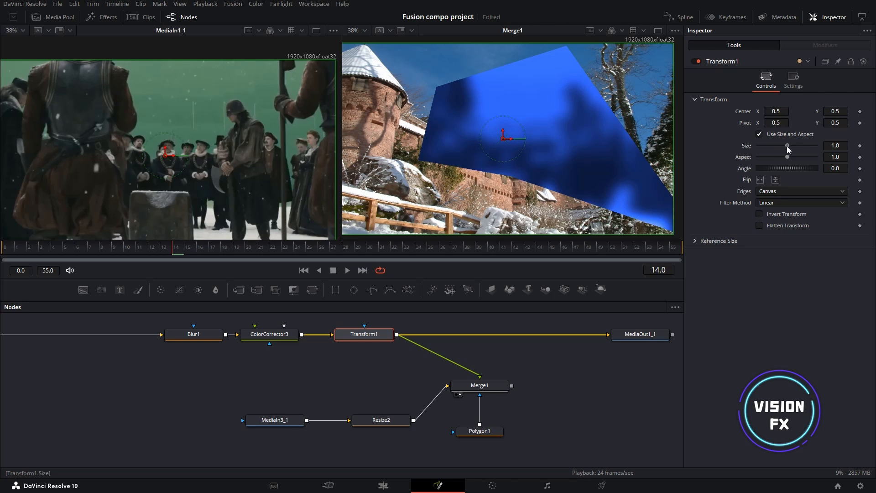
pyautogui.moveTo(787, 145); pyautogui.dragTo(766, 139)
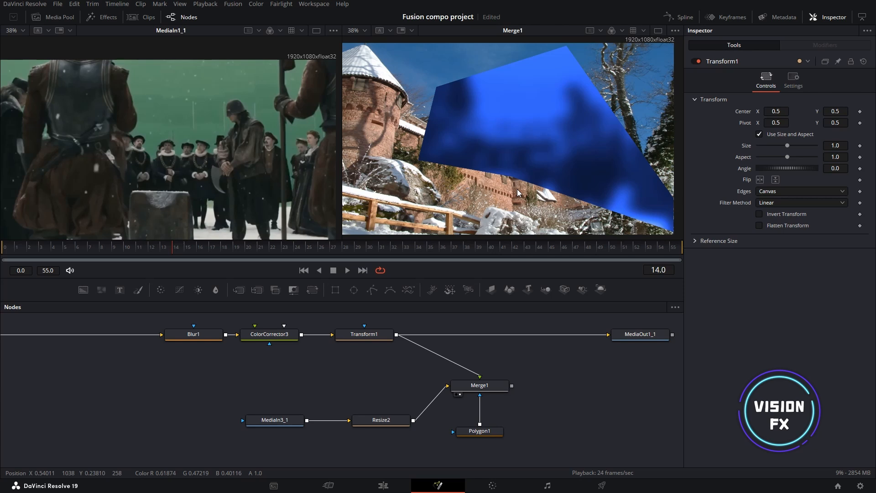
# - Delete Polygon1 and add a Rectangle mask node in its place
pyautogui.click(488, 434)
pyautogui.press('Delete')
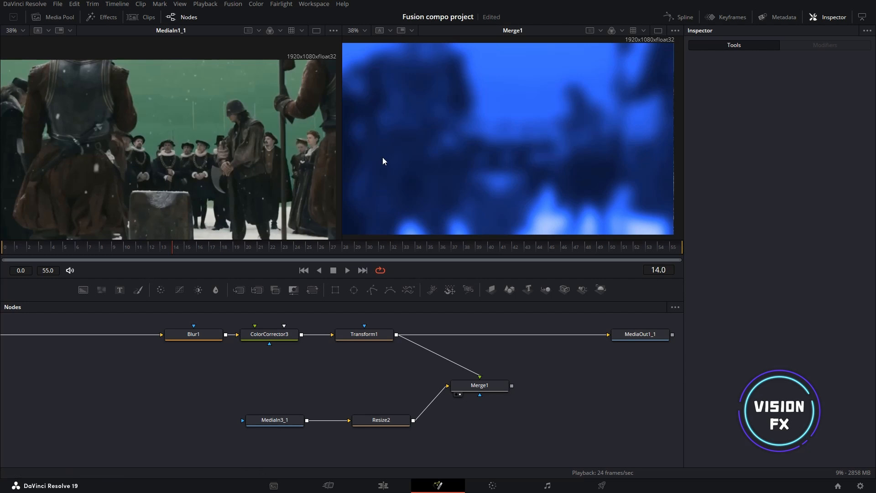
pyautogui.click(340, 291)
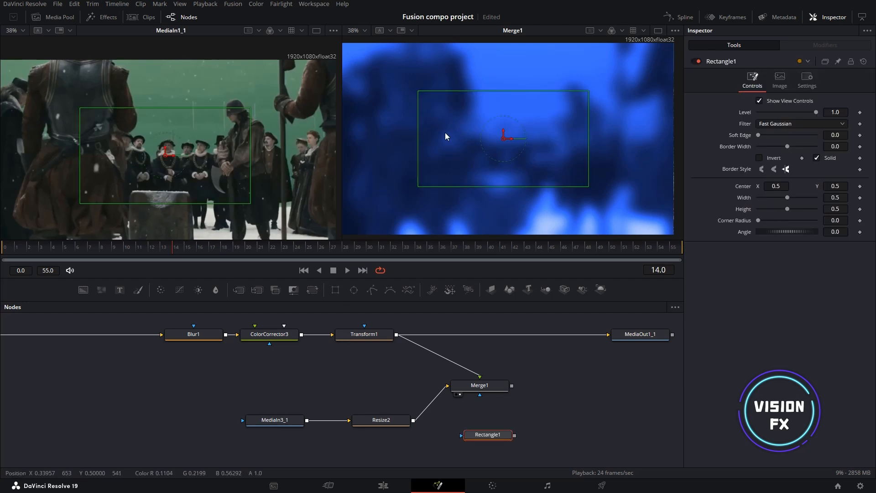
# - Connect Rectangle1 to Merge1's effect mask input and reshape it to about 0.25 wide and 0.22 high
pyautogui.moveTo(415, 133); pyautogui.dragTo(405, 133)
pyautogui.moveTo(458, 91); pyautogui.dragTo(463, 117)
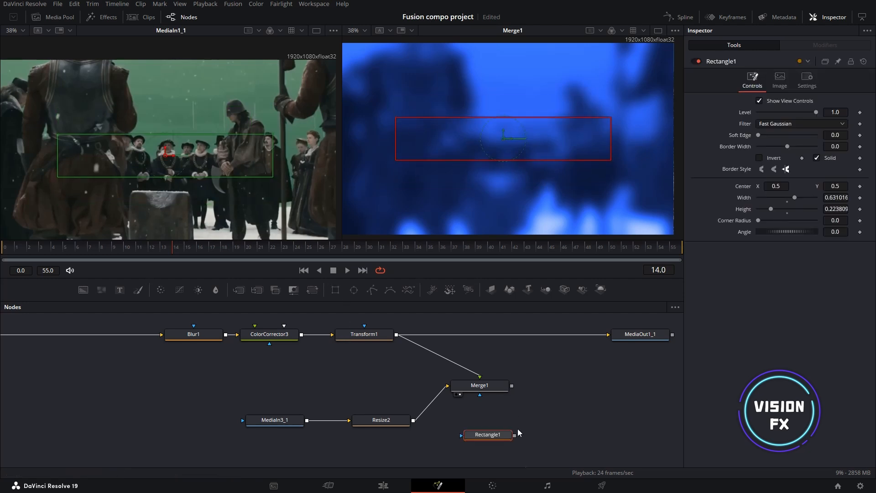
pyautogui.moveTo(512, 435); pyautogui.dragTo(480, 394)
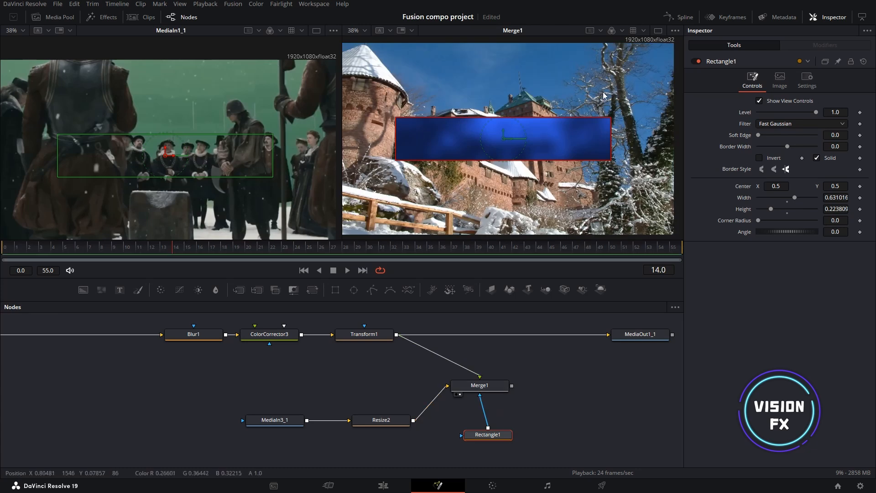
pyautogui.moveTo(620, 137); pyautogui.dragTo(548, 137)
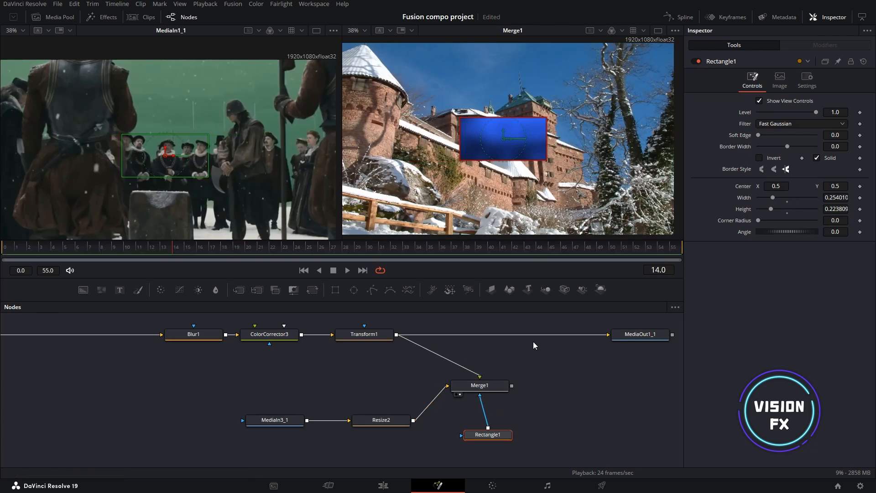
# - Replace Rectangle1 with an Ellipse mask connected to Merge1, and reshape it to about 0.95 wide and 0.086 high
pyautogui.press('Delete')
pyautogui.click(354, 290)
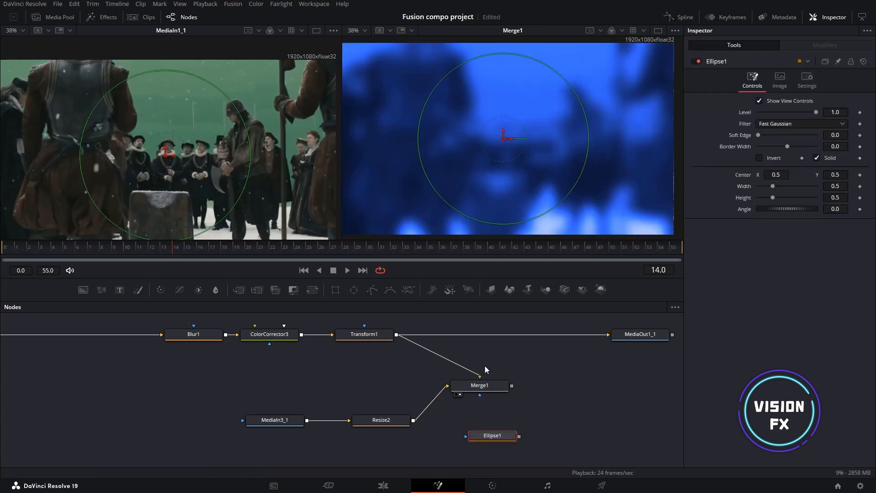
pyautogui.moveTo(520, 436); pyautogui.dragTo(480, 395)
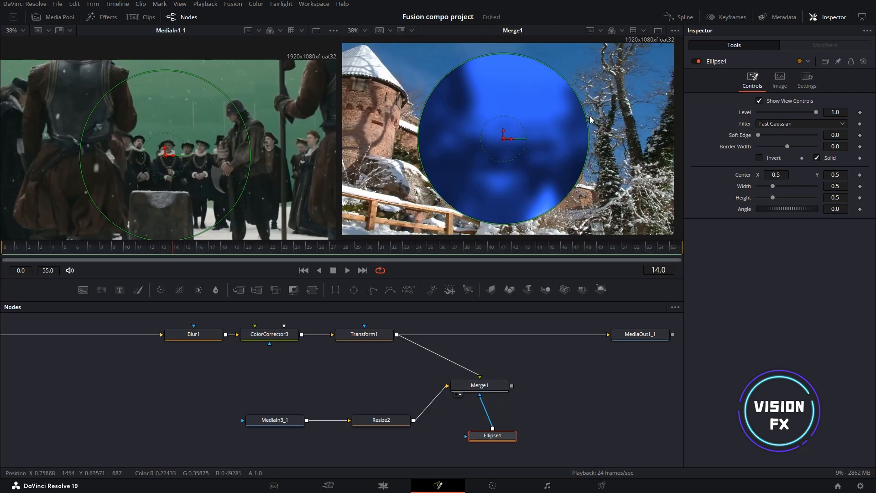
pyautogui.moveTo(588, 143); pyautogui.dragTo(664, 137)
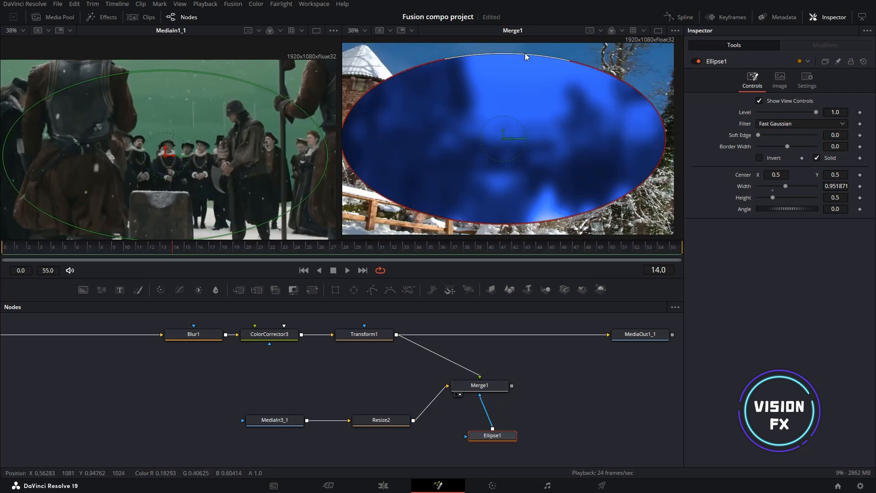
pyautogui.moveTo(525, 53); pyautogui.dragTo(526, 124)
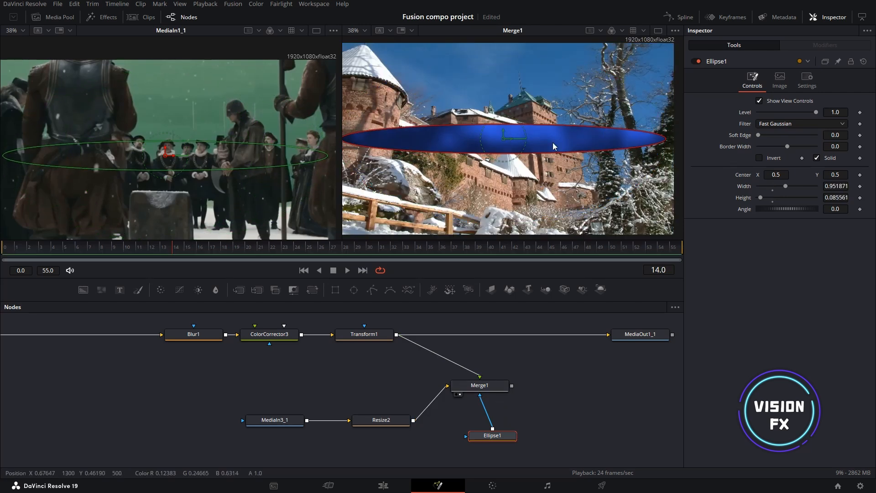
# - Disconnect and delete the Ellipse1 mask, and delete the Merge1 node
pyautogui.moveTo(477, 401); pyautogui.dragTo(500, 438)
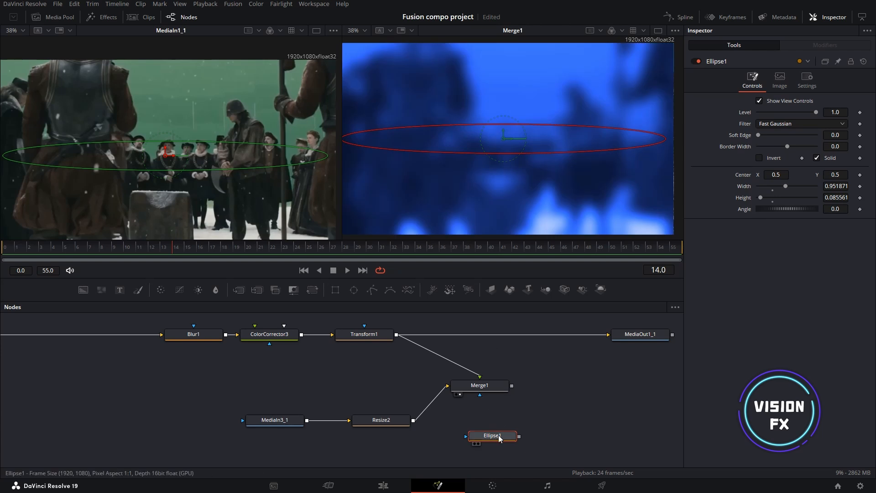
pyautogui.press('Delete')
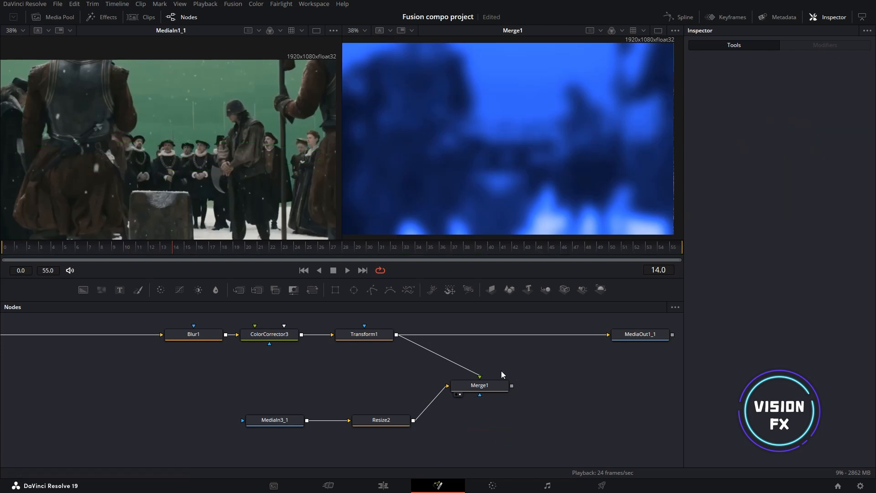
pyautogui.click(493, 389)
pyautogui.press('Delete')
# - Delete the Blur1, ColorCorrector3 and Transform1 nodes, and move MediaIn3_1 and Resize2 farther from the main node chain
pyautogui.moveTo(497, 381); pyautogui.dragTo(214, 343)
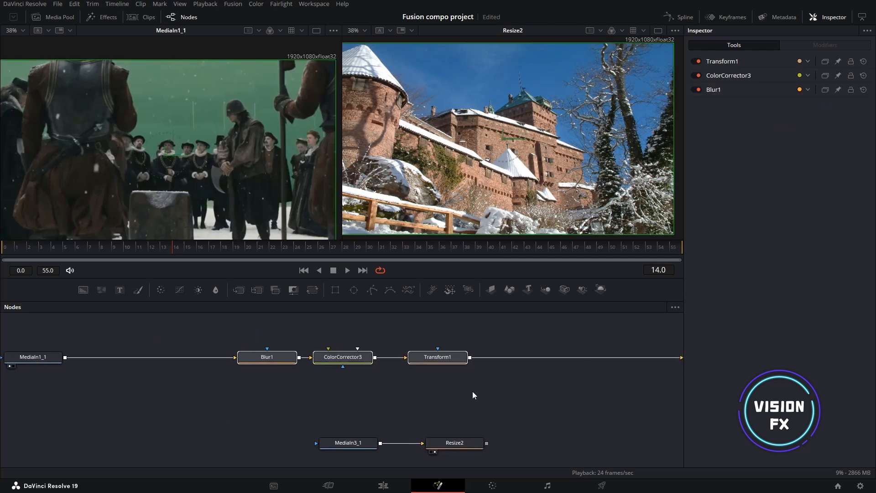
pyautogui.press('Delete')
pyautogui.moveTo(518, 441); pyautogui.dragTo(231, 384)
pyautogui.moveTo(361, 406); pyautogui.dragTo(280, 414)
# - Show MediaIn1_1 in the second viewer and look through the available matte tools, including Delta Keyer
pyautogui.click(226, 352)
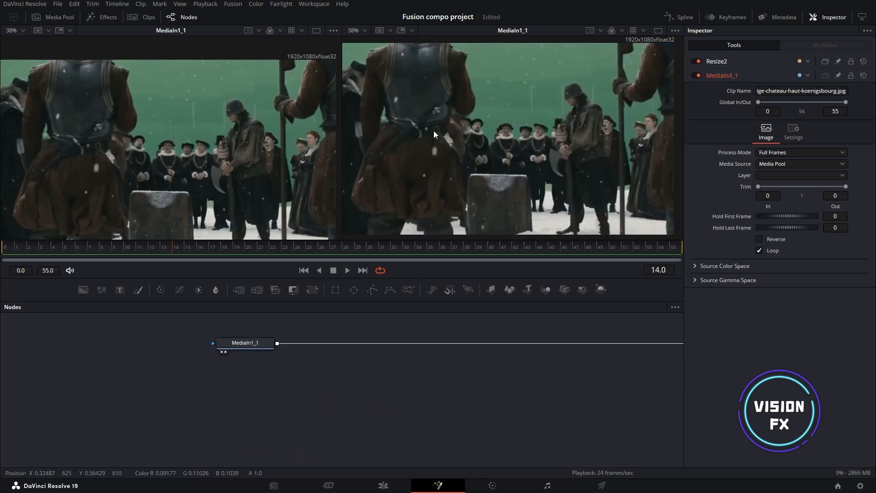
pyautogui.moveTo(428, 381); pyautogui.dragTo(293, 397)
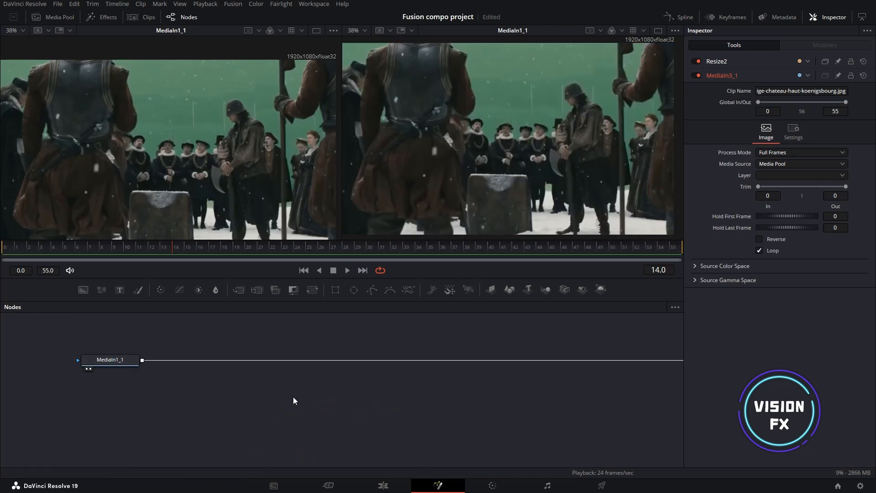
pyautogui.rightClick(334, 385)
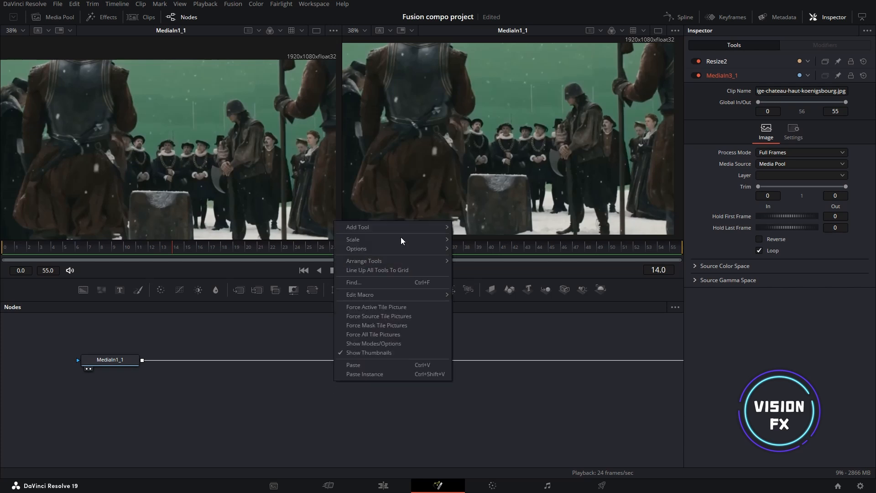
pyautogui.moveTo(395, 227)
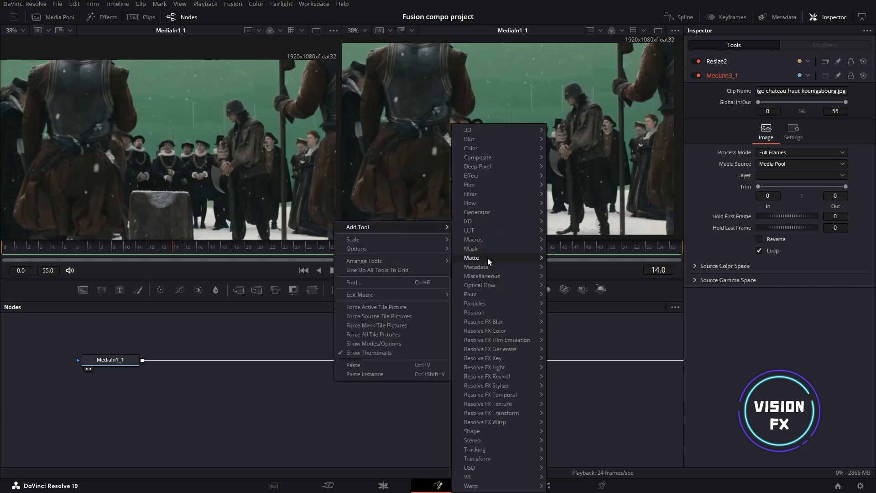
pyautogui.moveTo(488, 258)
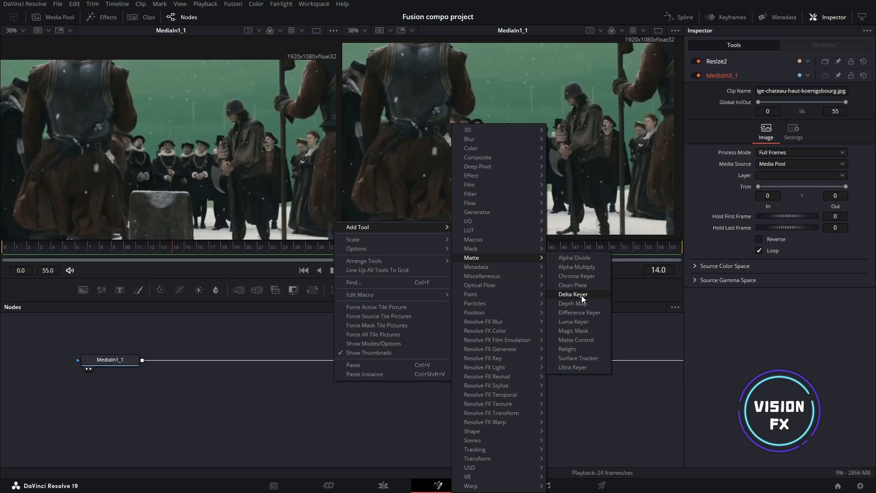
pyautogui.click(171, 397)
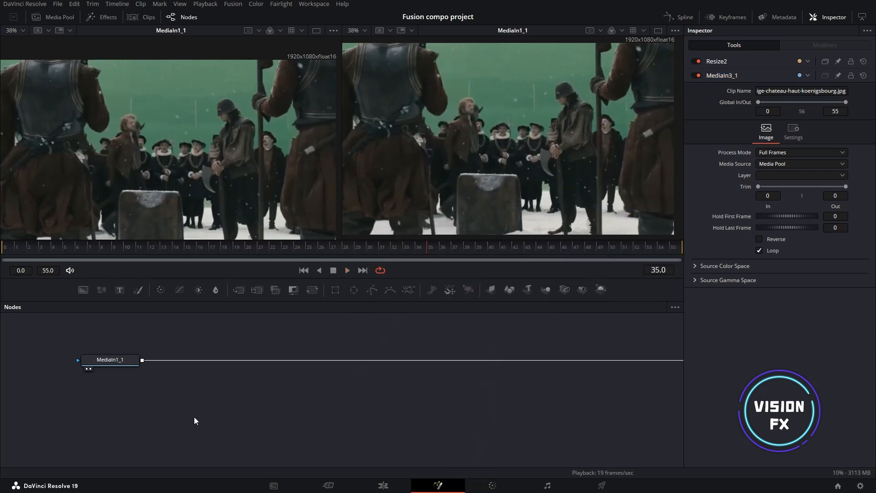
# - Insert a Delta Keyer node between MediaIn1_1 and MediaOut1_1, and show it in the second viewer
pyautogui.hotkey('shift', 'space')
pyautogui.write('Polygondel')
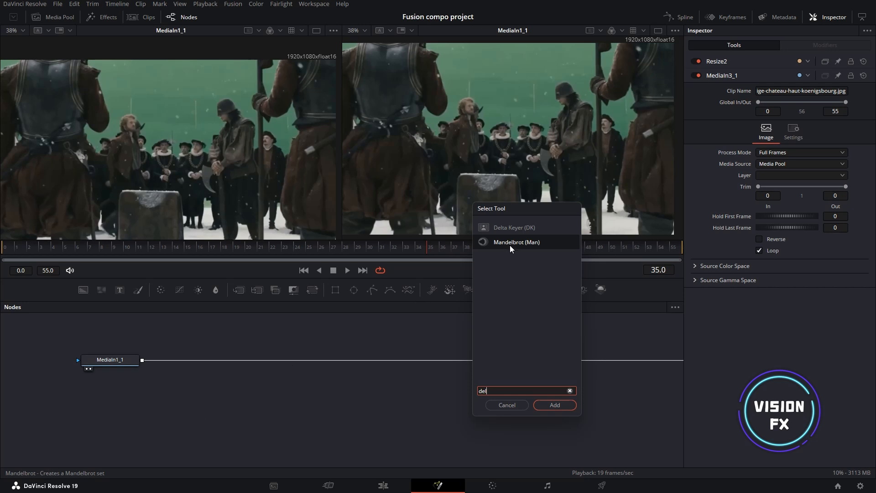
pyautogui.doubleClick(515, 227)
pyautogui.moveTo(205, 417); pyautogui.dragTo(228, 362)
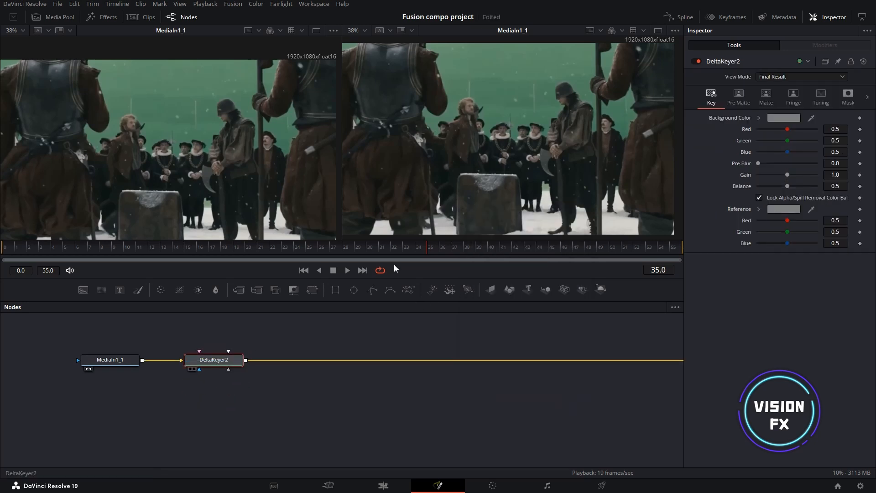
pyautogui.press('2')
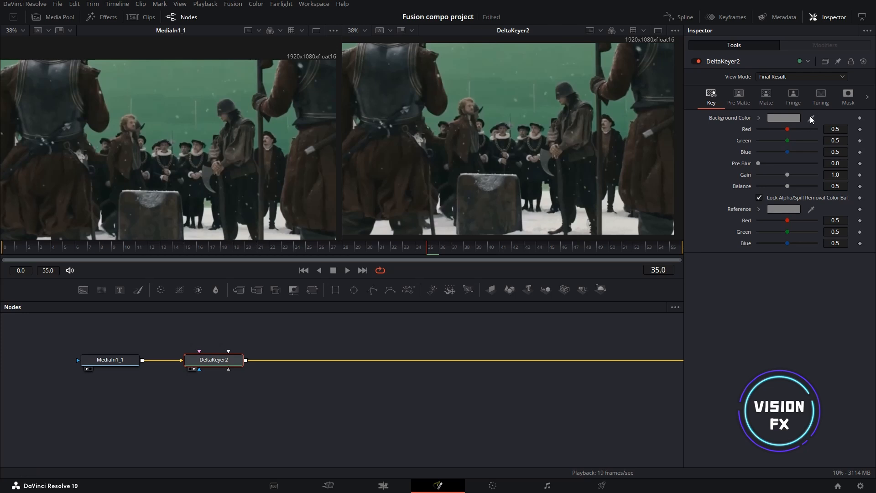
# - Sample the green backdrop as DeltaKeyer2's background color, and check the transparency by turning the checker underlay on and off
pyautogui.moveTo(812, 120); pyautogui.dragTo(502, 68)
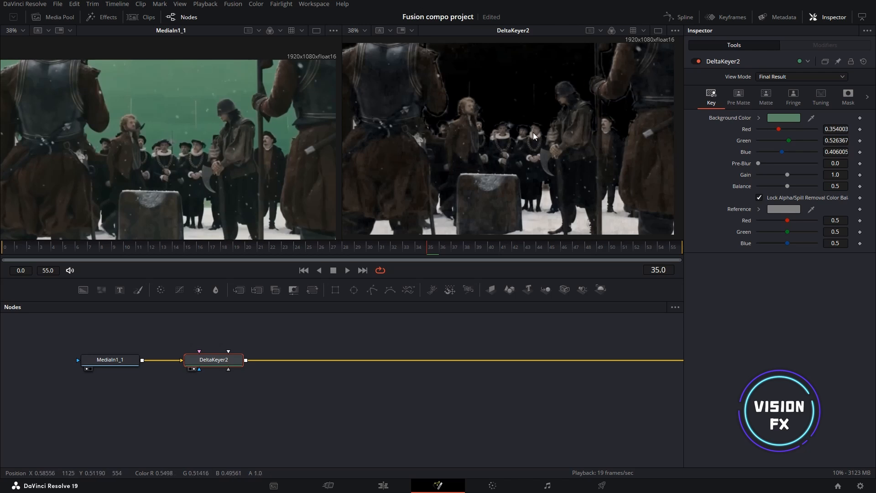
pyautogui.click(676, 31)
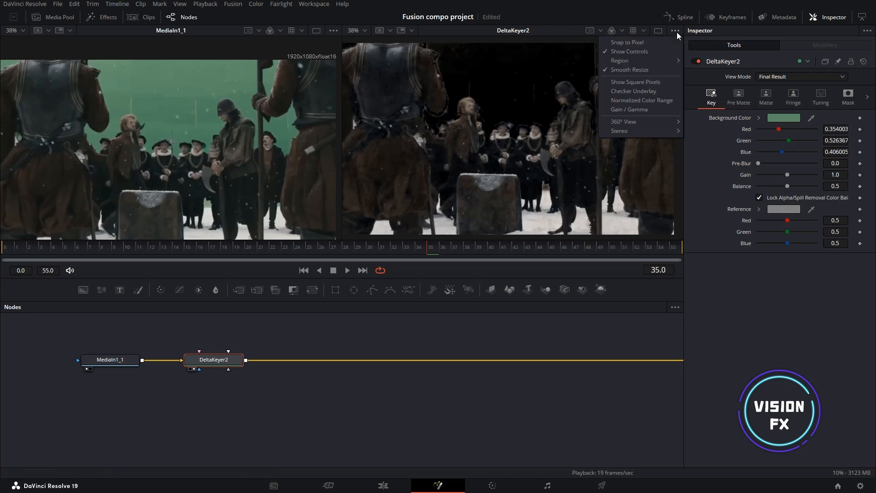
pyautogui.click(638, 94)
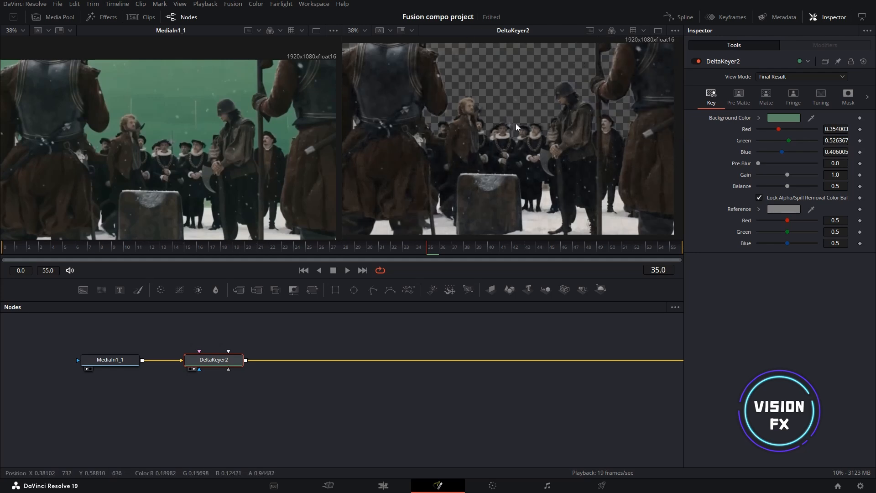
pyautogui.click(676, 30)
pyautogui.click(635, 93)
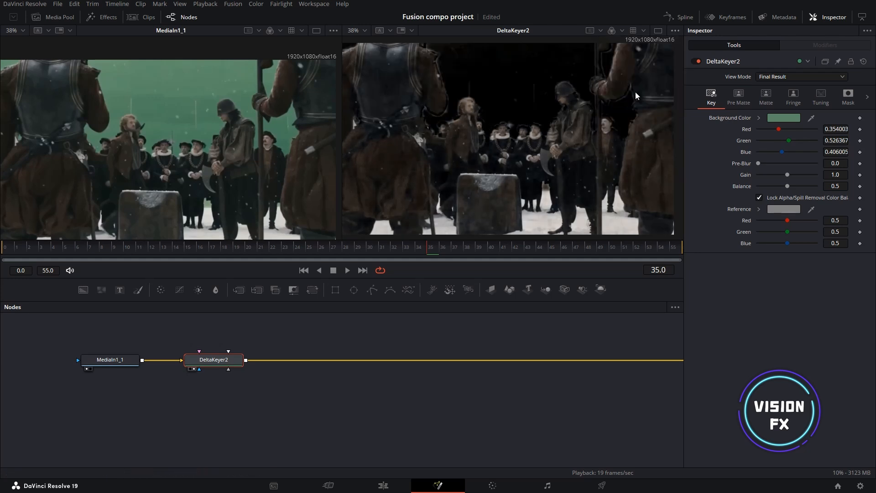
# - Show DeltaKeyer2's alpha channel in the second viewer to inspect the matte
pyautogui.press('a')
pyautogui.press('a')
pyautogui.press('a')
pyautogui.press('a')
pyautogui.press('a')
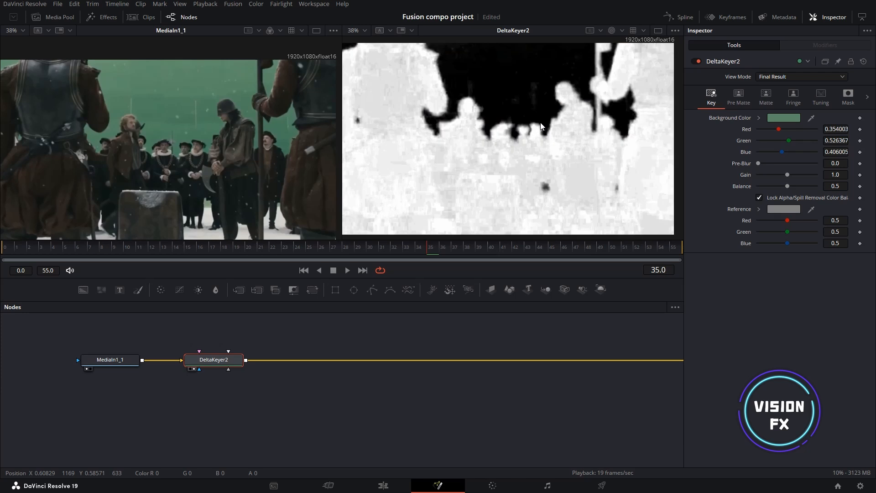
pyautogui.click(622, 31)
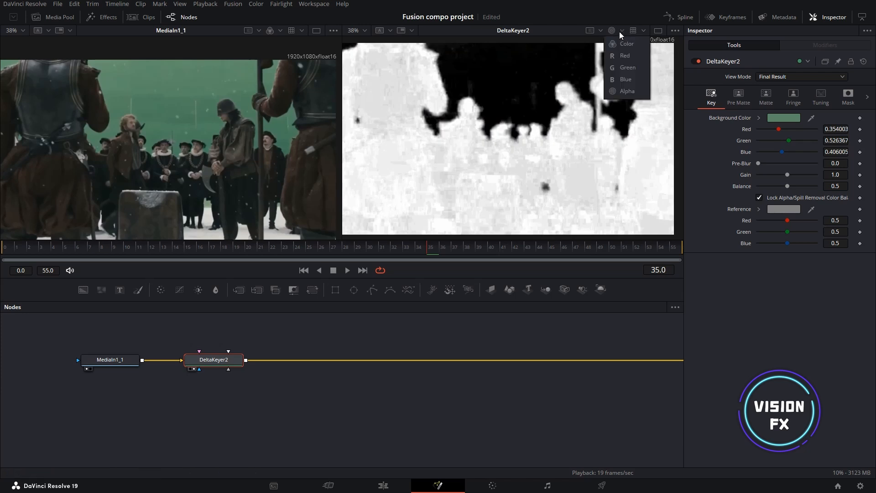
pyautogui.click(625, 91)
# - Set DeltaKeyer2's matte threshold to 0.328 low and 0.789 high, and compare the color and alpha views
pyautogui.click(776, 98)
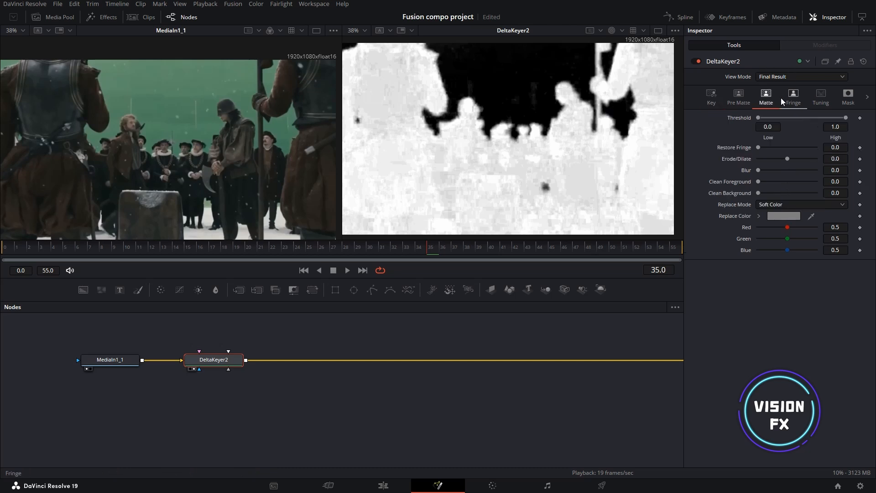
pyautogui.moveTo(758, 117); pyautogui.dragTo(785, 119)
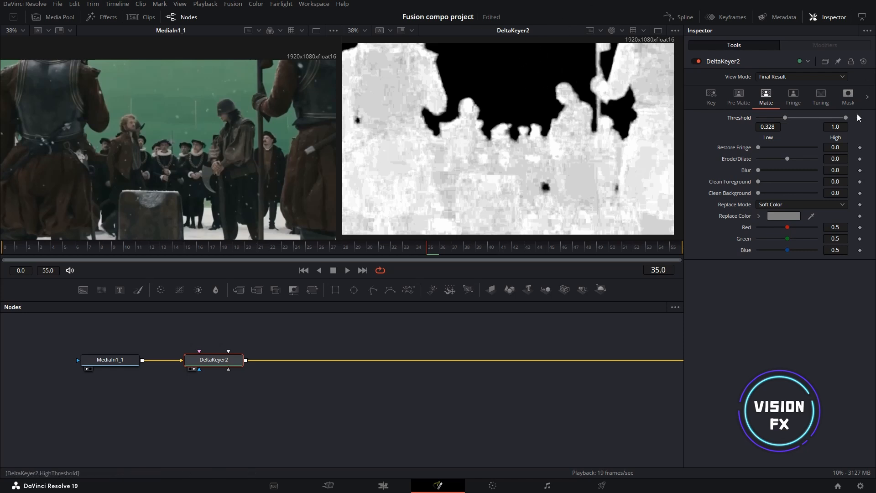
pyautogui.moveTo(845, 118); pyautogui.dragTo(829, 118)
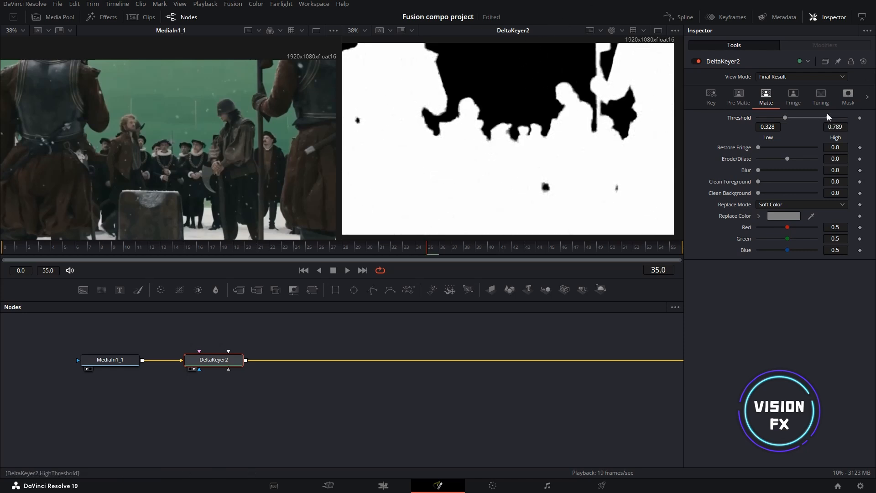
pyautogui.press('c')
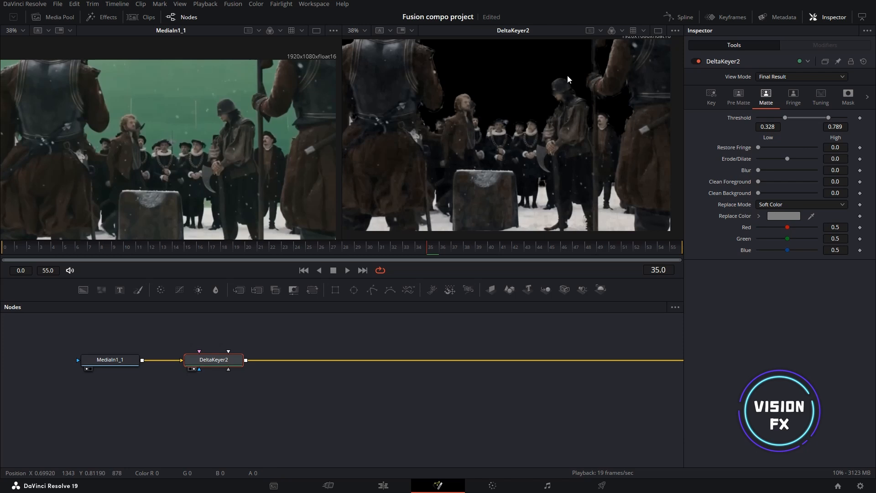
pyautogui.press('a')
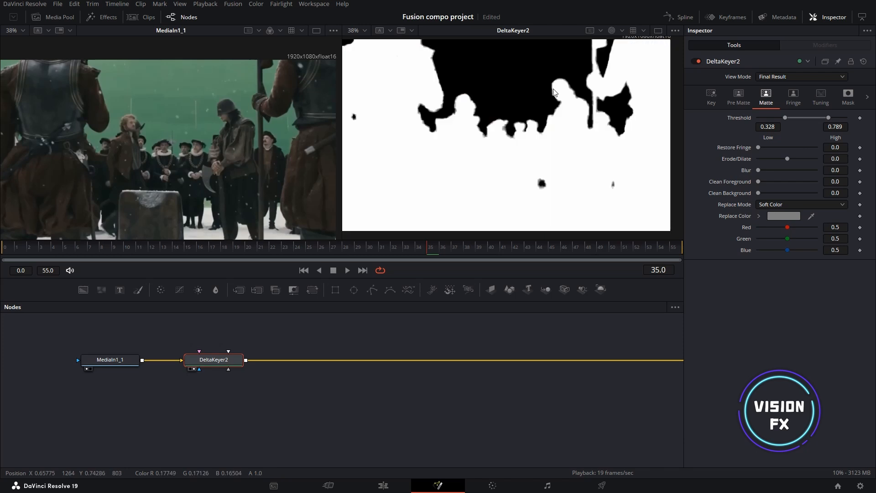
# - Set the matte's Erode/Dilate to -0.0022 and Blur to 0.00331, and switch the viewer back to color
pyautogui.moveTo(788, 161); pyautogui.dragTo(768, 172)
pyautogui.click(786, 160)
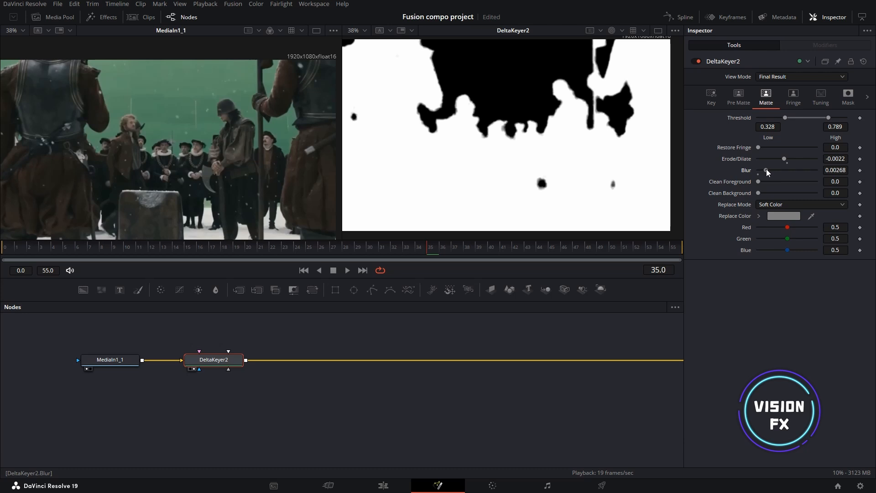
pyautogui.press('c')
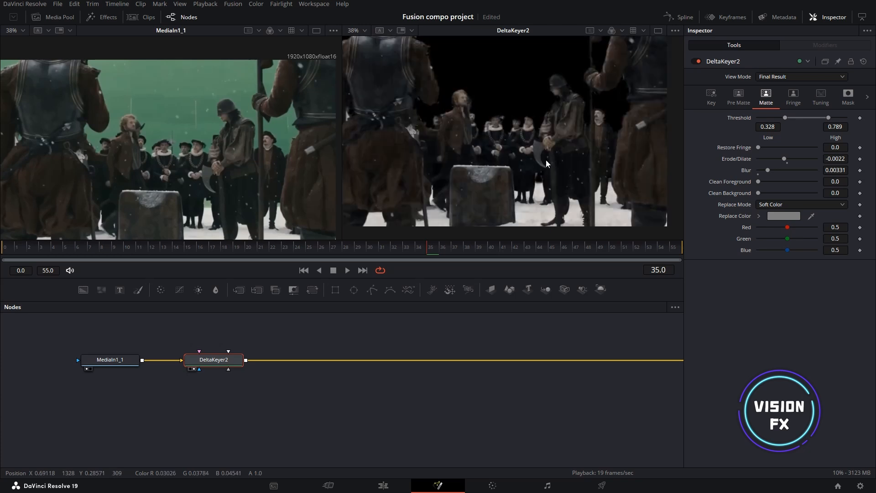
# - Add a Merge node and insert it on the connection between DeltaKeyer2 and MediaOut1_1
pyautogui.scroll(-5, 500, 360)
pyautogui.hscroll(-5, 511, 372)
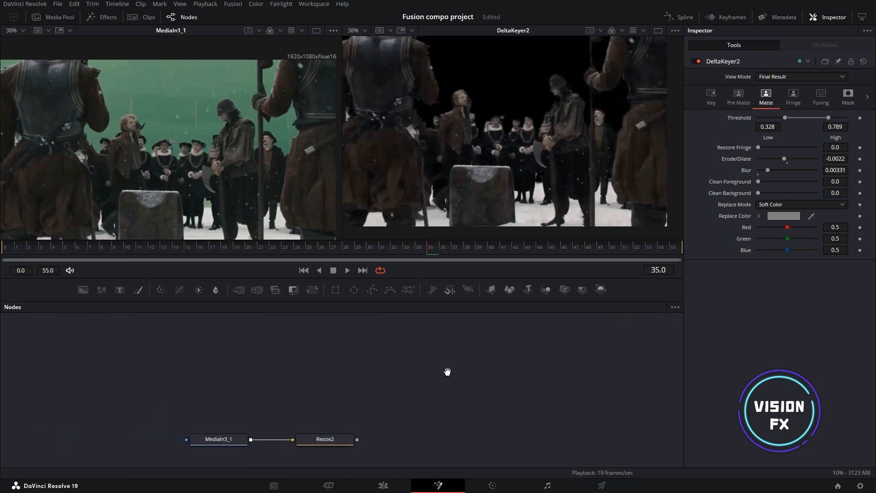
pyautogui.scroll(-2, 448, 382)
pyautogui.click(362, 377)
pyautogui.hotkey('shift', 'space')
pyautogui.write('merge')
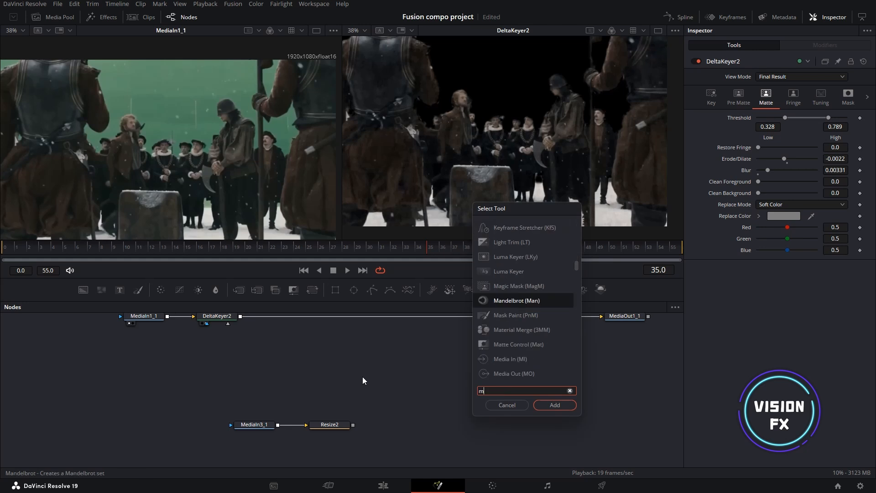
pyautogui.press('Return')
pyautogui.moveTo(366, 380); pyautogui.dragTo(413, 315)
# - Connect Resize2 as Merge1's background and DeltaKeyer2 as its foreground, and show Merge1 in the second viewer
pyautogui.moveTo(354, 424); pyautogui.dragTo(384, 332)
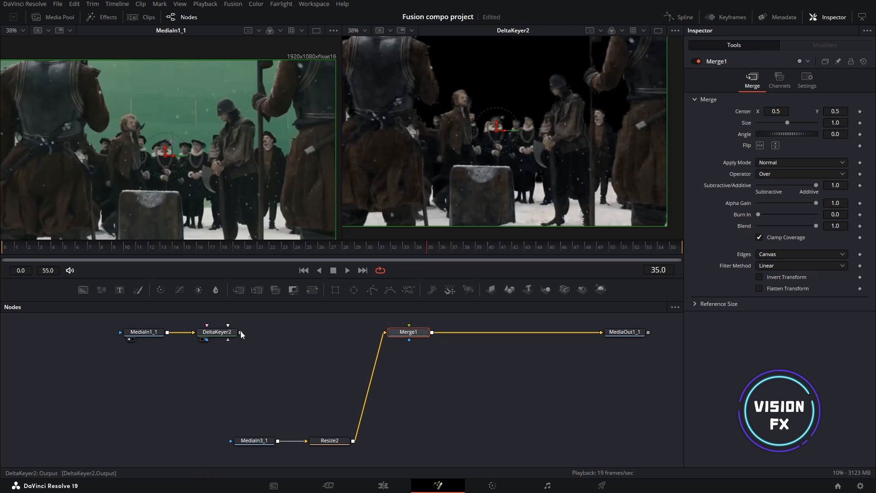
pyautogui.moveTo(241, 332); pyautogui.dragTo(417, 334)
pyautogui.press('2')
pyautogui.click(485, 393)
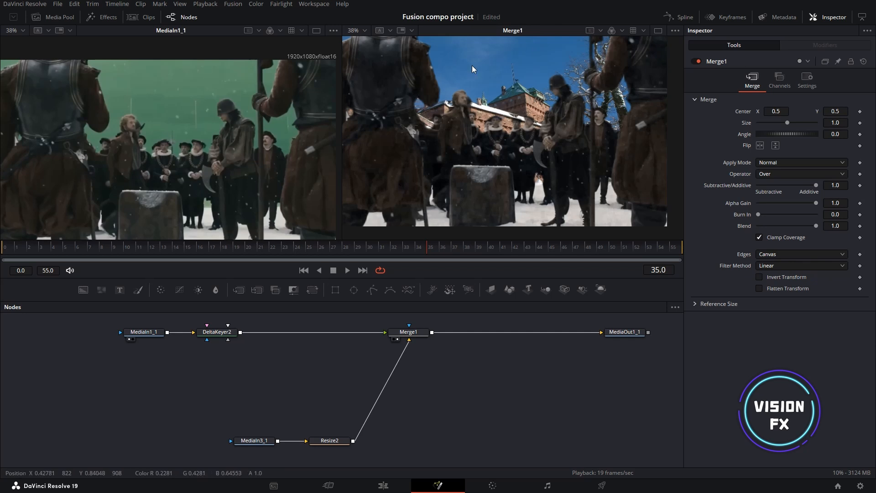
# - Delete the Merge1 node and restore DeltaKeyer2's direct connection to MediaOut1_1
pyautogui.click(424, 331)
pyautogui.press('Delete')
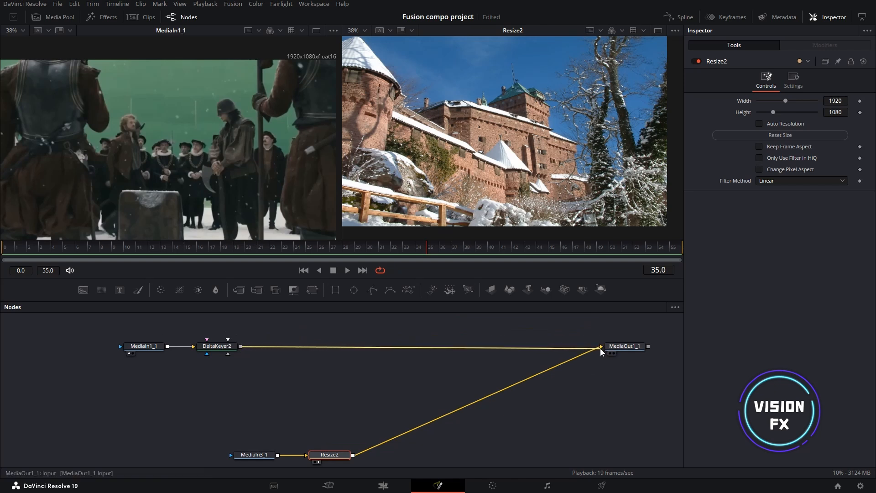
pyautogui.moveTo(601, 349); pyautogui.dragTo(600, 349)
# - Show DeltaKeyer2 close up in the second viewer and play a few frames to inspect the snow over the dark clothing
pyautogui.moveTo(232, 349); pyautogui.dragTo(490, 113)
pyautogui.moveTo(517, 144); pyautogui.dragTo(354, 139)
pyautogui.scroll(8, 524, 128)
pyautogui.press('space')
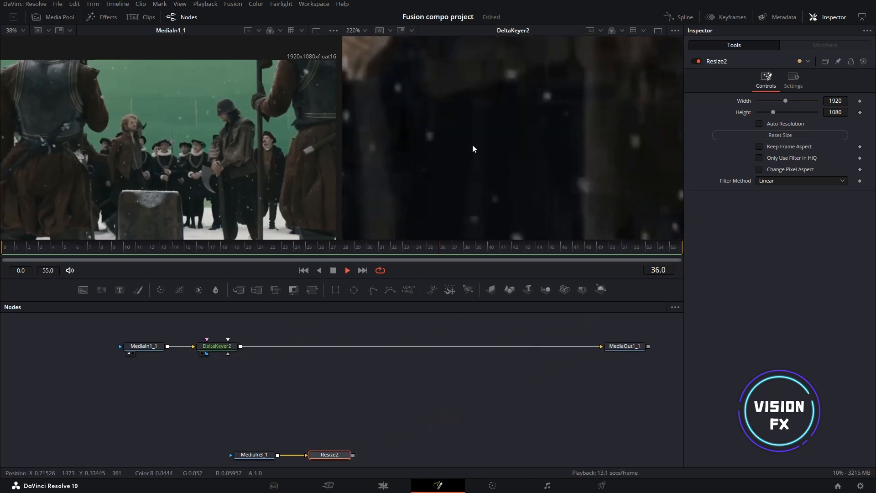
pyautogui.press('space')
pyautogui.moveTo(434, 80); pyautogui.dragTo(434, 81)
# - Compare close-ups of MediaIn1_1 and DeltaKeyer2, play the keyed clip, and fit the whole frame in the second viewer
pyautogui.moveTo(217, 346); pyautogui.dragTo(592, 2)
pyautogui.moveTo(477, 208); pyautogui.dragTo(597, 112)
pyautogui.moveTo(144, 347); pyautogui.dragTo(469, 127)
pyautogui.moveTo(612, 197); pyautogui.dragTo(492, 121)
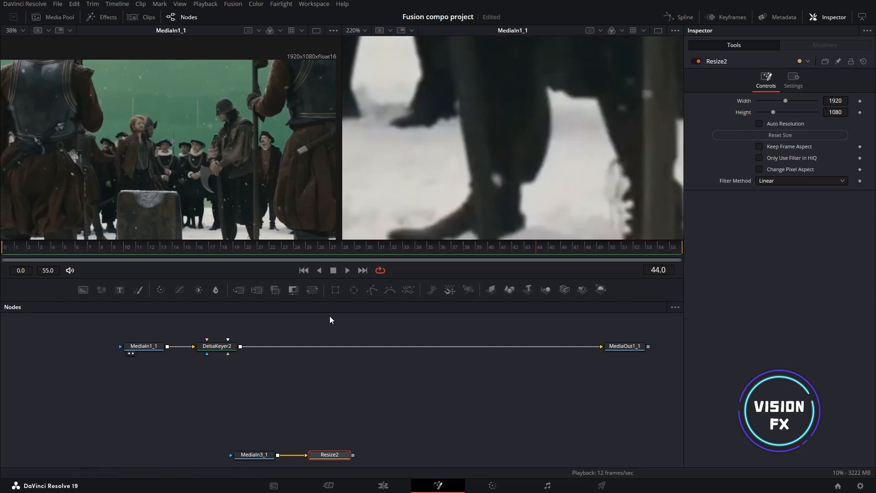
pyautogui.moveTo(215, 351); pyautogui.dragTo(530, 150)
pyautogui.press('space')
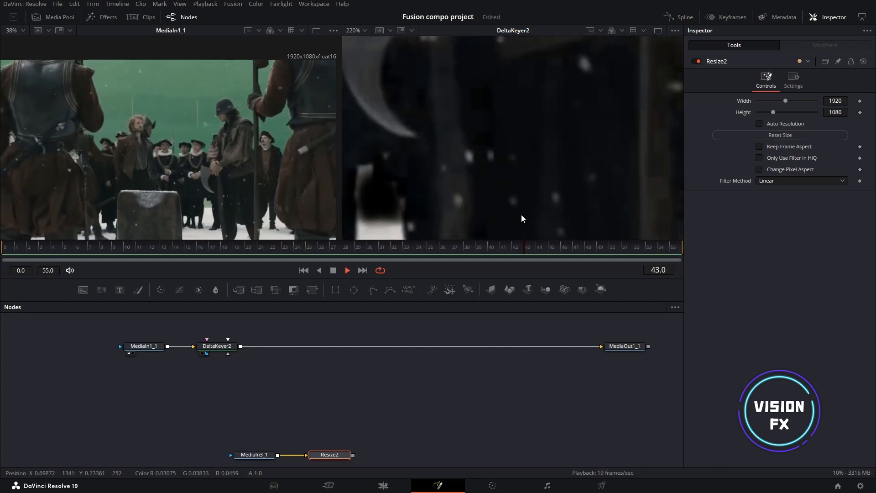
pyautogui.press('space')
pyautogui.hotkey('ctrl', 'f')
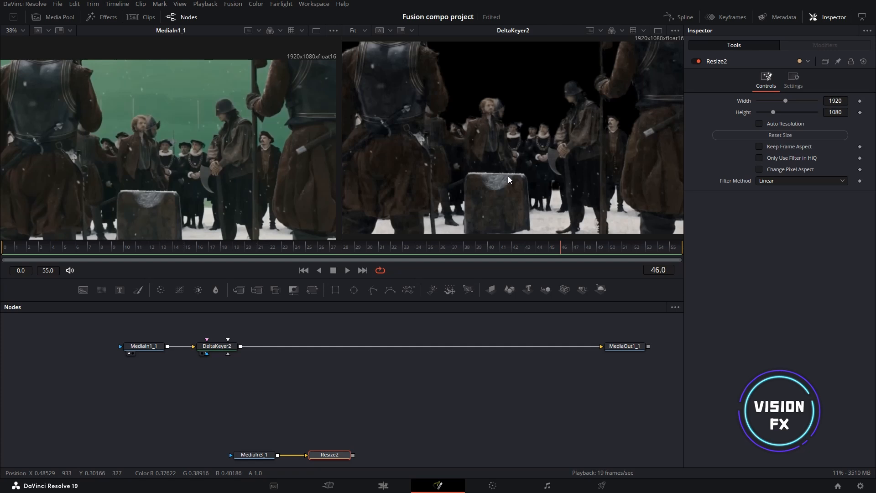
# - Move DeltaKeyer2 below MediaIn1_1 and add a Channel Booleans node beside MediaIn1_1
pyautogui.moveTo(225, 349); pyautogui.dragTo(178, 397)
pyautogui.hotkey('shift', 'space')
pyautogui.write('c')
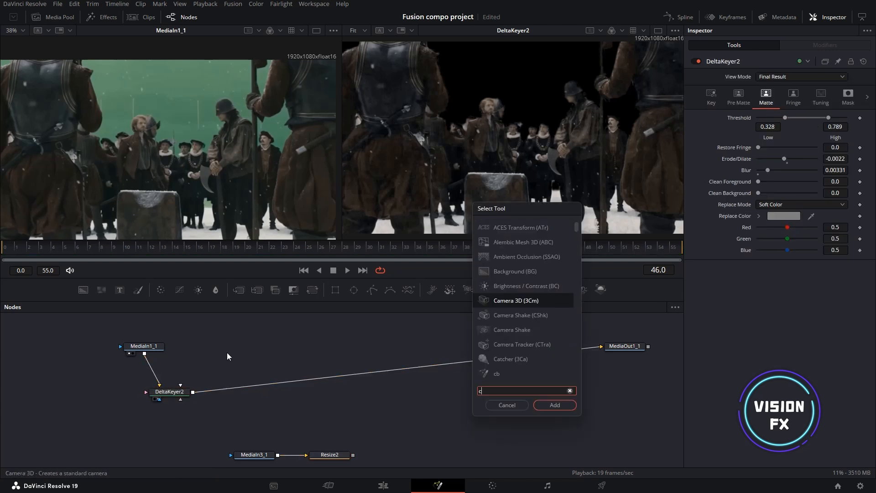
pyautogui.write('hann')
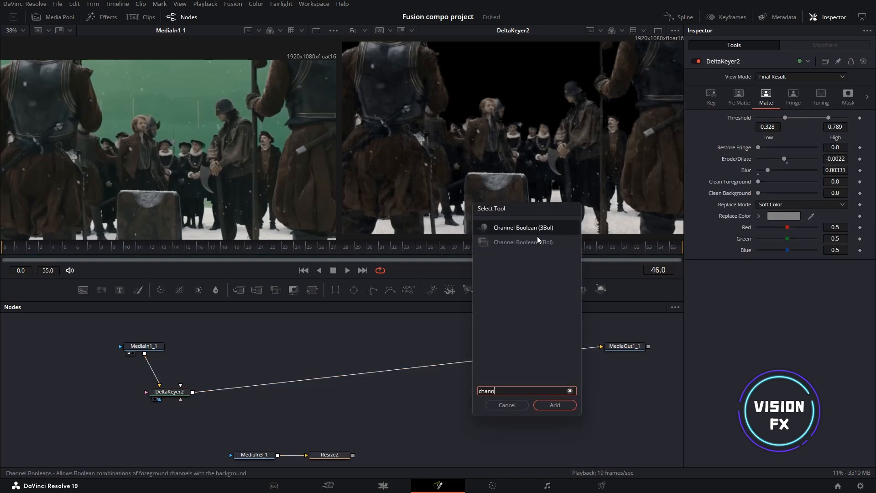
pyautogui.click(537, 241)
pyautogui.press('Return')
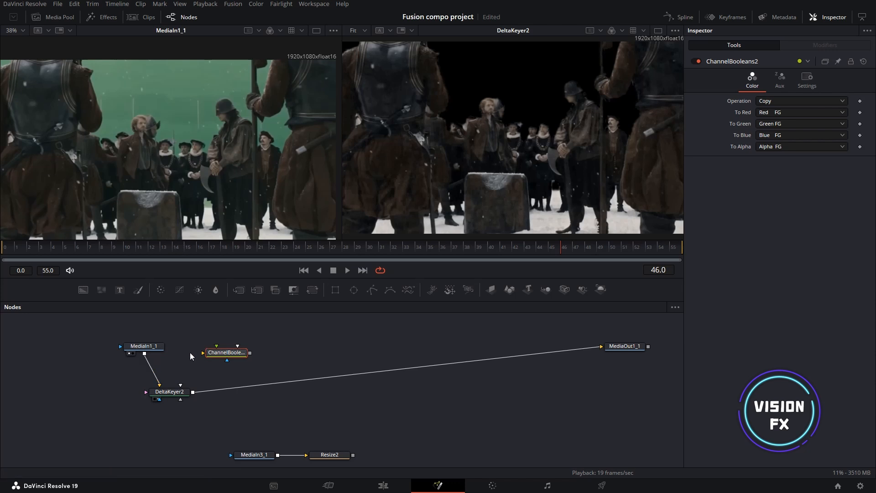
# - Connect MediaIn1_1 as foreground and DeltaKeyer2 as background of ChannelBooleans2, view it in the second viewer, and set To Alpha to Alpha BG
pyautogui.moveTo(146, 353); pyautogui.dragTo(218, 348)
pyautogui.moveTo(193, 392); pyautogui.dragTo(219, 352)
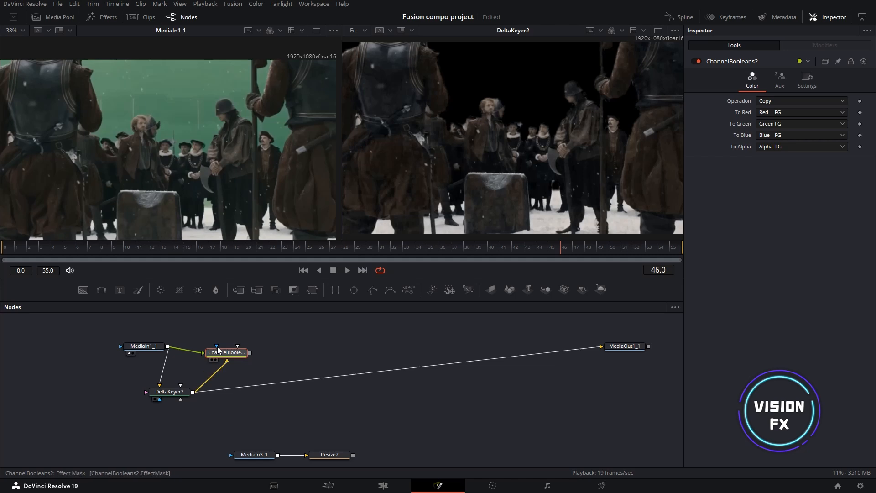
pyautogui.press('2')
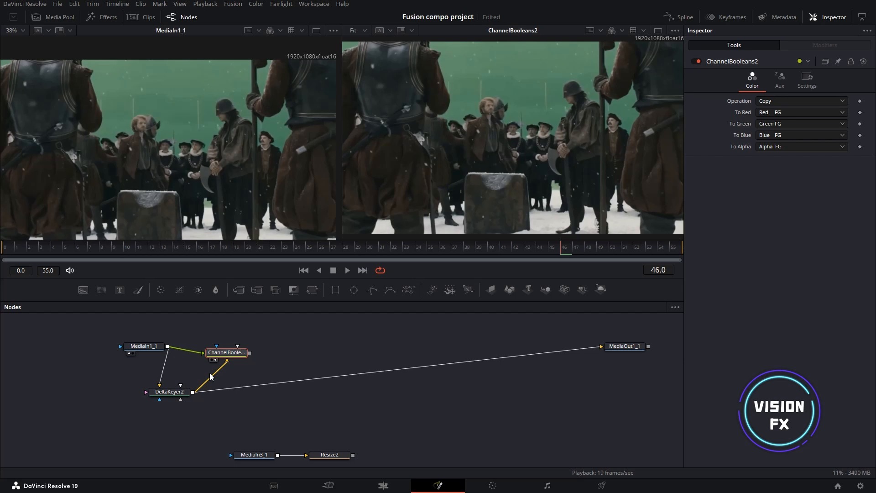
pyautogui.click(785, 150)
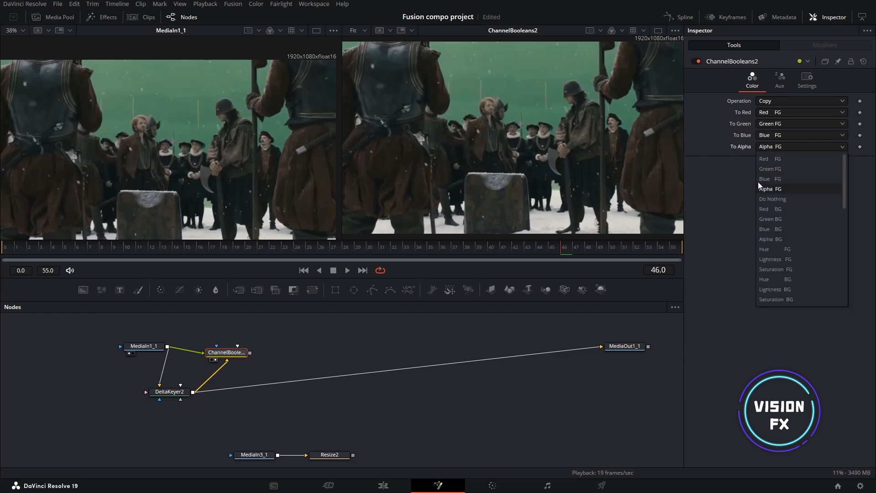
pyautogui.click(776, 239)
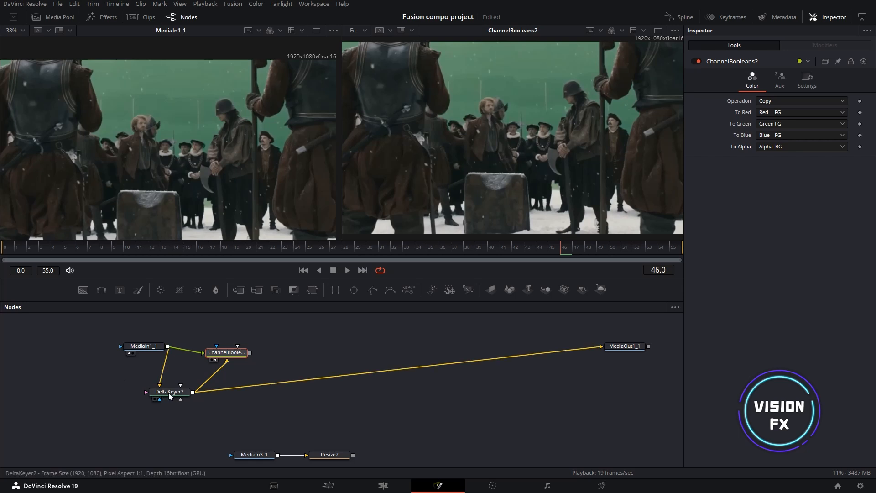
# - Inspect DeltaKeyer2's alpha channel in the second viewer, and return to color with ChannelBooleans2 loaded there
pyautogui.click(159, 399)
pyautogui.press('a')
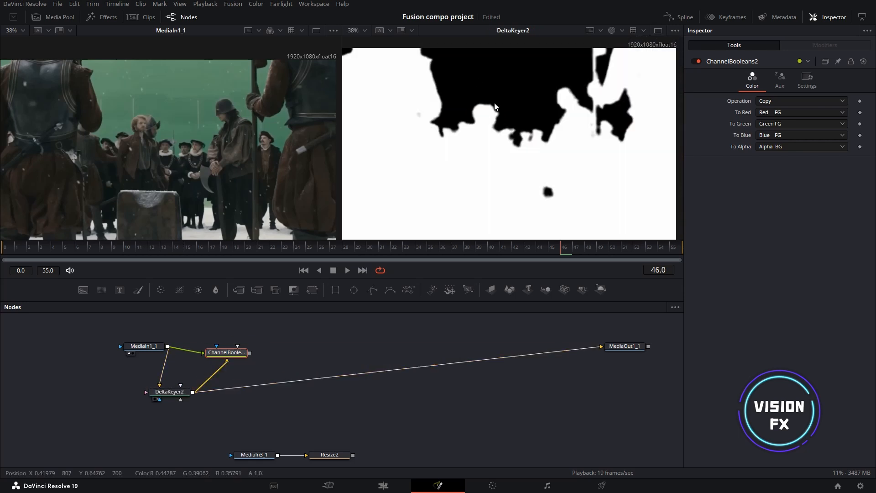
pyautogui.scroll(5, 201, 388)
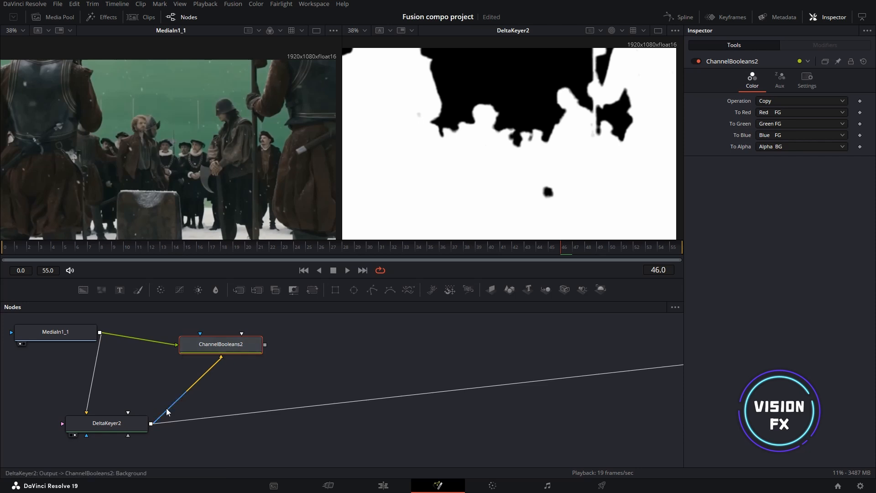
pyautogui.moveTo(107, 420); pyautogui.dragTo(113, 412)
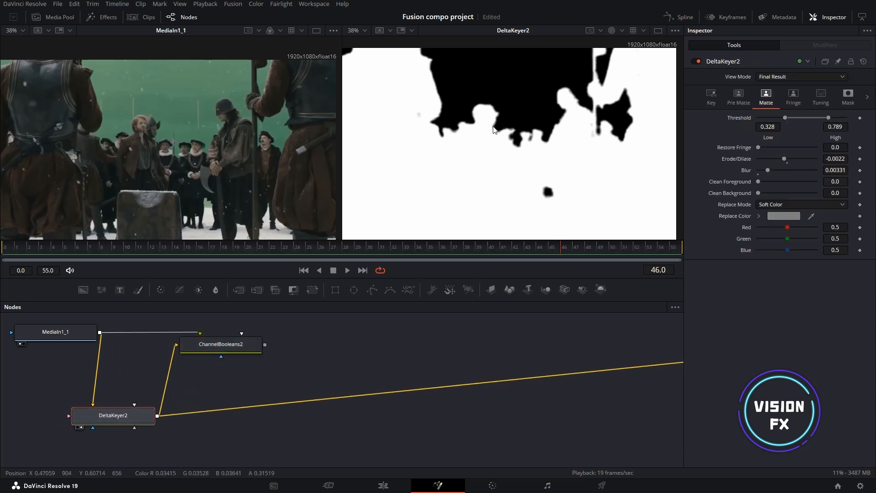
pyautogui.press('c')
pyautogui.moveTo(194, 348); pyautogui.dragTo(528, 135)
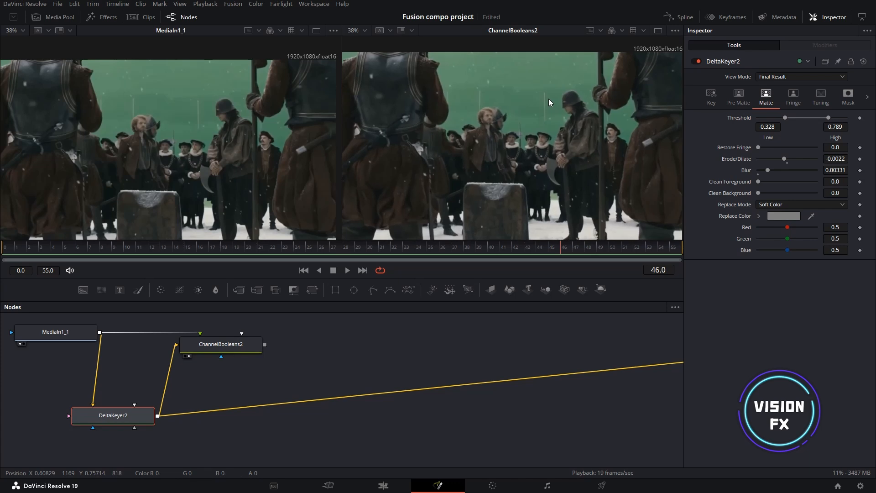
# - Alternate between the alpha and color channels of ChannelBooleans2 in the second viewer
pyautogui.press('a')
pyautogui.press('c')
pyautogui.press('a')
pyautogui.press('c')
pyautogui.press('a')
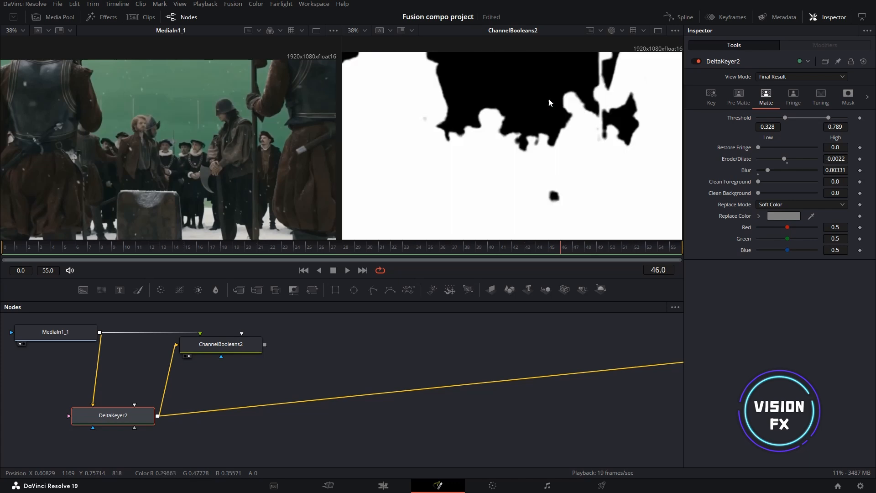
pyautogui.press('c')
# - Show MediaIn1_1 in the second viewer, move ChannelBooleans2 farther from it, and compare the ChannelBooleans2 alpha and color channels
pyautogui.moveTo(83, 331); pyautogui.dragTo(550, 108)
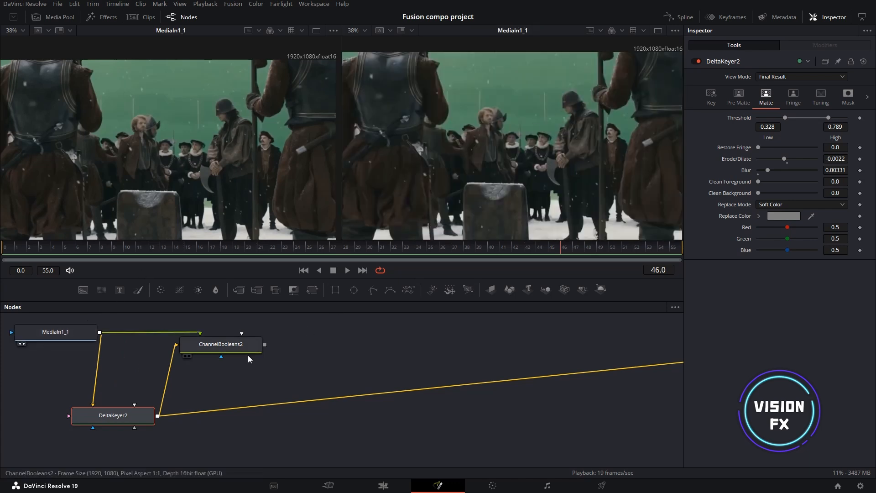
pyautogui.moveTo(246, 347); pyautogui.dragTo(518, 136)
pyautogui.press('a')
pyautogui.press('c')
pyautogui.press('a')
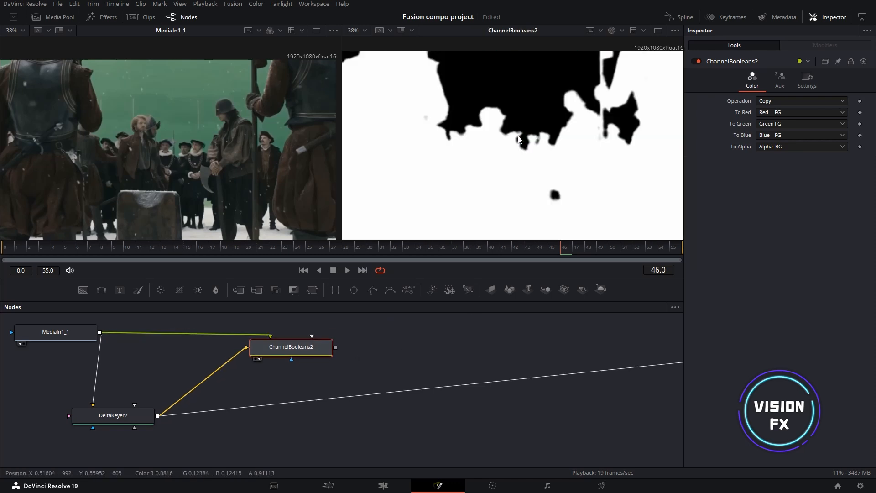
pyautogui.press('c')
pyautogui.press('a')
pyautogui.press('c')
# - Compare close-ups of the dark clothing in DeltaKeyer2 and MediaIn1_1, and fit the ChannelBooleans2 frame in the second viewer
pyautogui.click(81, 428)
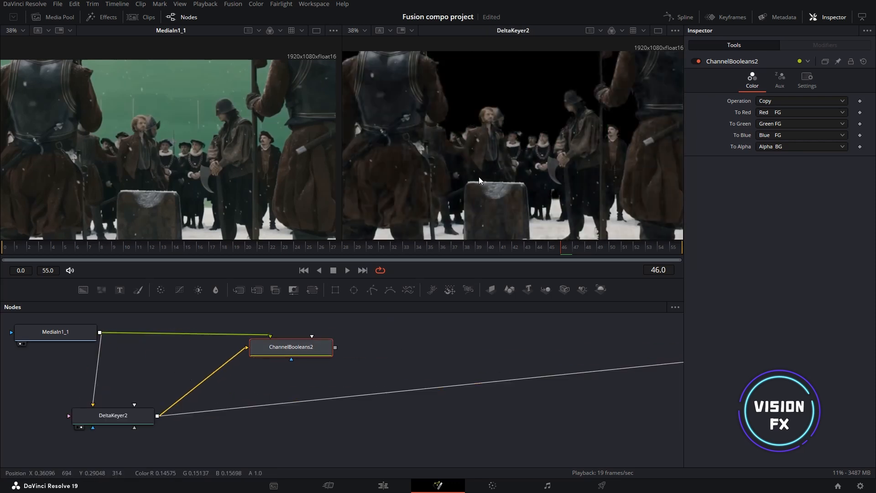
pyautogui.moveTo(408, 151); pyautogui.dragTo(419, 140)
pyautogui.scroll(5, 419, 144)
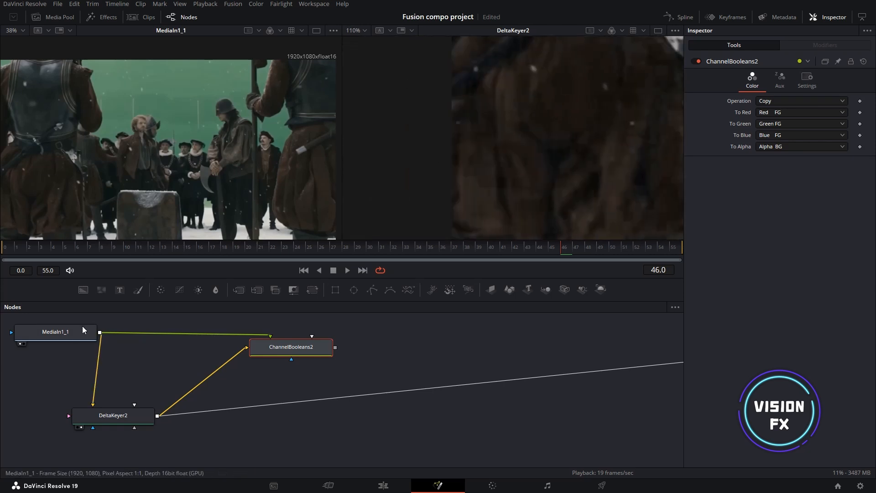
pyautogui.click(24, 343)
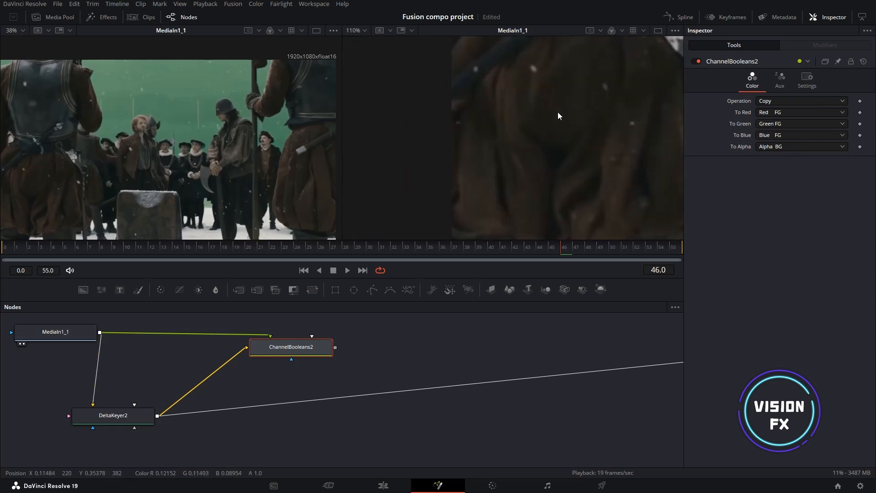
pyautogui.press('2')
pyautogui.hotkey('ctrl', 'f')
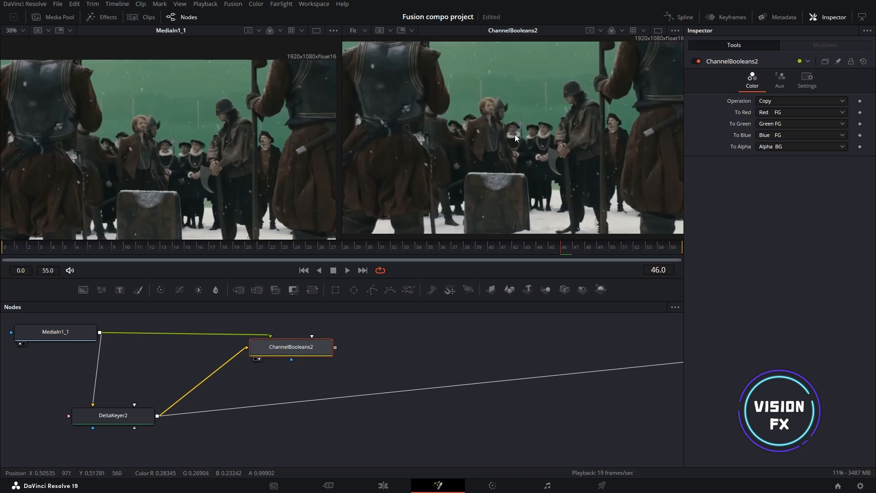
# - Examine the ChannelBooleans2 matte against its original footage colors by switching the second viewer between alpha and color
pyautogui.press('a')
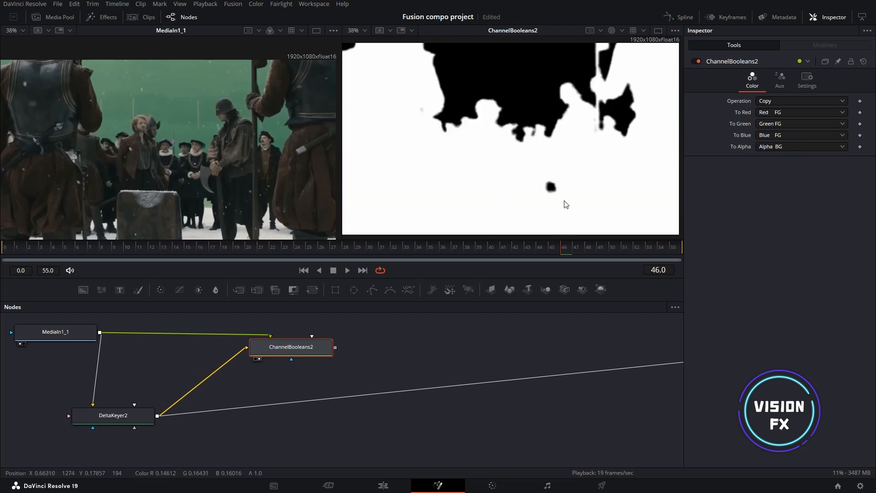
pyautogui.press('c')
pyautogui.moveTo(462, 159); pyautogui.dragTo(459, 164)
pyautogui.press('a')
pyautogui.press('a')
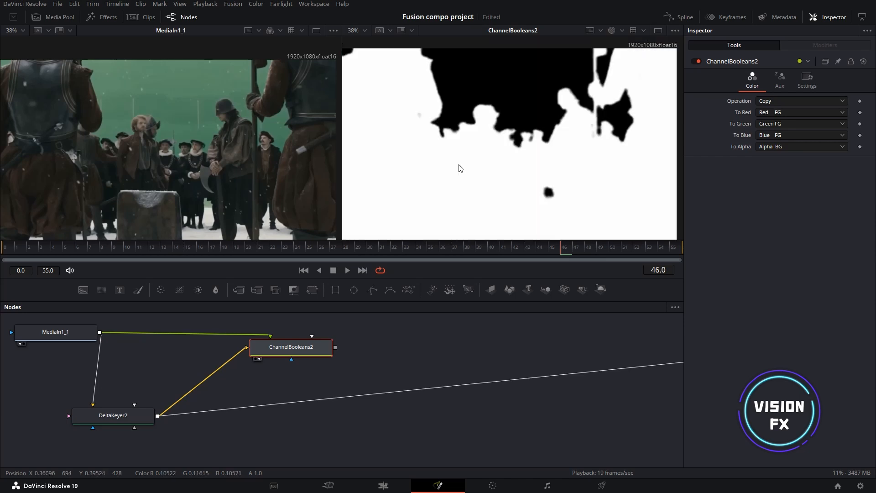
pyautogui.press('a')
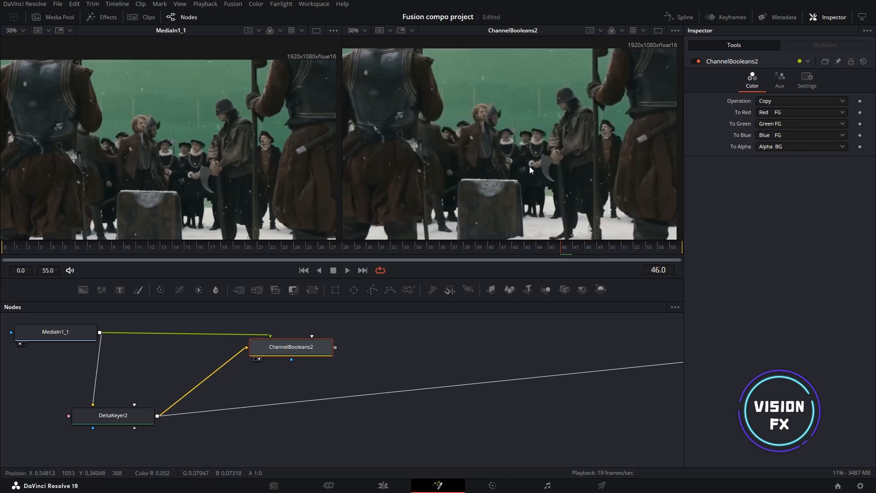
pyautogui.press('a')
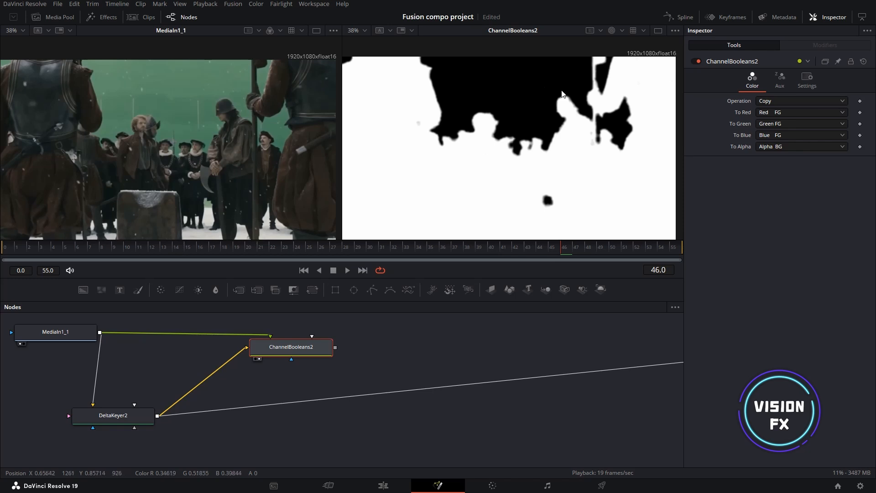
pyautogui.moveTo(556, 79); pyautogui.dragTo(545, 75)
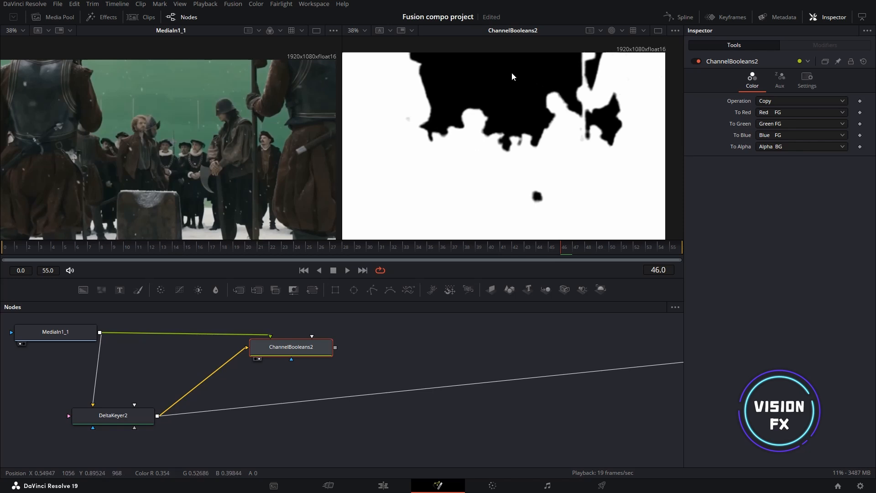
pyautogui.press('a')
# - Play the ChannelBooleans2 result and stop at frame 14
pyautogui.press('space')
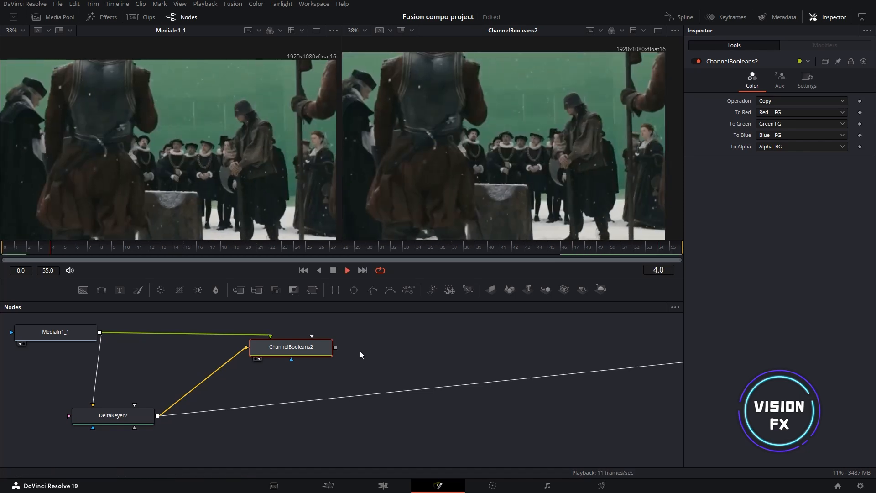
pyautogui.click(390, 337)
pyautogui.press('space')
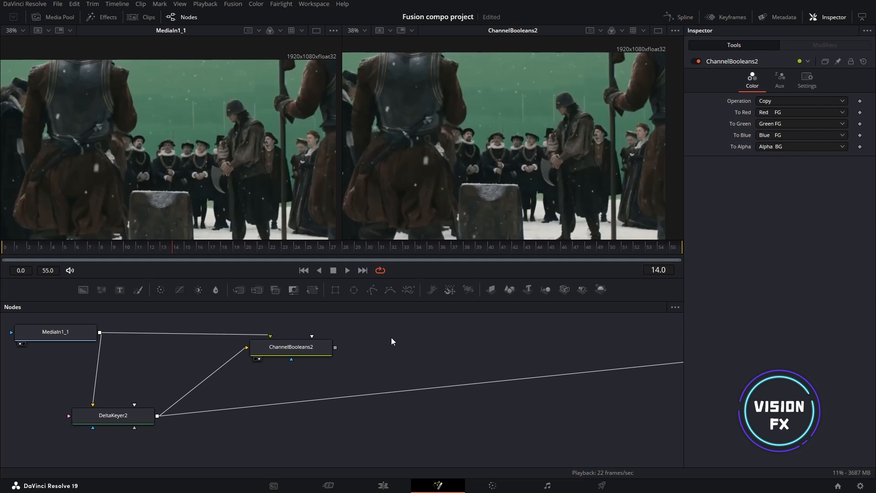
# - Insert an Alpha Multiply node between ChannelBooleans2 and MediaOut1_1, and show it in the second viewer
pyautogui.hotkey('shift', 'space')
pyautogui.write('alp')
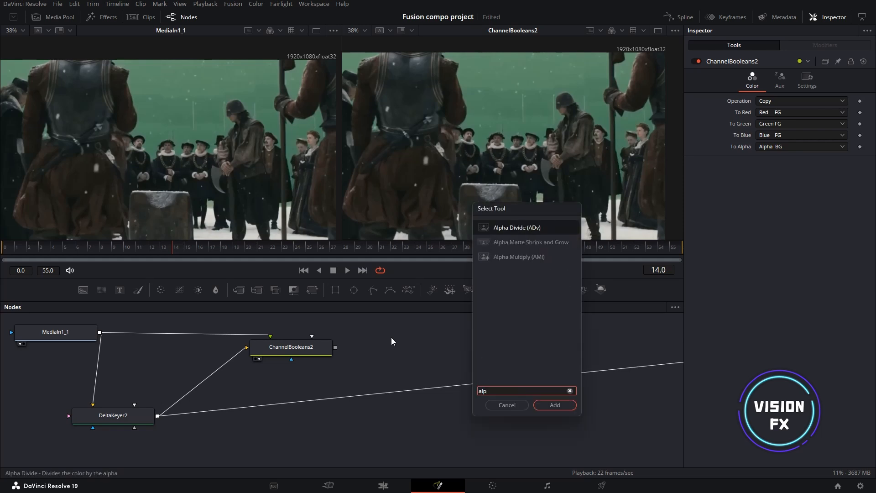
pyautogui.click(520, 257)
pyautogui.press('Return')
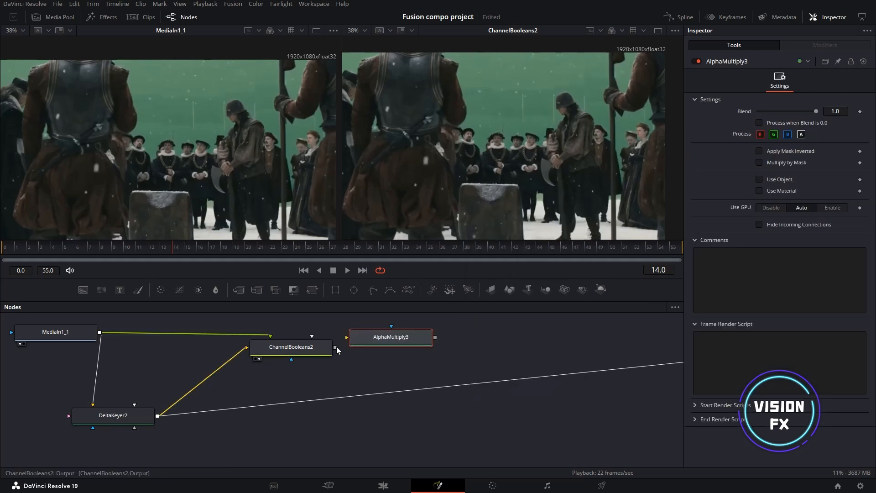
pyautogui.moveTo(338, 347); pyautogui.dragTo(516, 95)
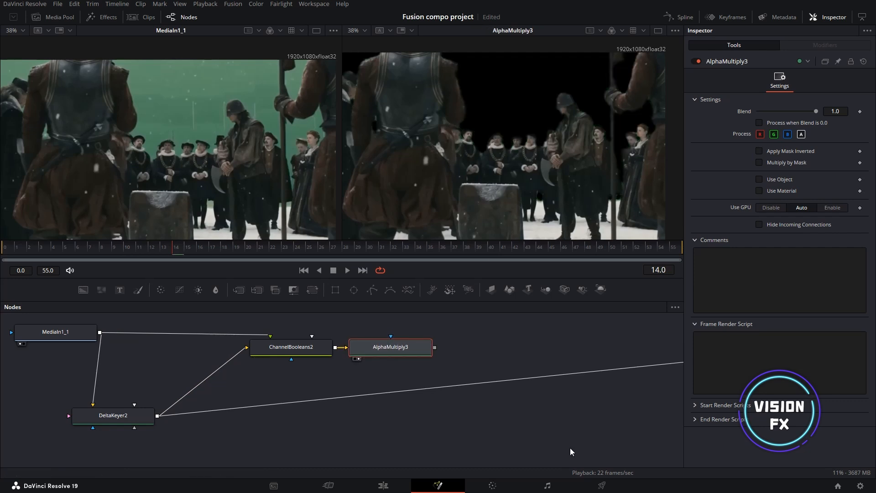
pyautogui.moveTo(581, 398); pyautogui.dragTo(420, 411)
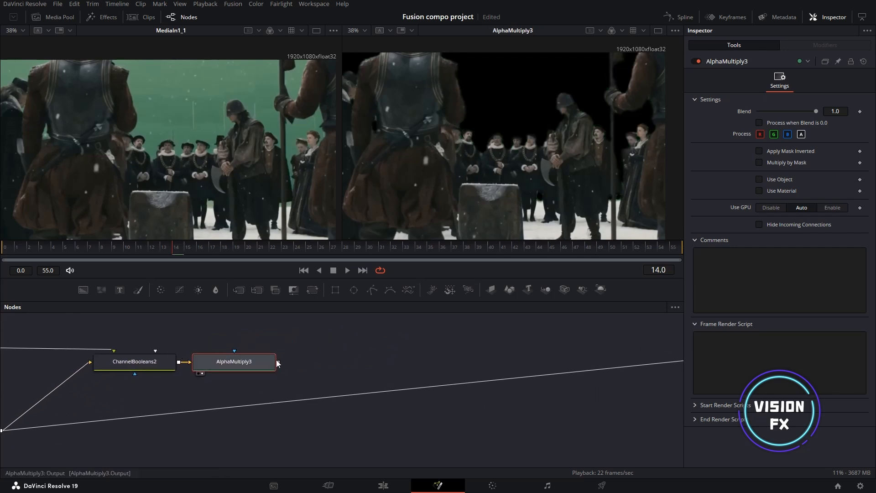
pyautogui.moveTo(278, 364); pyautogui.dragTo(553, 359)
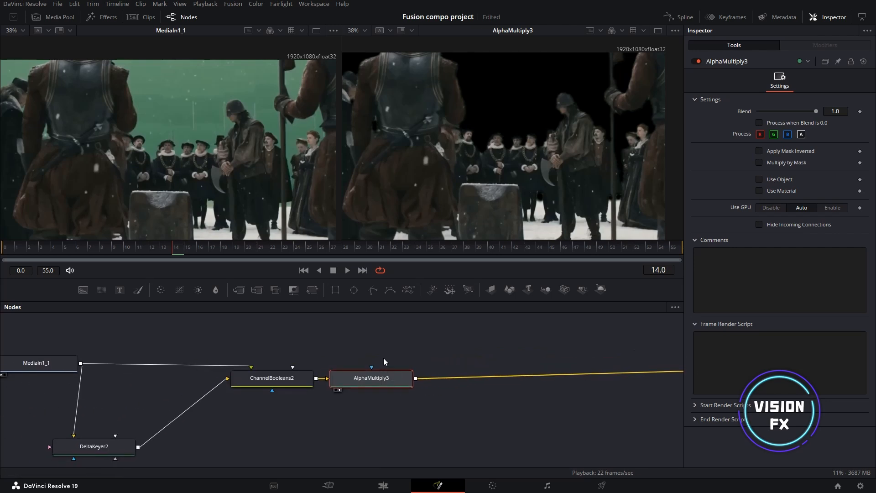
# - Show DeltaKeyer2 in the first viewer, inspect its alpha channel, and return to color
pyautogui.click(111, 446)
pyautogui.press('1')
pyautogui.press('a')
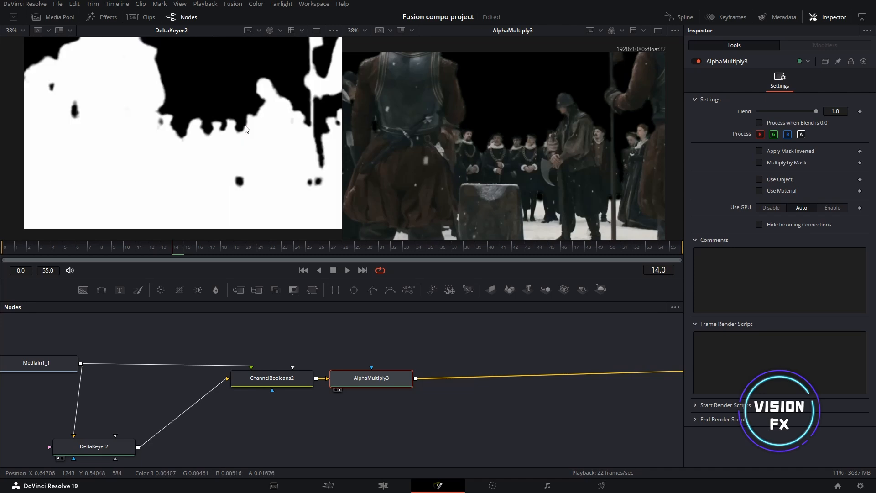
pyautogui.press('c')
# - Show ChannelBooleans2 in the first viewer and turn off that viewer's Checker Underlay
pyautogui.click(272, 378)
pyautogui.press('1')
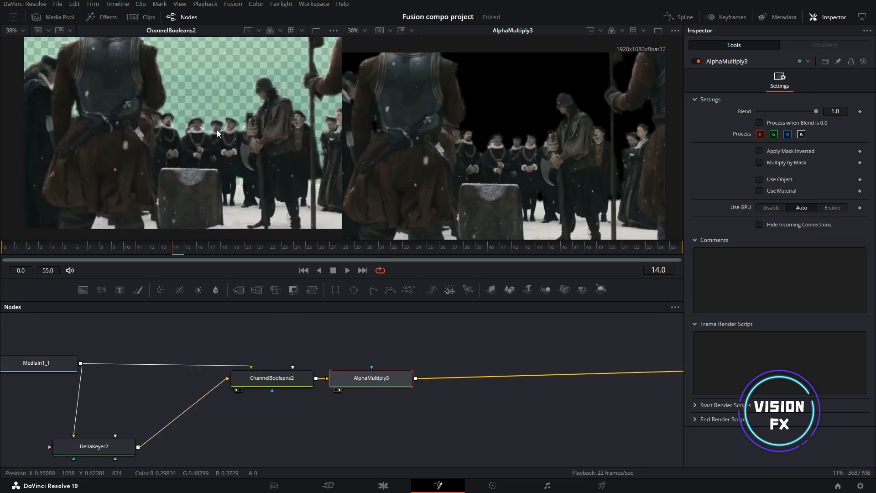
pyautogui.press('a')
pyautogui.press('c')
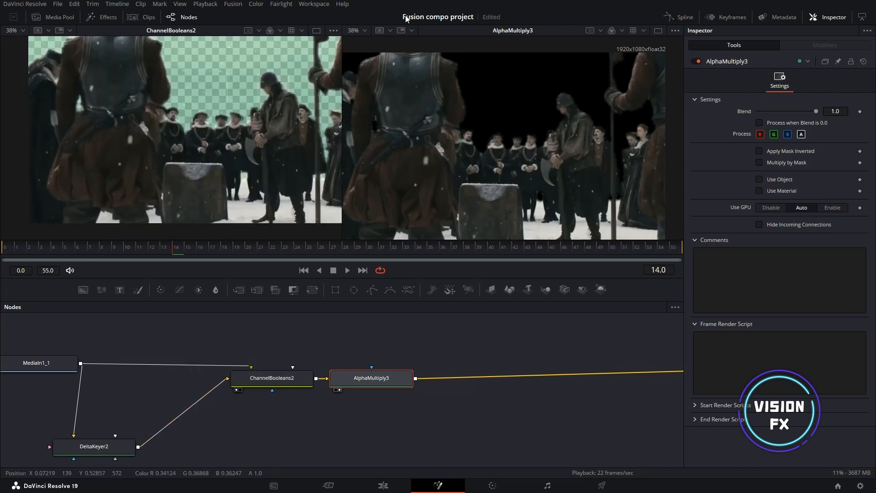
pyautogui.click(335, 31)
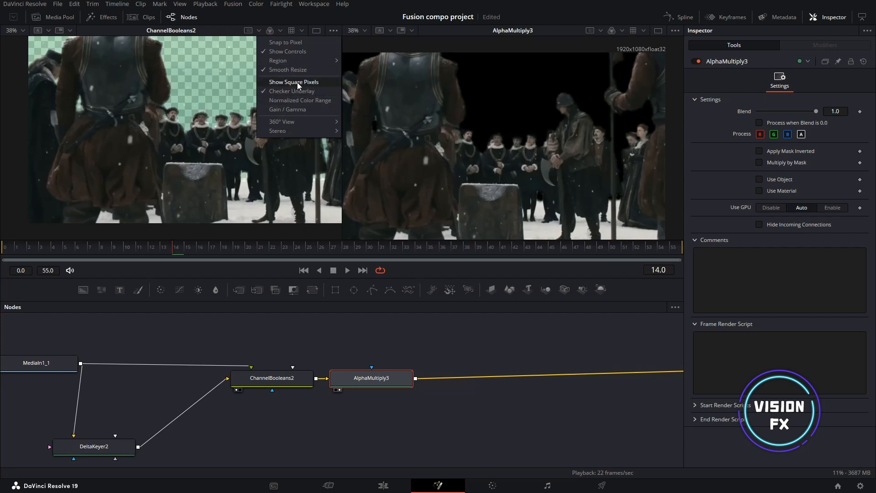
pyautogui.click(288, 97)
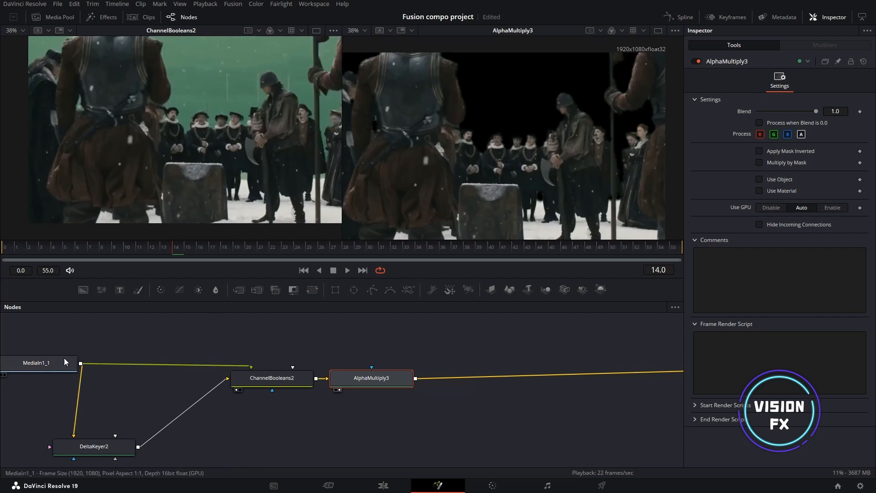
# - Compare the alpha and color of ChannelBooleans2 in the first viewer, and show AlphaMultiply3 there
pyautogui.press('a')
pyautogui.press('c')
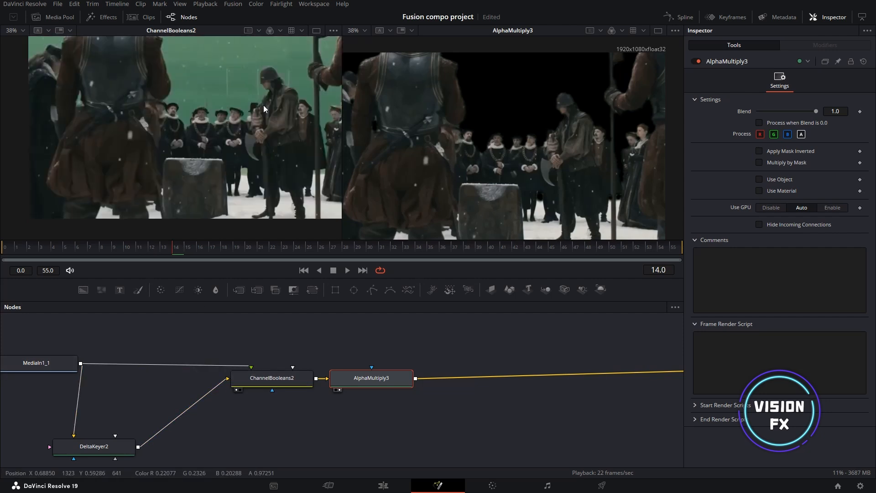
pyautogui.press('a')
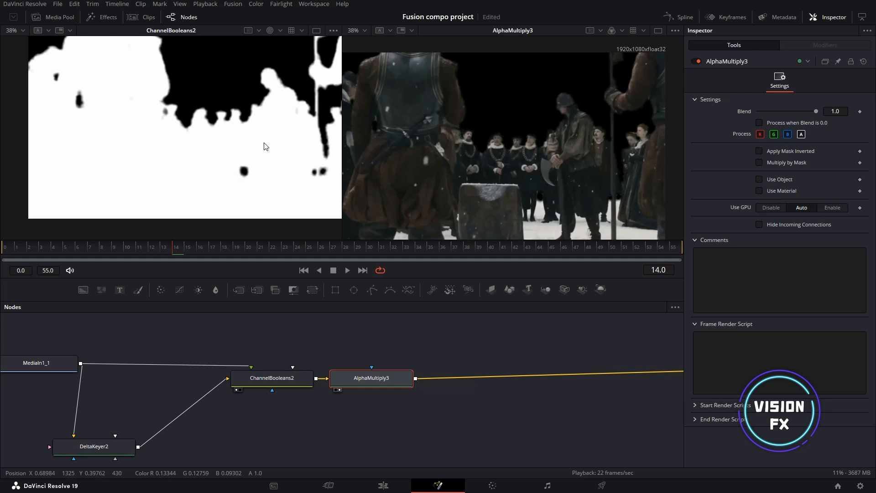
pyautogui.press('c')
pyautogui.press('1')
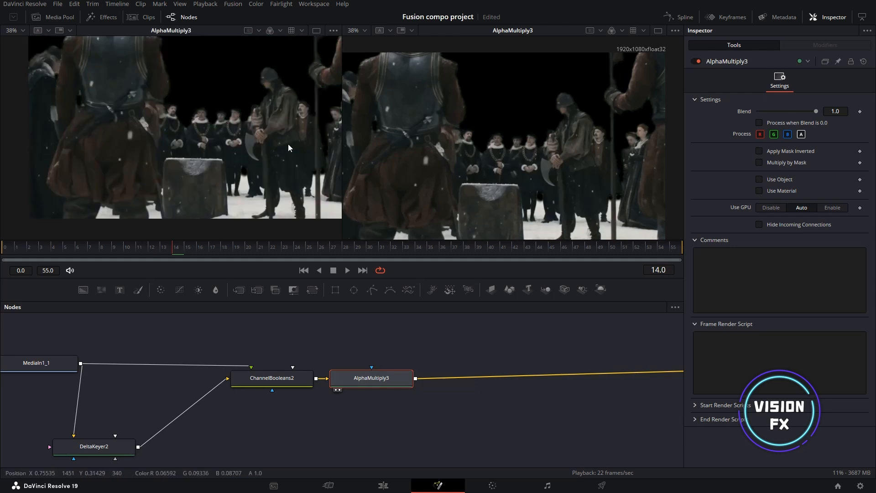
# - Inspect AlphaMultiply3's alpha channel in the first viewer, return to color, and save the project
pyautogui.press('a')
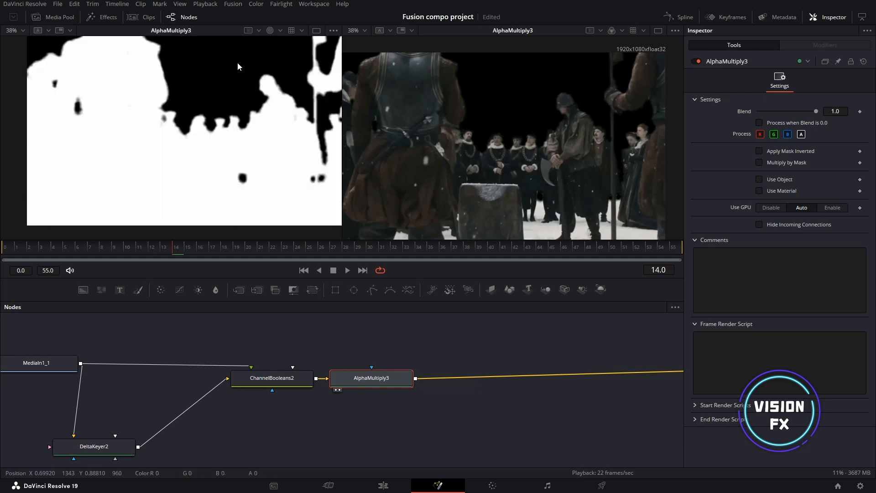
pyautogui.press('c')
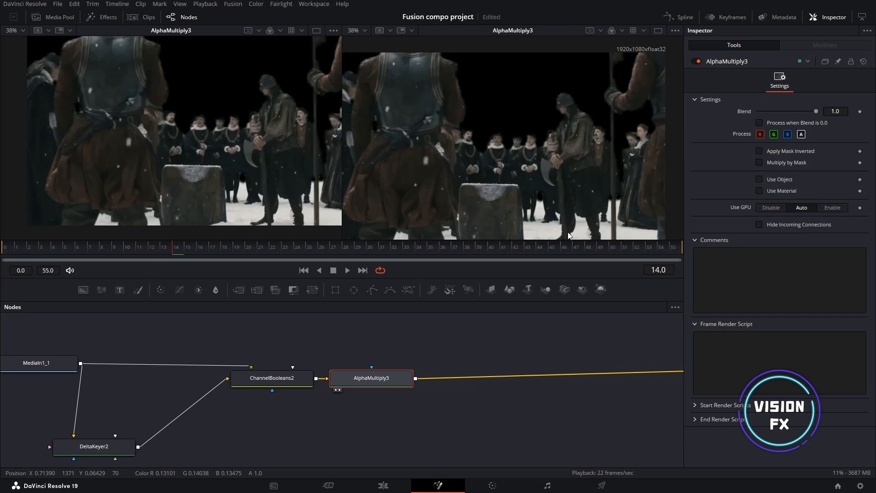
pyautogui.hotkey('ctrl', 's')
# - Add a Despill node and insert it between MediaIn1_1 and ChannelBooleans2
pyautogui.click(480, 341)
pyautogui.hotkey('shift', 'space')
pyautogui.write('des')
pyautogui.click(525, 232)
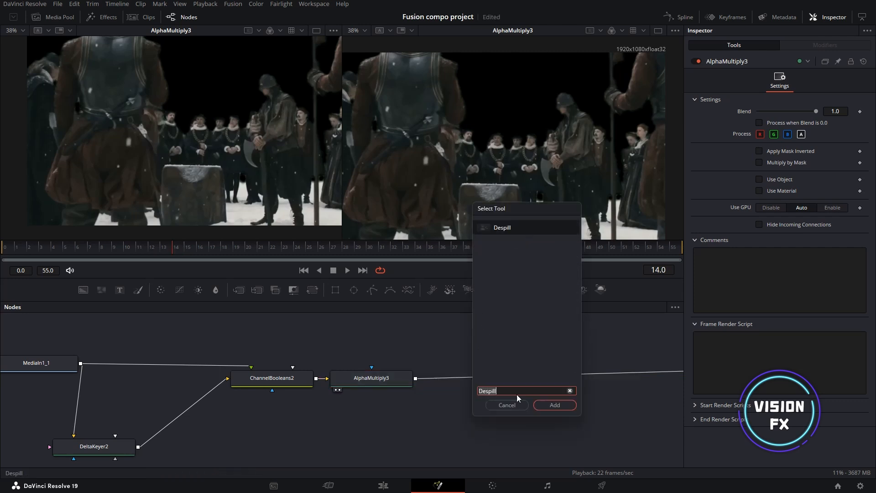
pyautogui.click(555, 406)
pyautogui.moveTo(487, 339); pyautogui.dragTo(154, 364)
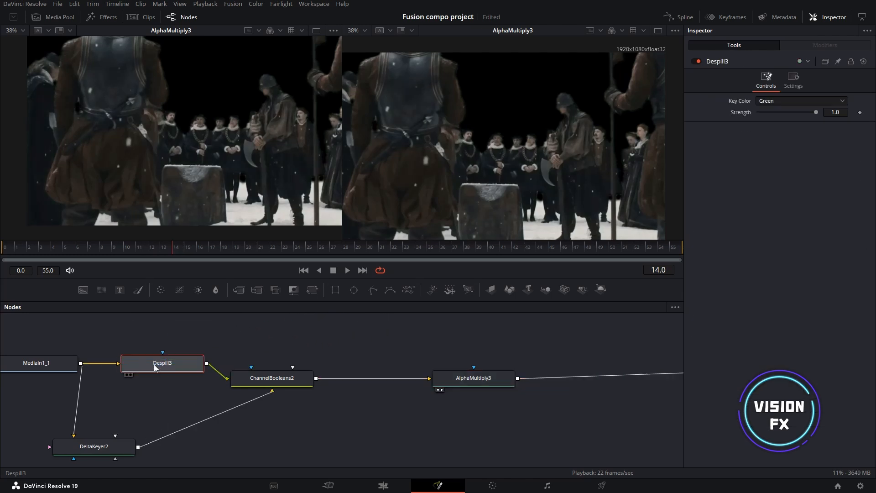
# - Show MediaIn1_1, Despill3, ChannelBooleans2 and AlphaMultiply3 one after another in the second viewer
pyautogui.press('2')
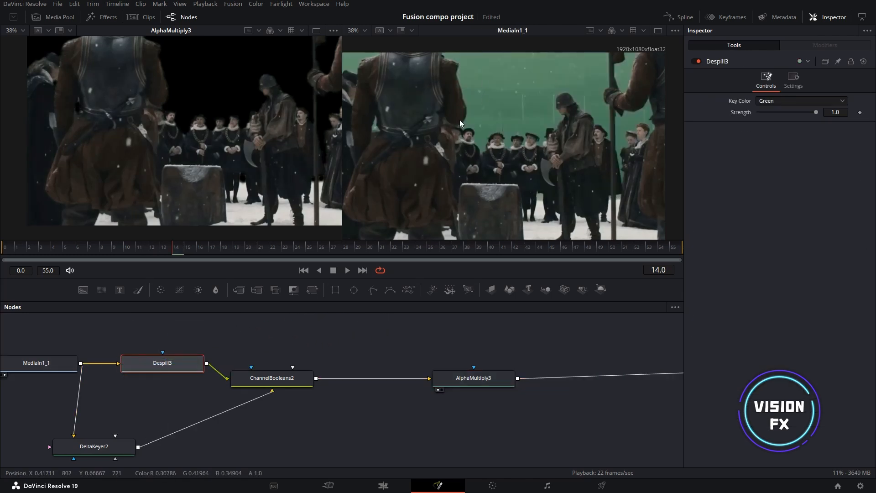
pyautogui.moveTo(180, 356); pyautogui.dragTo(433, 176)
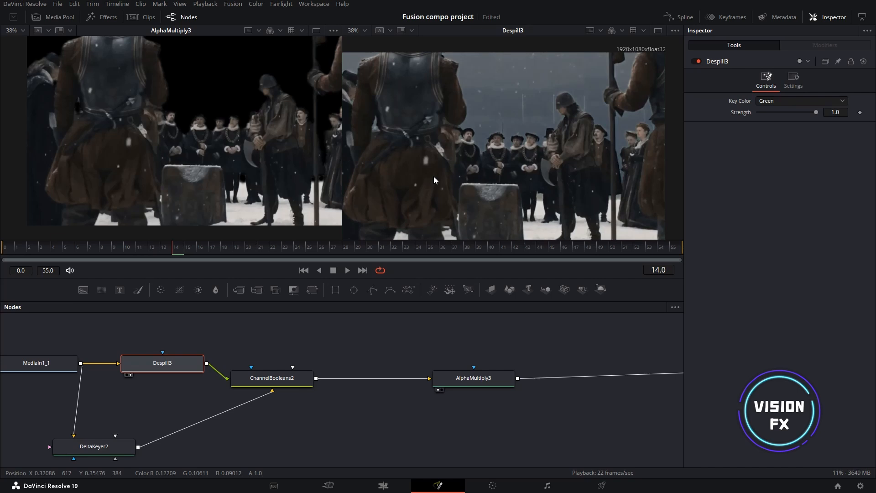
pyautogui.moveTo(283, 386); pyautogui.dragTo(484, 168)
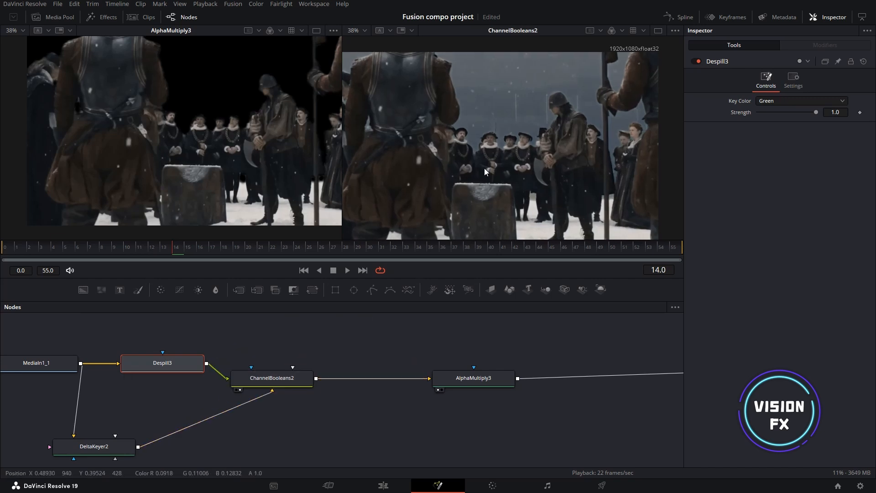
pyautogui.moveTo(482, 375); pyautogui.dragTo(535, 145)
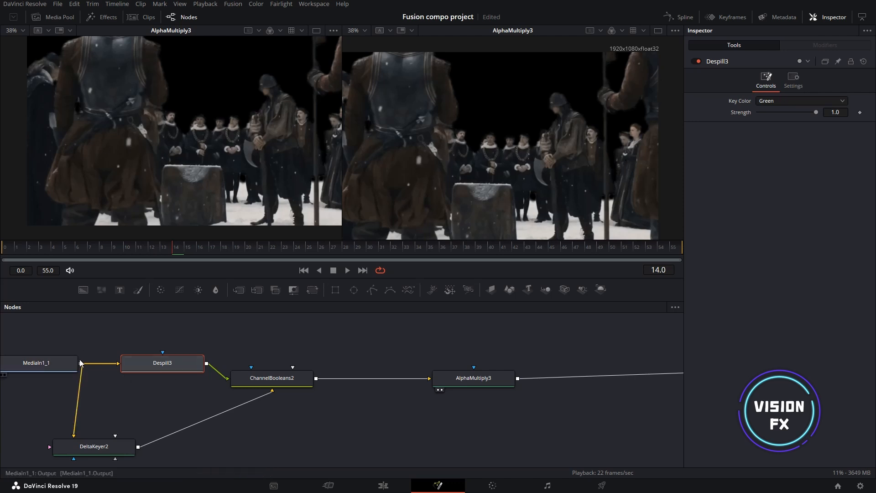
# - Compare MediaIn1_1, Despill3 and AlphaMultiply3 close up in the second viewer, and fit the whole frame again
pyautogui.moveTo(76, 366)
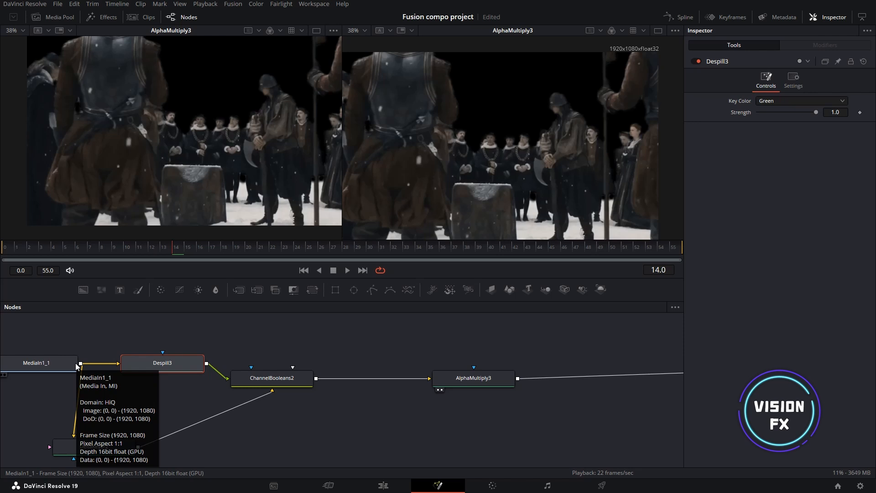
pyautogui.moveTo(77, 365); pyautogui.dragTo(572, 122)
pyautogui.scroll(4, 573, 108)
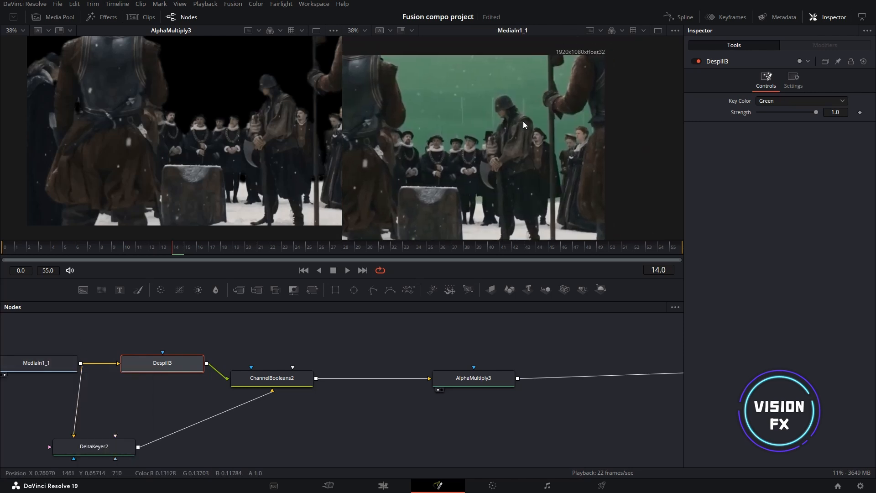
pyautogui.scroll(3, 511, 111)
pyautogui.moveTo(165, 365); pyautogui.dragTo(505, 121)
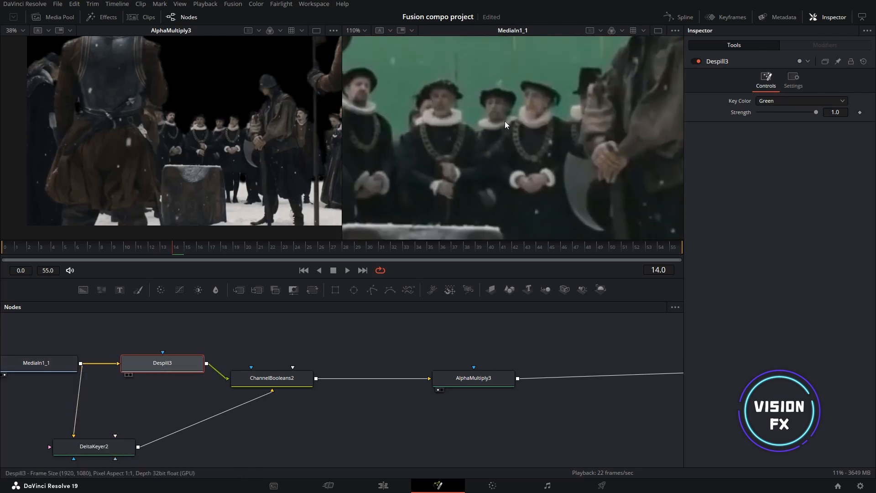
pyautogui.moveTo(657, 106); pyautogui.dragTo(580, 121)
pyautogui.moveTo(508, 179); pyautogui.dragTo(532, 148)
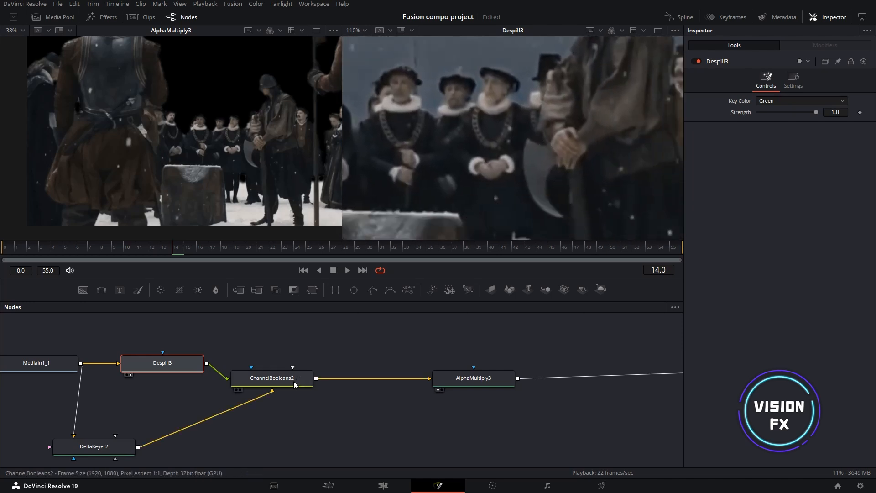
pyautogui.moveTo(486, 383); pyautogui.dragTo(573, 125)
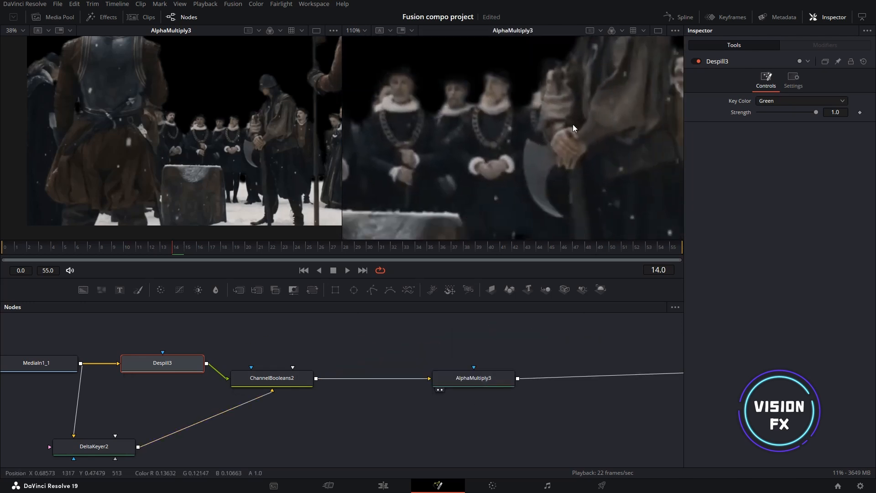
pyautogui.hotkey('ctrl', 'f')
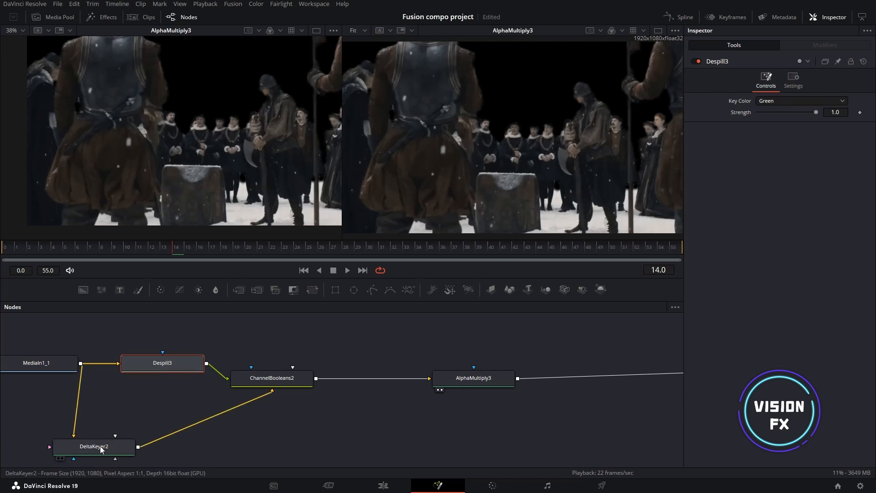
# - Compare DeltaKeyer2 with AlphaMultiply3 in the second viewer
pyautogui.moveTo(101, 450); pyautogui.dragTo(522, 138)
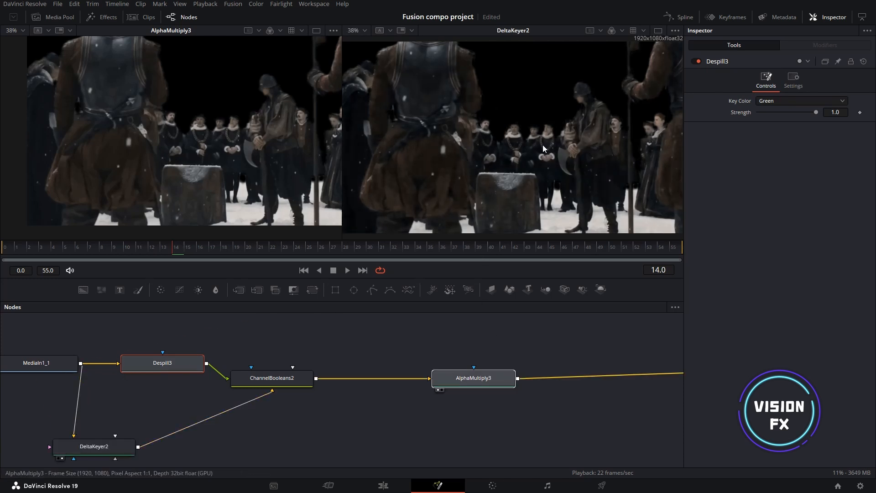
pyautogui.moveTo(543, 149); pyautogui.dragTo(544, 148)
pyautogui.moveTo(100, 451); pyautogui.dragTo(448, 217)
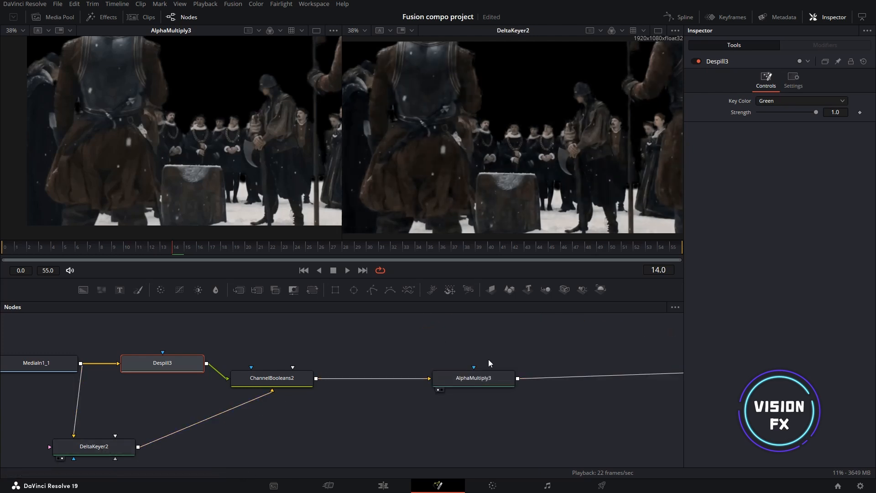
pyautogui.moveTo(487, 377); pyautogui.dragTo(535, 139)
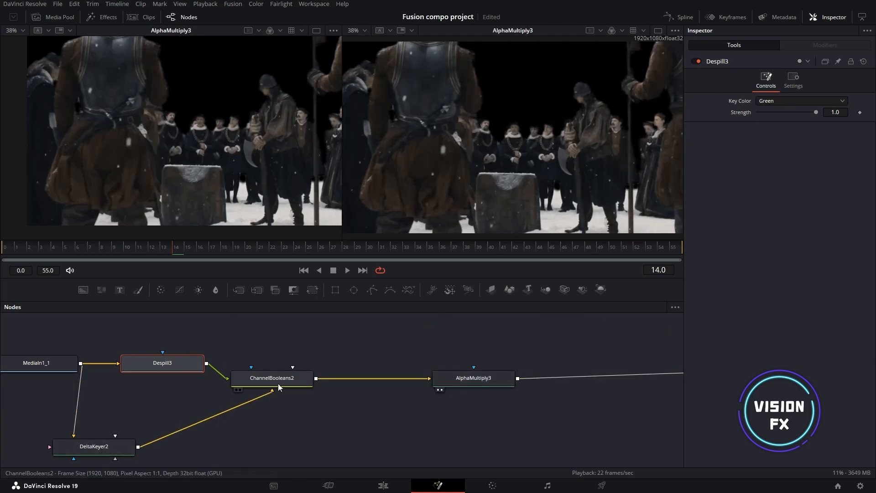
# - Reposition ChannelBooleans2 and Despill3 in the node graph to spread the keying nodes out
pyautogui.moveTo(280, 387); pyautogui.dragTo(307, 387)
pyautogui.moveTo(177, 362); pyautogui.dragTo(182, 369)
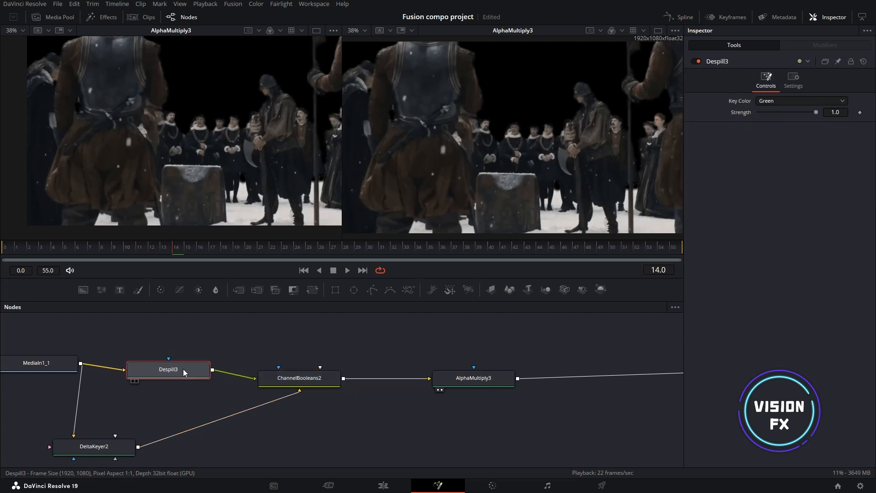
pyautogui.moveTo(116, 410); pyautogui.dragTo(171, 364)
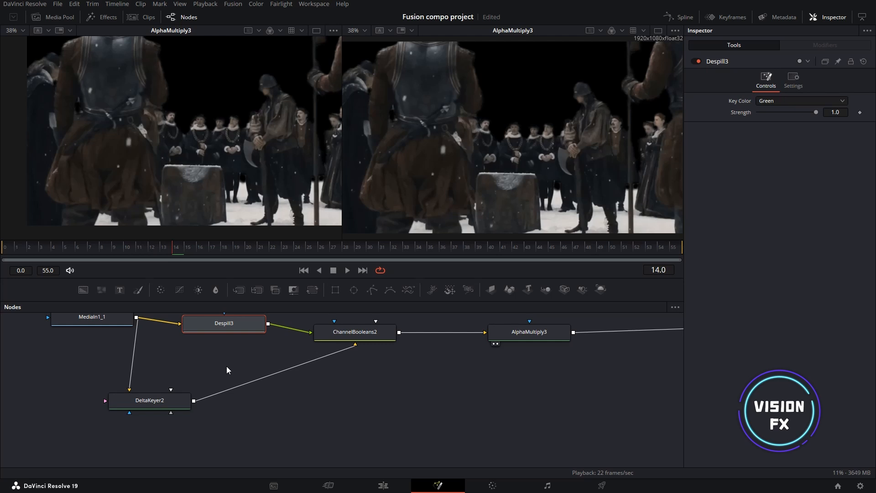
pyautogui.moveTo(154, 355); pyautogui.dragTo(171, 399)
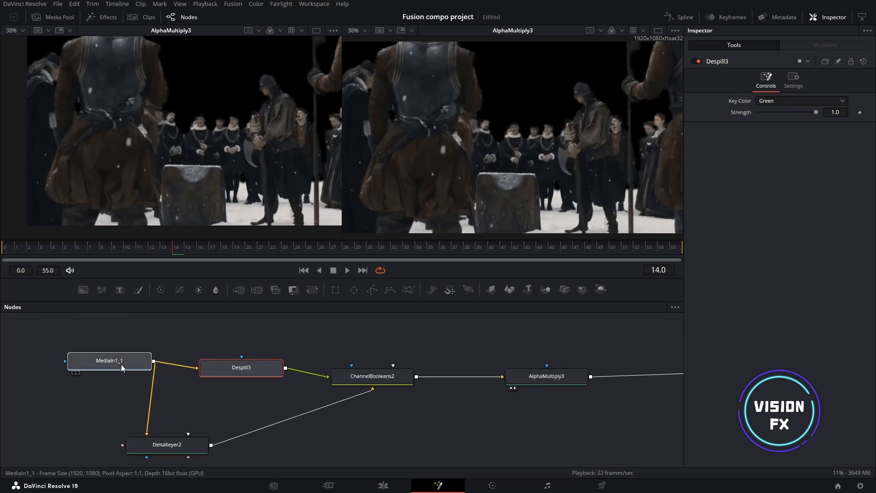
# - Review the keying chain in the first viewer from MediaIn1_1 through DeltaKeyer2's alpha and Despill3 to AlphaMultiply3
pyautogui.click(74, 373)
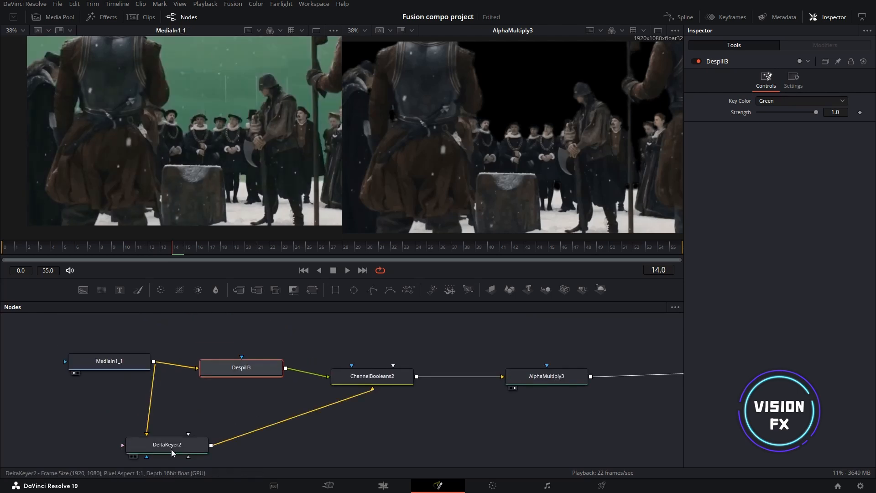
pyautogui.click(132, 456)
pyautogui.press('a')
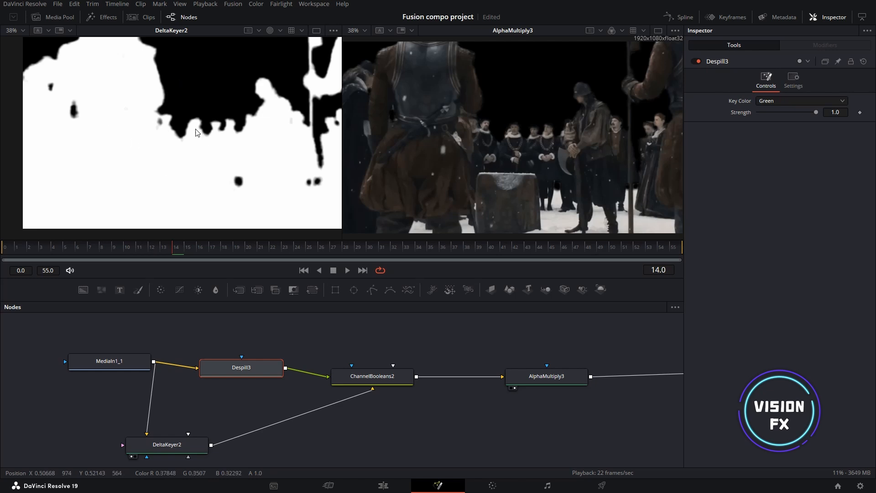
pyautogui.press('c')
pyautogui.press('1')
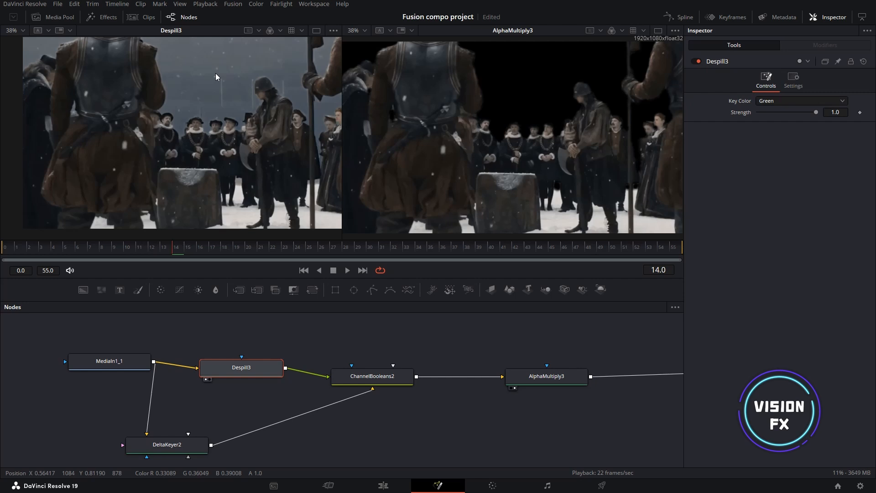
pyautogui.moveTo(386, 378); pyautogui.dragTo(264, 138)
pyautogui.click(511, 388)
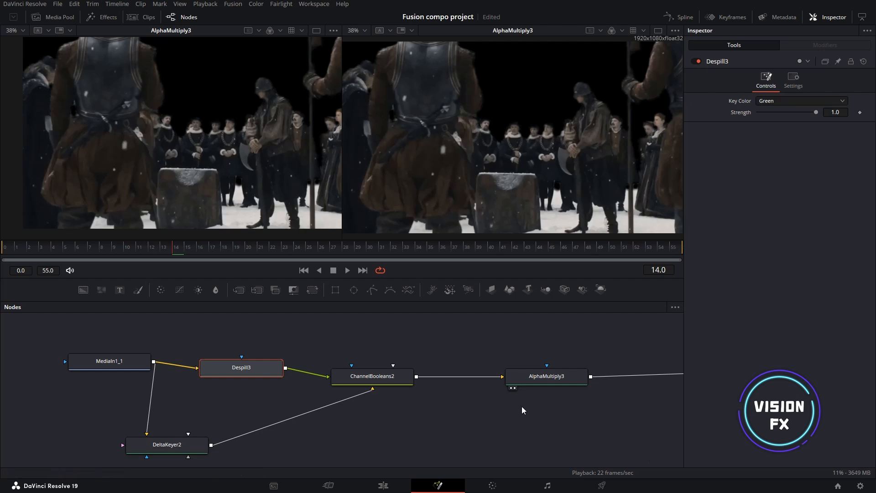
# - Add a Merge node with AlphaMultiply3 as foreground and Resize2 as background, and show it in the second viewer
pyautogui.moveTo(565, 383); pyautogui.dragTo(410, 375)
pyautogui.scroll(-3, 526, 378)
pyautogui.moveTo(343, 430); pyautogui.dragTo(343, 422)
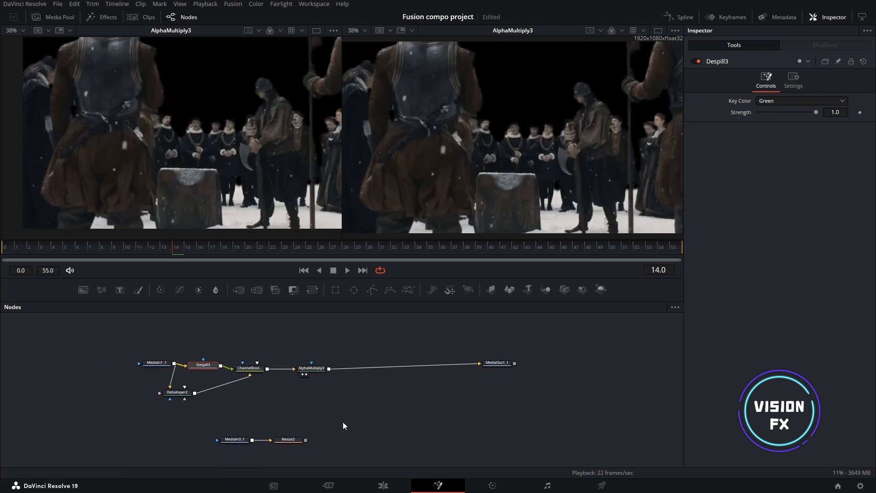
pyautogui.click(390, 391)
pyautogui.hotkey('shift', 'space')
pyautogui.write('me')
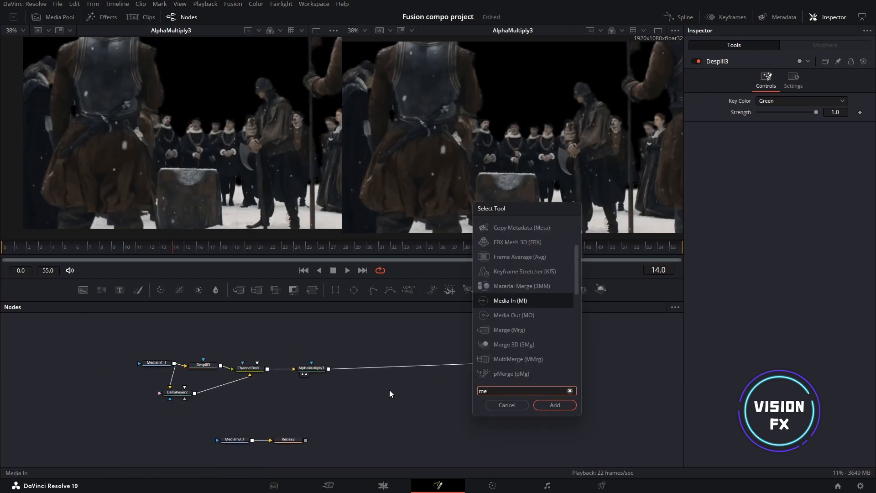
pyautogui.write('rge')
pyautogui.press('Return')
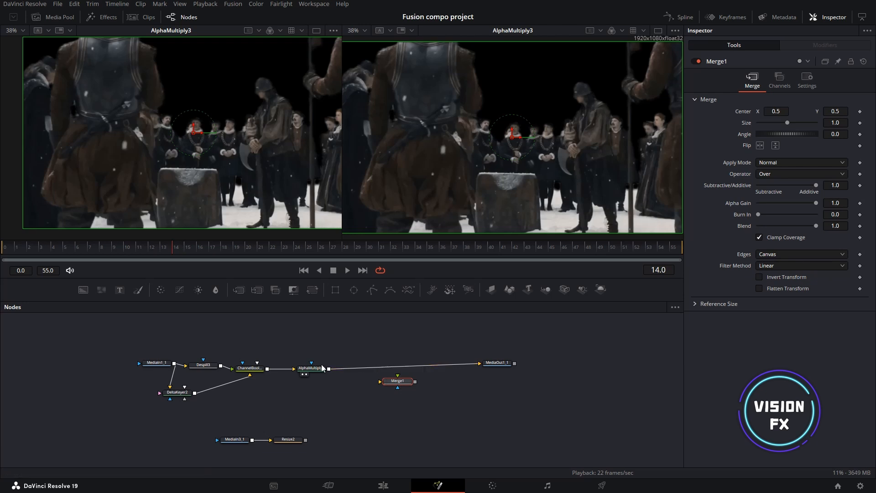
pyautogui.moveTo(329, 368); pyautogui.dragTo(385, 383)
pyautogui.moveTo(305, 440); pyautogui.dragTo(398, 387)
pyautogui.press('2')
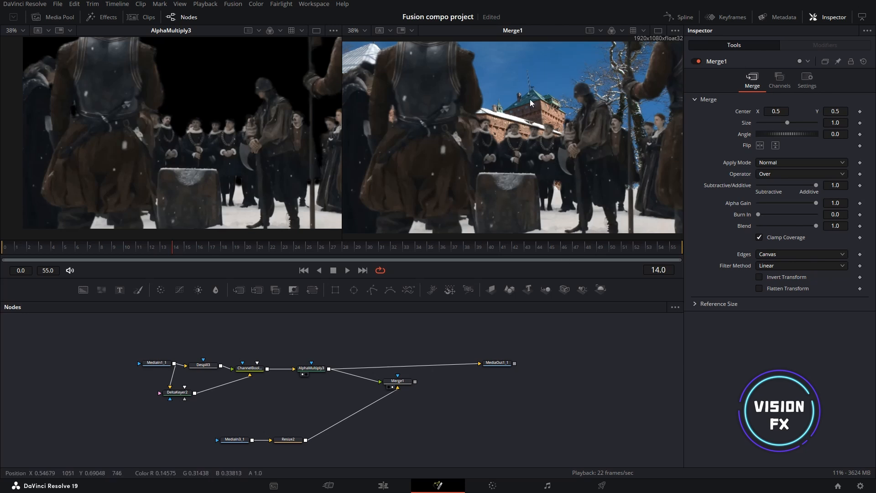
# - Delete the Merge1 node
pyautogui.click(407, 382)
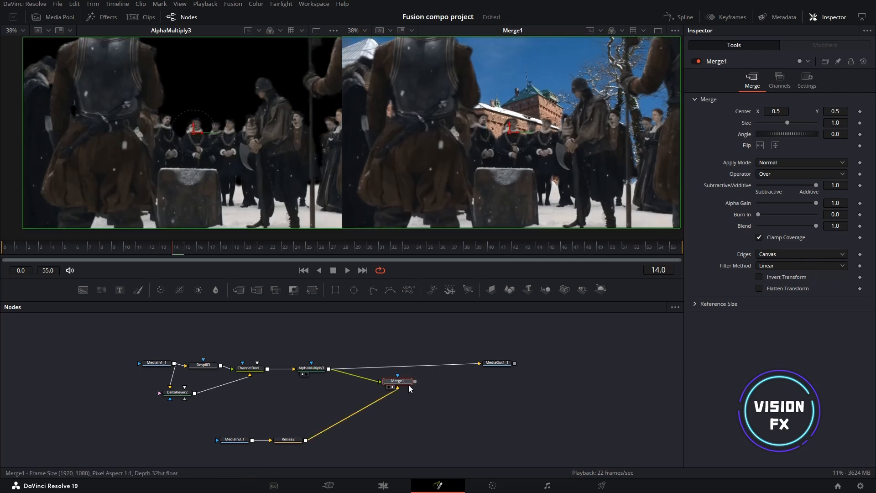
pyautogui.press('Delete')
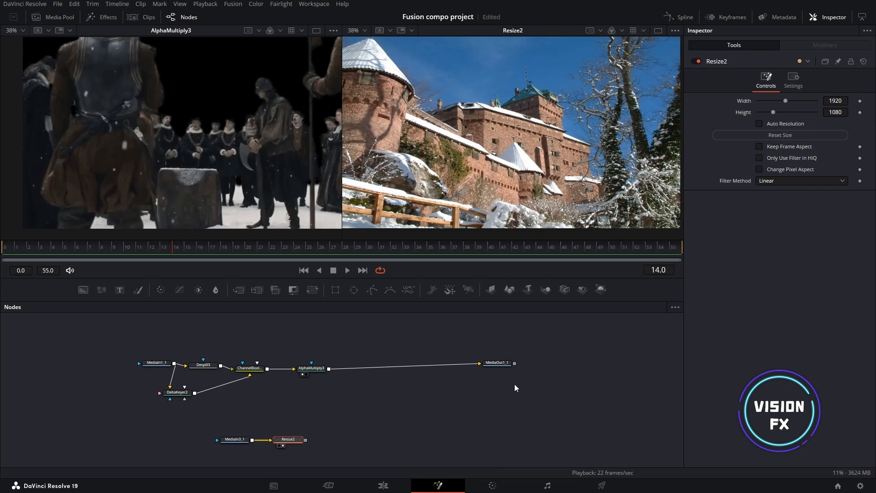
# - Move MediaIn3_1 and Resize2 together away from the keying nodes
pyautogui.moveTo(515, 386); pyautogui.dragTo(528, 314)
pyautogui.moveTo(337, 375); pyautogui.dragTo(256, 415)
pyautogui.scroll(5, 325, 373)
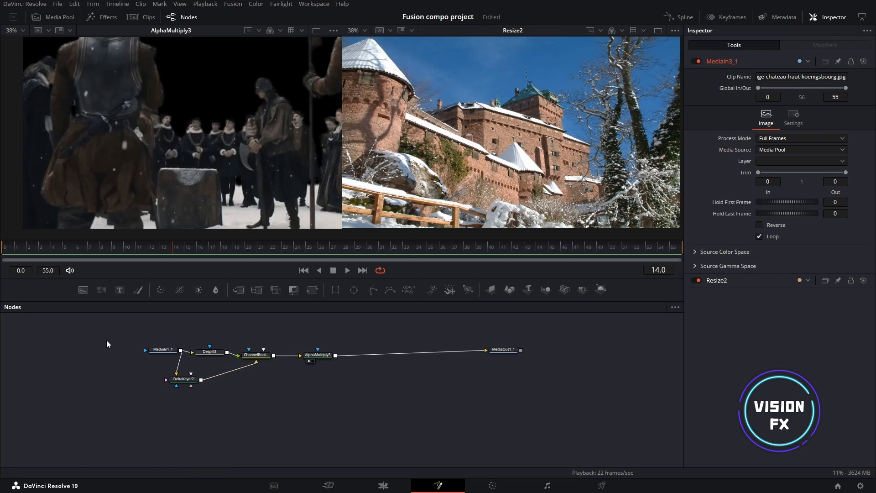
# - Add an Underlay around MediaIn1_1, Despill3, DeltaKeyer2, ChannelBooleans2 and AlphaMultiply3, and shift the group slightly in the node graph
pyautogui.moveTo(377, 441); pyautogui.dragTo(114, 319)
pyautogui.hotkey('shift', 'space')
pyautogui.write('mergeund')
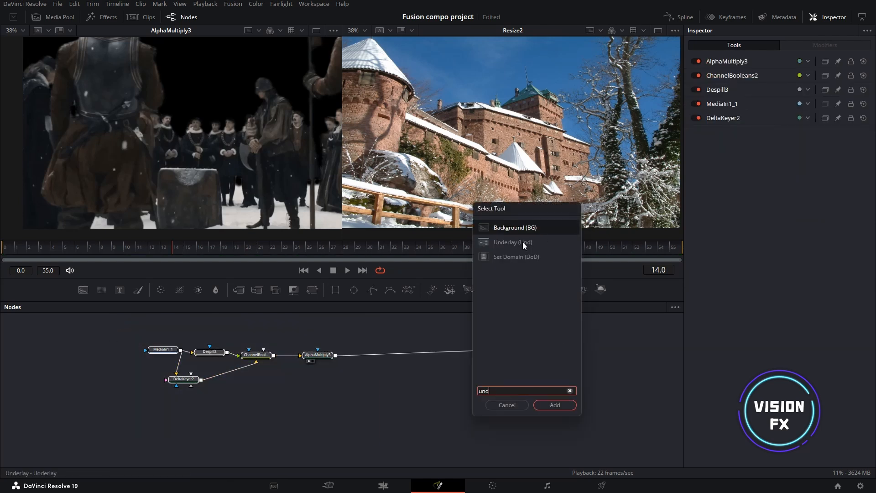
pyautogui.click(518, 239)
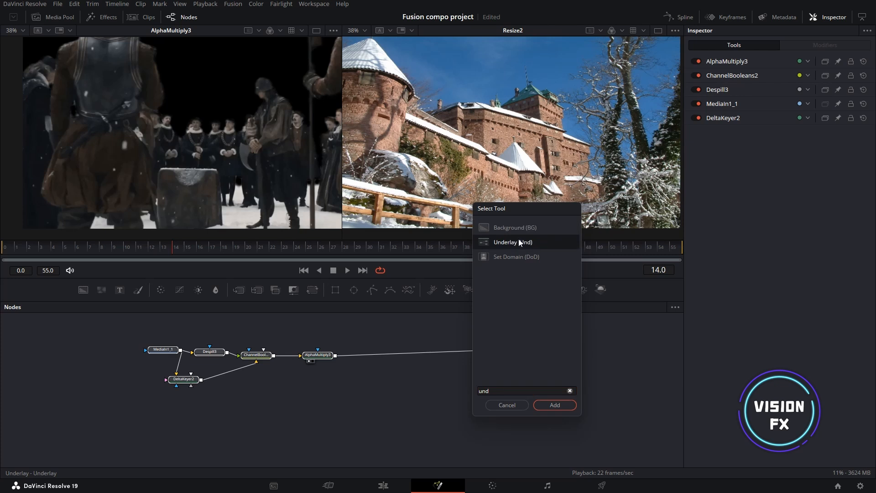
pyautogui.press('Return')
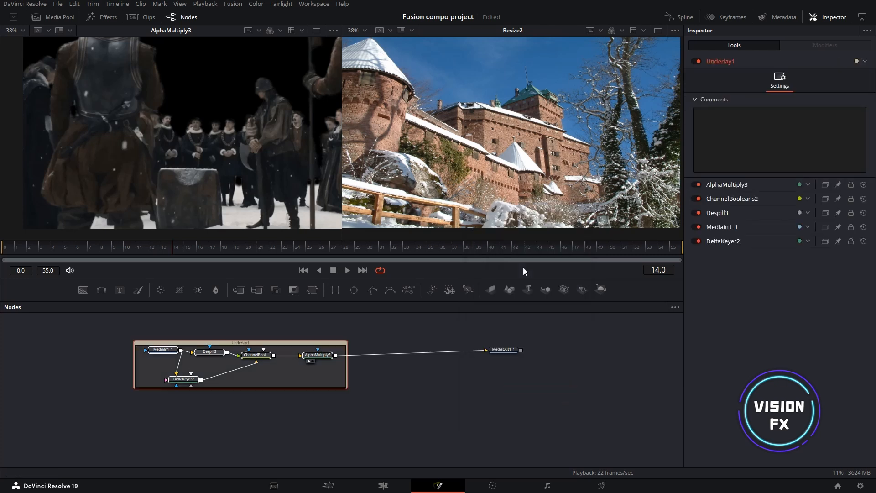
pyautogui.moveTo(339, 348); pyautogui.dragTo(340, 341)
pyautogui.click(339, 342)
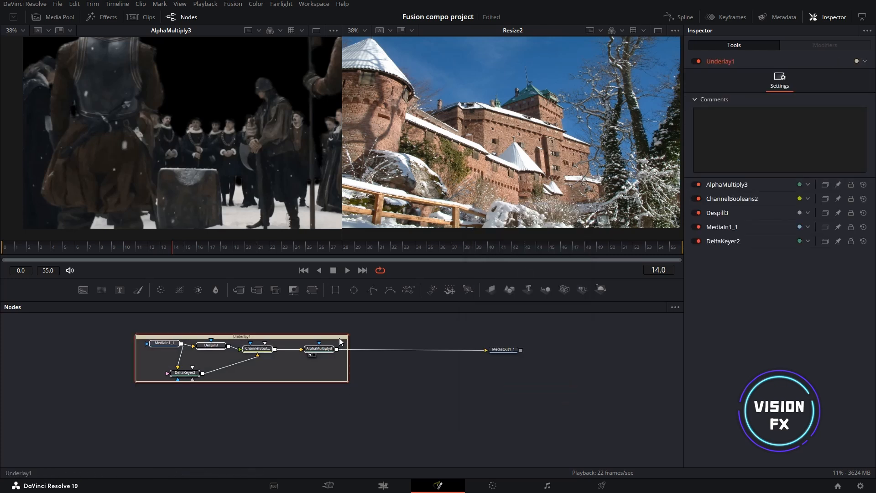
# - Rename the underlay around the keying nodes to Greenscreen
pyautogui.press('F2')
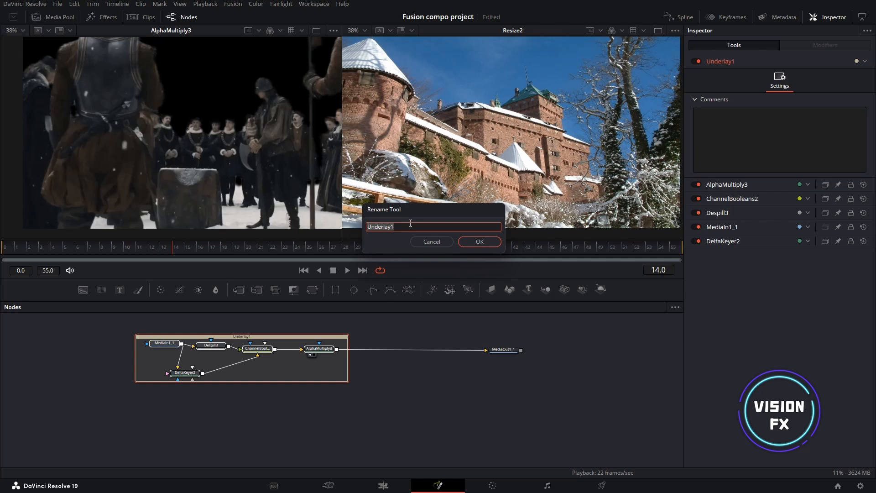
pyautogui.write('Gre')
pyautogui.press('Return')
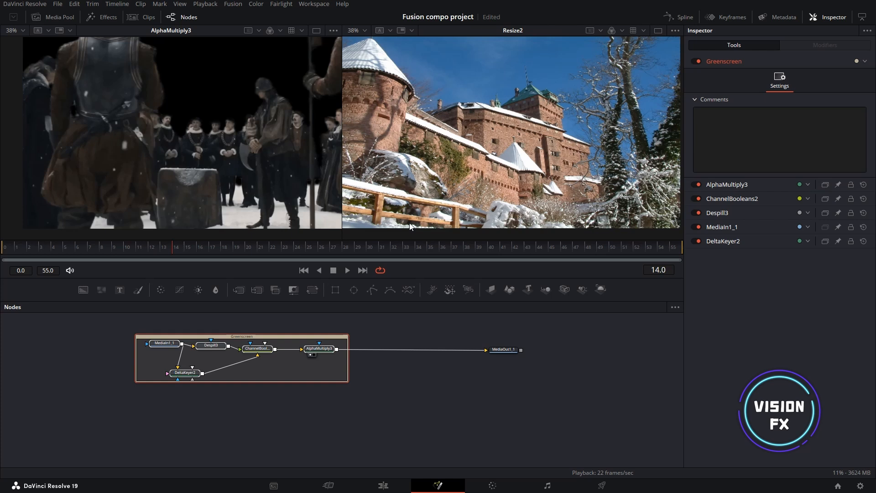
pyautogui.click(298, 387)
# - Bring MediaIn3_1 and Resize2 next to the MediaIn2_1 and Resize2_1 nodes, and show Resize2_1 in the second viewer
pyautogui.moveTo(469, 388); pyautogui.dragTo(441, 370)
pyautogui.click(500, 333)
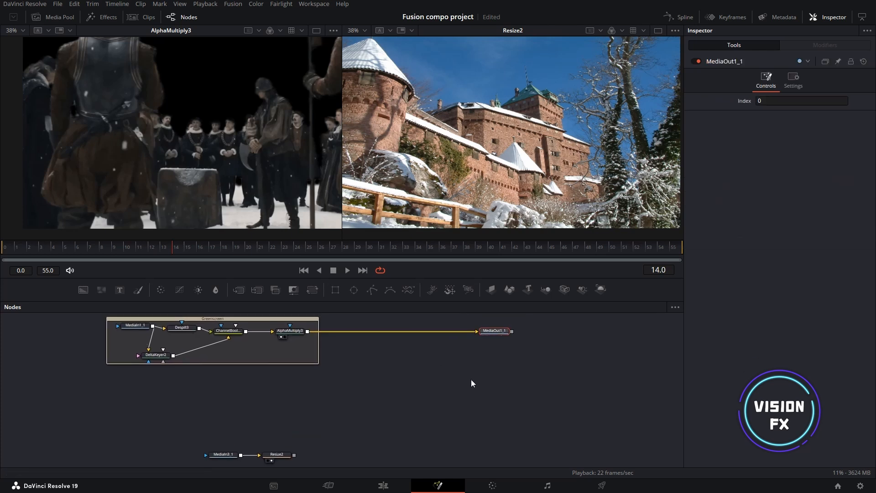
pyautogui.scroll(-1, 471, 379)
pyautogui.moveTo(324, 459); pyautogui.dragTo(230, 324)
pyautogui.moveTo(284, 361); pyautogui.dragTo(291, 417)
pyautogui.moveTo(341, 425); pyautogui.dragTo(431, 372)
pyautogui.click(433, 370)
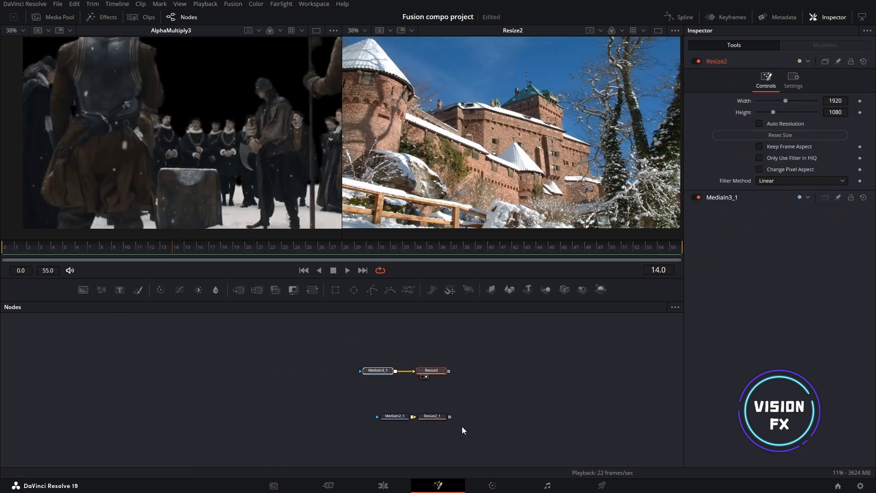
pyautogui.click(427, 422)
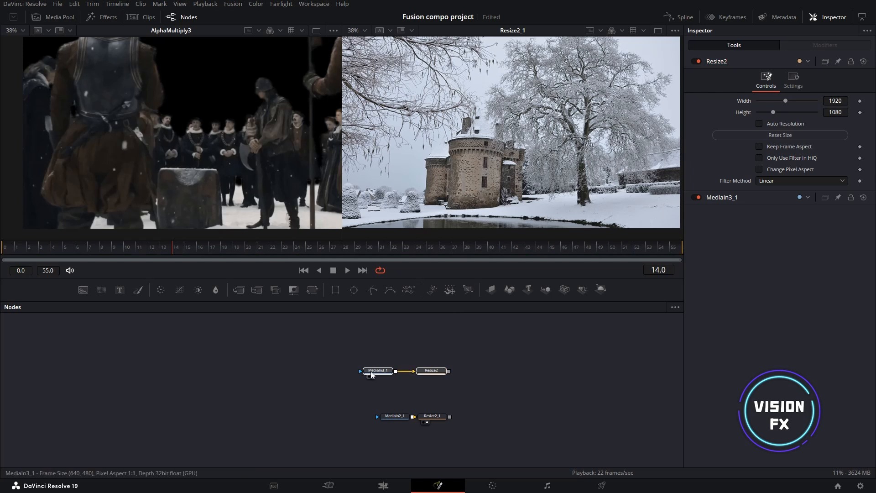
# - Move MediaIn3_1 and Resize2 below the MediaIn2_1 and Resize2_1 pair, and show Resize2 in the second viewer
pyautogui.moveTo(371, 372); pyautogui.dragTo(382, 455)
pyautogui.moveTo(423, 432); pyautogui.dragTo(424, 388)
pyautogui.click(447, 411)
pyautogui.press('2')
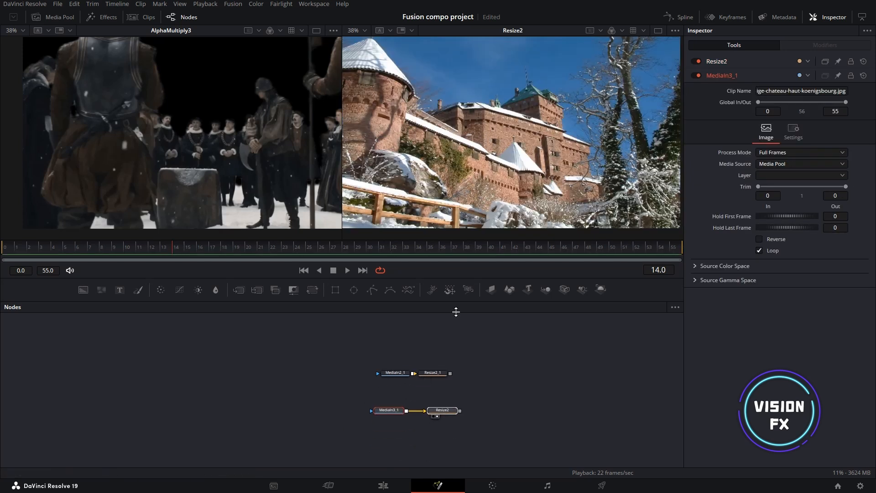
# - Add an Ultra Keyer after Resize2, show it in the second viewer, and sample the blue sky as its background color
pyautogui.hotkey('shift', 'space')
pyautogui.write('ul')
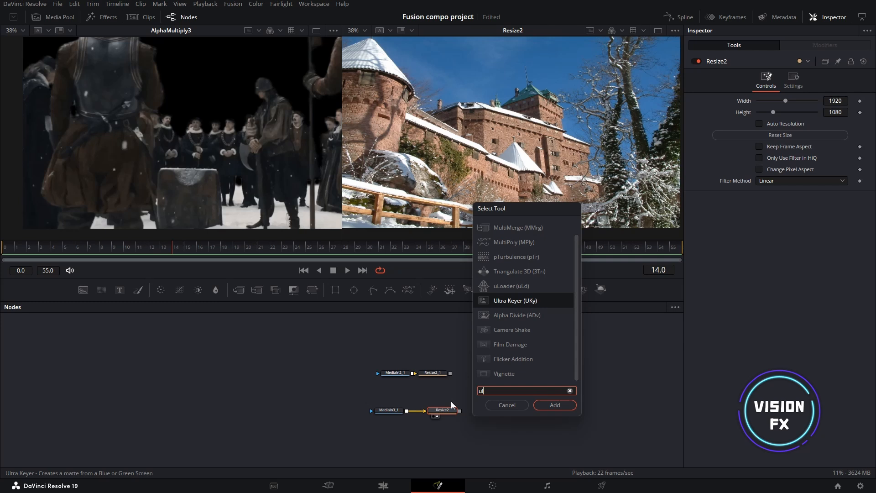
pyautogui.press('Return')
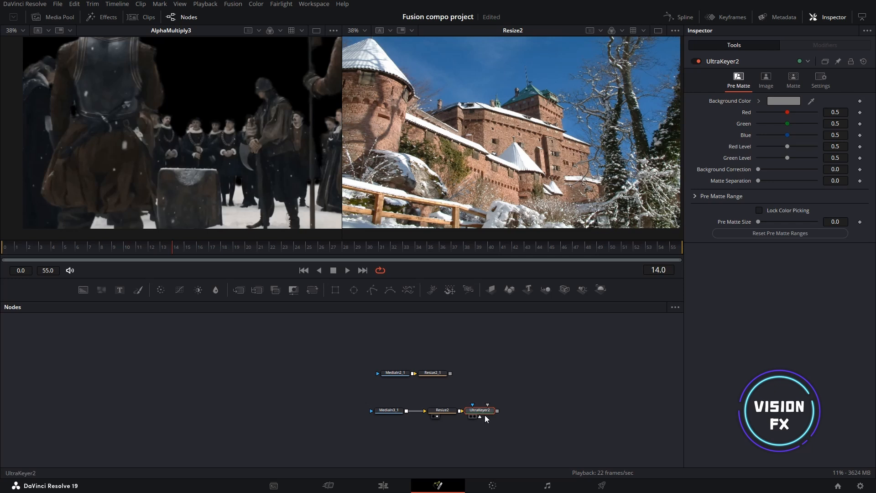
pyautogui.press('2')
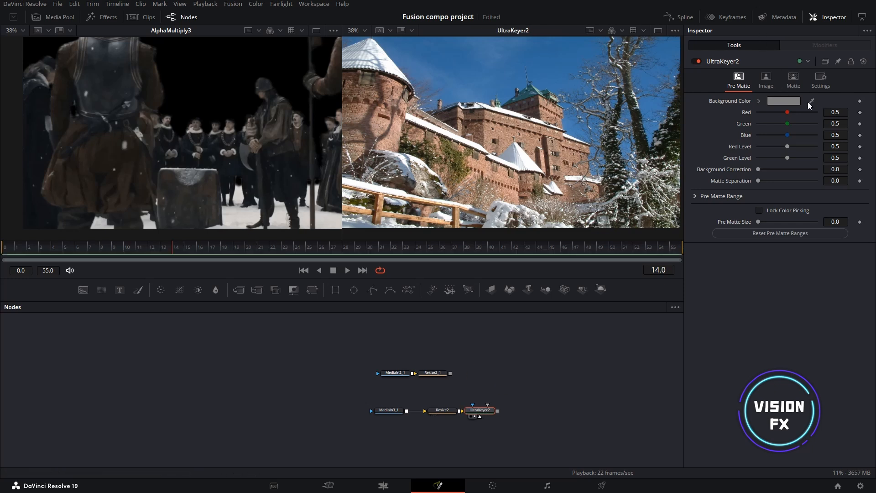
pyautogui.moveTo(812, 102); pyautogui.dragTo(514, 69)
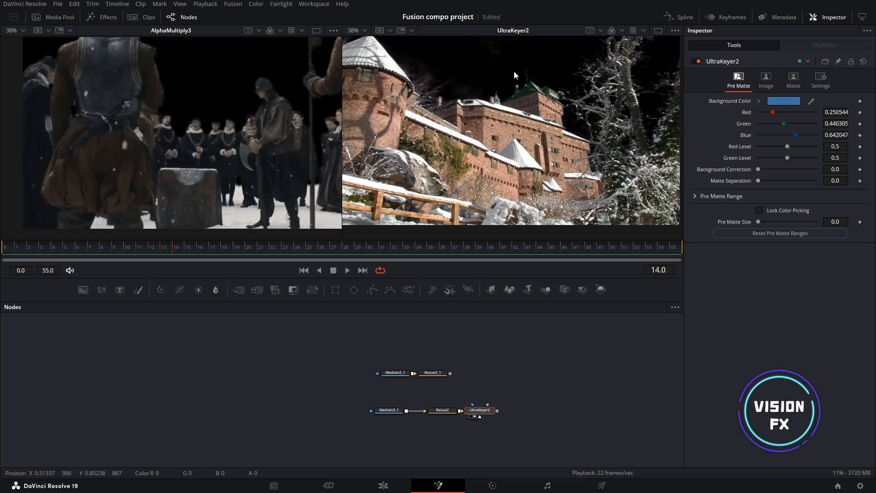
# - Viewing the alpha channel, set the UltraKeyer2 matte threshold to 0.289 low and 0.594 high, return to color view and save the project
pyautogui.press('a')
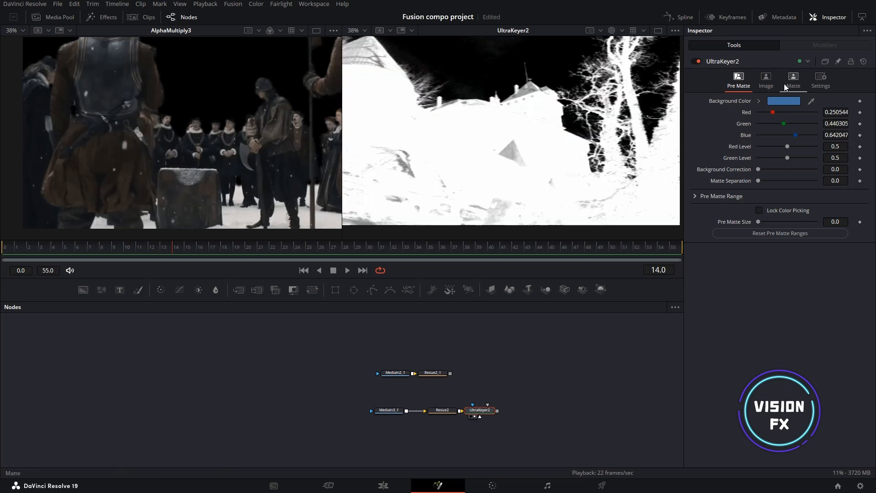
pyautogui.click(778, 82)
pyautogui.click(790, 81)
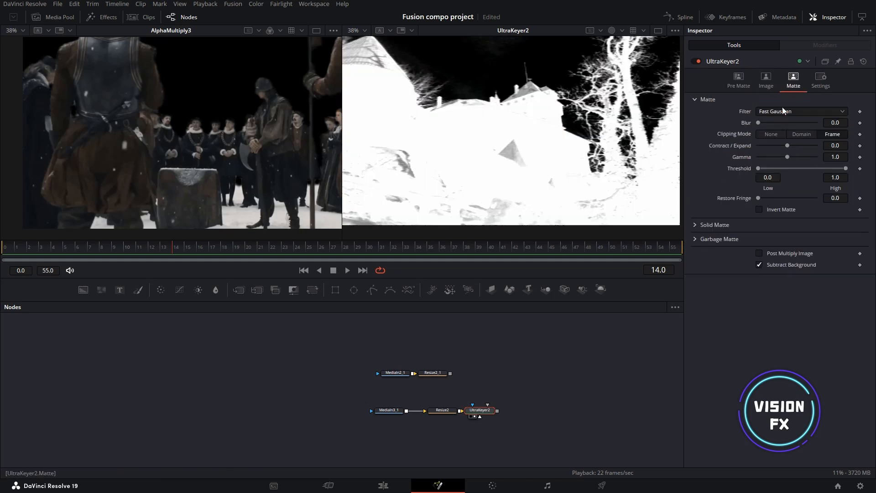
pyautogui.moveTo(758, 168); pyautogui.dragTo(781, 168)
pyautogui.moveTo(846, 168); pyautogui.dragTo(812, 168)
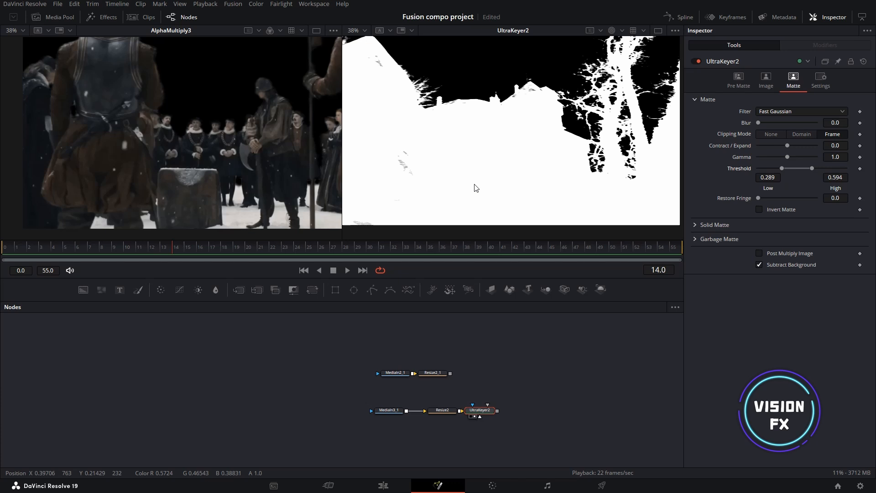
pyautogui.press('c')
pyautogui.hotkey('ctrl', 's')
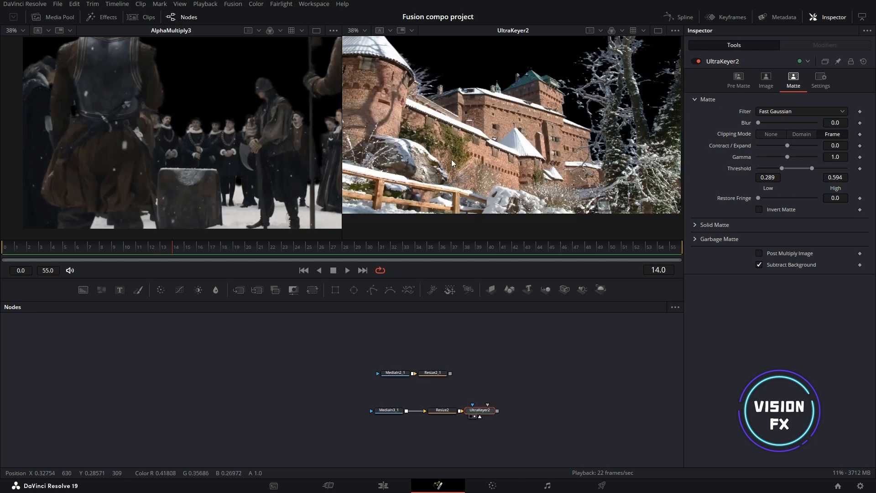
# - Fit the castle image in the second viewer and set UltraKeyer2's Spill Suppression to 0.0
pyautogui.scroll(5, 472, 125)
pyautogui.hotkey('shift', 'f')
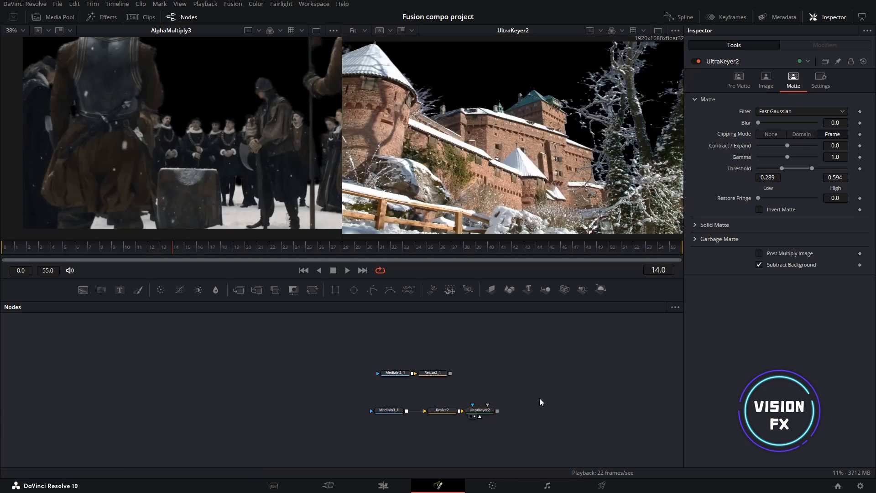
pyautogui.click(492, 410)
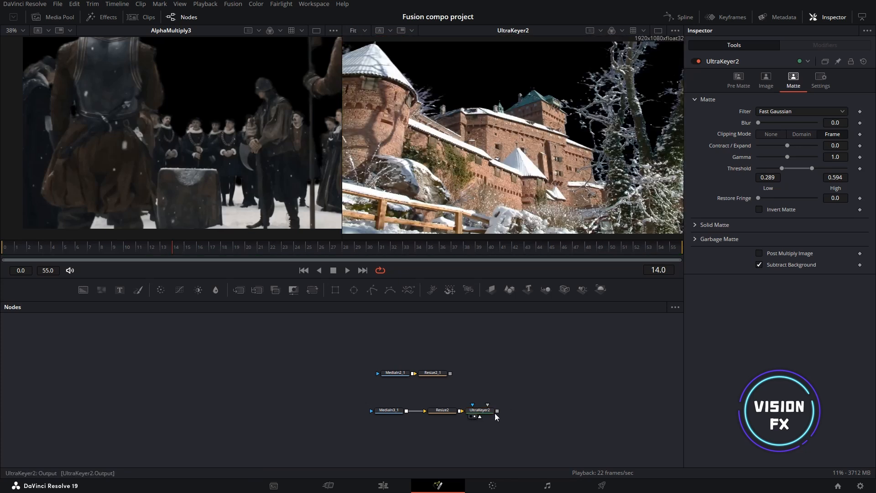
pyautogui.click(771, 79)
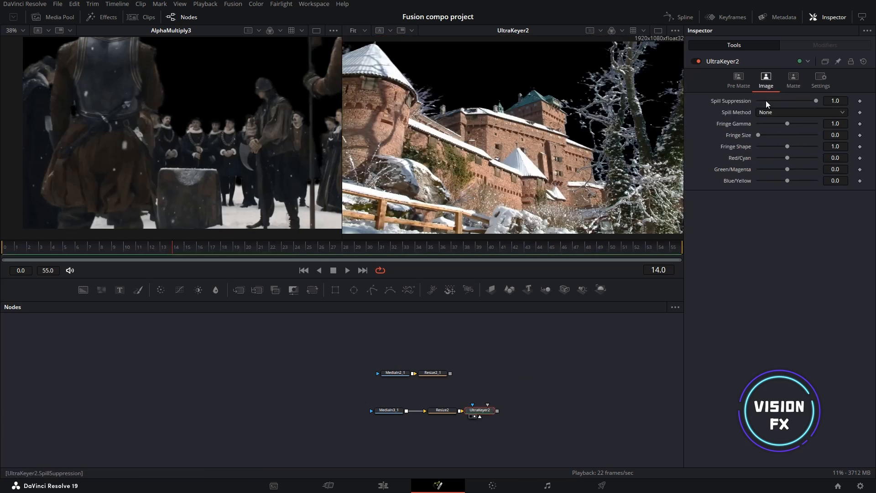
pyautogui.moveTo(816, 101); pyautogui.dragTo(749, 101)
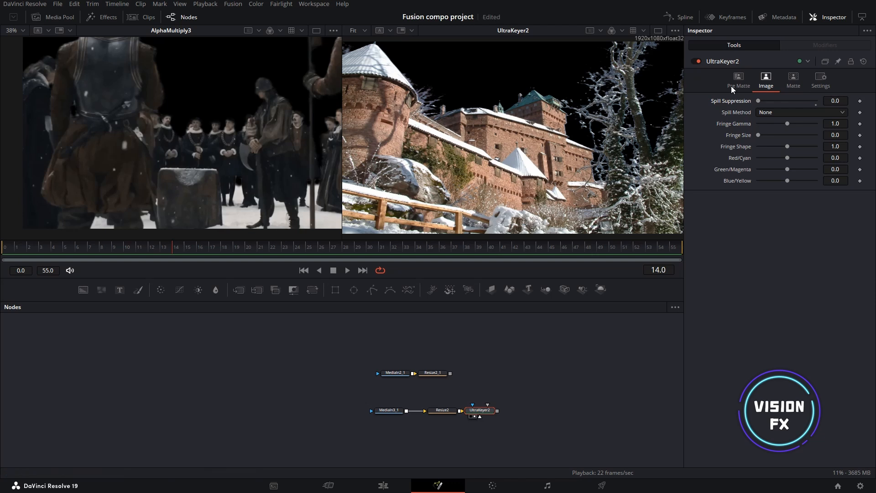
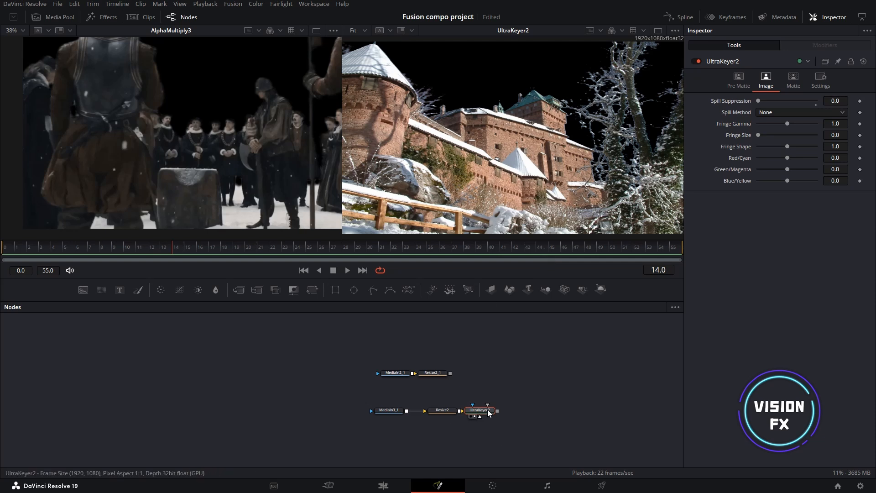
# - Add a Color Corrector after UltraKeyer2 and move MediaIn3_1, Resize2 and UltraKeyer2 away from it to leave space
pyautogui.moveTo(488, 413); pyautogui.dragTo(495, 414)
pyautogui.hotkey('shift', 'space')
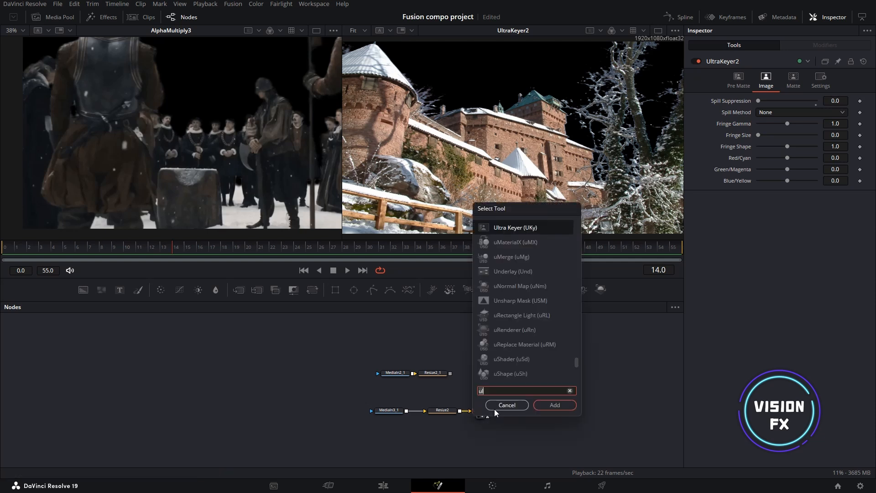
pyautogui.write('colo')
pyautogui.doubleClick(537, 241)
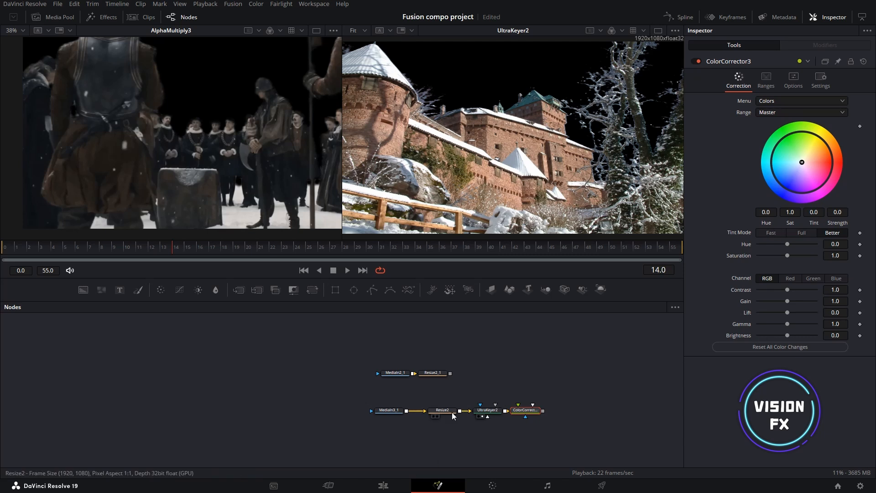
pyautogui.moveTo(370, 398); pyautogui.dragTo(464, 410)
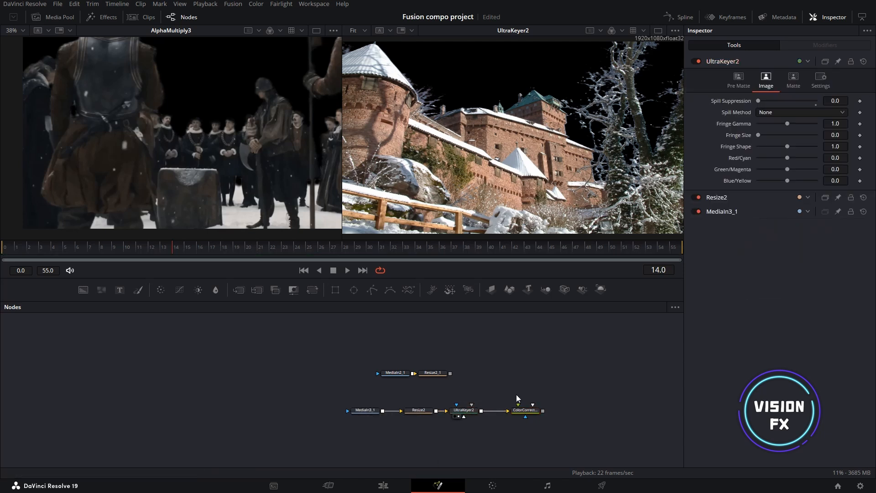
# - Raise the gain of ColorCorrector3 slightly and show the node in the second viewer
pyautogui.click(525, 410)
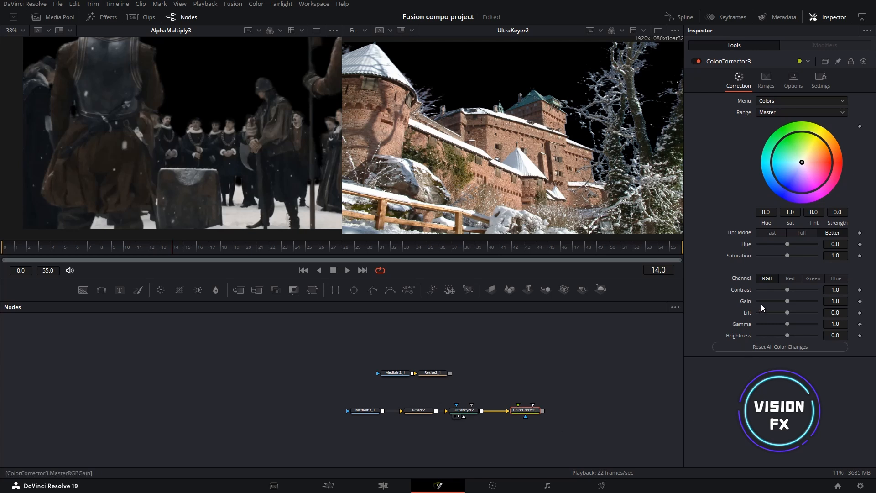
pyautogui.moveTo(787, 301); pyautogui.dragTo(793, 303)
pyautogui.click(520, 416)
# - Try a higher gain and a gamma of 1.92 on ColorCorrector3, and reset gain, lift and gamma to their defaults
pyautogui.moveTo(806, 298); pyautogui.dragTo(801, 325)
pyautogui.doubleClick(798, 300)
pyautogui.doubleClick(787, 312)
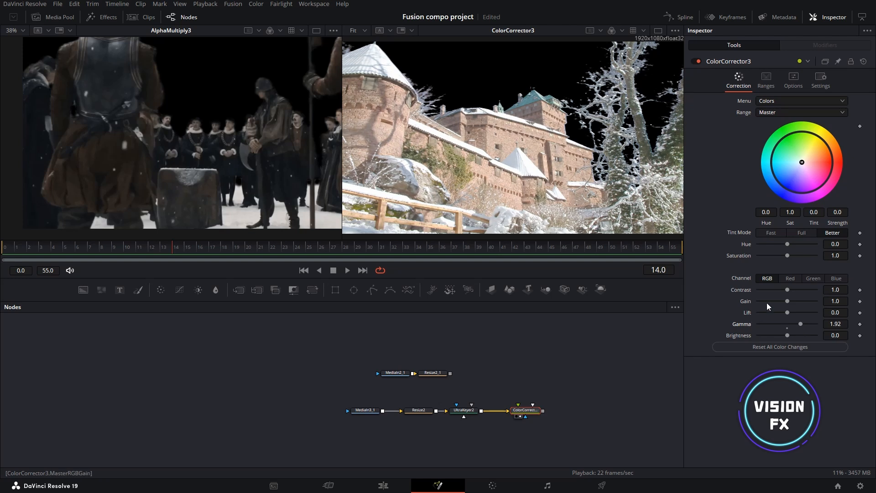
pyautogui.doubleClick(787, 326)
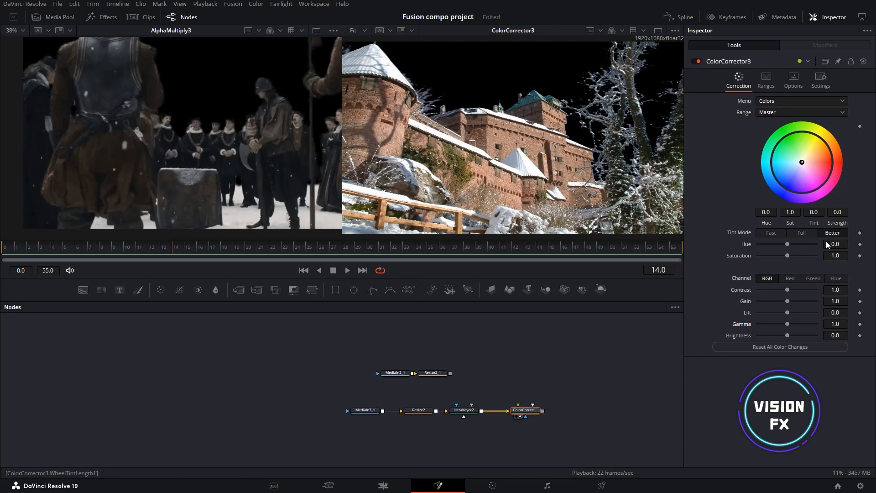
# - Raise the lift of ColorCorrector3 to 0.32 and inspect the keyed-out sky in the second viewer
pyautogui.moveTo(788, 313); pyautogui.dragTo(791, 314)
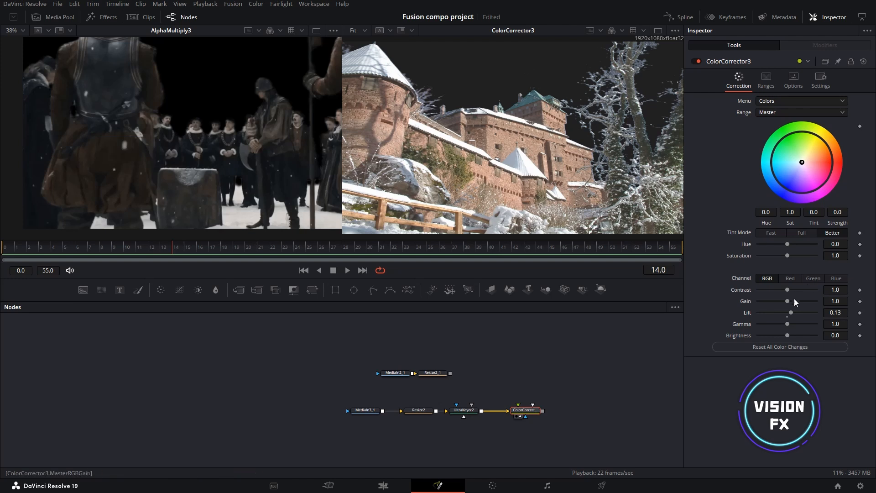
pyautogui.moveTo(793, 314); pyautogui.dragTo(798, 316)
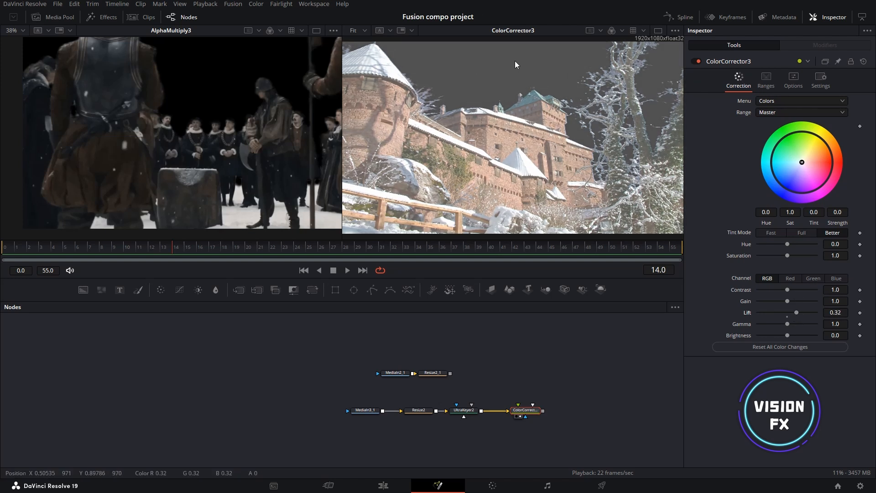
pyautogui.moveTo(515, 62); pyautogui.dragTo(514, 53)
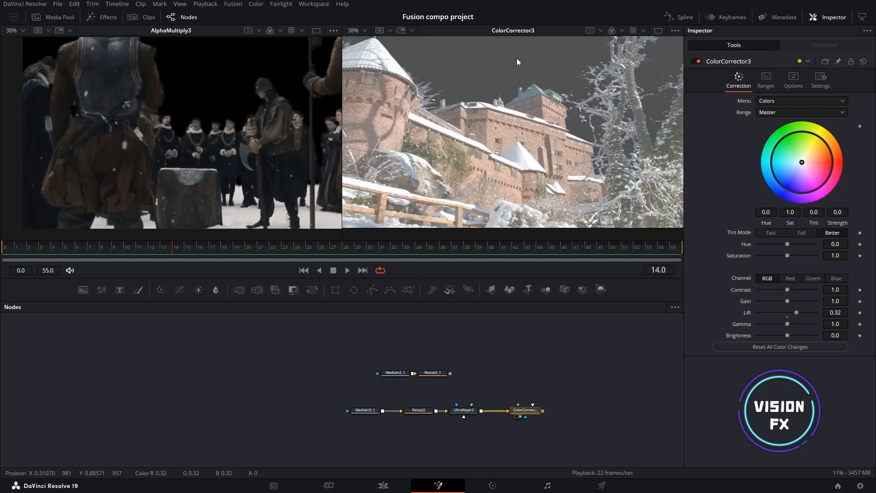
# - Add a Merge node with ColorCorrector3 as foreground and Resize2_1 as background, and show it in the second viewer
pyautogui.hotkey('shift', 'space')
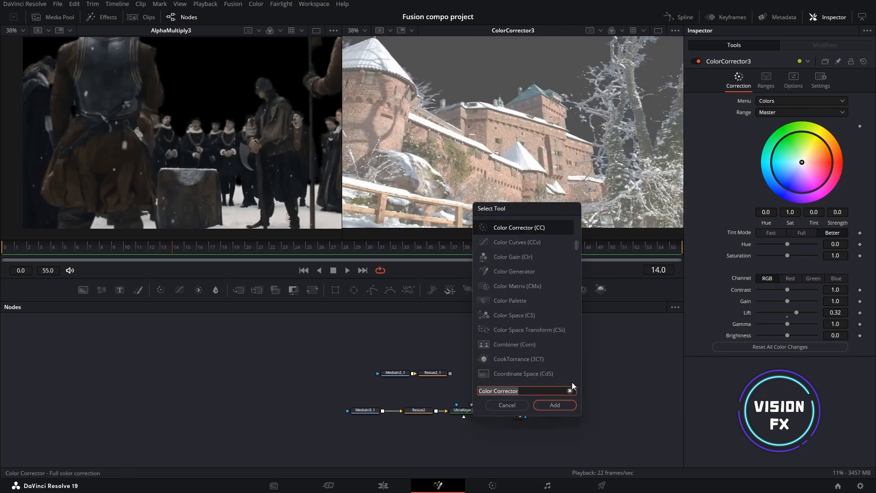
pyautogui.write('merge')
pyautogui.press('Return')
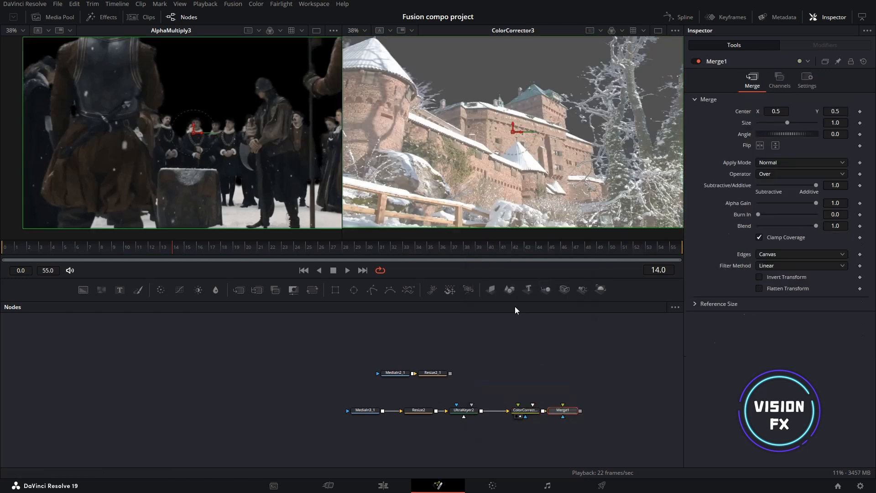
pyautogui.moveTo(551, 404); pyautogui.dragTo(533, 371)
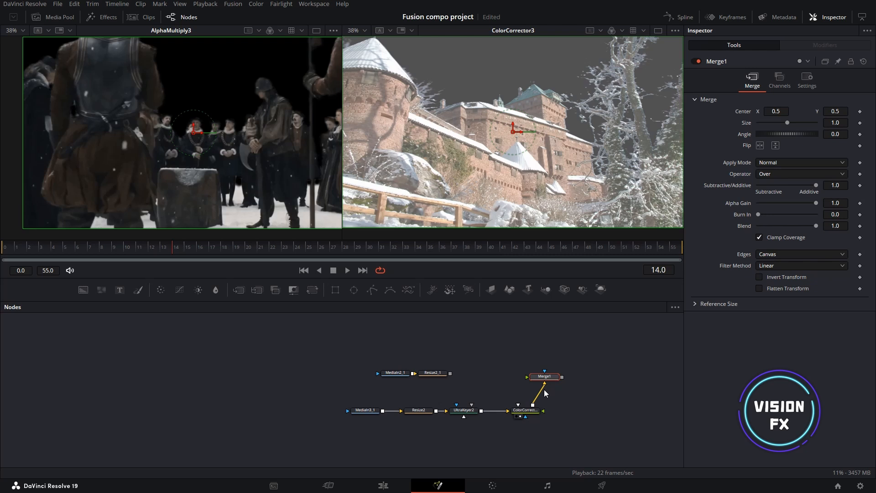
pyautogui.click(546, 393)
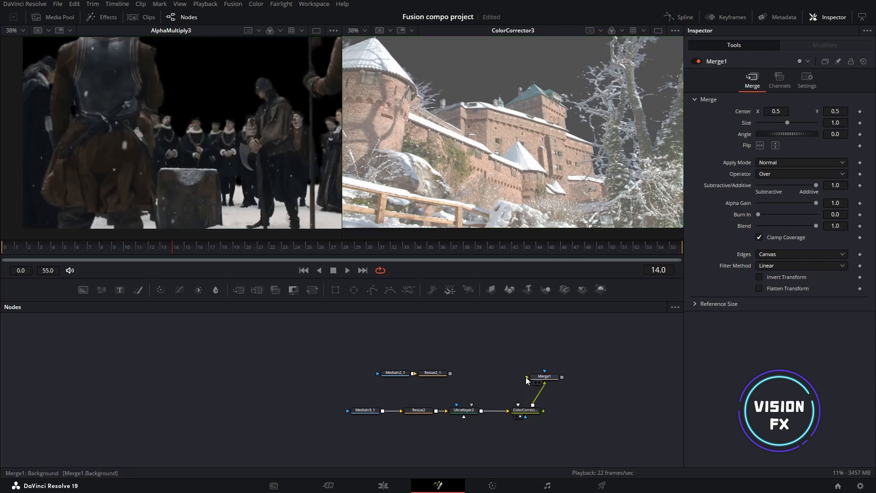
pyautogui.moveTo(450, 374); pyautogui.dragTo(556, 84)
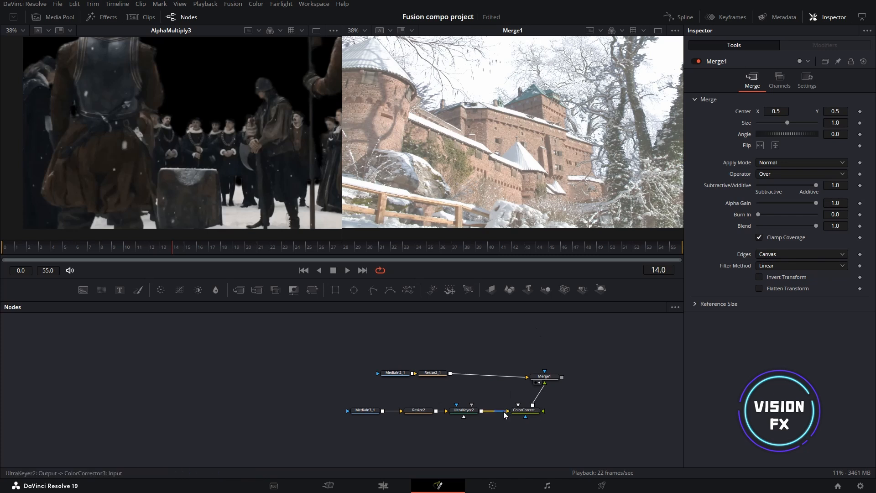
# - Raise ColorCorrector3's Lift to 0.41 and, with its own output in the second viewer, to 0.48
pyautogui.click(521, 410)
pyautogui.moveTo(799, 313); pyautogui.dragTo(801, 304)
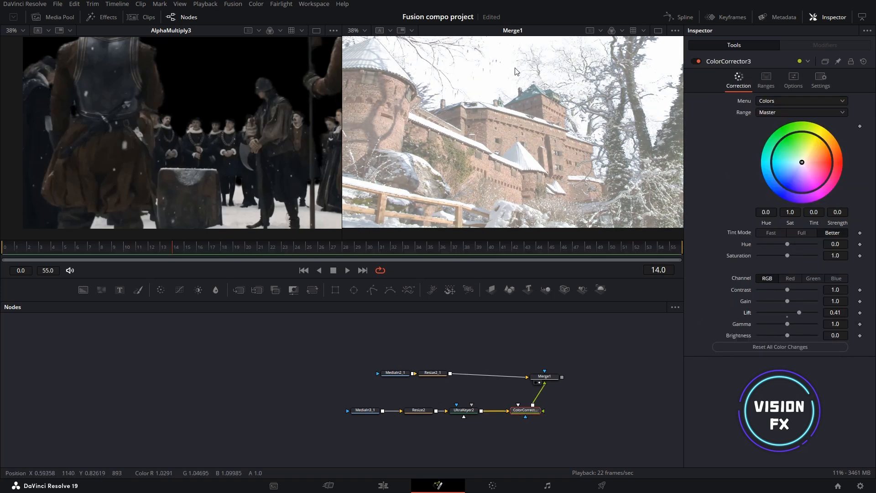
pyautogui.moveTo(525, 410); pyautogui.dragTo(579, 136)
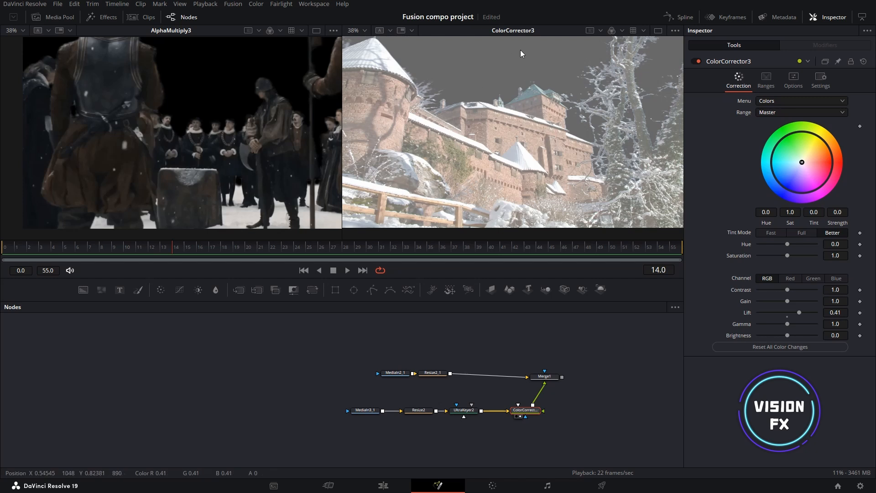
pyautogui.moveTo(799, 312); pyautogui.dragTo(801, 312)
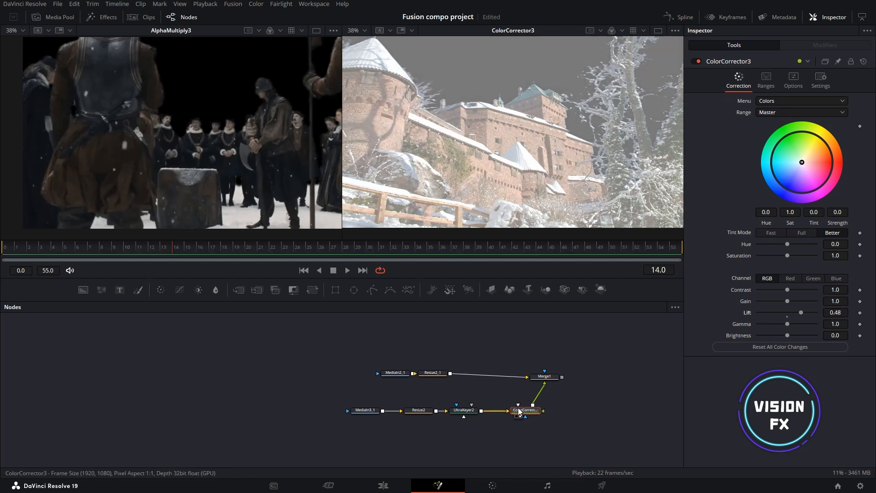
# - Insert an Alpha Divide node between UltraKeyer2 and ColorCorrector3, spacing the nodes out to make room
pyautogui.moveTo(519, 412); pyautogui.dragTo(530, 411)
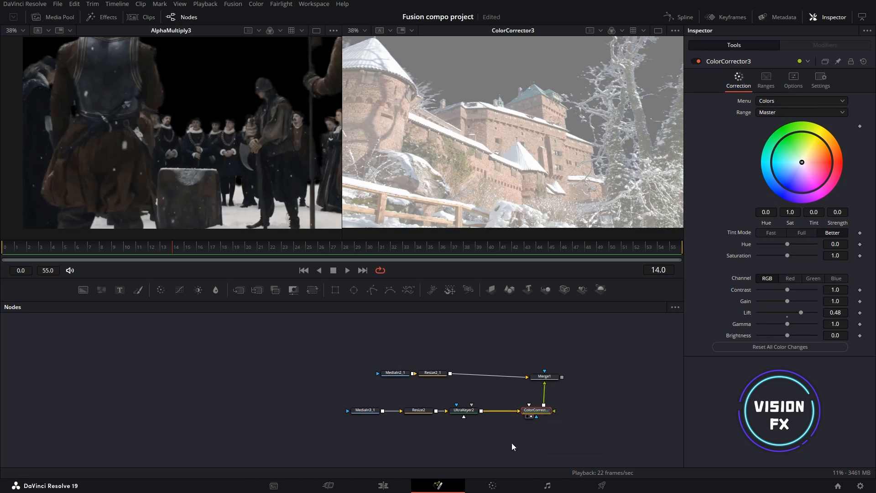
pyautogui.hotkey('shift', 'space')
pyautogui.write('alpha')
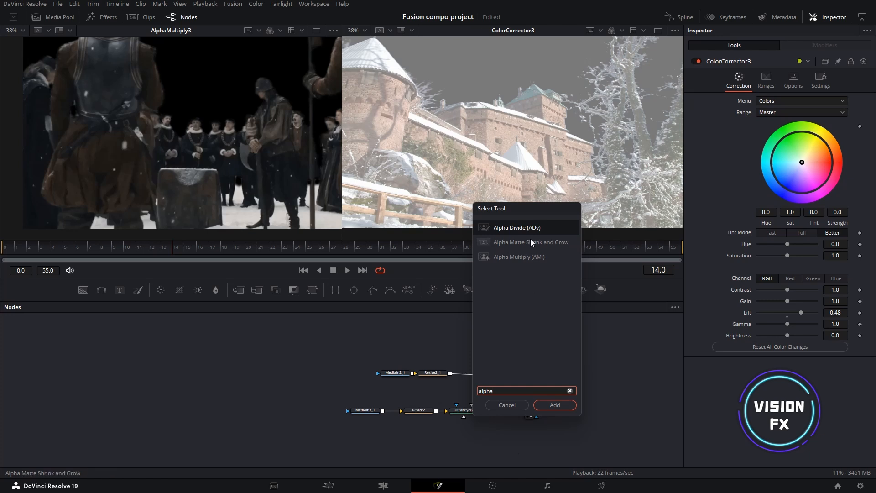
pyautogui.doubleClick(517, 227)
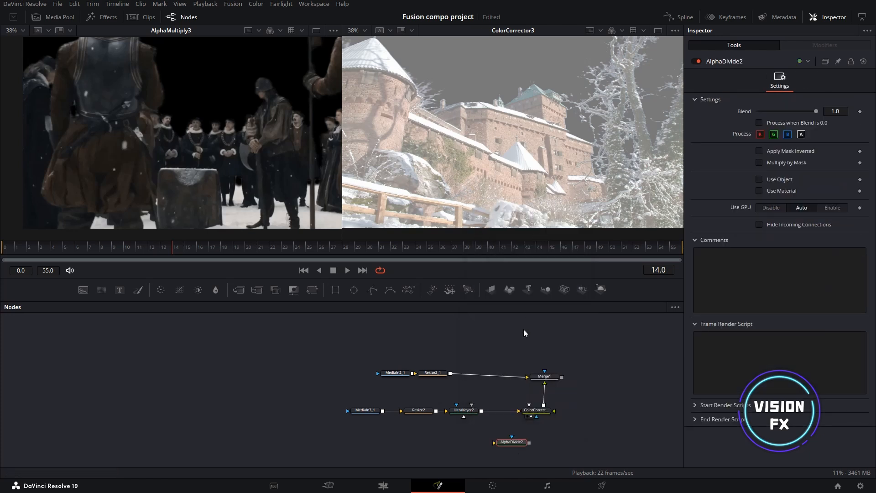
pyautogui.click(538, 410)
pyautogui.moveTo(502, 413); pyautogui.dragTo(504, 419)
pyautogui.moveTo(543, 409)
pyautogui.mouseDown()
pyautogui.moveTo(561, 416)
pyautogui.moveTo(552, 416)
pyautogui.mouseUp()
# - Add an Alpha Multiply node after ColorCorrector3, feeding Merge1, and show its output in the second viewer
pyautogui.hotkey('shift', 'space')
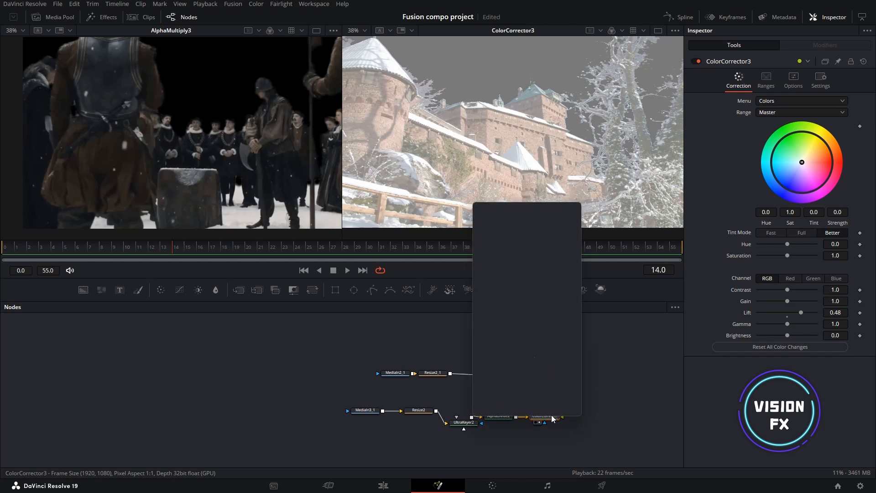
pyautogui.write('alpha')
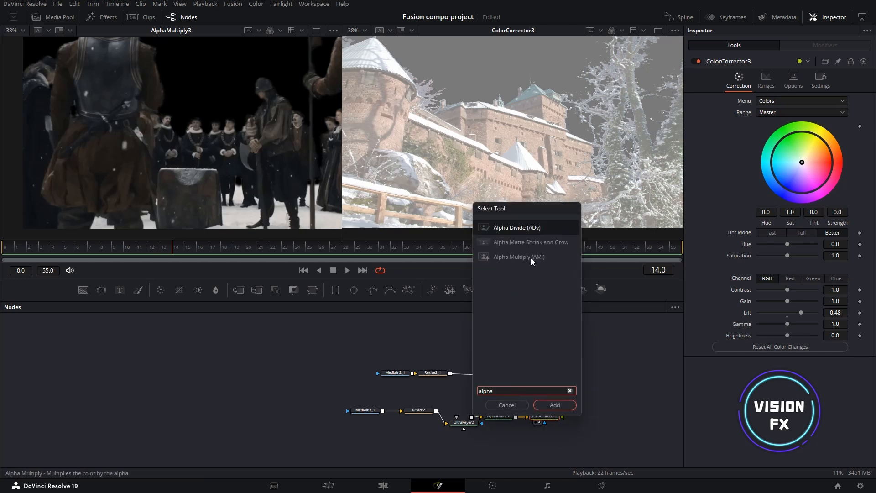
pyautogui.write(' multiply')
pyautogui.press('Return')
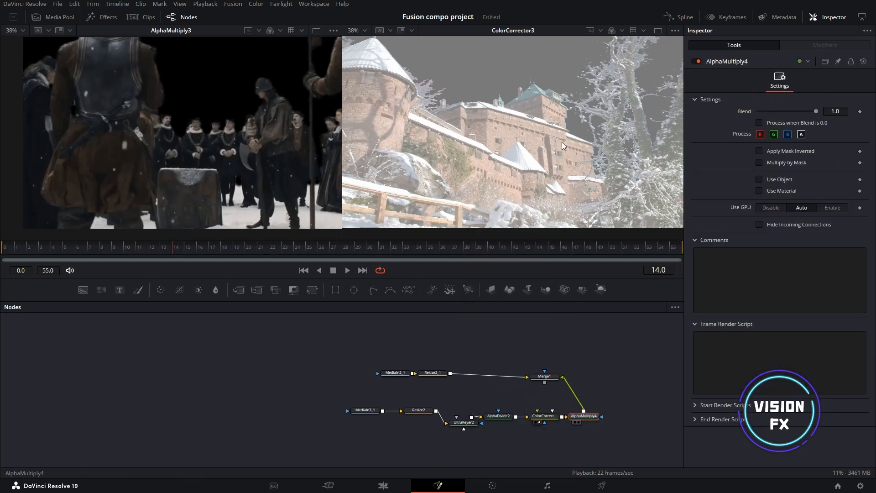
pyautogui.press('2')
# - Tidy the node graph by moving Merge1 above AlphaMultiply4 and lining up MediaIn3_1, Resize2 and UltraKeyer2 with the lower row
pyautogui.moveTo(548, 378); pyautogui.dragTo(601, 376)
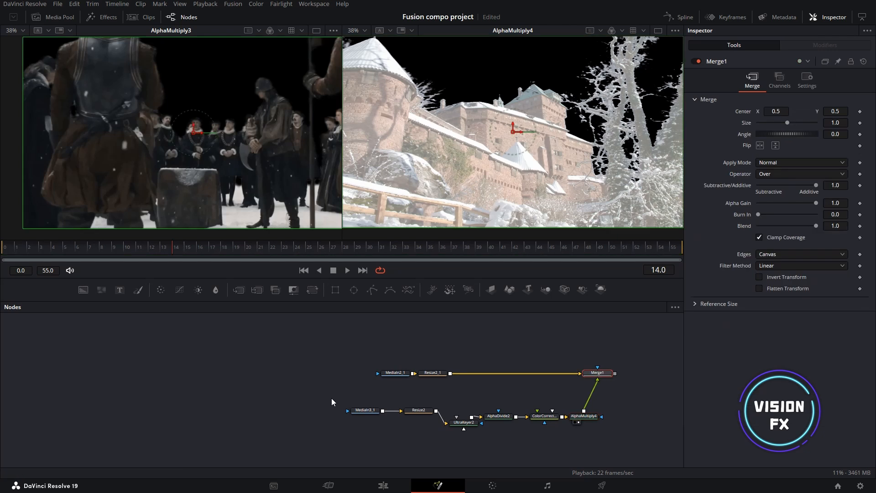
pyautogui.moveTo(331, 398); pyautogui.dragTo(390, 423)
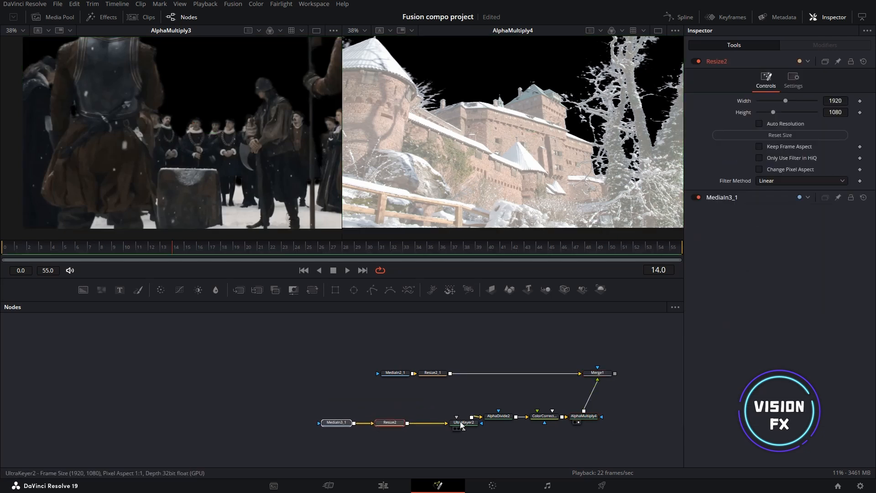
pyautogui.click(463, 423)
pyautogui.moveTo(464, 422); pyautogui.dragTo(447, 417)
pyautogui.moveTo(320, 408); pyautogui.dragTo(407, 432)
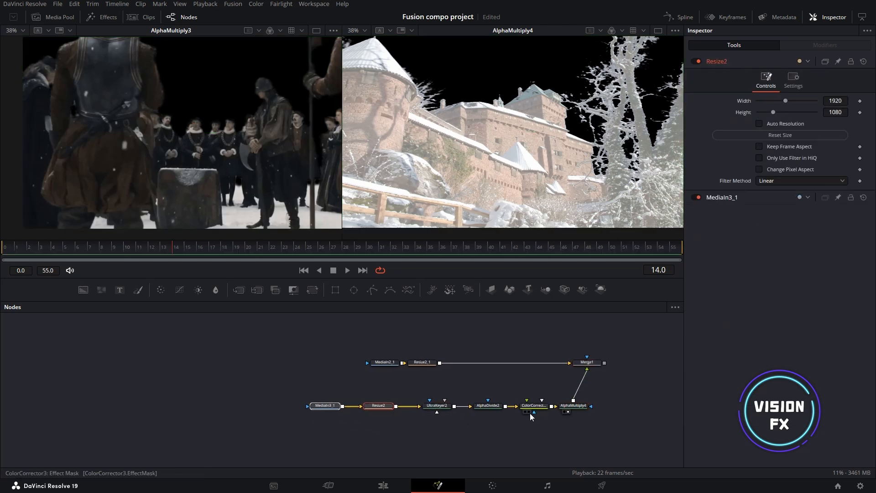
# - Set ColorCorrector3's Lift to 0.56 and, with Merge1 in the second viewer, raise it to 0.78
pyautogui.click(531, 412)
pyautogui.moveTo(788, 312)
pyautogui.mouseDown()
pyautogui.moveTo(764, 316)
pyautogui.moveTo(806, 303)
pyautogui.moveTo(786, 313)
pyautogui.moveTo(797, 313)
pyautogui.mouseUp()
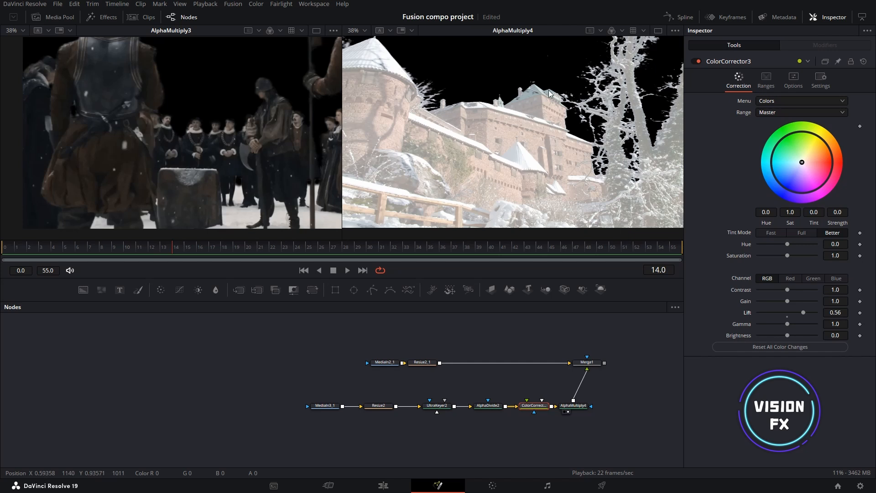
pyautogui.click(582, 368)
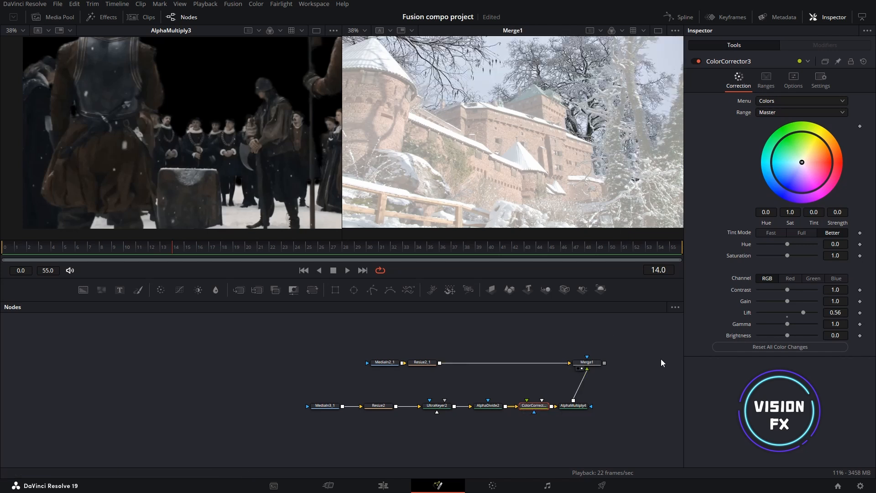
pyautogui.moveTo(801, 314); pyautogui.dragTo(803, 301)
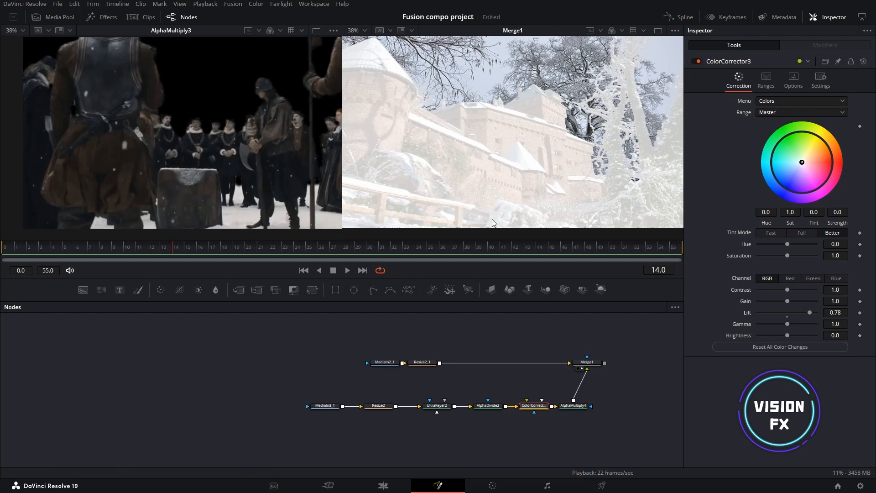
# - Toggle AlphaDivide2 and AlphaMultiply4 off and on together several times to compare the merged result, leaving both enabled
pyautogui.scroll(3, 489, 404)
pyautogui.moveTo(493, 372); pyautogui.dragTo(328, 360)
pyautogui.click(392, 381)
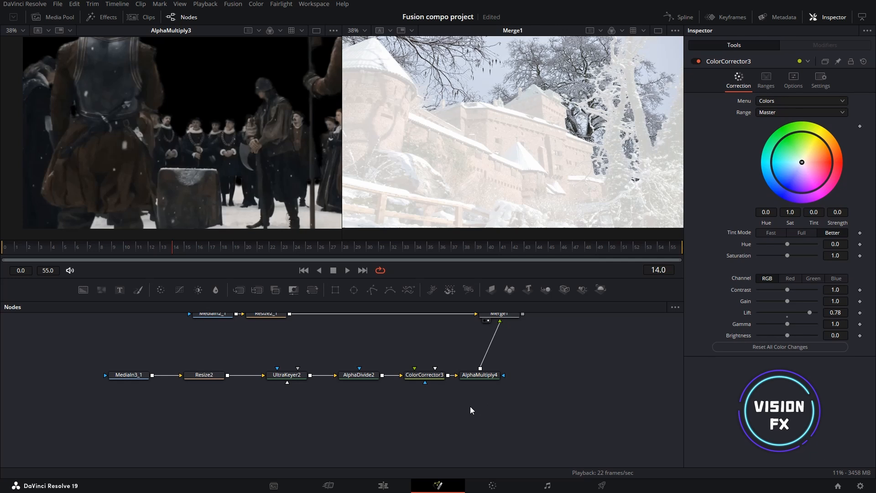
pyautogui.click(367, 382)
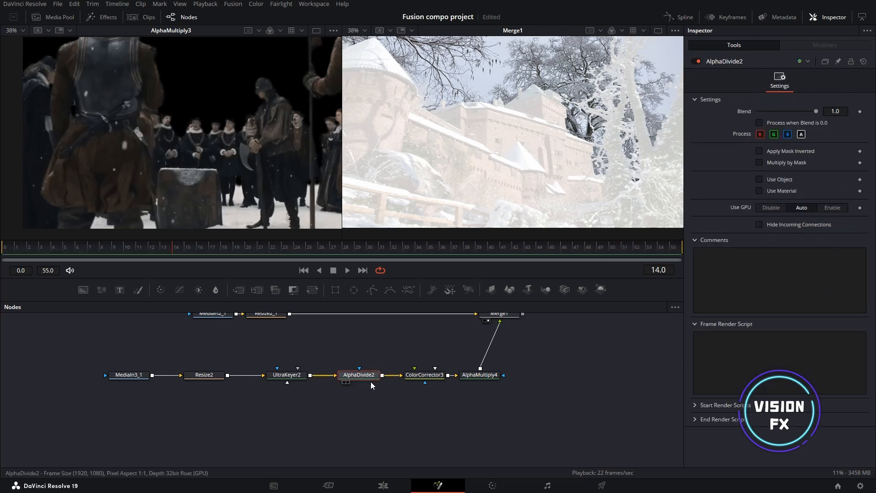
pyautogui.keyDown('ctrl'); pyautogui.click(479, 377); pyautogui.keyUp('ctrl')
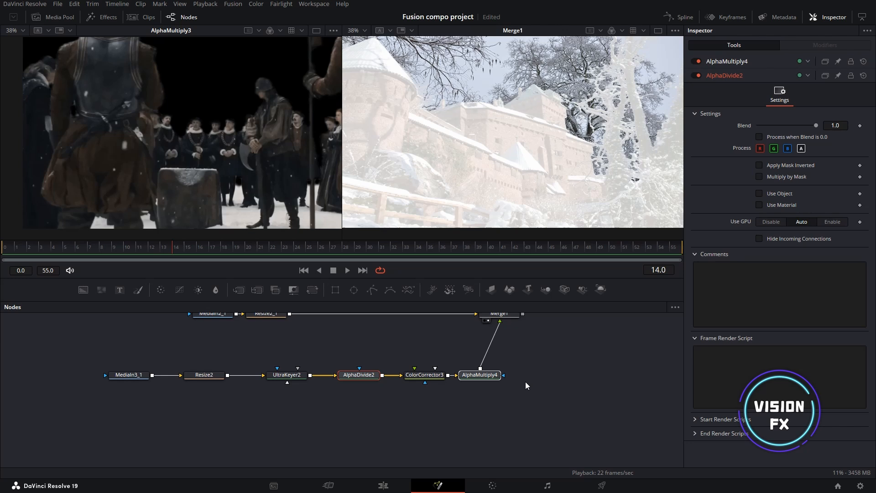
pyautogui.hotkey('ctrl', 'p')
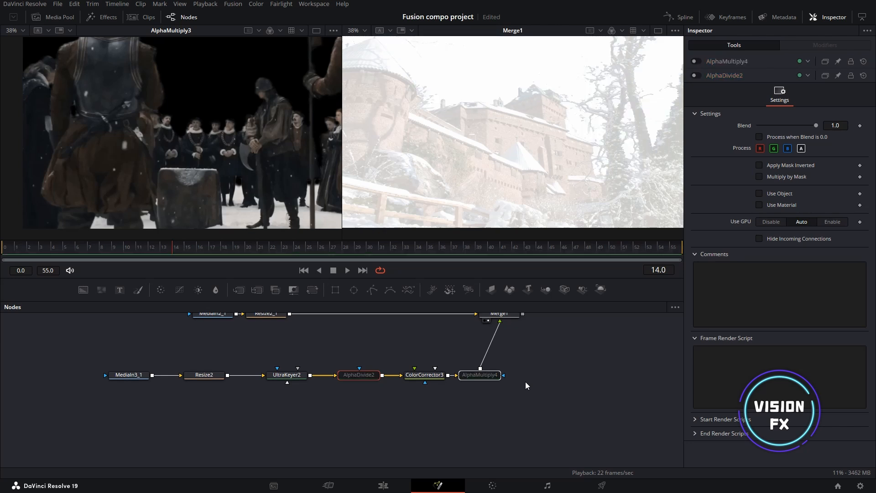
pyautogui.hotkey('ctrl', 'p')
pyautogui.hotkey('ctrl', 'p')
pyautogui.hotkey('ctrl', 'p')
pyautogui.hotkey('ctrl', 'p')
pyautogui.hotkey('ctrl', 'p')
pyautogui.hotkey('ctrl', 'p')
pyautogui.hotkey('ctrl', 'p')
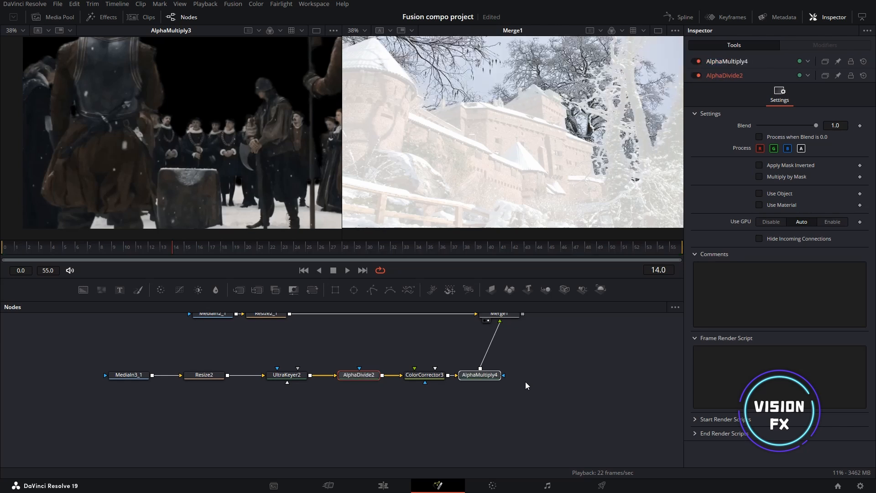
pyautogui.hotkey('ctrl', 'p')
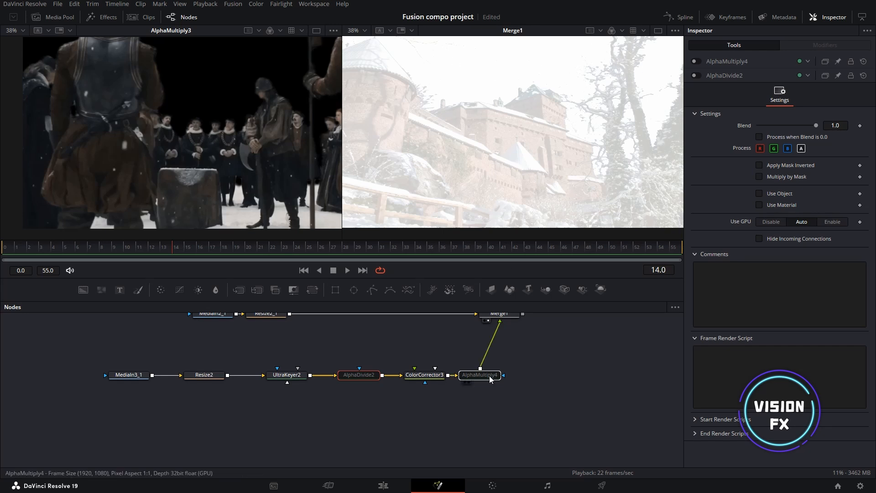
pyautogui.hotkey('ctrl', 'p')
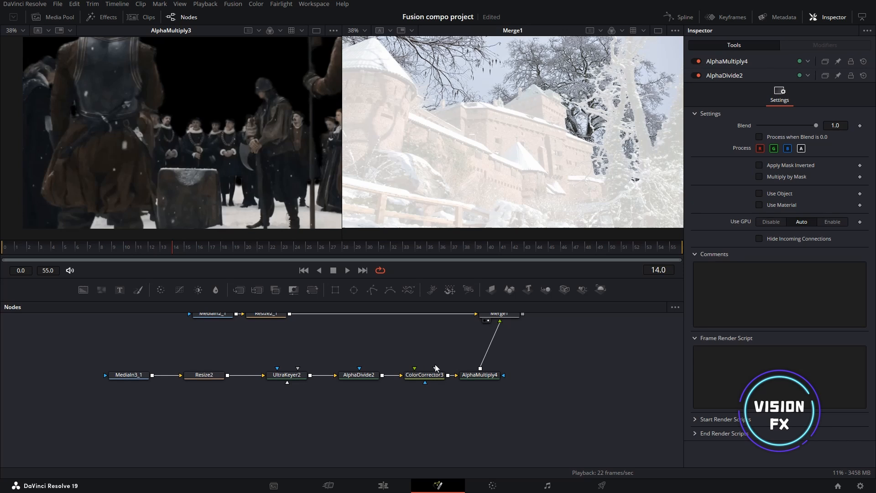
# - Set ColorCorrector3's Lift to 0.14 and its Saturation to 0.58
pyautogui.click(427, 374)
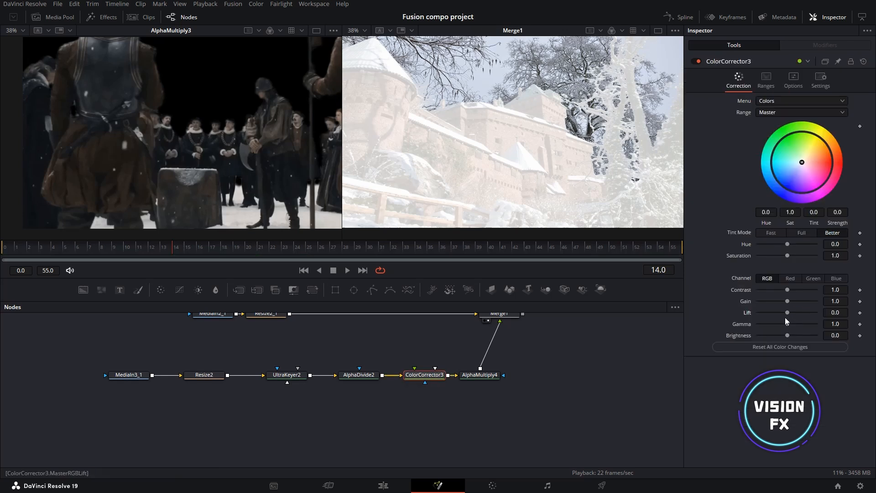
pyautogui.moveTo(787, 312); pyautogui.dragTo(793, 314)
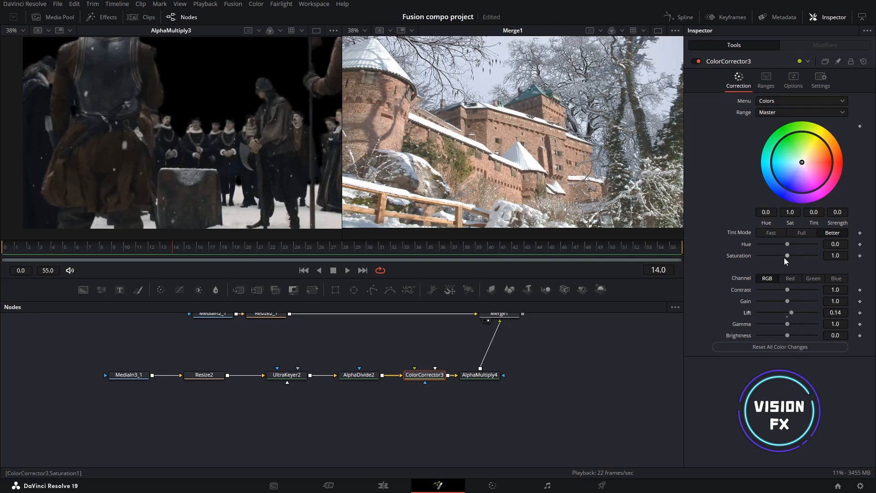
pyautogui.moveTo(786, 255); pyautogui.dragTo(774, 255)
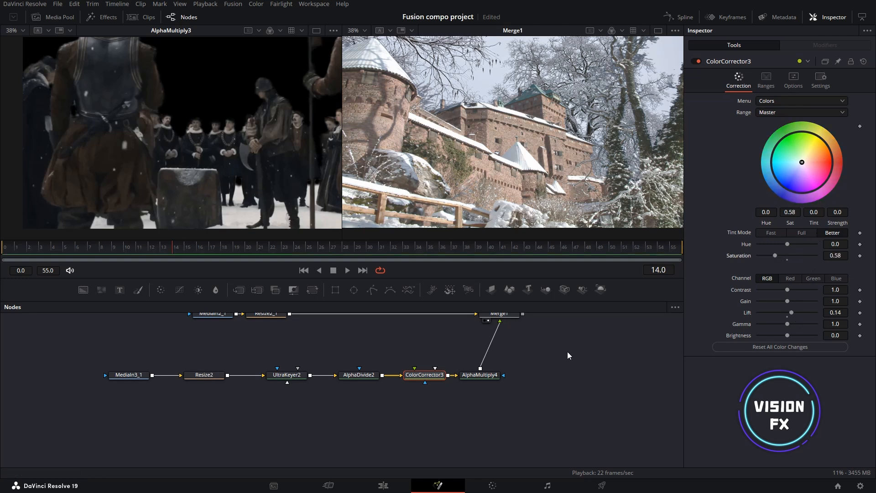
# - Delete the Merge1 node joining the two branches and play back the composition
pyautogui.moveTo(568, 351); pyautogui.dragTo(536, 362)
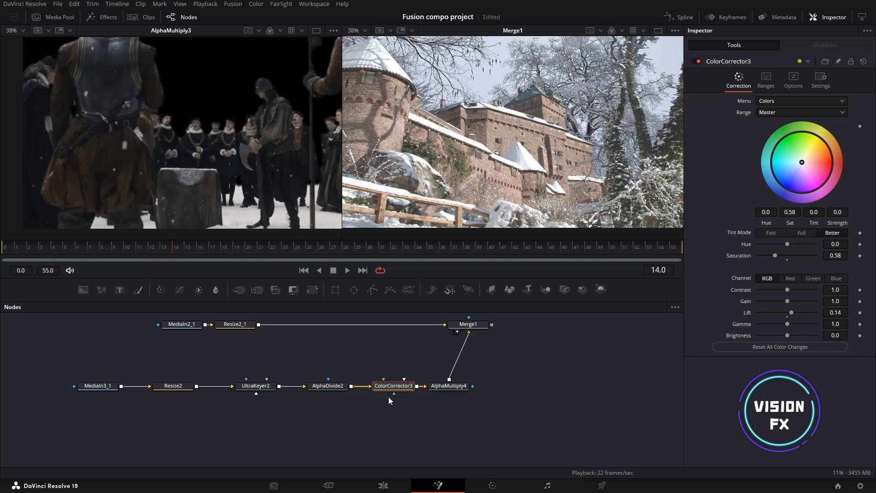
pyautogui.moveTo(474, 319); pyautogui.dragTo(427, 358)
pyautogui.moveTo(366, 339); pyautogui.dragTo(405, 356)
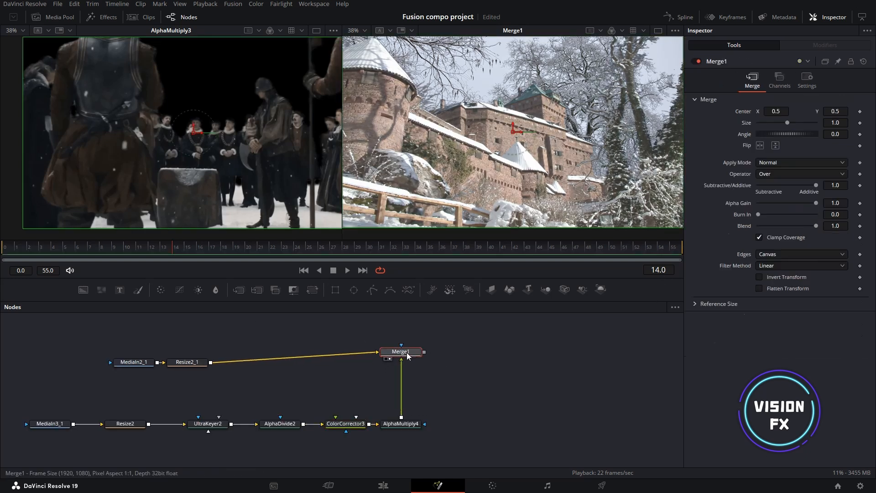
pyautogui.press('Delete')
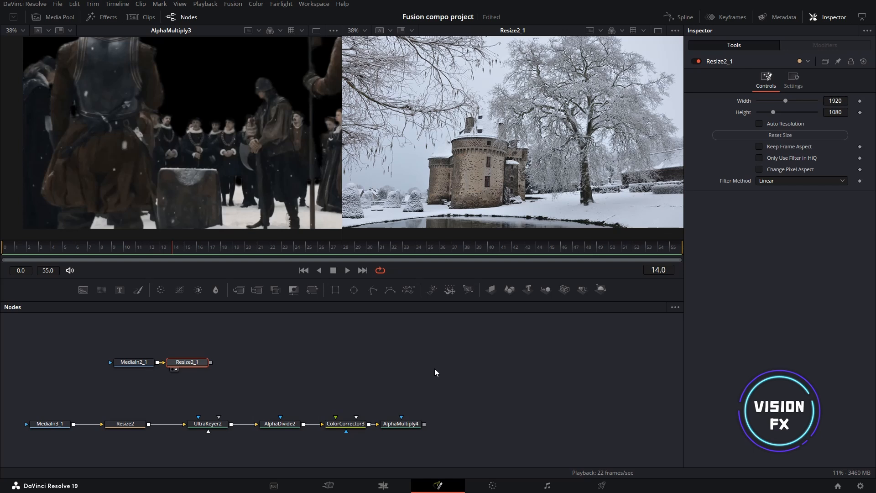
pyautogui.press('space')
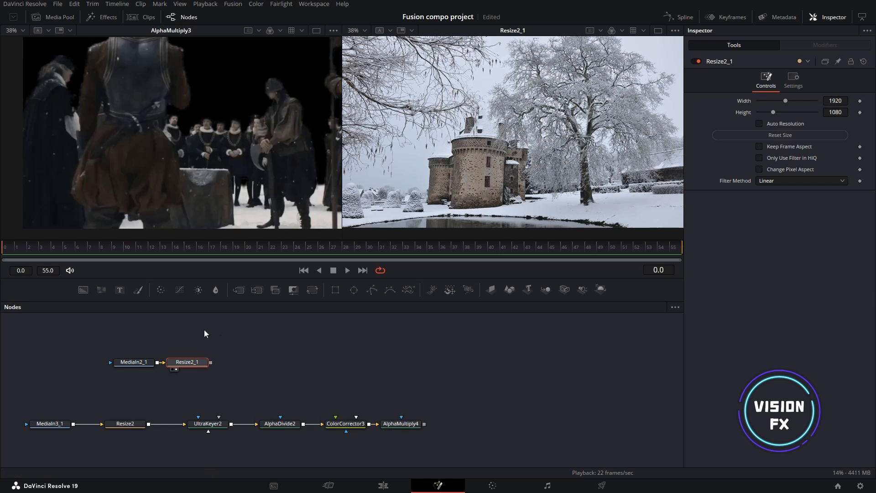
# - Add a Shape 3D plane after Resize2_1, space it out from that node, and display it in the second viewer
pyautogui.hotkey('shift', 'space')
pyautogui.write('shape 3D')
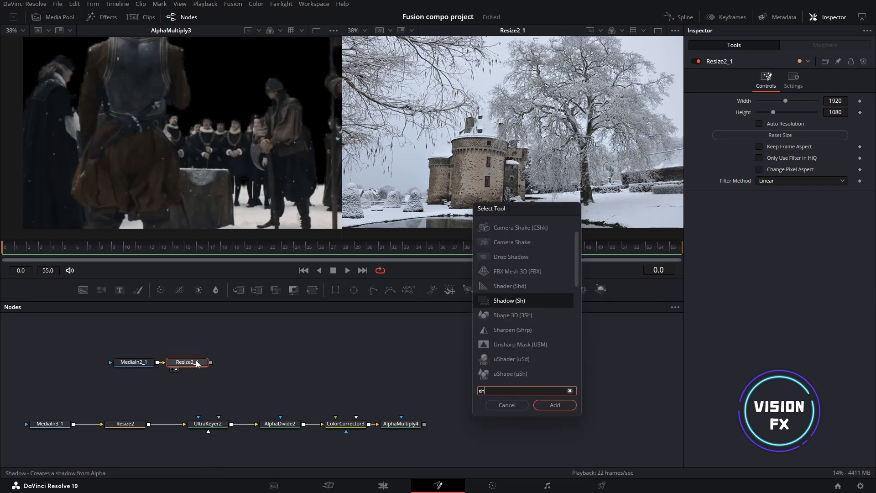
pyautogui.click(556, 405)
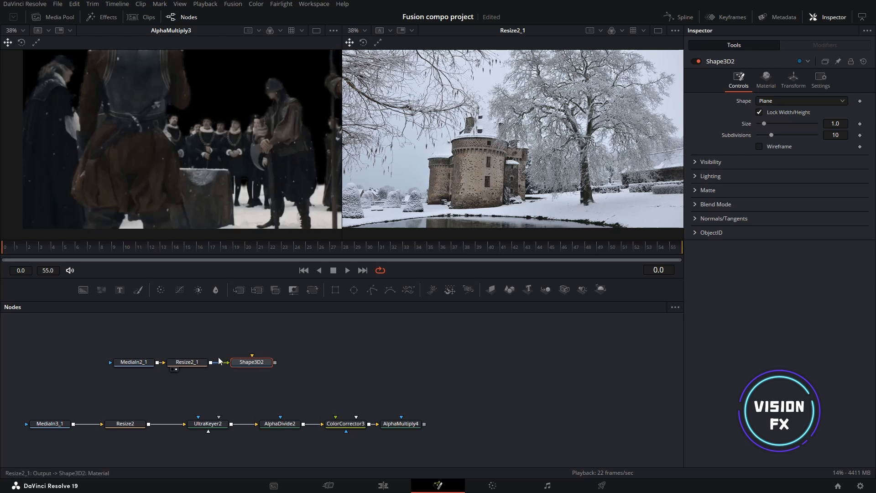
pyautogui.moveTo(240, 364); pyautogui.dragTo(281, 365)
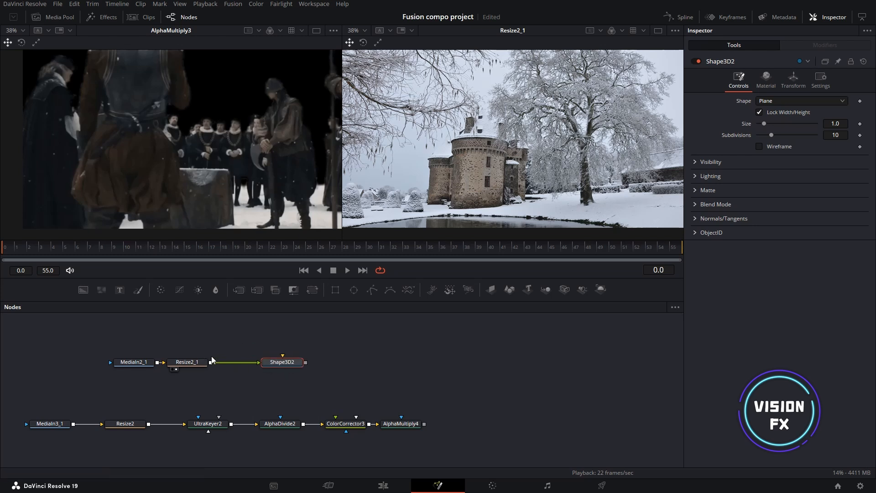
pyautogui.moveTo(190, 359)
pyautogui.mouseDown()
pyautogui.moveTo(233, 342)
pyautogui.moveTo(191, 359)
pyautogui.mouseUp()
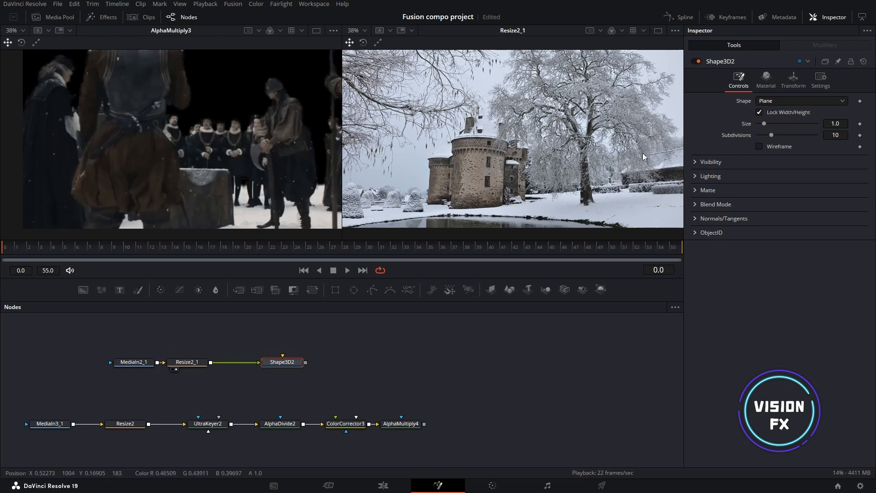
pyautogui.press('2')
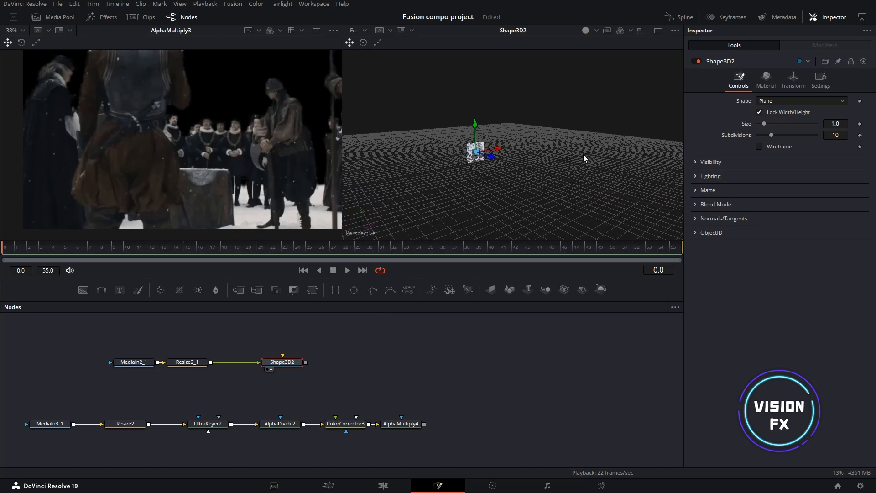
# - Examine the textured Shape3D2 plane up close and from several angles in the 3D view
pyautogui.moveTo(558, 143); pyautogui.dragTo(572, 108)
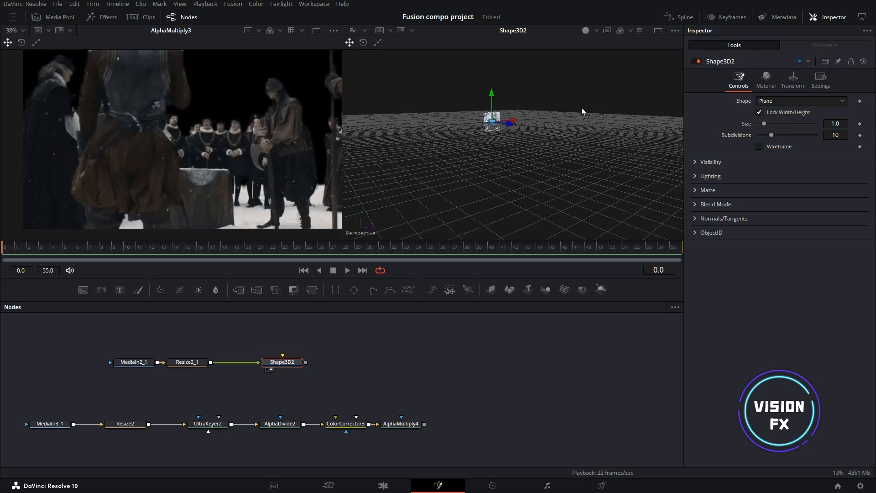
pyautogui.moveTo(581, 111); pyautogui.dragTo(529, 143)
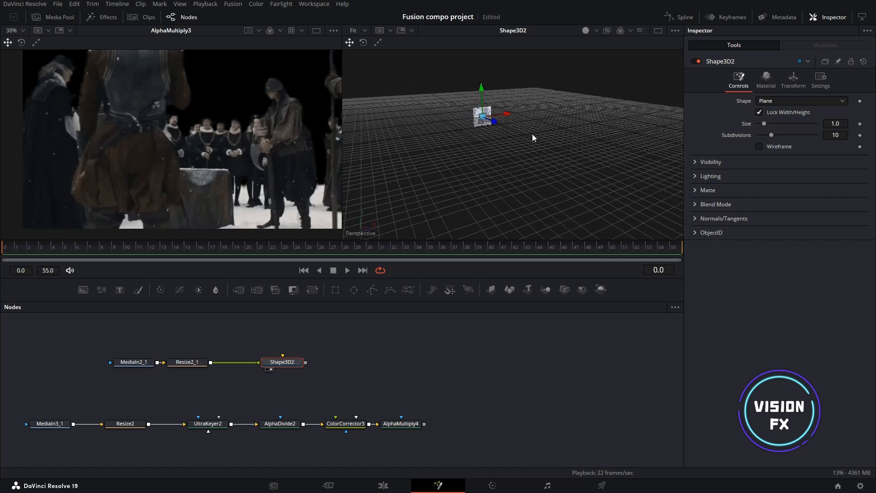
pyautogui.scroll(5, 532, 133)
pyautogui.scroll(2, 513, 130)
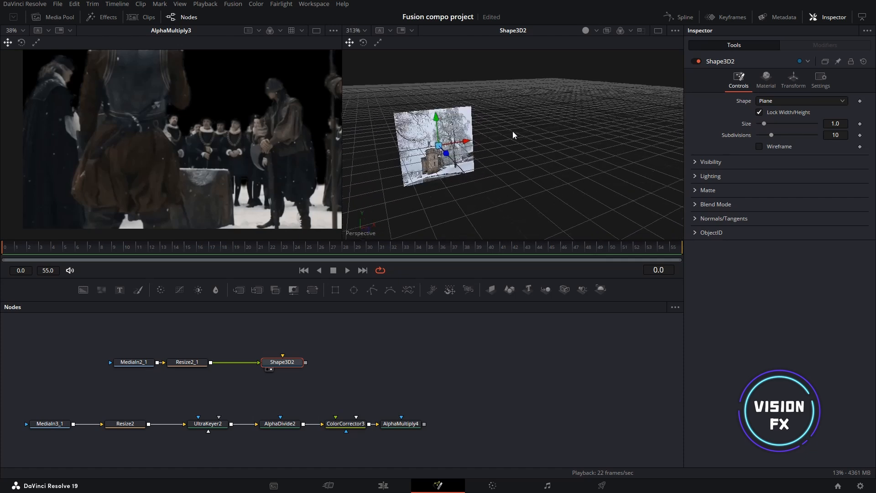
pyautogui.moveTo(489, 134); pyautogui.dragTo(629, 131)
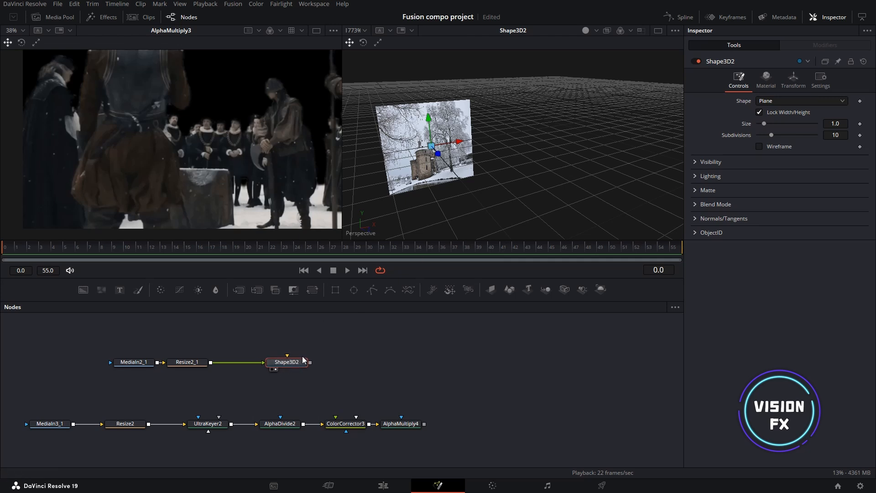
pyautogui.moveTo(288, 357); pyautogui.dragTo(282, 357)
pyautogui.hotkey('ctrl', 'f')
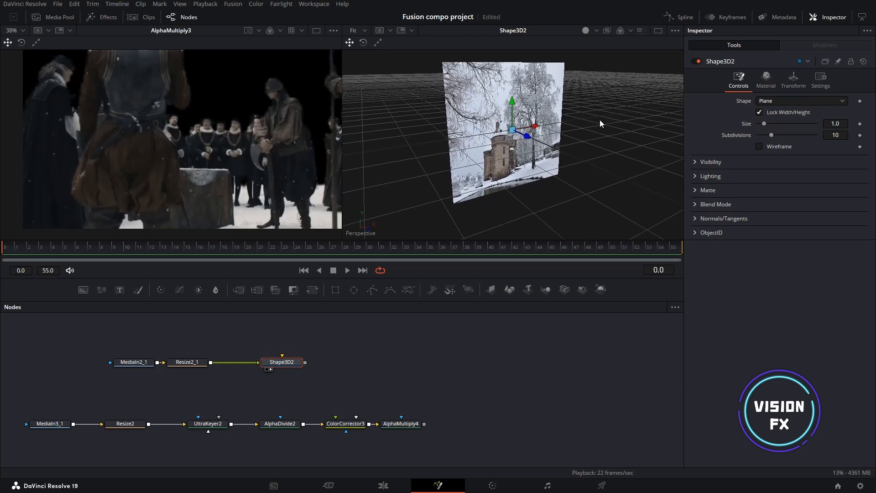
pyautogui.moveTo(600, 120); pyautogui.dragTo(486, 109)
pyautogui.rightClick(486, 109)
pyautogui.click(527, 359)
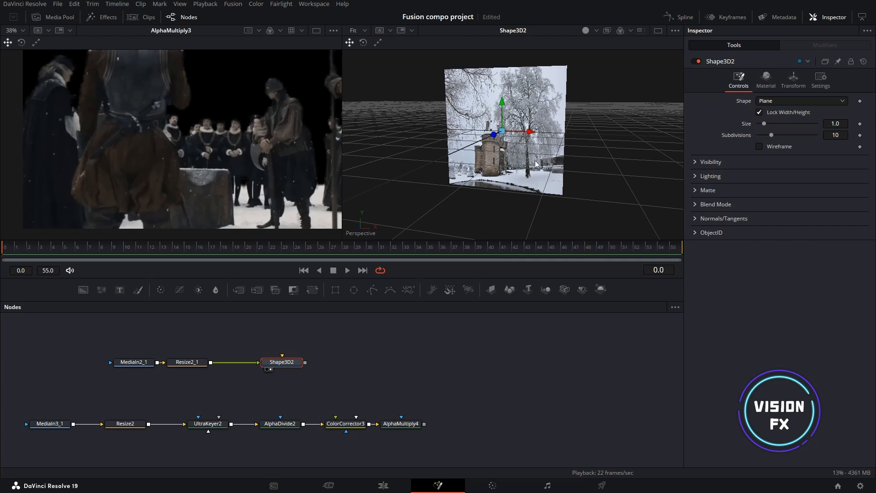
pyautogui.moveTo(535, 161); pyautogui.dragTo(563, 149)
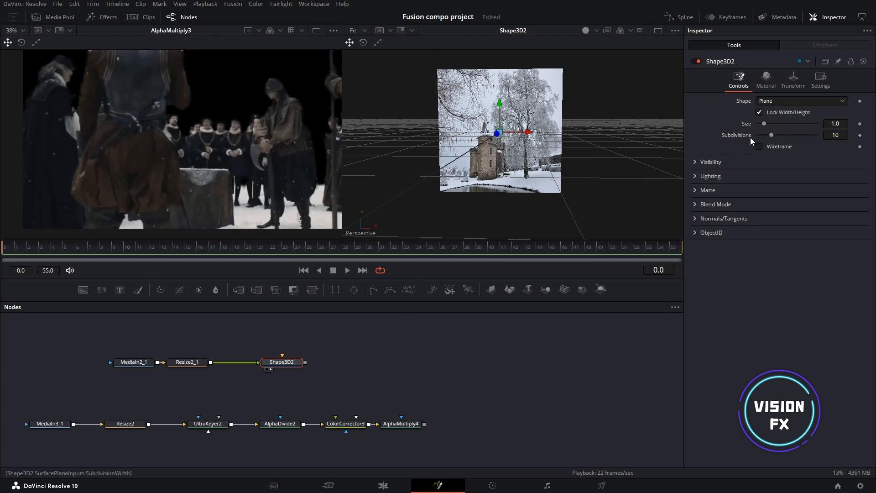
# - Unlock Shape3D2's scale axes and set its X scale to 1920 and Y scale to 1080
pyautogui.click(788, 78)
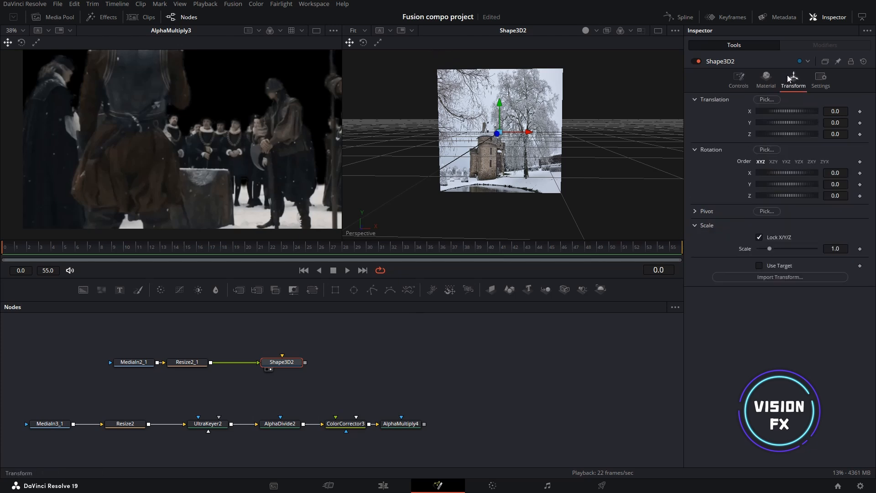
pyautogui.click(760, 237)
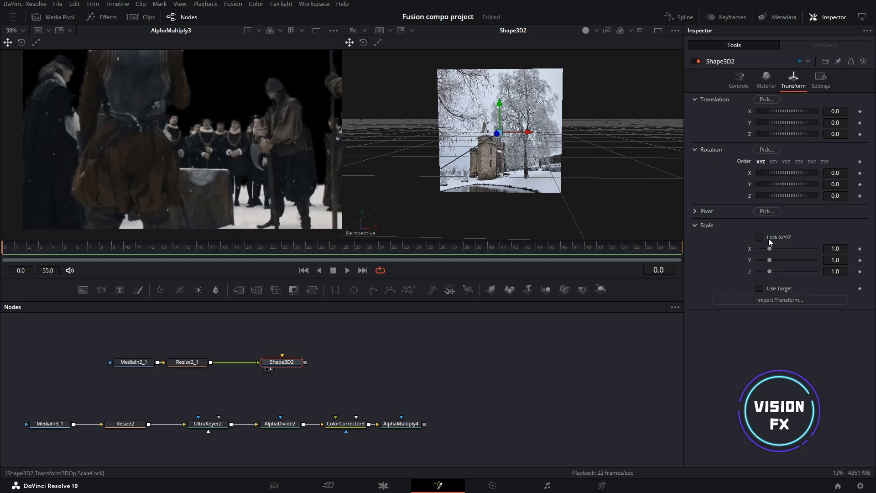
pyautogui.click(845, 248)
pyautogui.write('1920')
pyautogui.press('Tab')
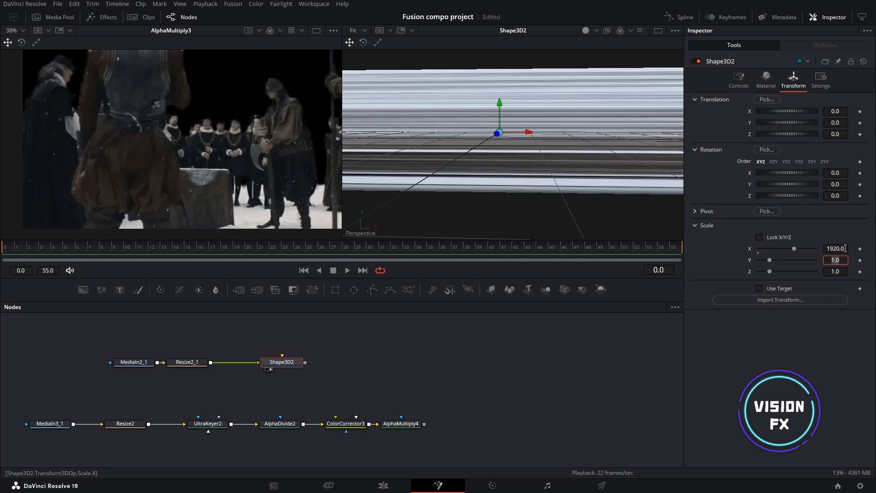
pyautogui.write('1080')
pyautogui.press('Tab')
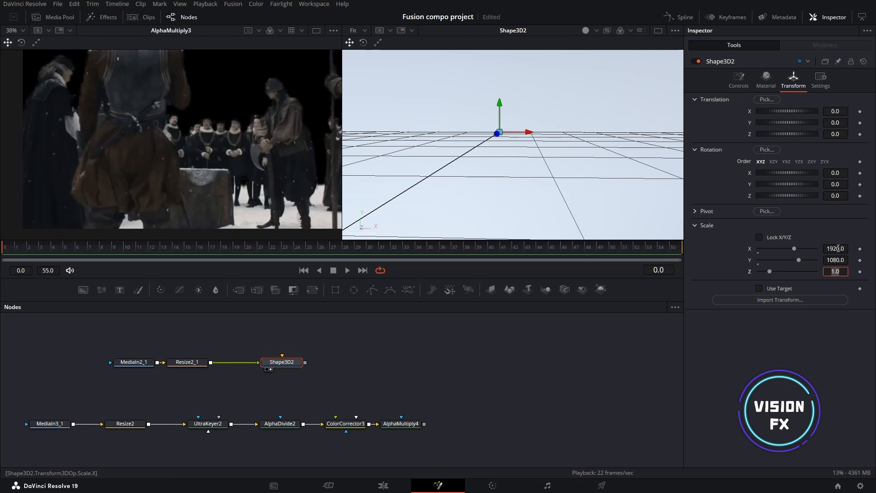
# - Set Shape3D2's X scale to 19.2 and its Y scale to 10.8
pyautogui.click(838, 248)
pyautogui.doubleClick(842, 247)
pyautogui.write('19.20')
pyautogui.press('Tab')
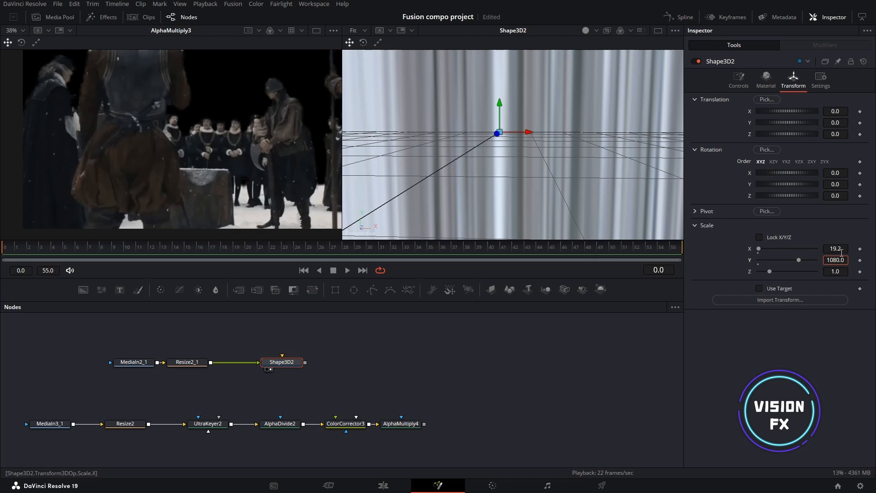
pyautogui.write('.')
pyautogui.press('BackSpace')
pyautogui.press('BackSpace')
pyautogui.press('Return')
pyautogui.scroll(-3, 623, 149)
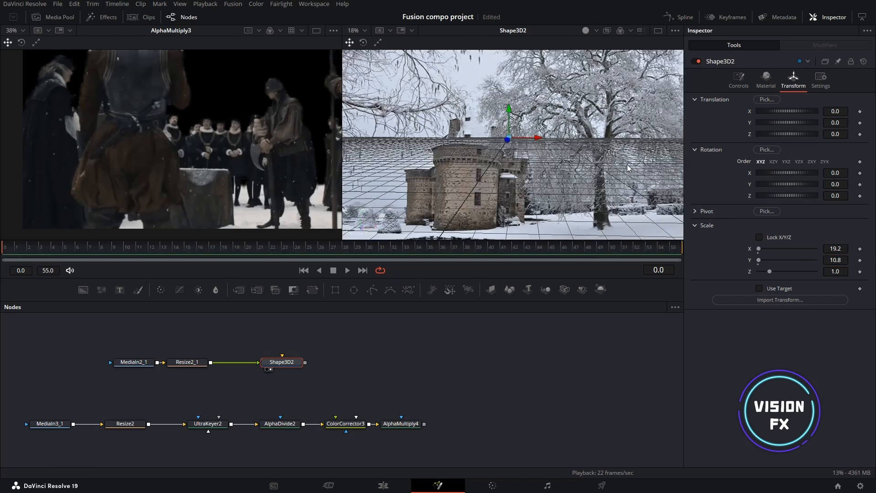
pyautogui.moveTo(623, 150); pyautogui.dragTo(600, 143)
# - Paste a copy of Shape3D2, feed it from AlphaMultiply4, and display the copy in the second viewer
pyautogui.hotkey('ctrl', 'c')
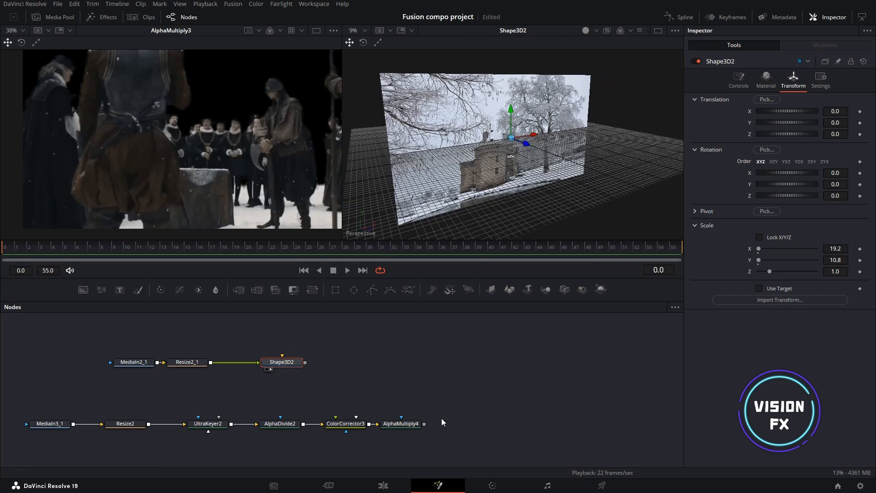
pyautogui.hotkey('ctrl', 'v')
pyautogui.moveTo(424, 424); pyautogui.dragTo(491, 176)
pyautogui.rightClick(491, 175)
pyautogui.click(288, 364)
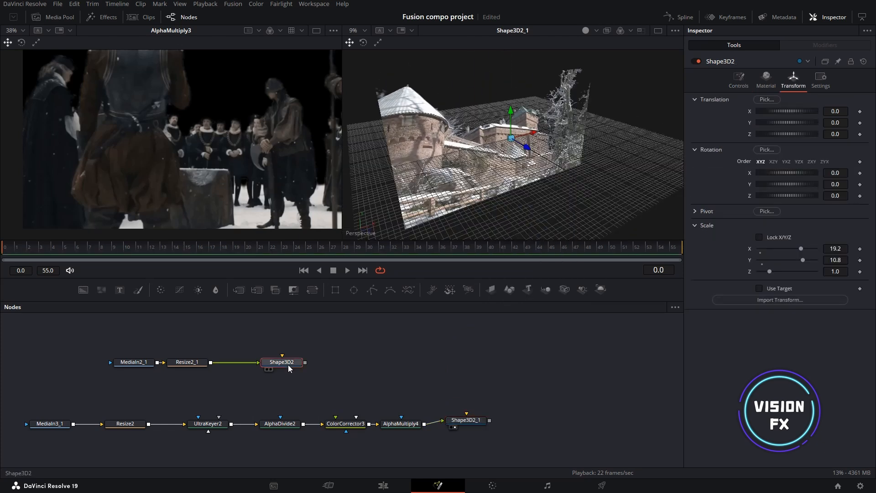
pyautogui.moveTo(289, 365); pyautogui.dragTo(410, 220)
pyautogui.moveTo(479, 420); pyautogui.dragTo(511, 84)
# - Add a Merge 3D node in the empty area between the two shape branches
pyautogui.click(431, 355)
pyautogui.hotkey('shift', 'space')
pyautogui.write('m')
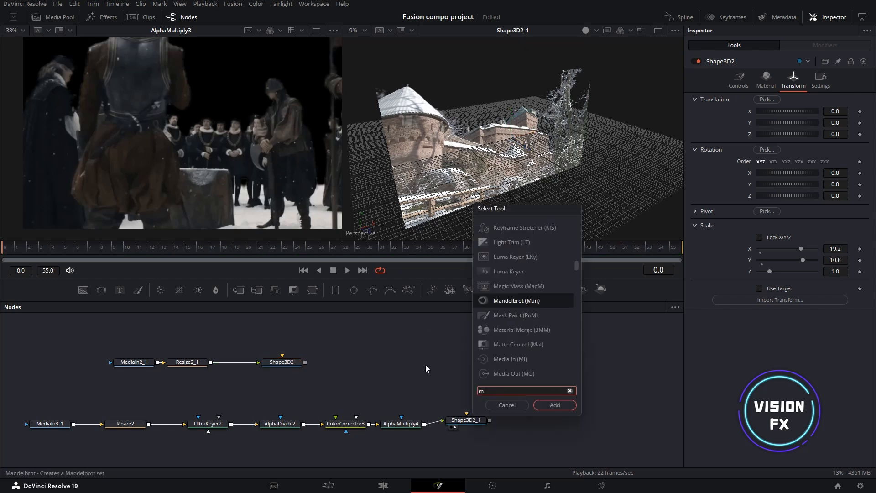
pyautogui.write('erge')
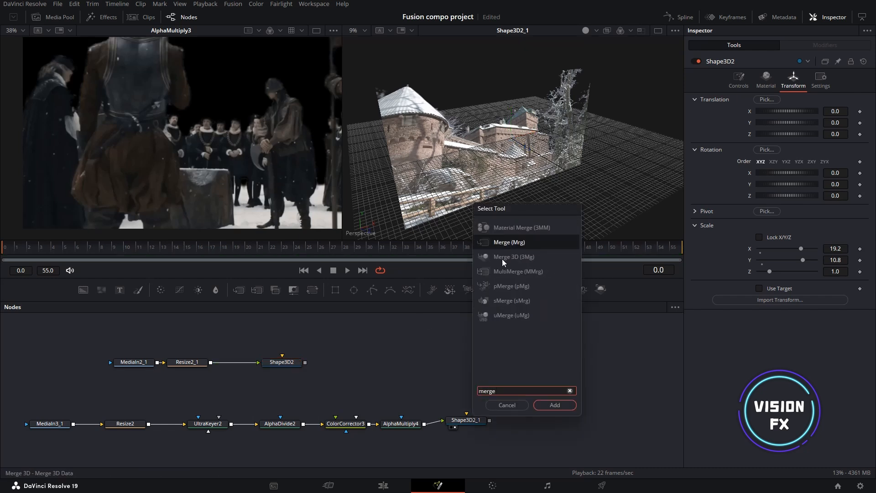
pyautogui.doubleClick(502, 257)
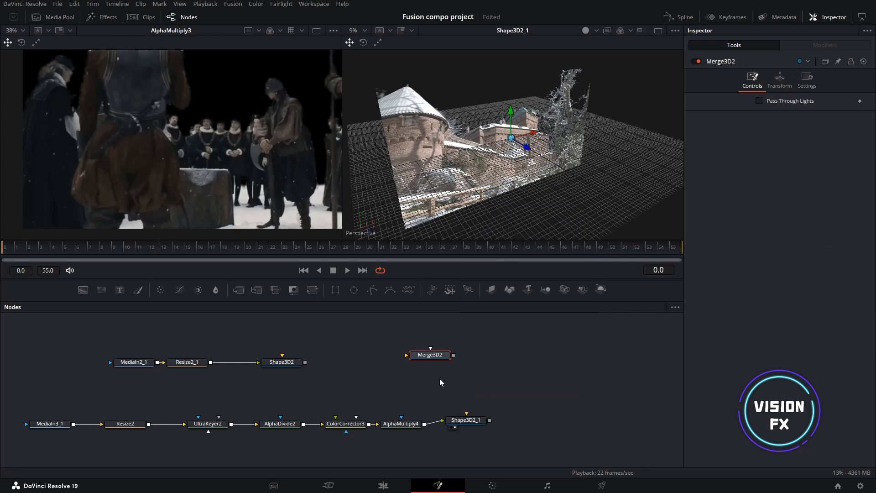
# - Connect Shape3D2 and Shape3D2_1 into Merge3D2 and display the merged scene in the second viewer
pyautogui.moveTo(473, 422); pyautogui.dragTo(467, 427)
pyautogui.moveTo(304, 362); pyautogui.dragTo(408, 355)
pyautogui.moveTo(483, 424); pyautogui.dragTo(453, 361)
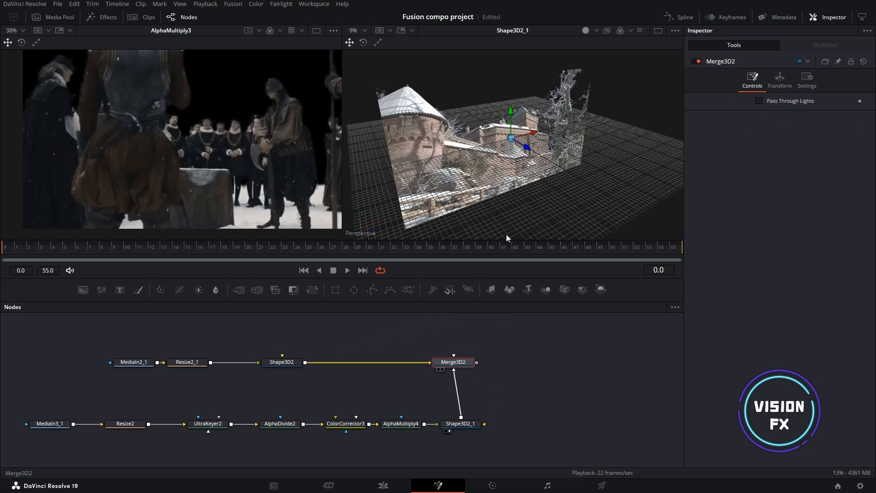
pyautogui.press('2')
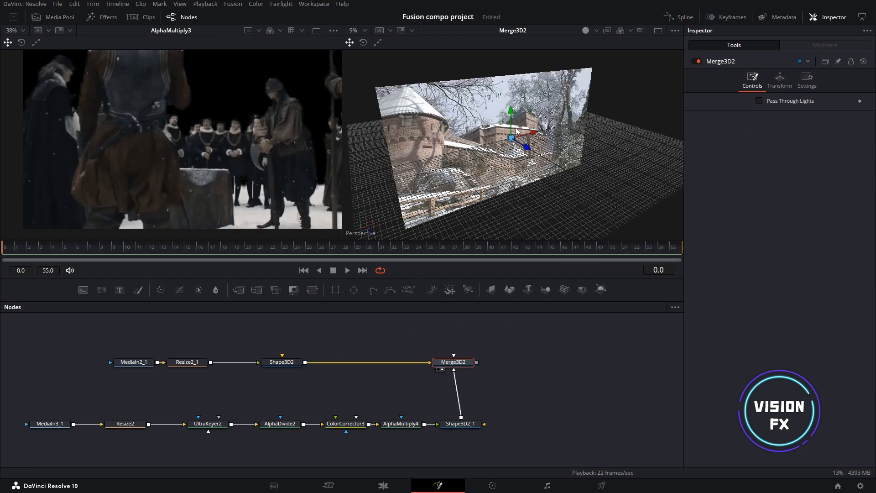
pyautogui.moveTo(517, 131); pyautogui.dragTo(559, 104)
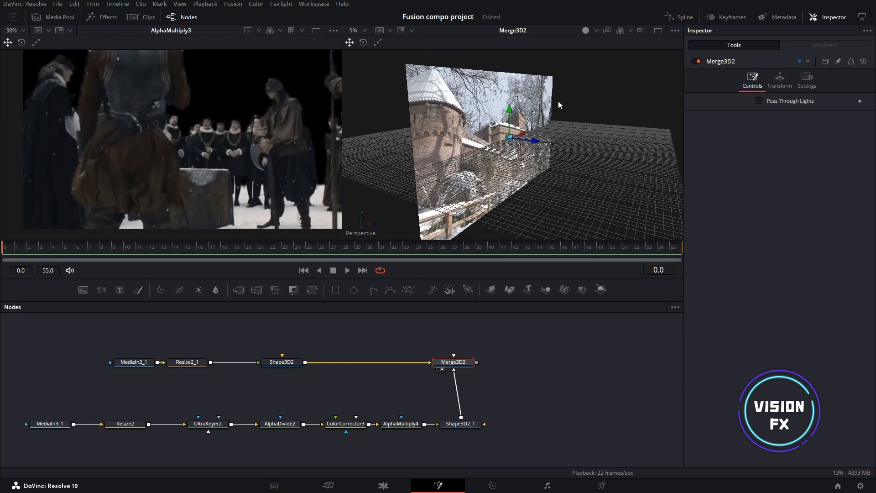
pyautogui.click(467, 425)
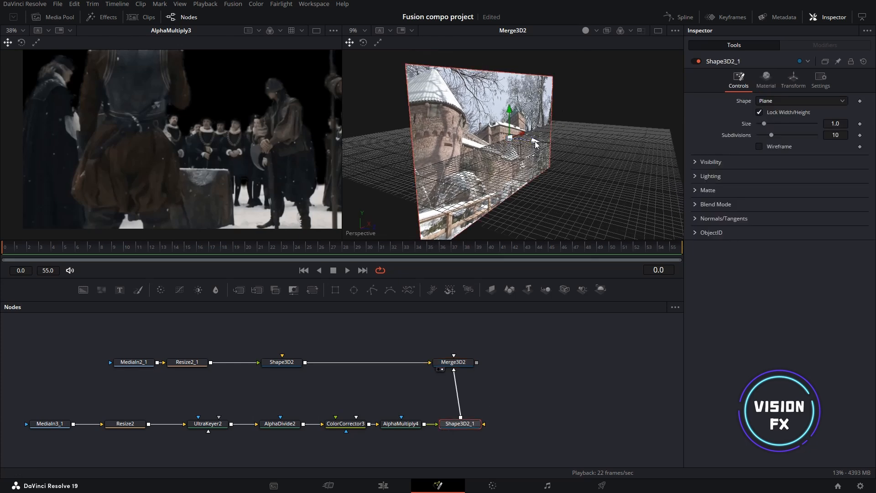
pyautogui.moveTo(535, 141); pyautogui.dragTo(585, 146)
pyautogui.hotkey('ctrl', 'z')
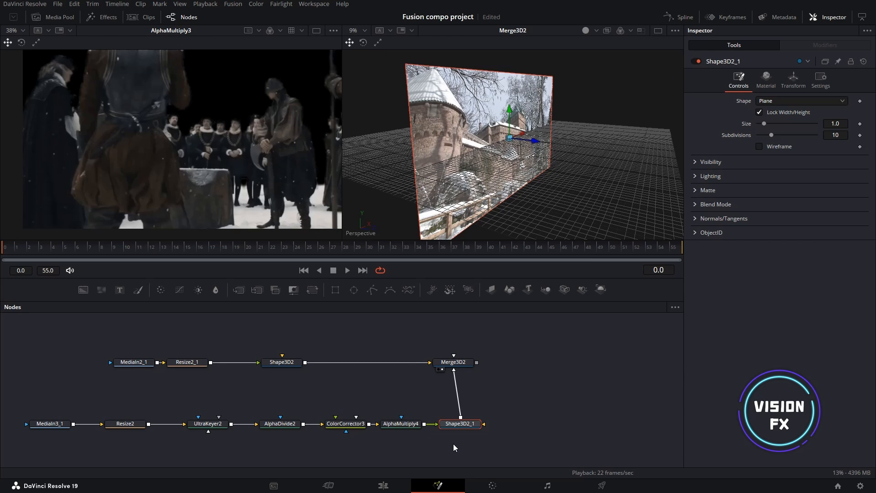
# - Move the Shape3D2 background plane back to about -1.7 on Z, and display Merge3D2 in the first viewer as well
pyautogui.click(279, 362)
pyautogui.moveTo(534, 141); pyautogui.dragTo(485, 150)
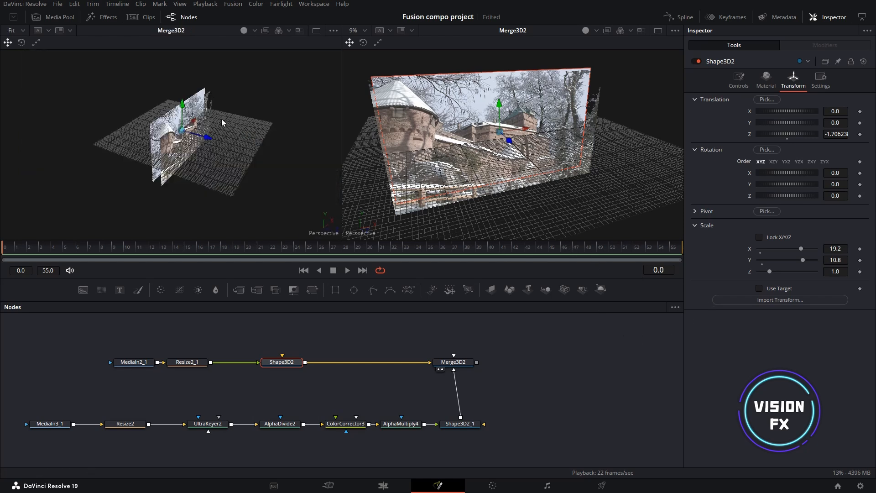
pyautogui.scroll(3, 223, 119)
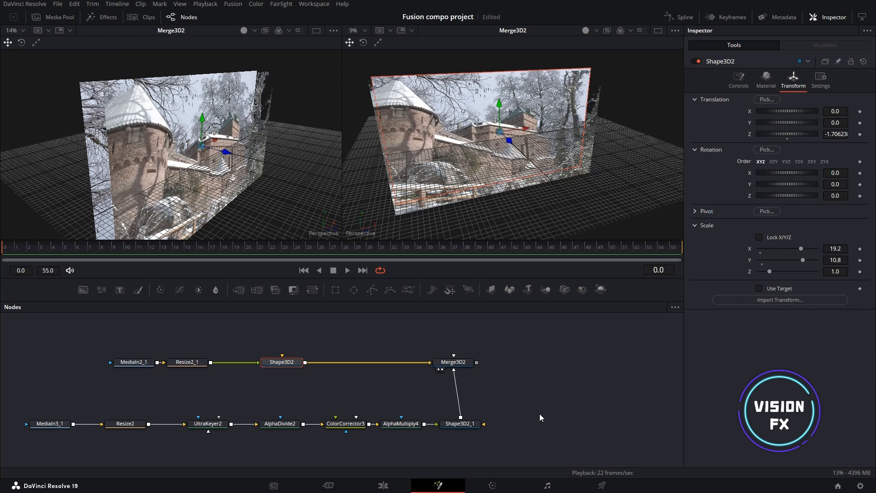
# - Save the project and add a Camera 3D node near Merge3D2
pyautogui.hotkey('ctrl', 's')
pyautogui.hotkey('shift', 'space')
pyautogui.write('camera 3d')
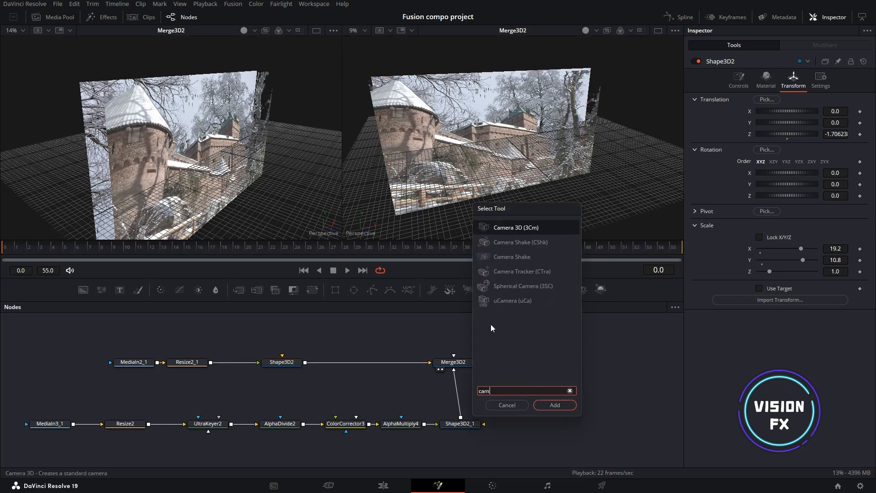
pyautogui.press('Return')
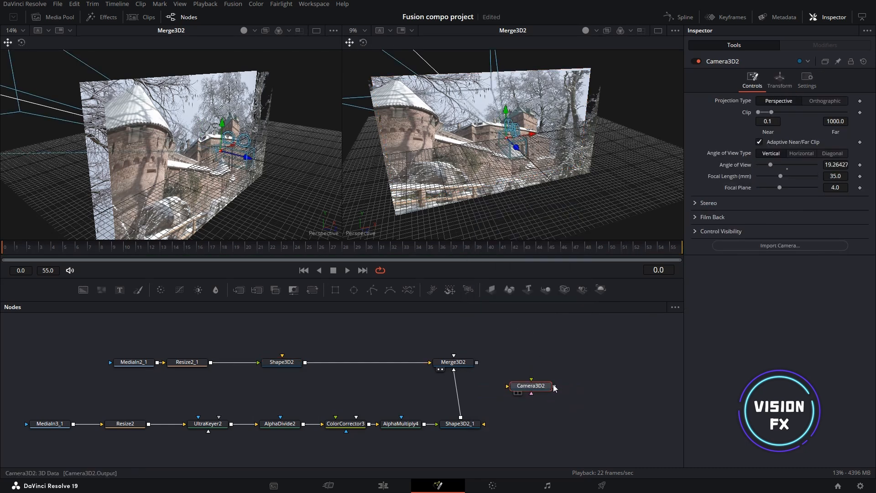
# - Connect Camera3D2 into Merge3D2 and pull the camera back along its Z axis, well in front of the image planes
pyautogui.moveTo(554, 387); pyautogui.dragTo(419, 387)
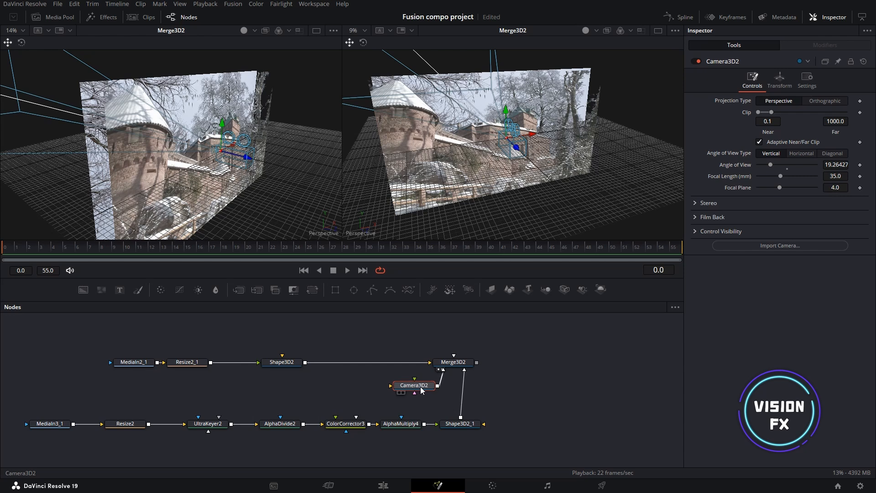
pyautogui.moveTo(495, 108); pyautogui.dragTo(540, 144)
pyautogui.moveTo(566, 152); pyautogui.dragTo(639, 179)
# - Add a Renderer 3D node after Camera3D2
pyautogui.hotkey('shift', 'space')
pyautogui.write('Camera 3D')
pyautogui.press('BackSpace')
pyautogui.press('BackSpace')
pyautogui.press('BackSpace')
pyautogui.press('BackSpace')
pyautogui.press('BackSpace')
pyautogui.press('BackSpace')
pyautogui.press('BackSpace')
pyautogui.press('BackSpace')
pyautogui.press('BackSpace')
pyautogui.write('Renderer 3D')
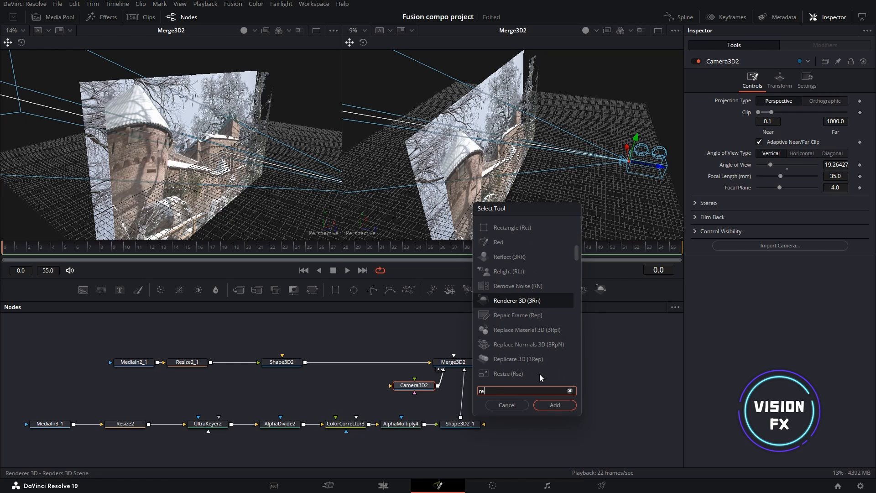
pyautogui.press('Return')
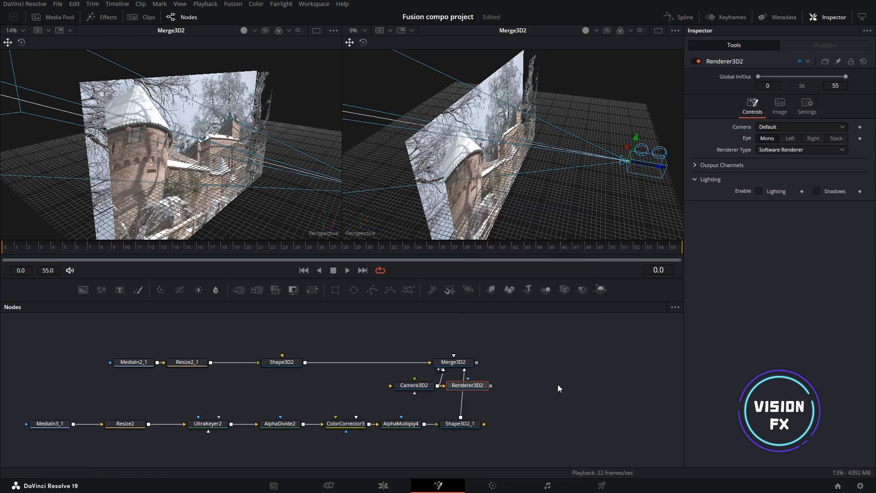
# - Move Renderer3D2 beside Merge3D2, connect Merge3D2's output into it, and display the renderer in the second viewer
pyautogui.moveTo(479, 388); pyautogui.dragTo(515, 369)
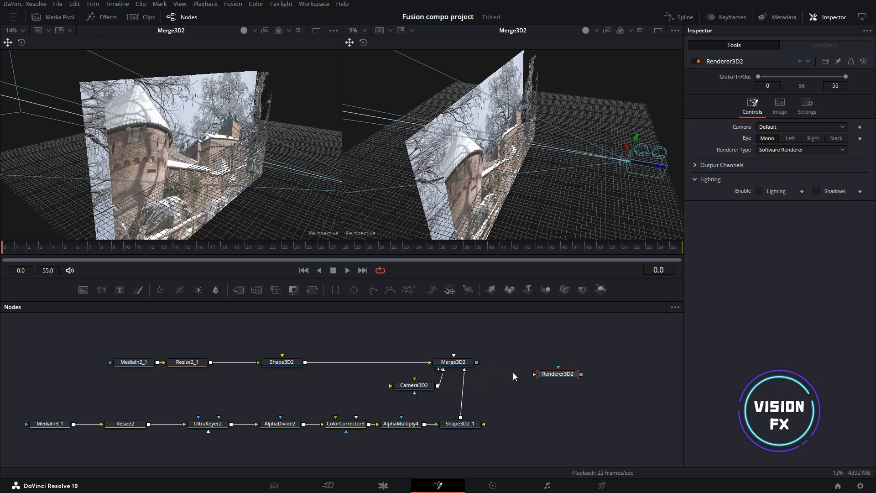
pyautogui.moveTo(478, 363); pyautogui.dragTo(486, 360)
pyautogui.moveTo(475, 171); pyautogui.dragTo(457, 128)
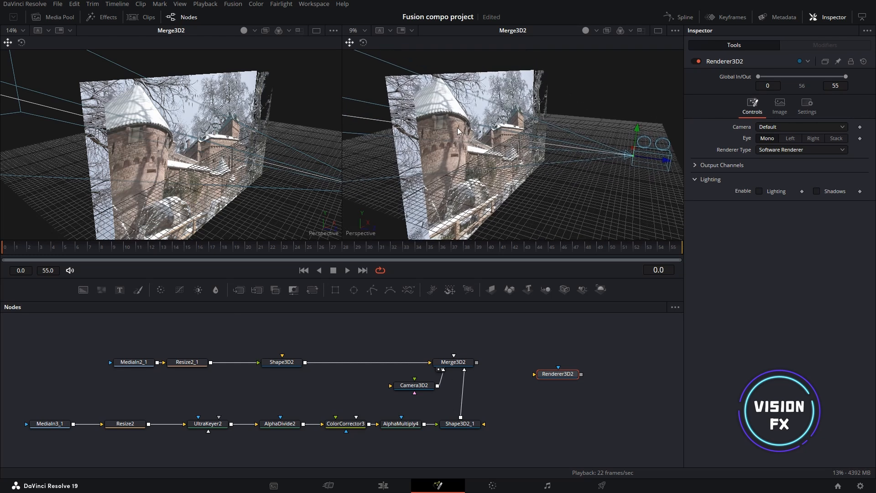
pyautogui.scroll(2, 457, 127)
pyautogui.moveTo(477, 363); pyautogui.dragTo(543, 370)
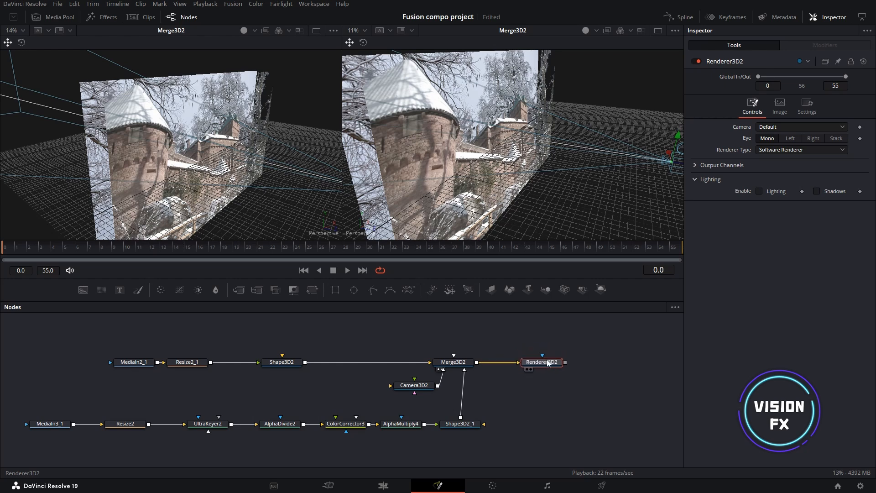
pyautogui.press('2')
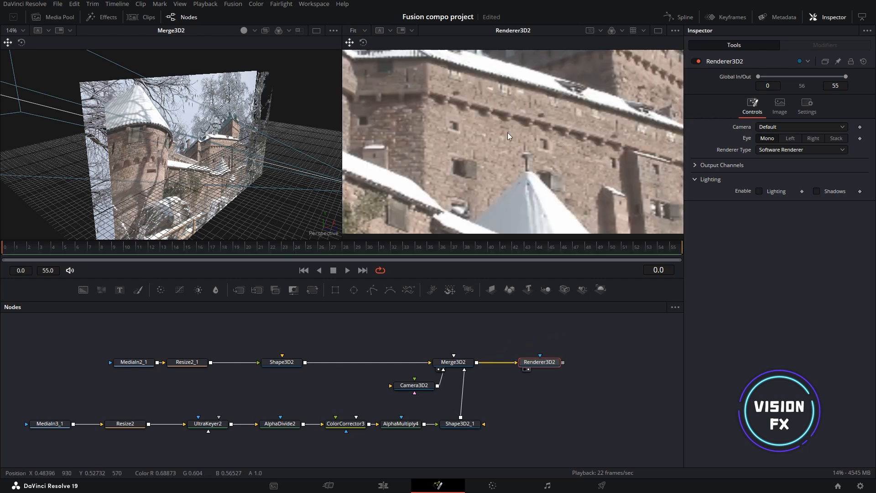
# - Pull Camera3D2 farther back from the image planes so the render frames the castle, tower and surrounding trees
pyautogui.moveTo(308, 143); pyautogui.dragTo(274, 137)
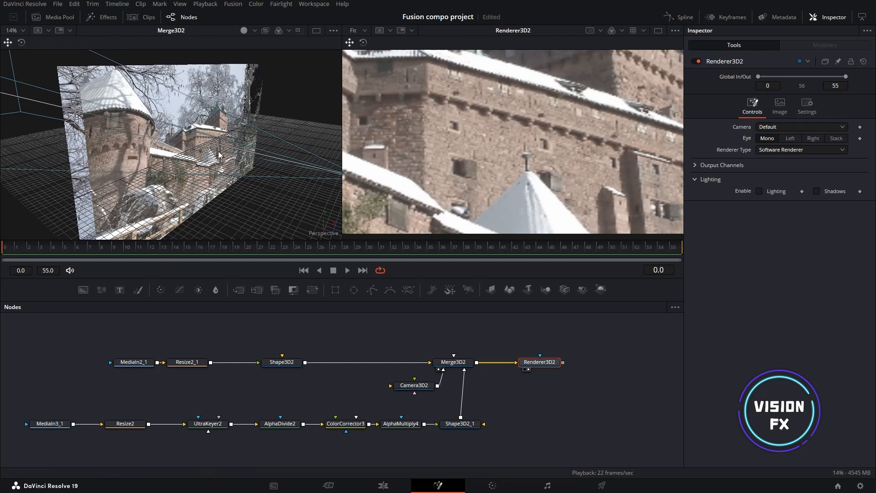
pyautogui.scroll(5, 219, 155)
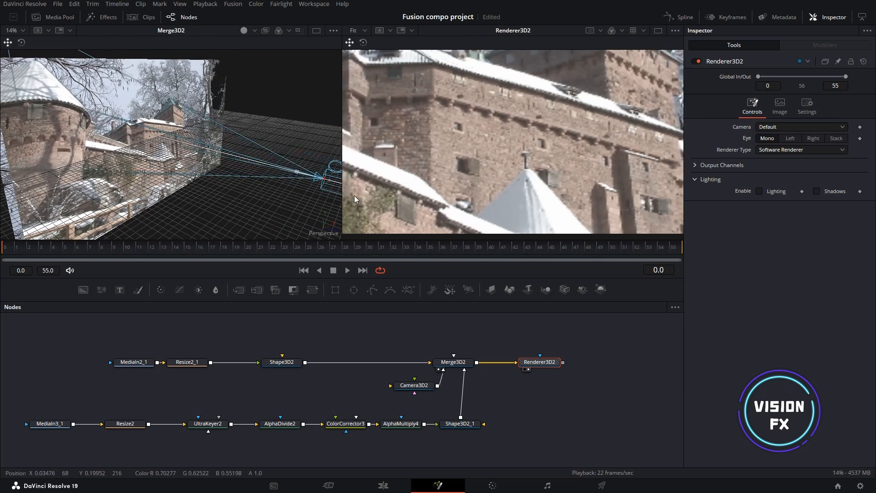
pyautogui.moveTo(327, 177); pyautogui.dragTo(278, 135)
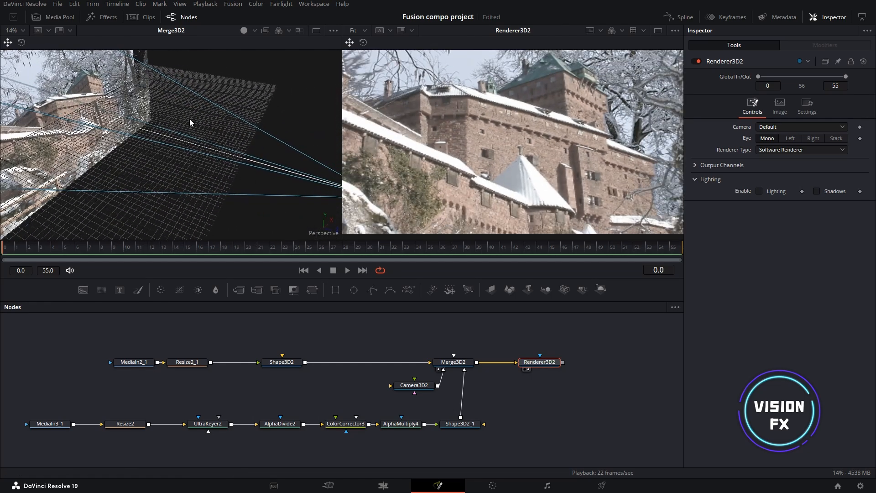
pyautogui.scroll(-5, 278, 168)
pyautogui.moveTo(264, 166); pyautogui.dragTo(343, 174)
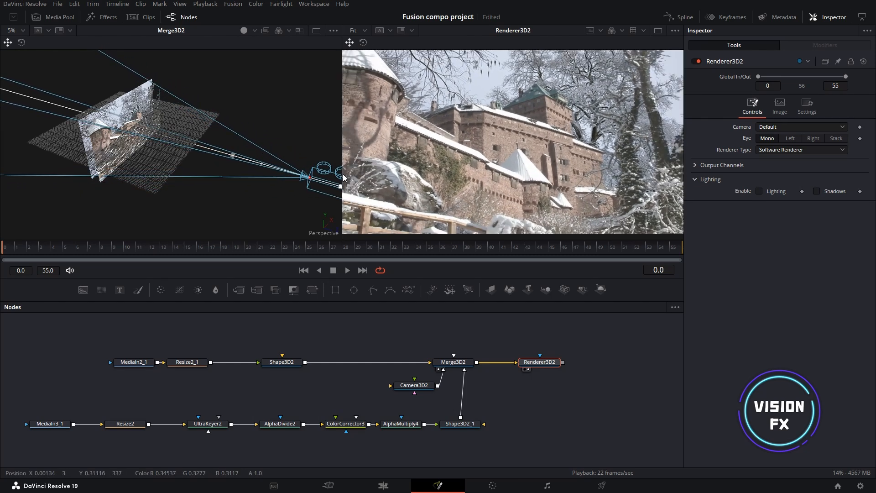
pyautogui.moveTo(283, 133); pyautogui.dragTo(188, 101)
pyautogui.moveTo(312, 209); pyautogui.dragTo(303, 209)
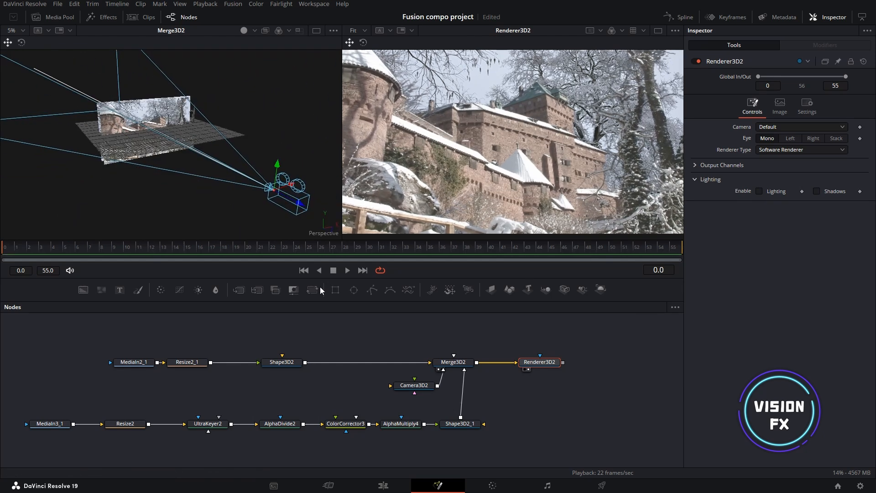
pyautogui.click(585, 388)
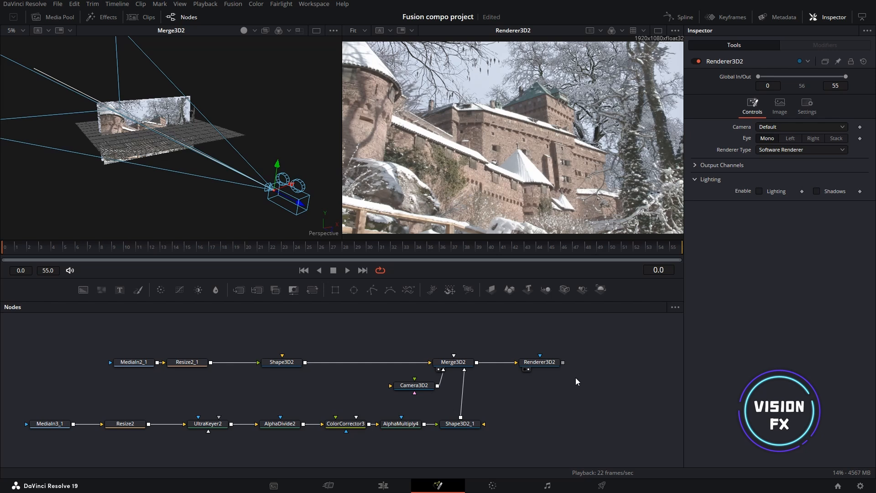
pyautogui.moveTo(192, 128); pyautogui.dragTo(176, 105)
pyautogui.rightClick(176, 105)
pyautogui.click(182, 123)
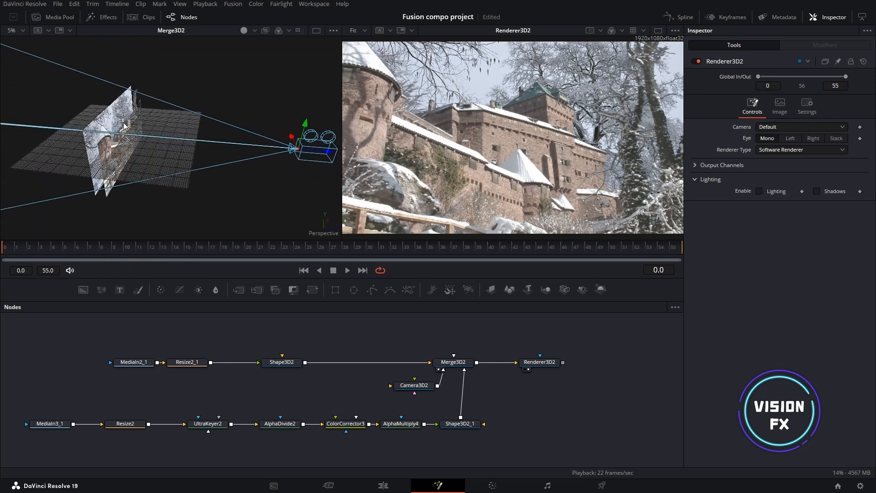
# - Select the whole 3D scene node tree, from the media inputs through Renderer3D2, and move it just below the Greenscreen group
pyautogui.scroll(-3, 423, 350)
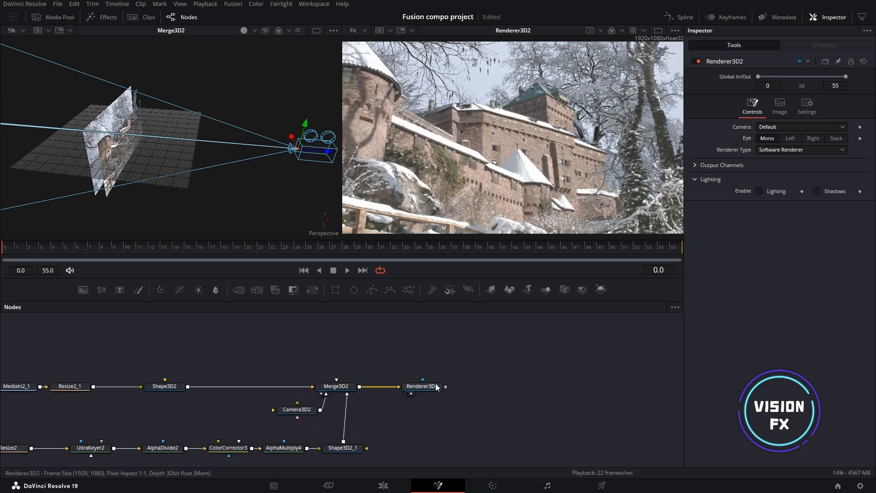
pyautogui.scroll(5, 420, 394)
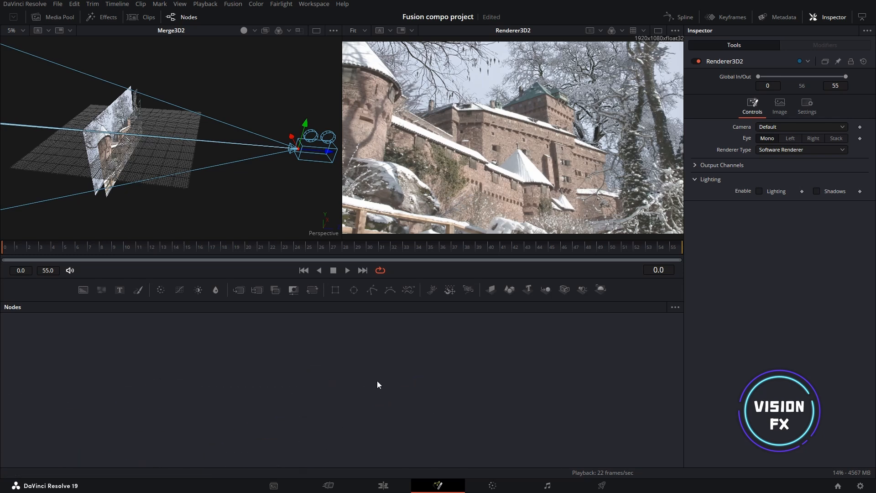
pyautogui.scroll(3, 385, 325)
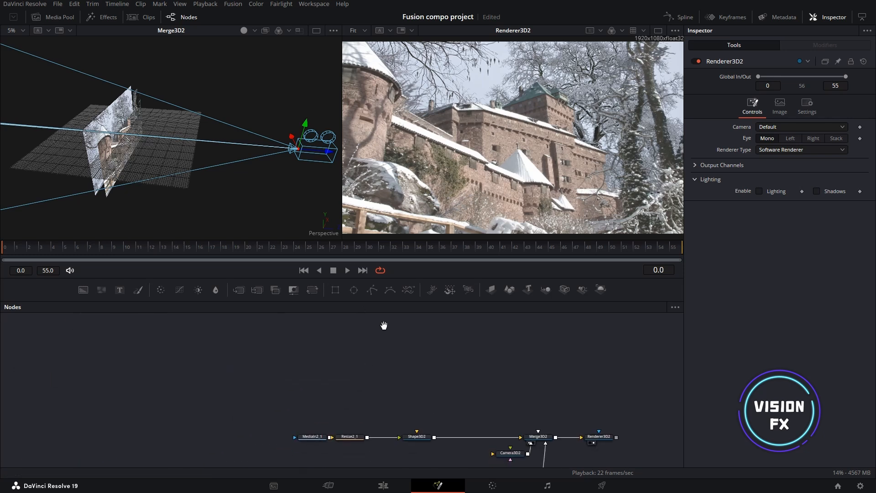
pyautogui.scroll(-5, 385, 325)
pyautogui.scroll(-2, 446, 420)
pyautogui.moveTo(446, 421); pyautogui.dragTo(187, 376)
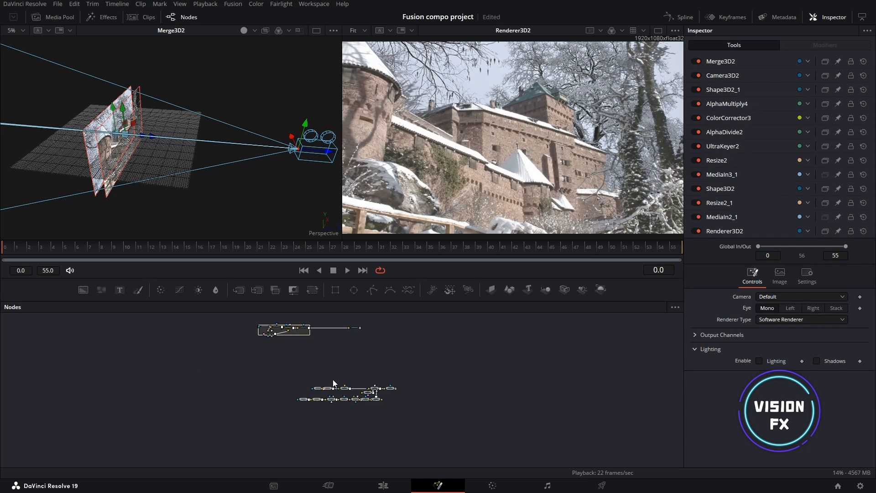
pyautogui.click(391, 391)
pyautogui.scroll(5, 343, 347)
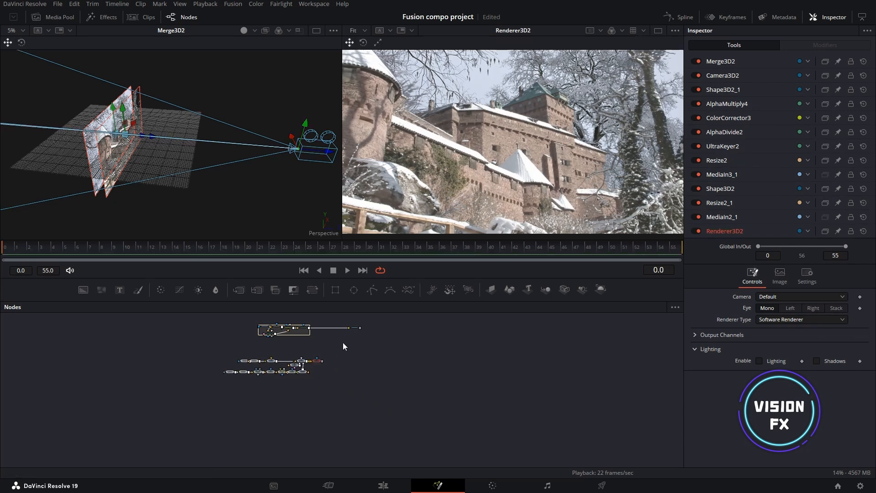
# - Add a Merge node and place it between the Greenscreen group and MediaOut1_1
pyautogui.hotkey('shift', 'space')
pyautogui.write('merg')
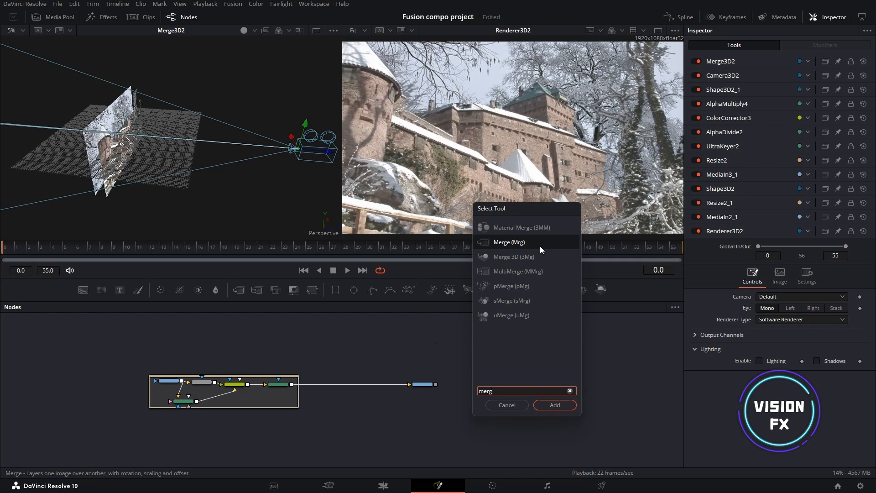
pyautogui.doubleClick(541, 247)
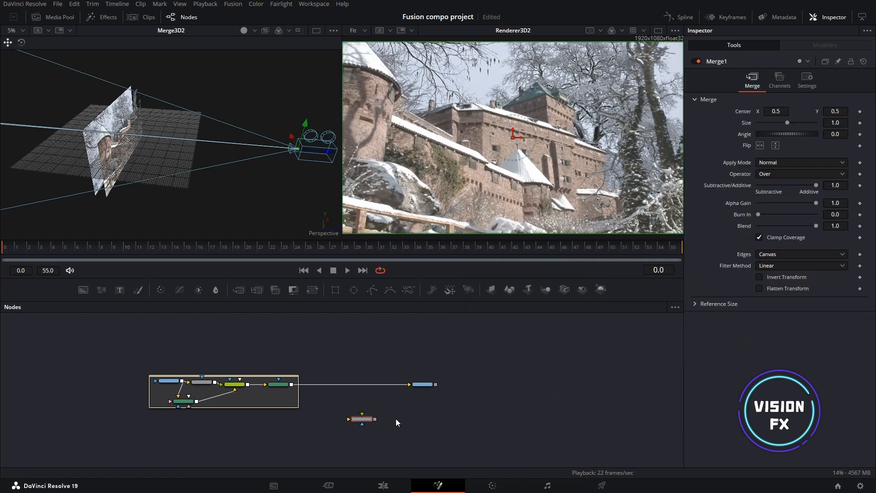
pyautogui.moveTo(369, 423); pyautogui.dragTo(377, 402)
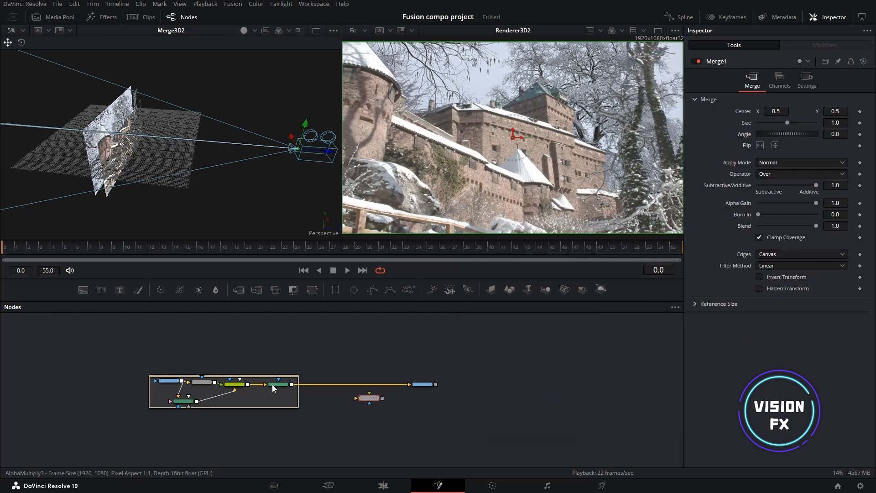
# - Connect AlphaMultiply3 as foreground and Renderer3D2 as background of Merge1, and display Merge1 in the second viewer
pyautogui.moveTo(293, 384); pyautogui.dragTo(370, 340)
pyautogui.scroll(-3, 411, 401)
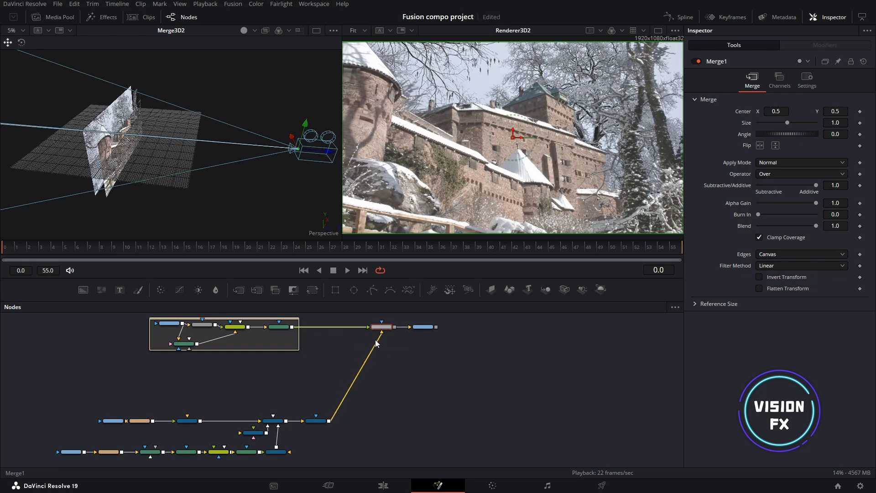
pyautogui.press('2')
# - Place Merge1 in line after AlphaMultiply3 and connect its output to MediaOut1_1 in place of the direct link
pyautogui.moveTo(394, 378); pyautogui.dragTo(365, 401)
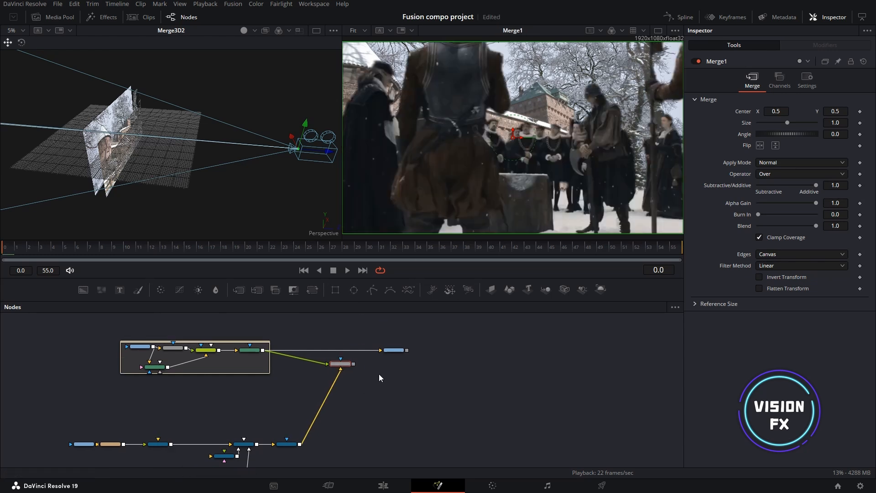
pyautogui.scroll(-2, 375, 383)
pyautogui.scroll(4, 367, 358)
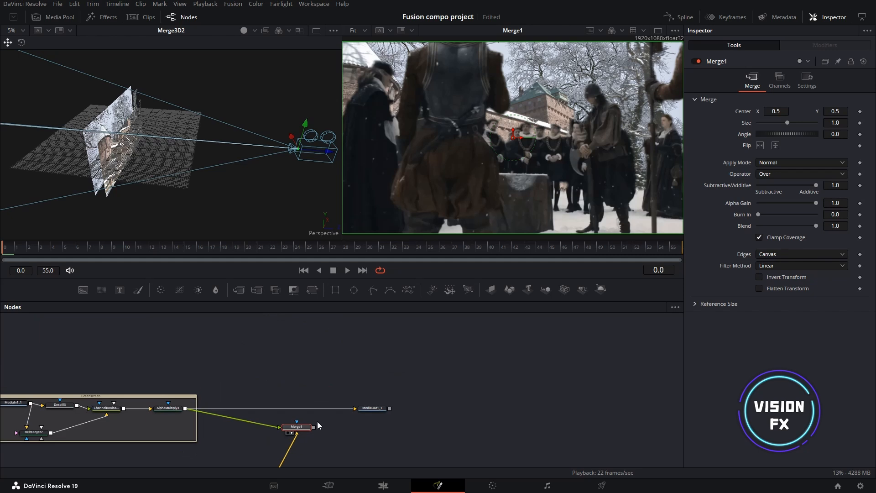
pyautogui.moveTo(313, 427); pyautogui.dragTo(546, 400)
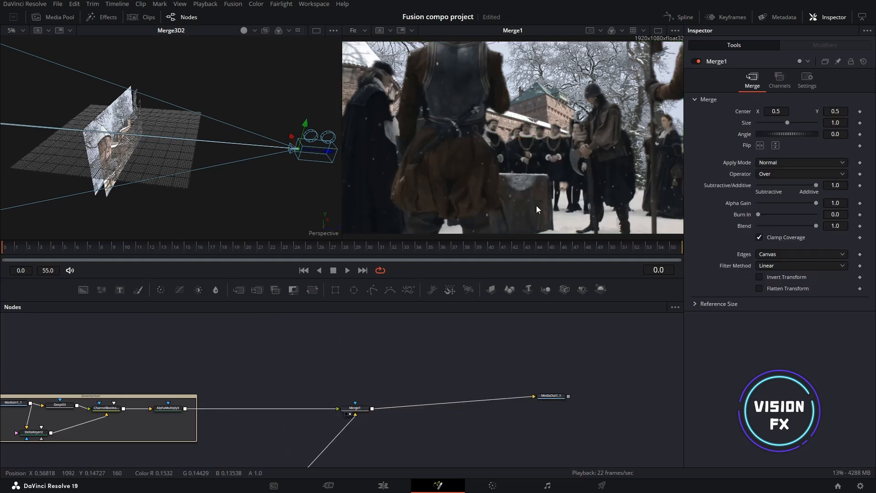
# - Play back the composite and examine how the castle background sits behind the moving actors
pyautogui.press('space')
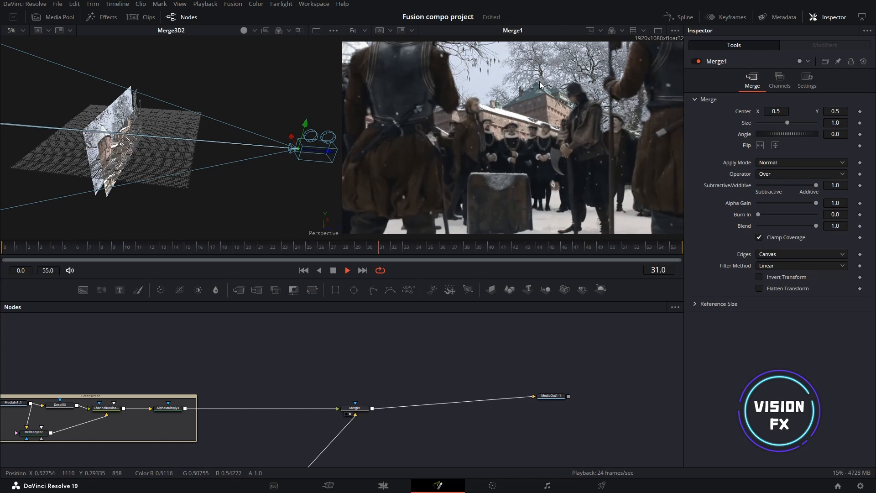
pyautogui.scroll(3, 516, 137)
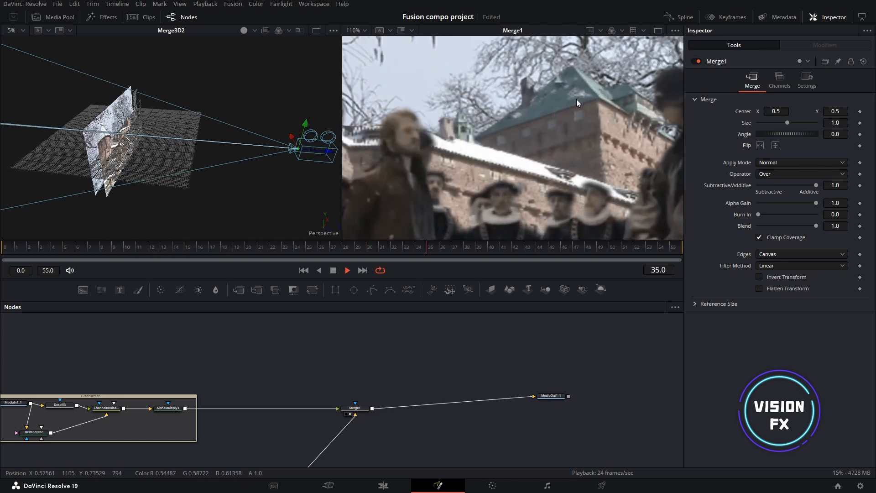
pyautogui.hotkey('ctrl', 'f')
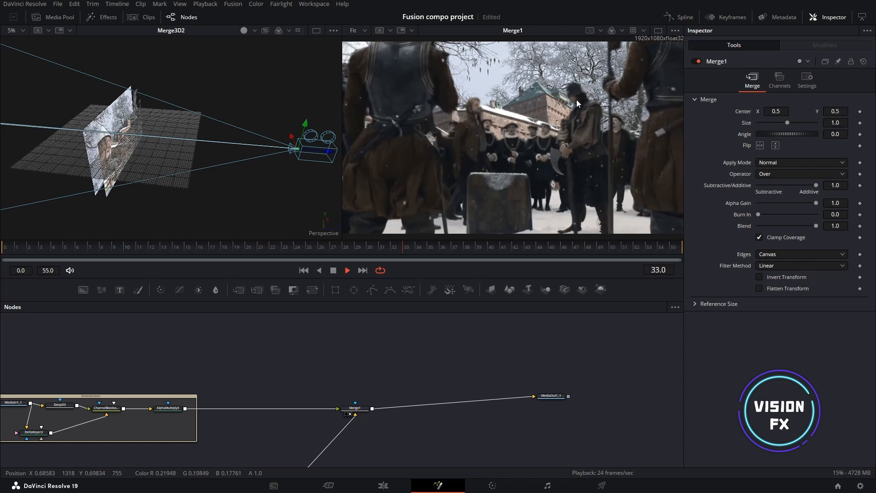
pyautogui.press('space')
# - Display MediaIn1_1 in the first viewer and feed a copy of it into Merge1's foreground in place of AlphaMultiply3
pyautogui.moveTo(125, 382); pyautogui.dragTo(348, 358)
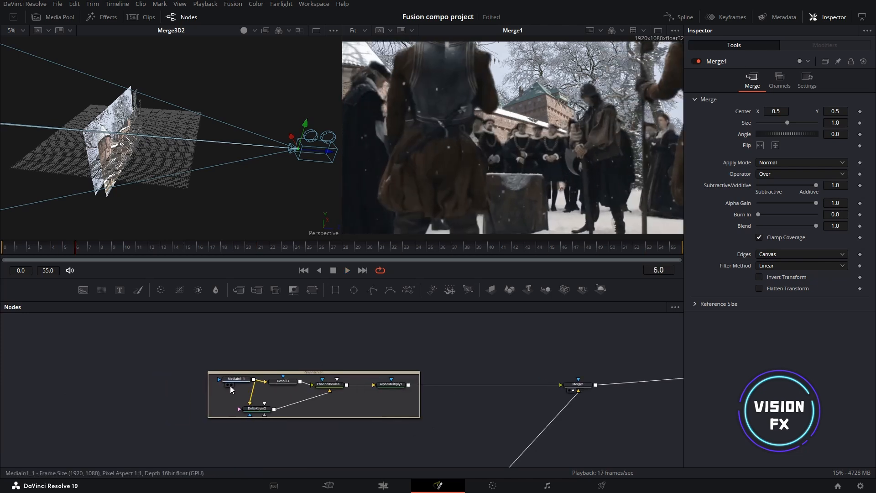
pyautogui.press('1')
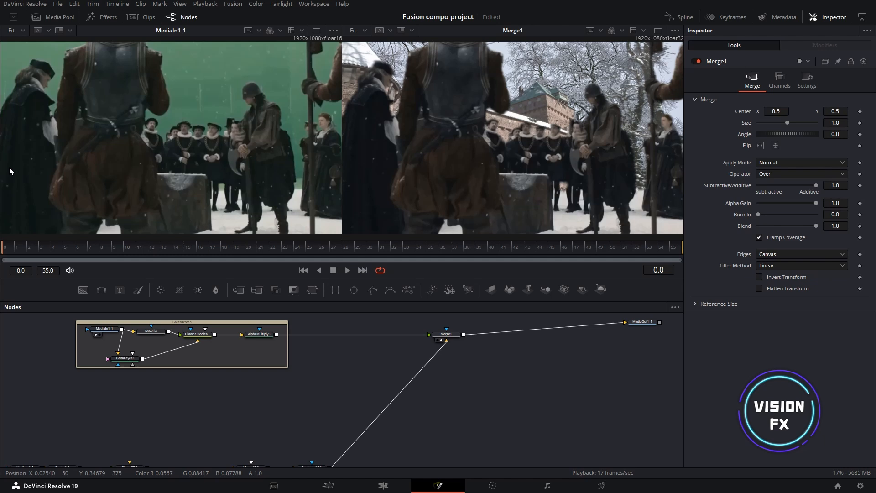
pyautogui.click(105, 329)
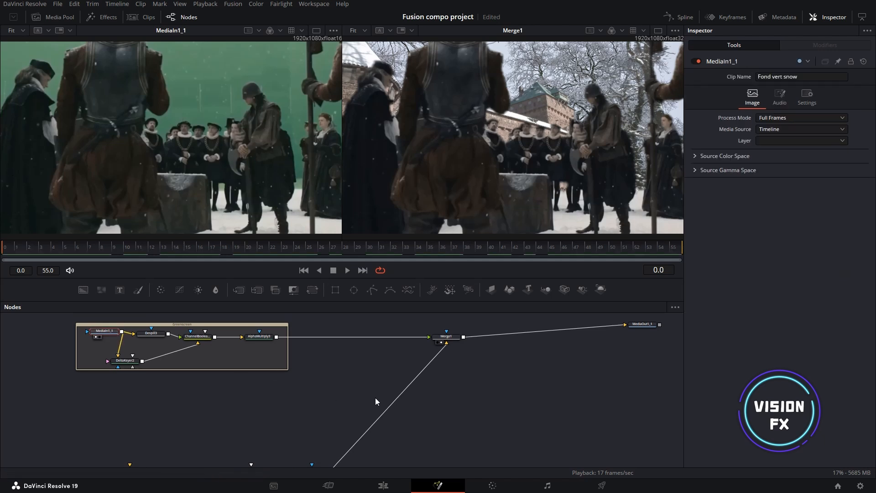
pyautogui.hotkey('ctrl', 'c')
pyautogui.hotkey('ctrl', 'v')
pyautogui.moveTo(469, 397); pyautogui.dragTo(456, 321)
pyautogui.scroll(2, 411, 351)
pyautogui.moveTo(398, 351); pyautogui.dragTo(401, 325)
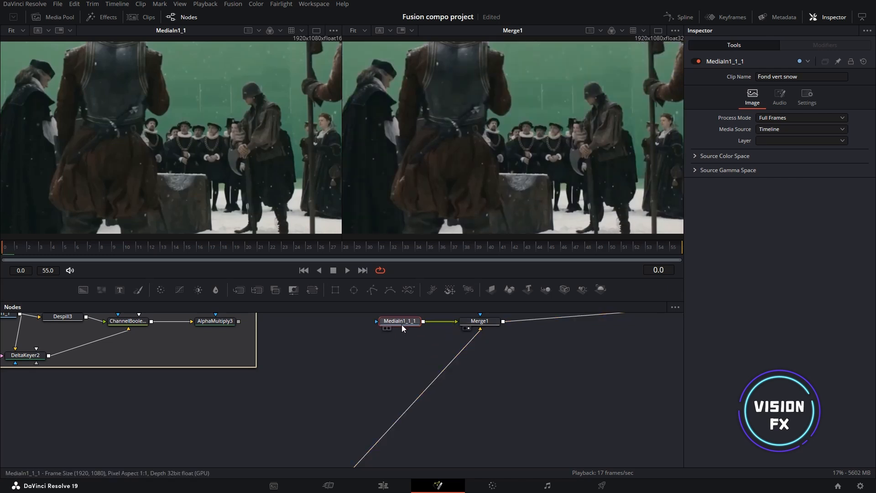
# - Set Merge1's Blend to 0.858 and go through the shot to frame 55, comparing the green screen's motion with the background
pyautogui.click(477, 321)
pyautogui.moveTo(816, 225)
pyautogui.mouseDown()
pyautogui.moveTo(782, 226)
pyautogui.moveTo(808, 220)
pyautogui.mouseUp()
pyautogui.scroll(3, 578, 92)
pyautogui.scroll(4, 578, 93)
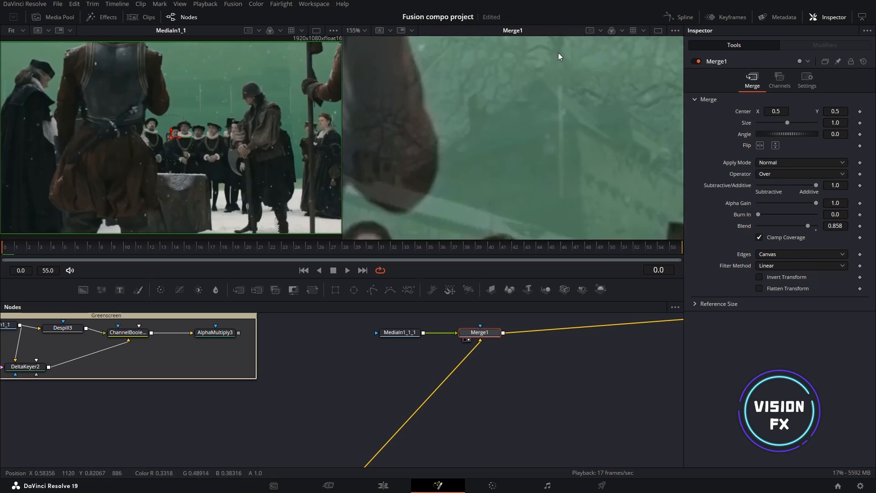
pyautogui.moveTo(14, 252); pyautogui.dragTo(815, 247)
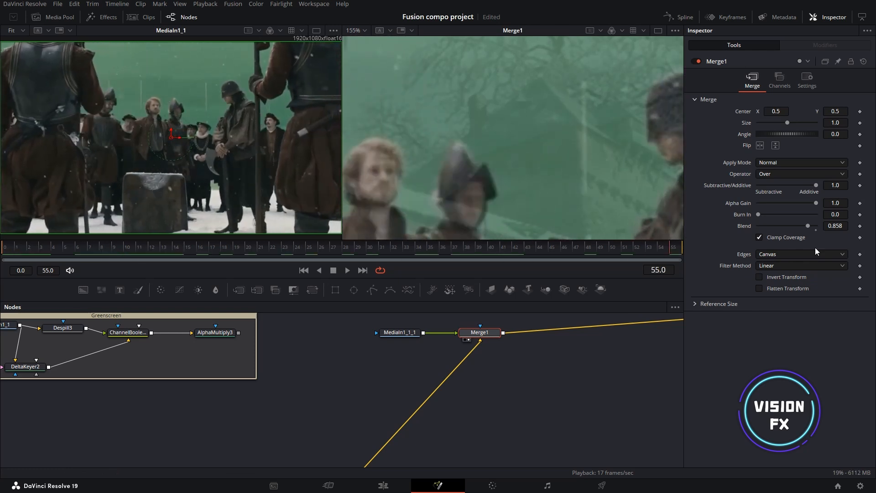
pyautogui.press('space')
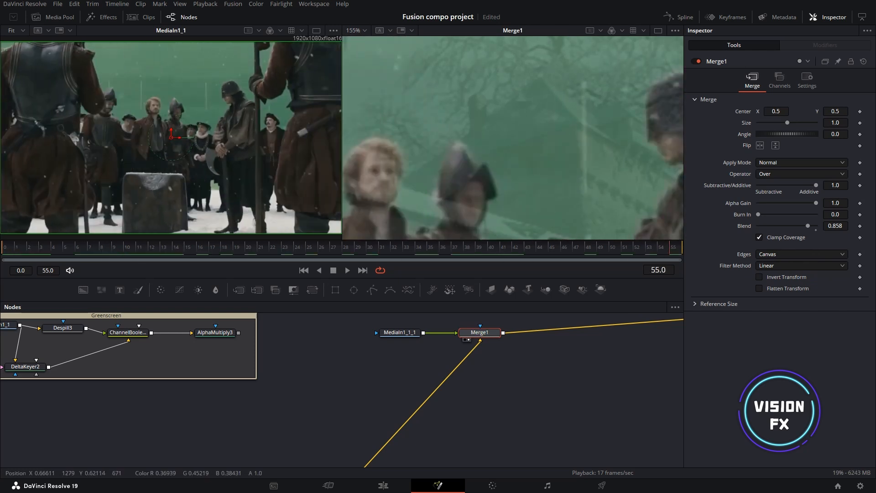
# - Insert a Transform node between Renderer3D2 and Merge1 to reposition the castle background
pyautogui.moveTo(541, 369); pyautogui.dragTo(648, 258)
pyautogui.click(490, 371)
pyautogui.hotkey('shift', 'space')
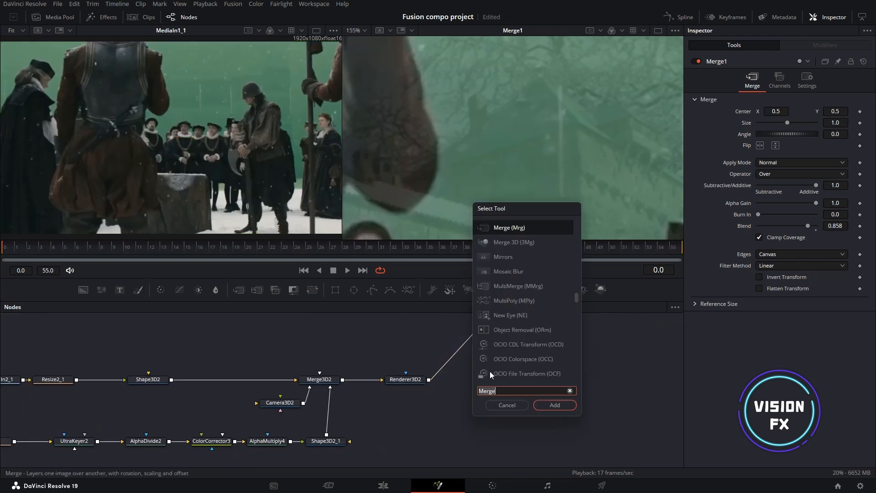
pyautogui.write('tran')
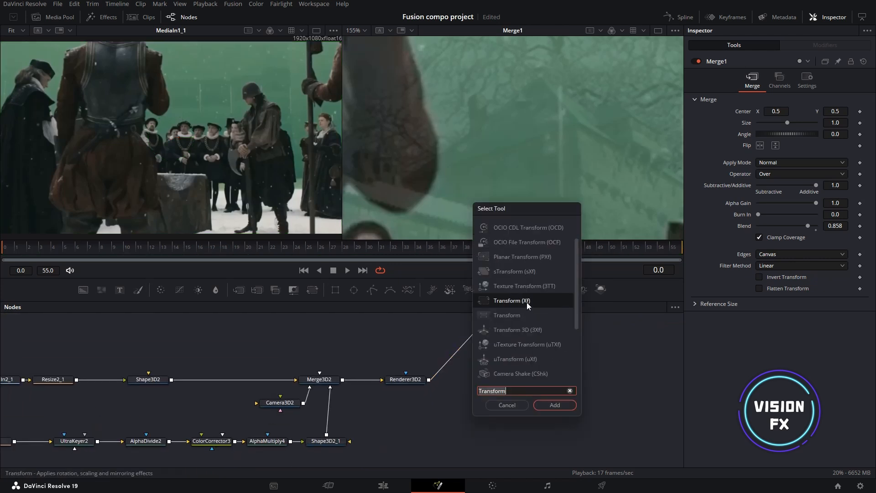
pyautogui.doubleClick(527, 301)
pyautogui.moveTo(476, 353); pyautogui.dragTo(485, 325)
# - Move Transform1's Center to about X 0.515, Y 0.488 at frame 0 and compare the background's alignment through frame 55
pyautogui.scroll(-6, 575, 121)
pyautogui.moveTo(532, 188); pyautogui.dragTo(533, 186)
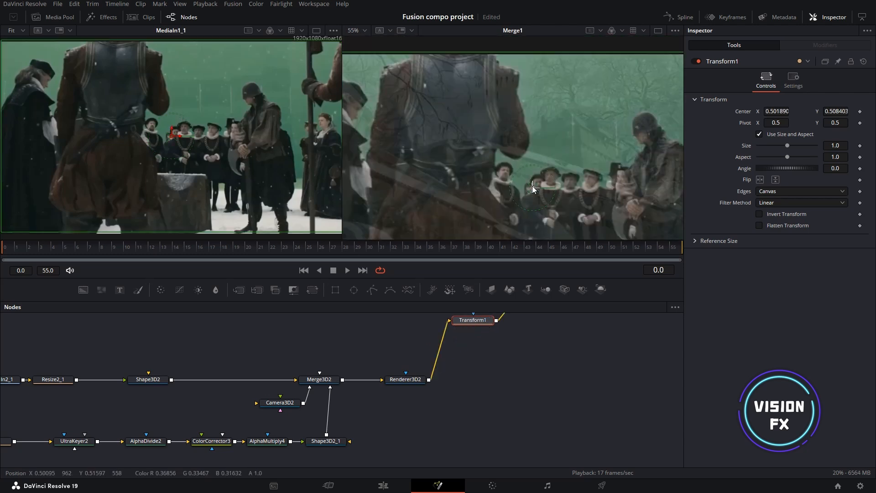
pyautogui.scroll(2, 588, 93)
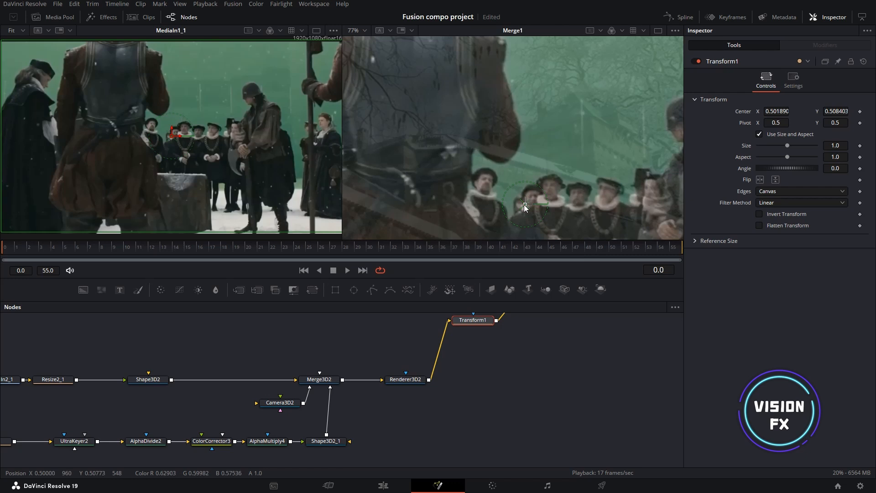
pyautogui.moveTo(525, 206); pyautogui.dragTo(534, 214)
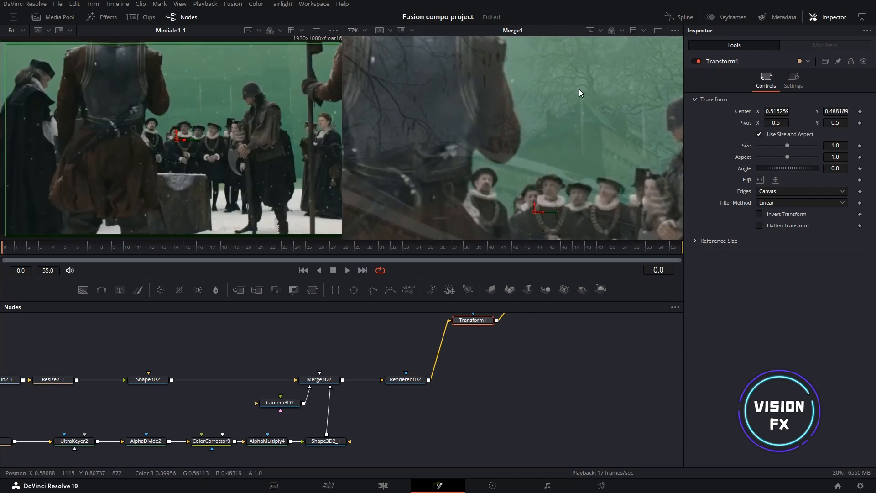
pyautogui.scroll(3, 582, 91)
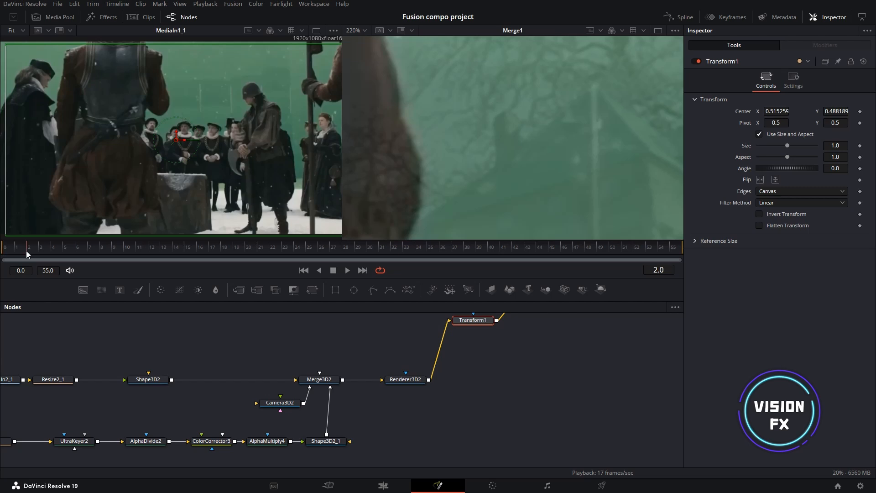
pyautogui.moveTo(26, 250); pyautogui.dragTo(682, 248)
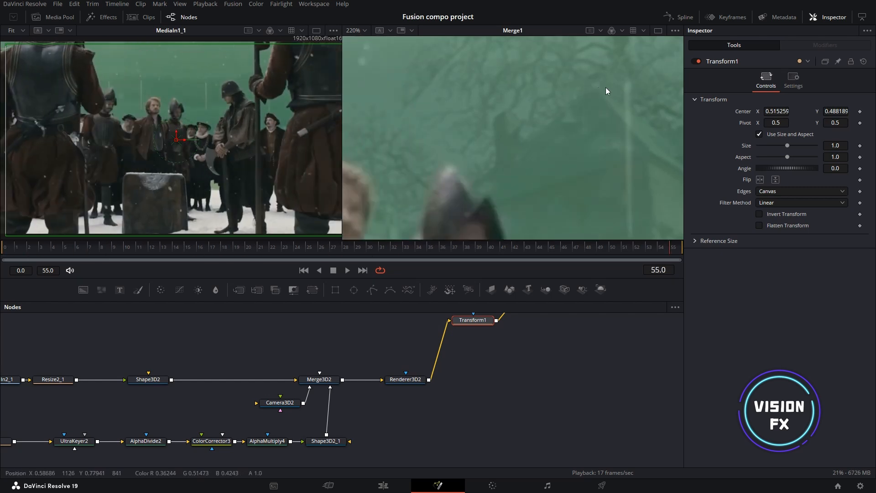
# - Keyframe Camera3D2's X and Y translation at frame 0
pyautogui.moveTo(259, 366); pyautogui.dragTo(327, 340)
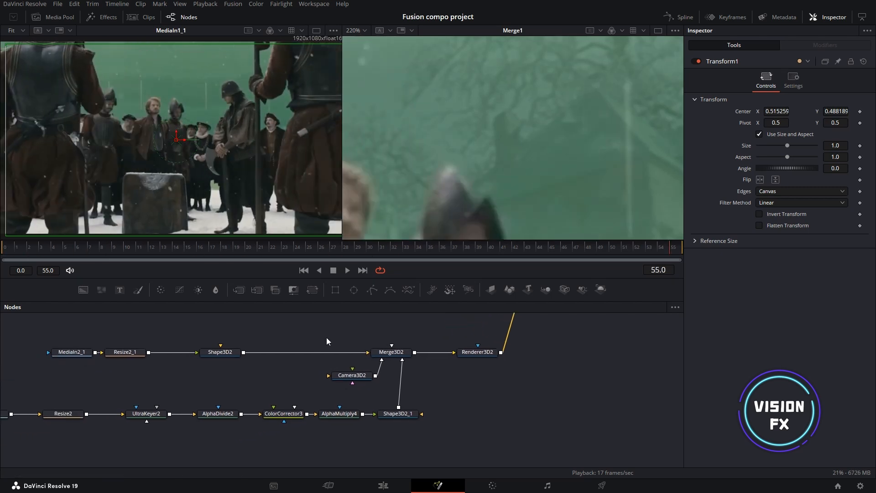
pyautogui.click(2, 245)
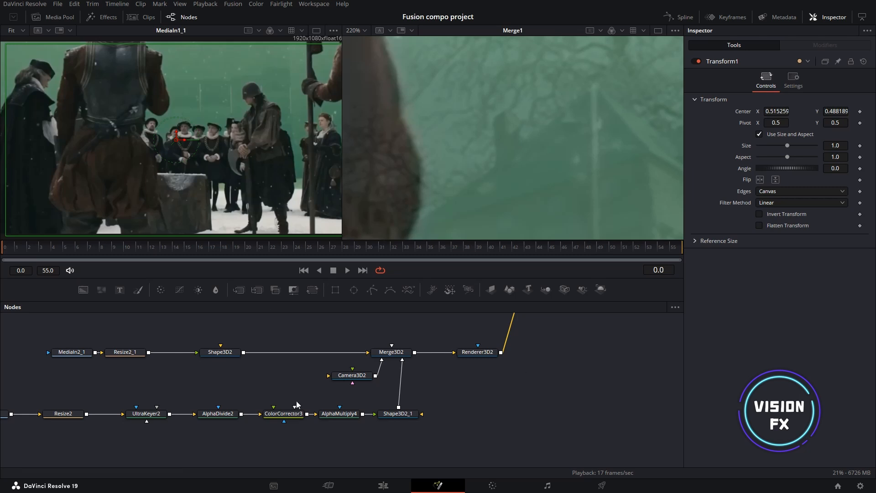
pyautogui.click(363, 375)
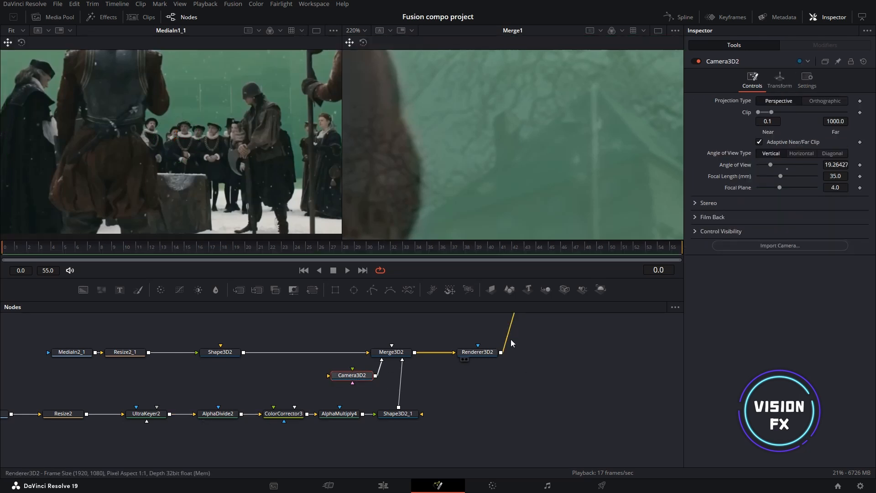
pyautogui.click(780, 82)
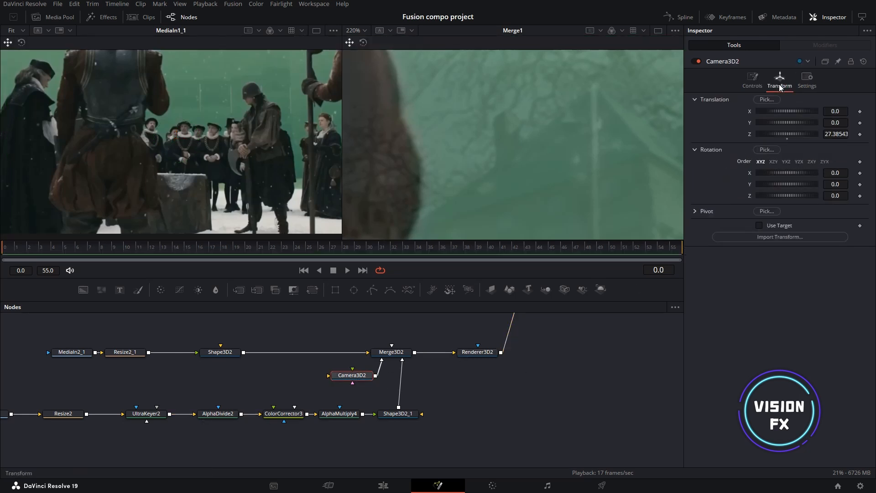
pyautogui.click(860, 111)
pyautogui.click(861, 122)
# - At frame 55 set Camera3D2's translation to X -0.29 and Y -0.058, and compare the background's position with the first frame
pyautogui.moveTo(288, 249); pyautogui.dragTo(680, 245)
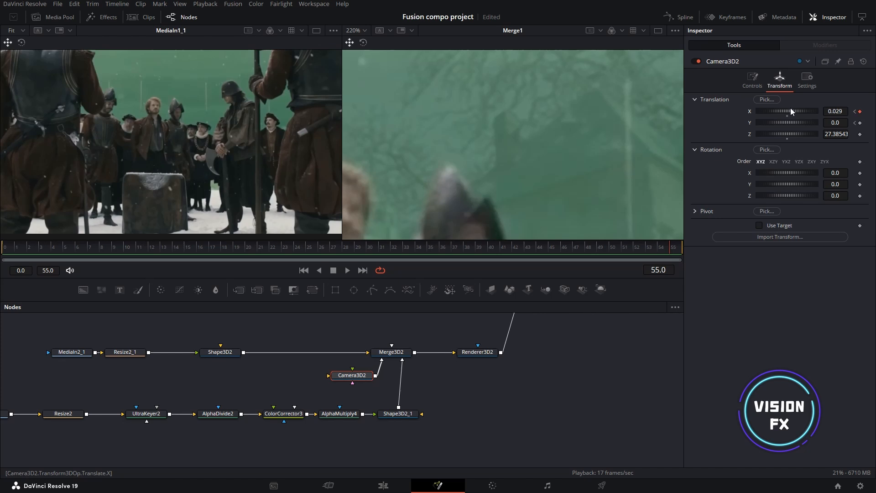
pyautogui.moveTo(791, 107); pyautogui.dragTo(798, 119)
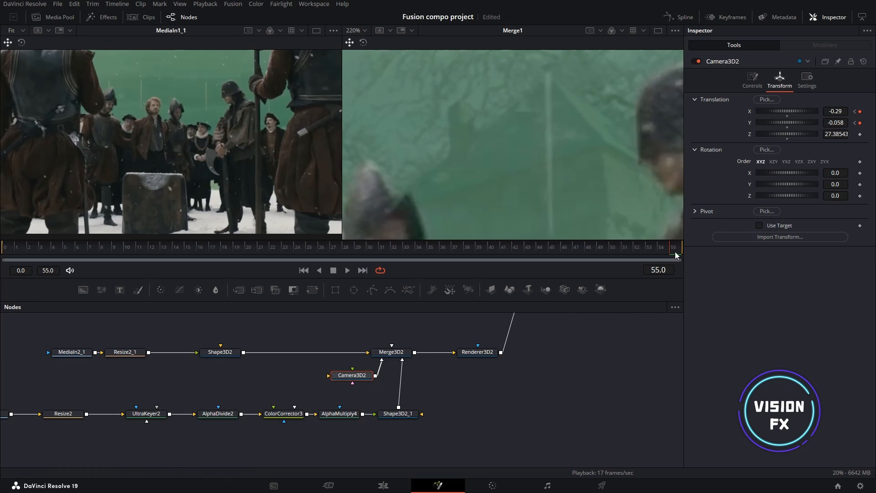
pyautogui.click(7, 248)
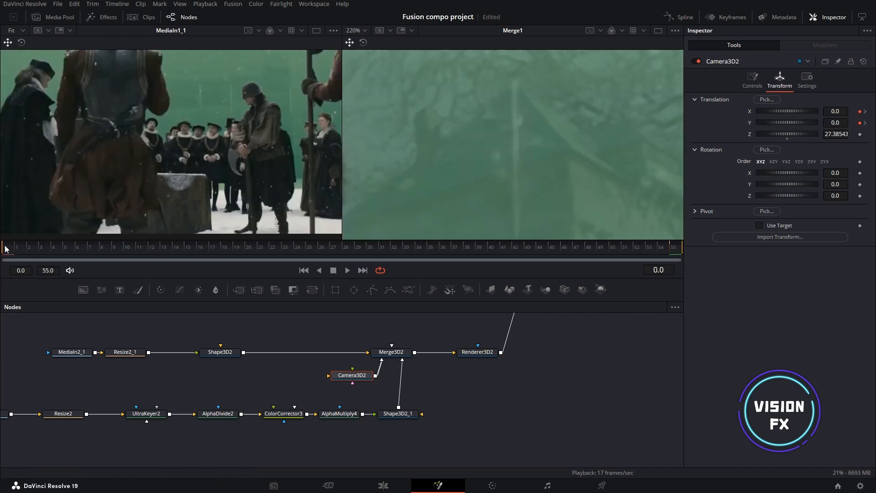
pyautogui.click(674, 248)
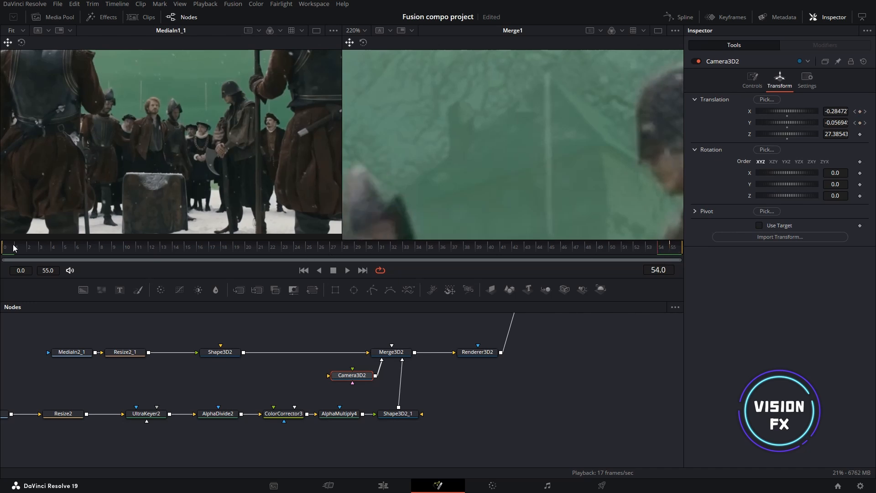
pyautogui.click(304, 270)
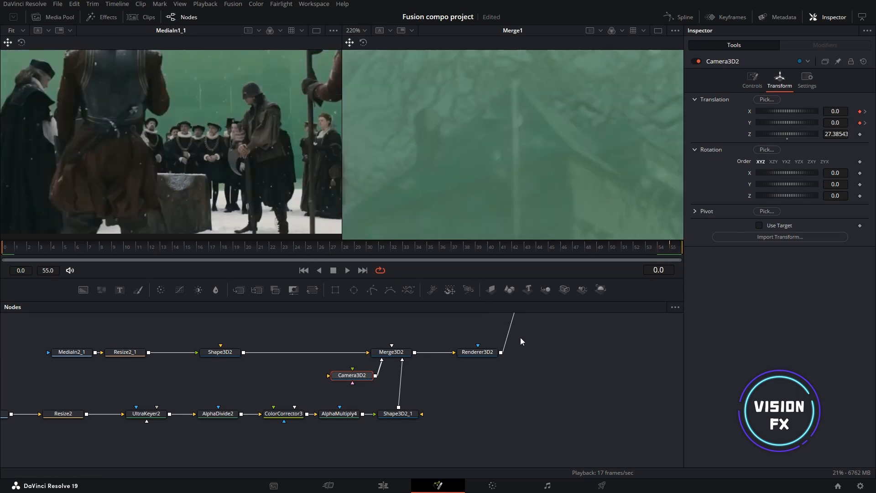
# - Delete the Transform1 node between Renderer3D2 and Merge1
pyautogui.moveTo(546, 364); pyautogui.dragTo(508, 423)
pyautogui.click(519, 353)
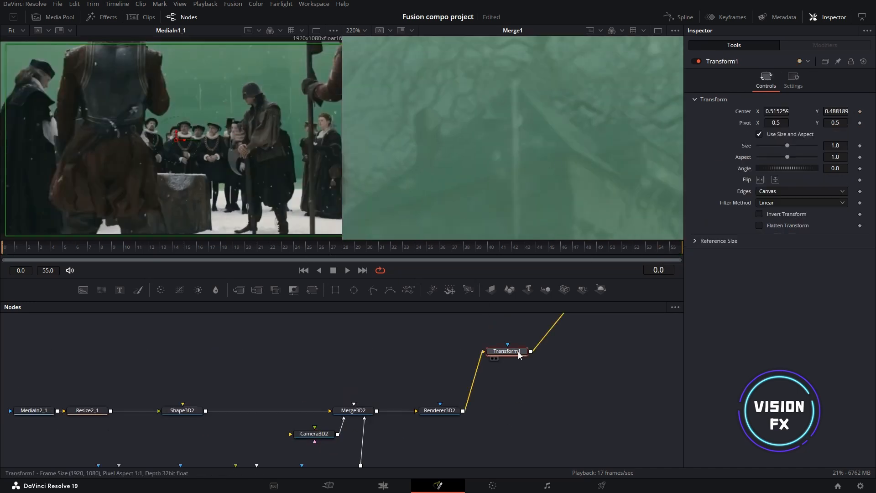
pyautogui.press('Delete')
# - Feed AlphaMultiply3 back into Merge1's foreground and delete the MediaIn1_1_1 copy
pyautogui.moveTo(518, 354); pyautogui.dragTo(480, 475)
pyautogui.moveTo(601, 323); pyautogui.dragTo(535, 364)
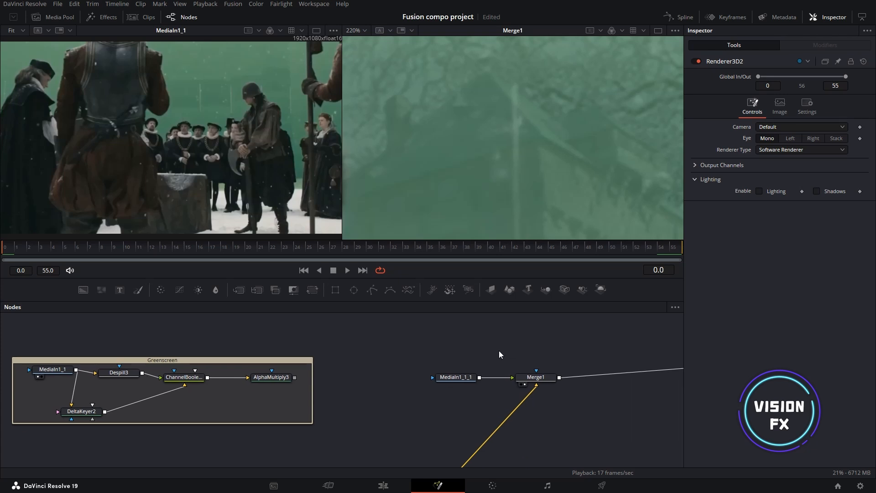
pyautogui.moveTo(295, 377); pyautogui.dragTo(447, 404)
pyautogui.press('Delete')
pyautogui.hotkey('ctrl', 'f')
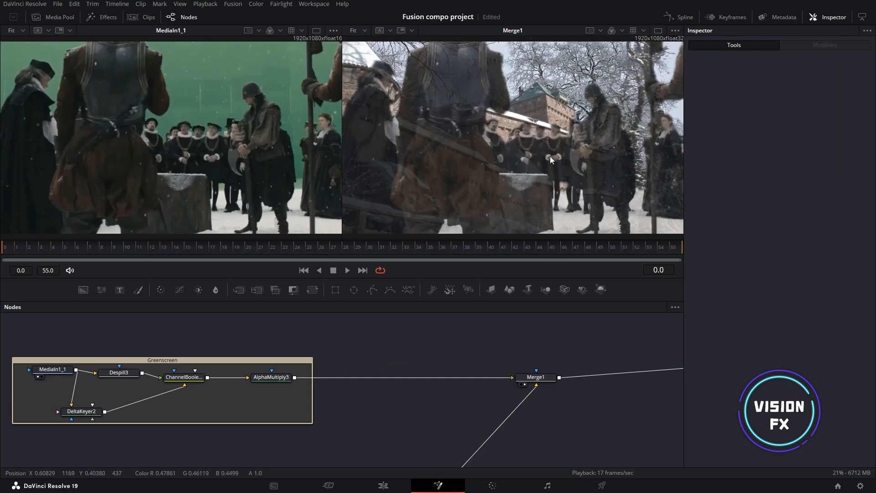
# - Set Merge1's Blend to 1.0 and play back the composite to judge the background's motion
pyautogui.press('space')
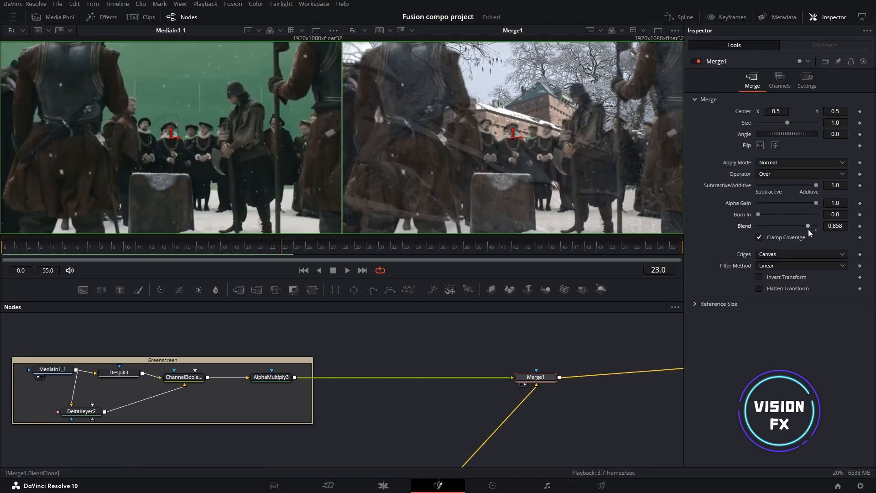
pyautogui.moveTo(809, 225); pyautogui.dragTo(817, 226)
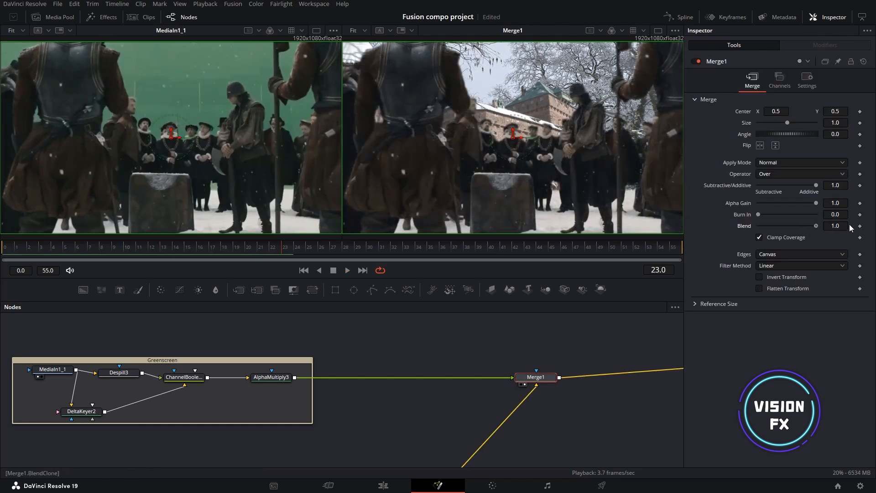
pyautogui.press('space')
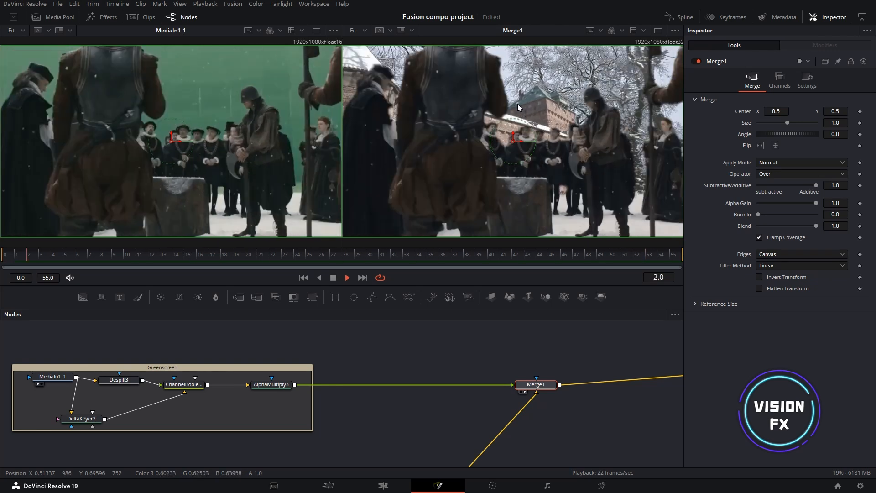
pyautogui.press('space')
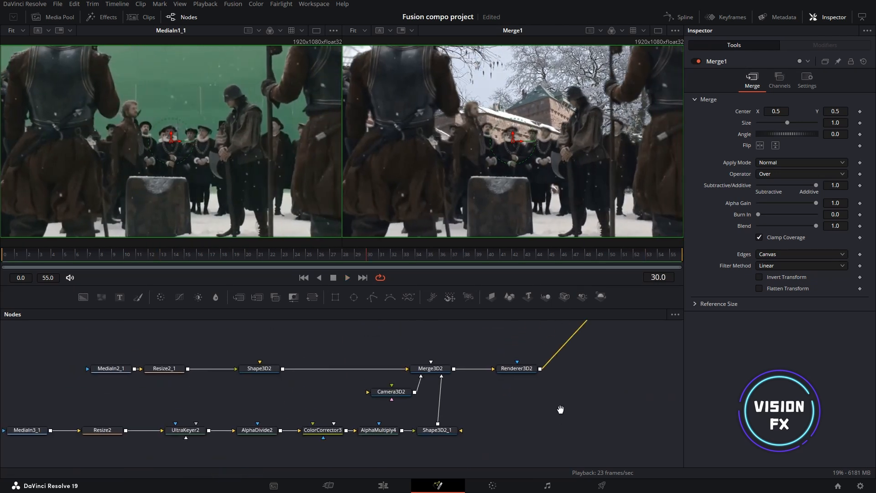
# - Display Renderer3D2 in the second viewer, compare the castle layers' parallax at different frames, and save the project
pyautogui.moveTo(517, 369); pyautogui.dragTo(566, 103)
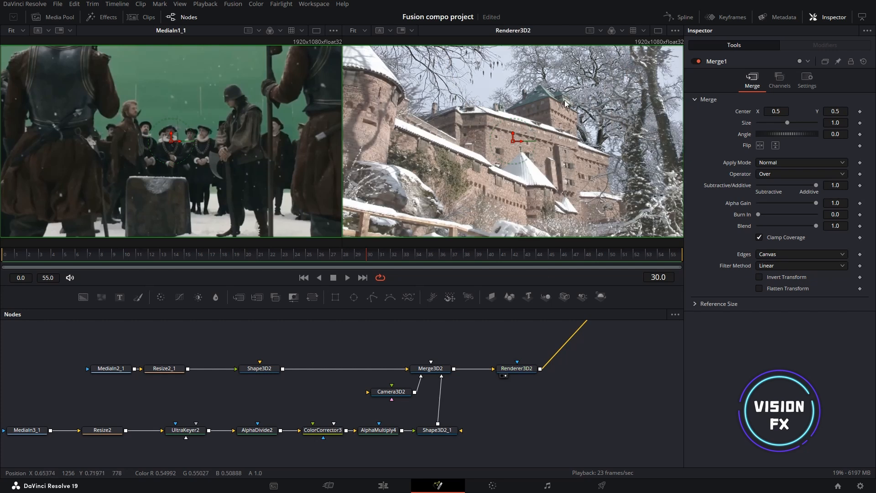
pyautogui.scroll(-1, 566, 93)
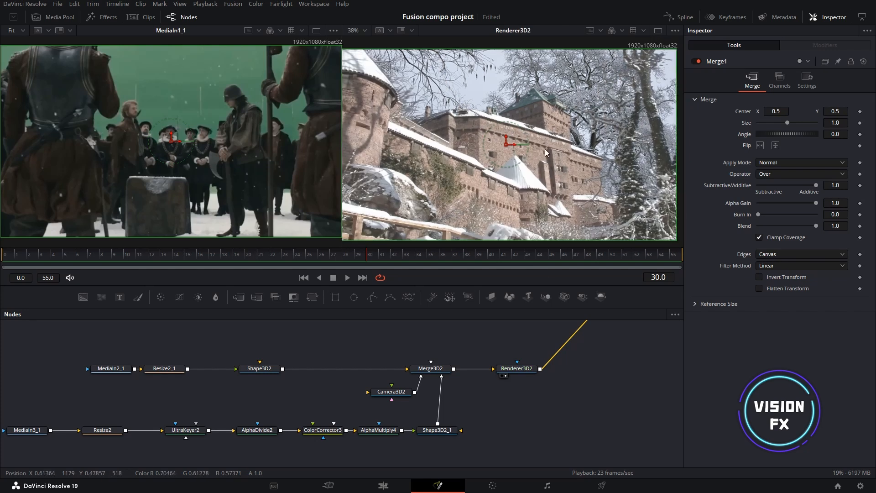
pyautogui.scroll(2, 583, 66)
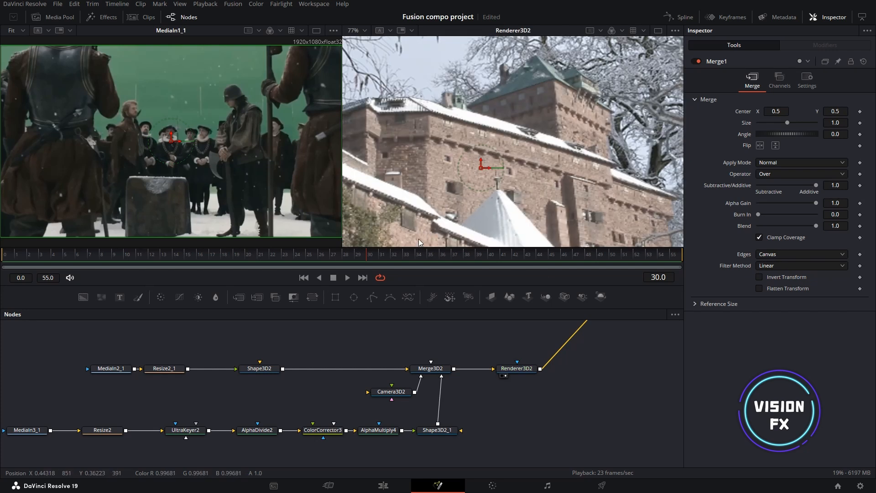
pyautogui.click(275, 259)
pyautogui.click(76, 260)
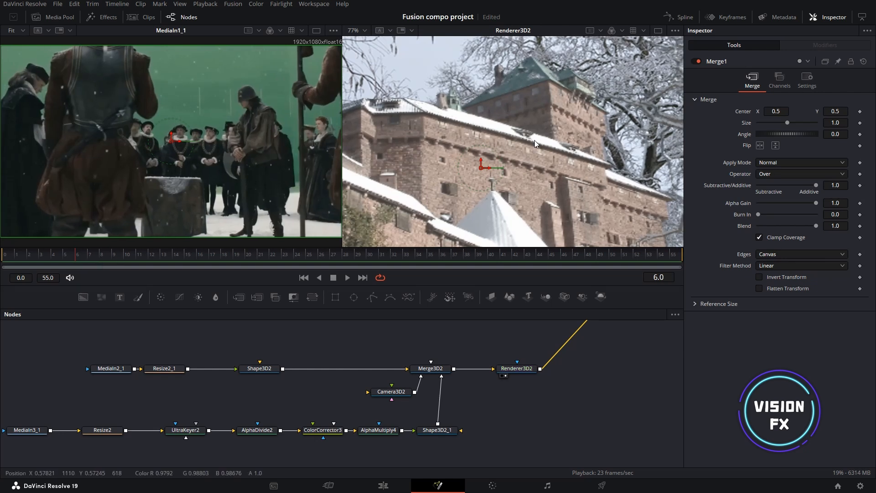
pyautogui.hotkey('ctrl', 's')
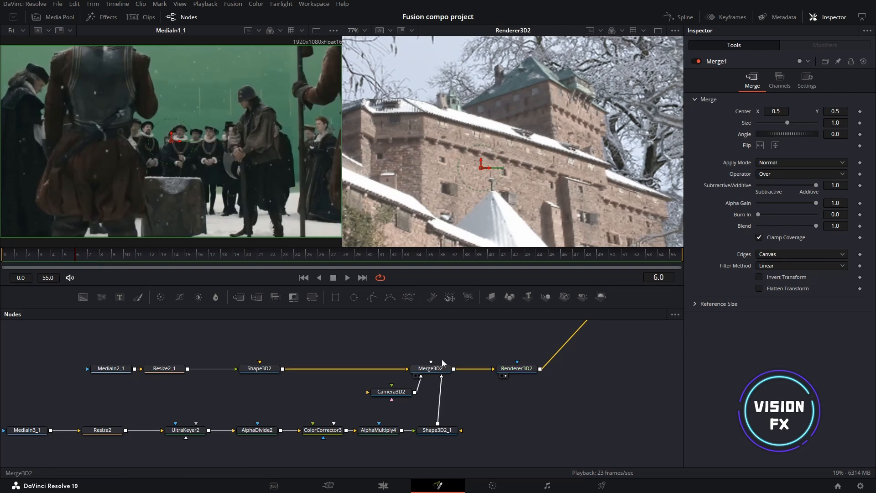
# - Display Merge3D2 in the first viewer and move the Shape3D2 background plane back to about -15.83 in Z
pyautogui.moveTo(430, 368); pyautogui.dragTo(218, 196)
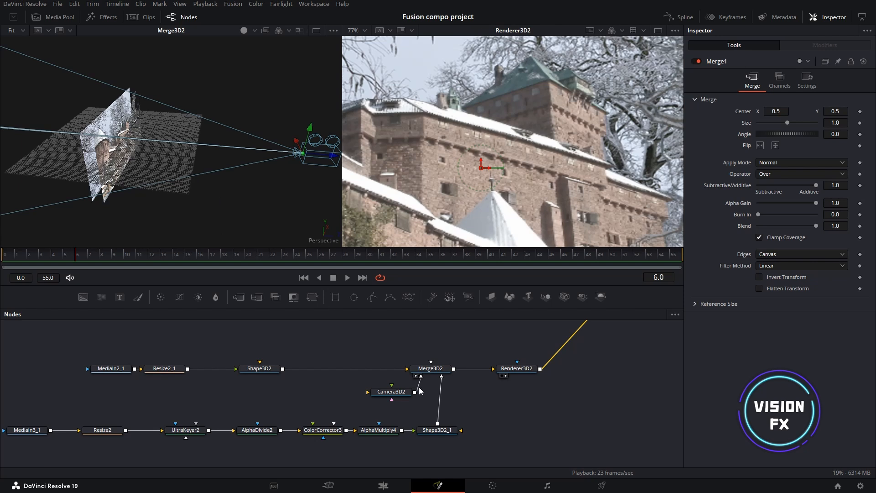
pyautogui.click(259, 369)
pyautogui.moveTo(148, 141); pyautogui.dragTo(68, 134)
pyautogui.scroll(-5, 560, 109)
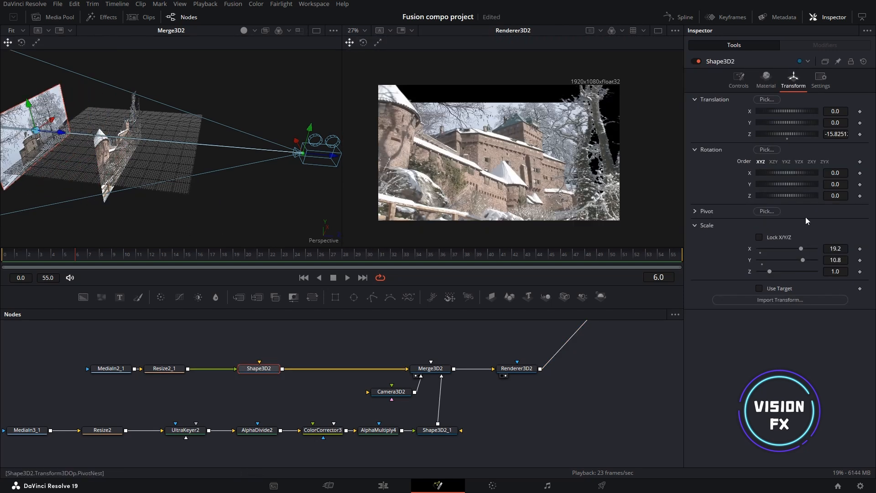
# - Set Shape3D2's Size to 1.57 to fill the frame and play back the rendered background
pyautogui.click(739, 80)
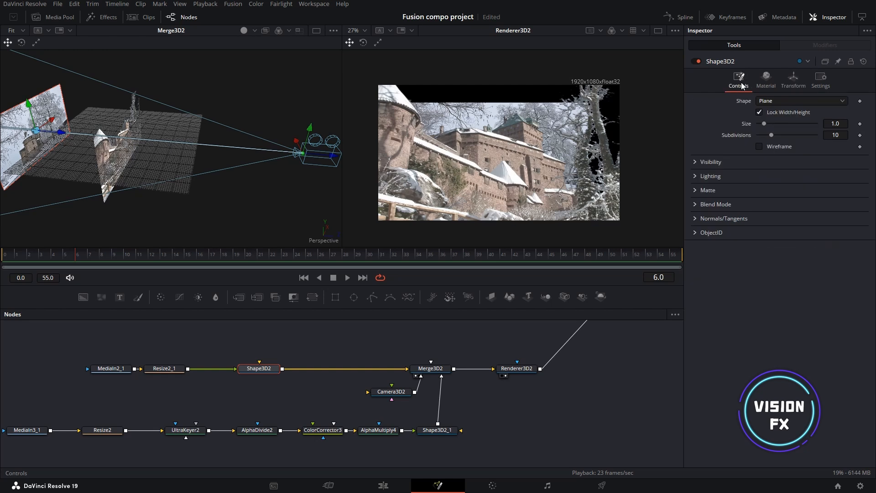
pyautogui.moveTo(767, 124); pyautogui.dragTo(770, 124)
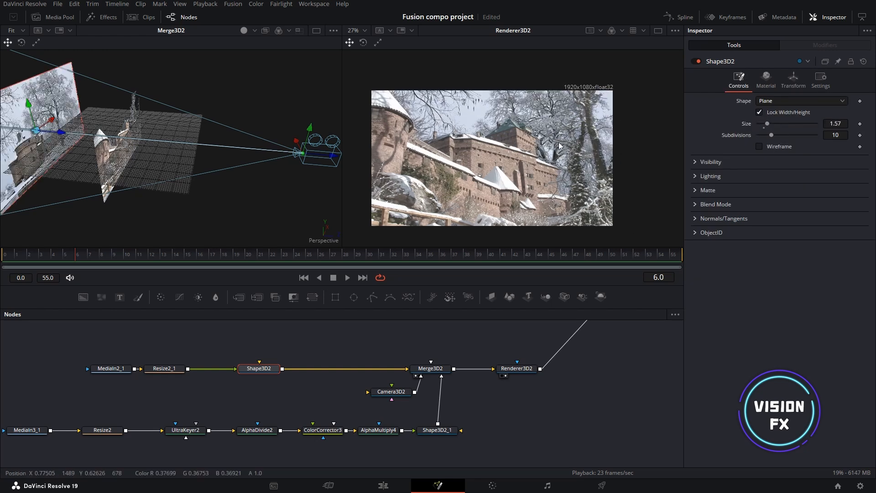
pyautogui.hotkey('ctrl', 'f')
pyautogui.press('space')
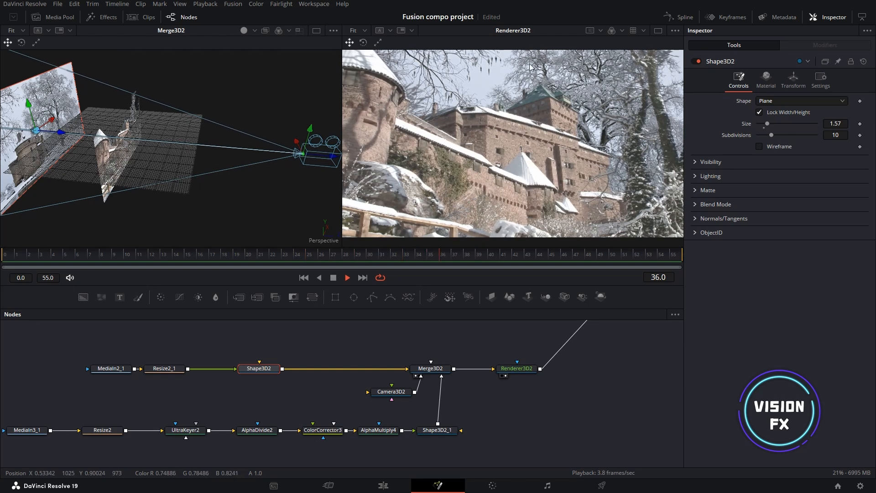
# - Try a different X translation for Camera3D2, then inspect the Shape3D2 background plane and play back the parallax
pyautogui.click(183, 257)
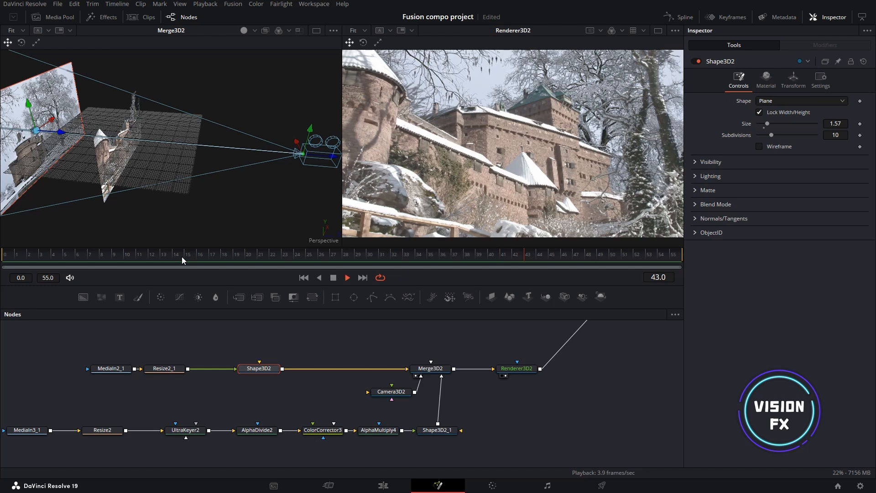
pyautogui.click(388, 392)
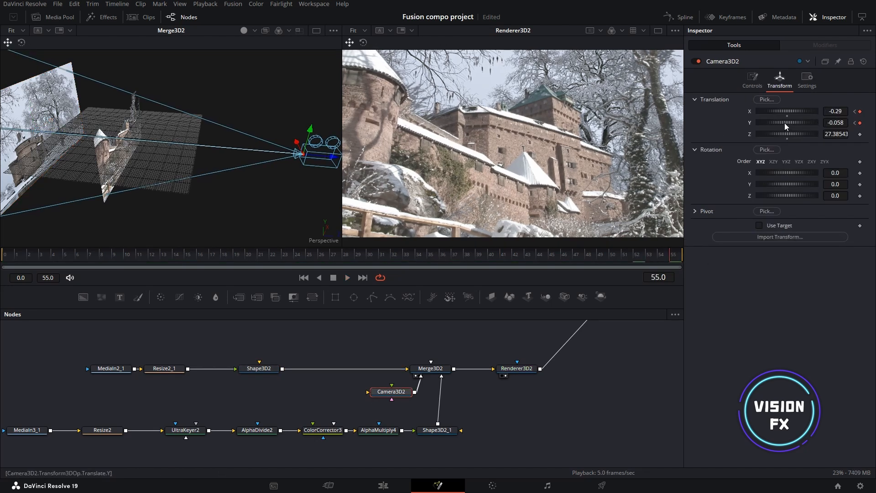
pyautogui.moveTo(785, 111); pyautogui.dragTo(832, 109)
pyautogui.click(270, 368)
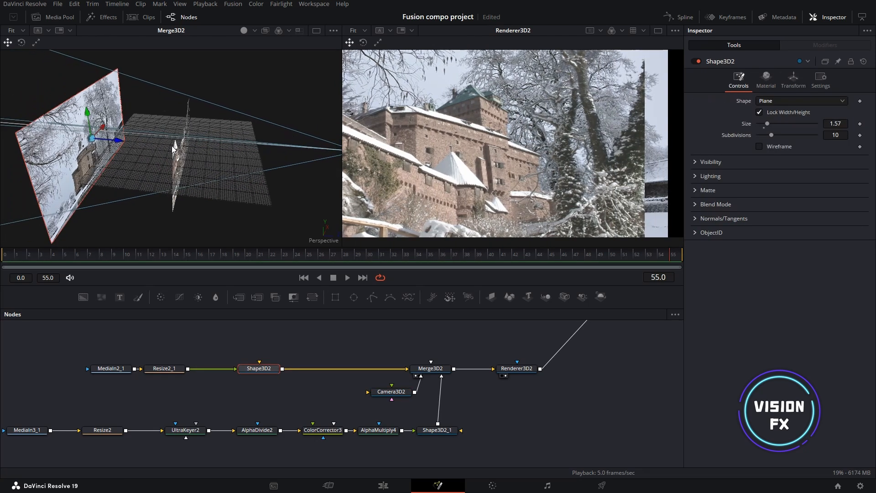
pyautogui.moveTo(185, 145); pyautogui.dragTo(80, 147)
pyautogui.press('space')
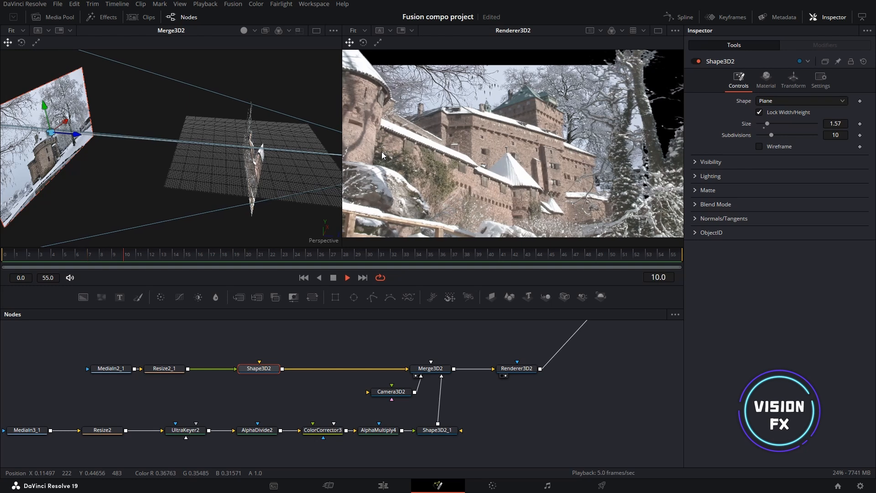
pyautogui.press('space')
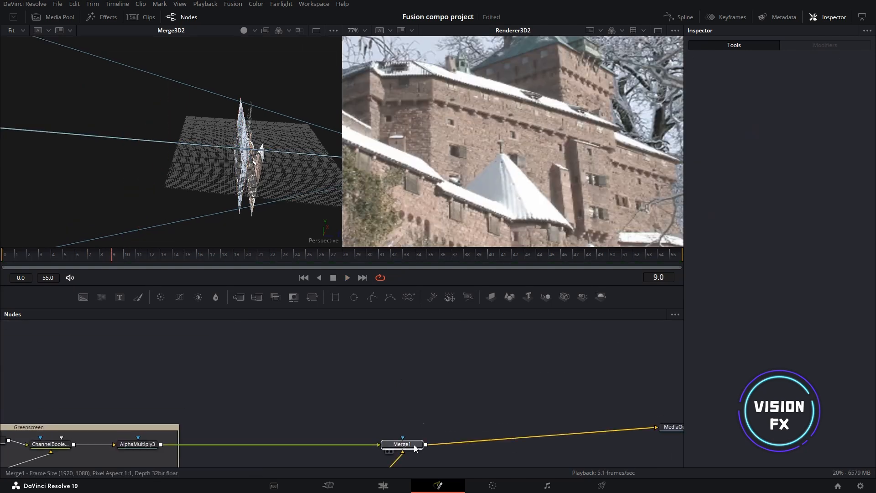
# - Display Merge1 in the second viewer and examine the castle's sharpness against the crowd up close and in the full frame
pyautogui.press('2')
pyautogui.moveTo(529, 122); pyautogui.dragTo(500, 133)
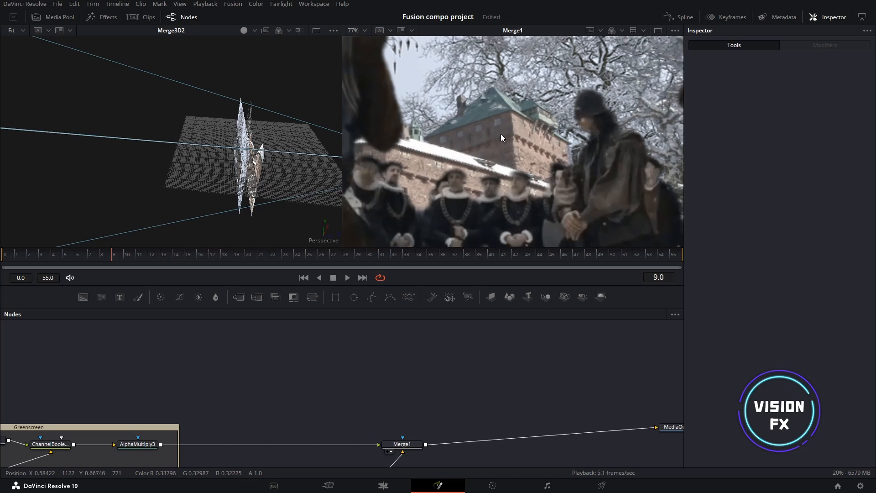
pyautogui.scroll(5, 500, 133)
pyautogui.moveTo(598, 160); pyautogui.dragTo(448, 208)
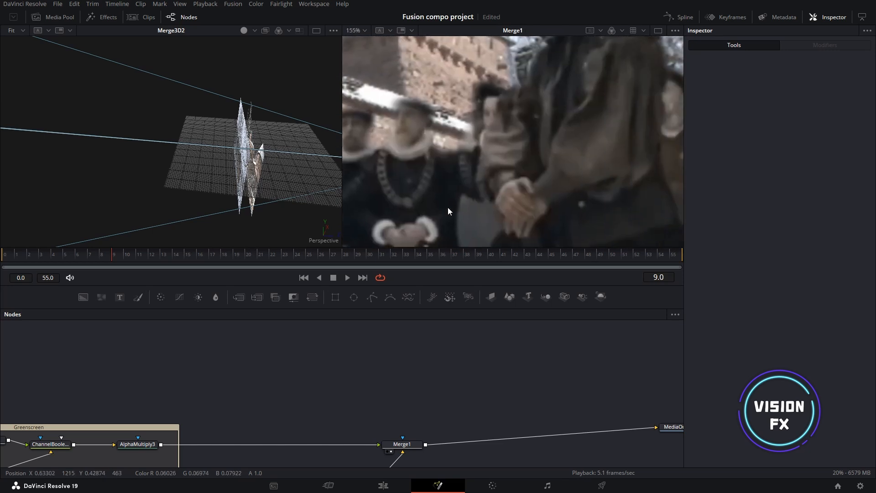
pyautogui.moveTo(525, 151); pyautogui.dragTo(509, 198)
pyautogui.moveTo(596, 119); pyautogui.dragTo(615, 188)
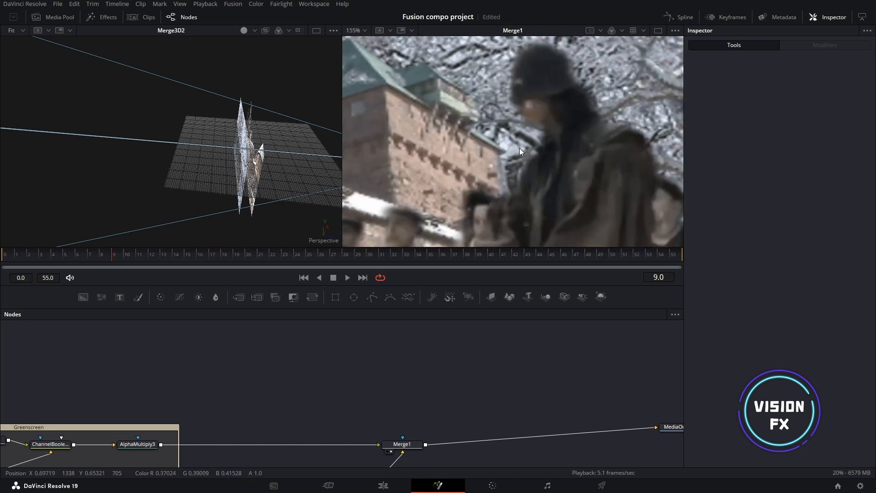
pyautogui.moveTo(520, 148); pyautogui.dragTo(614, 105)
pyautogui.moveTo(461, 171); pyautogui.dragTo(556, 164)
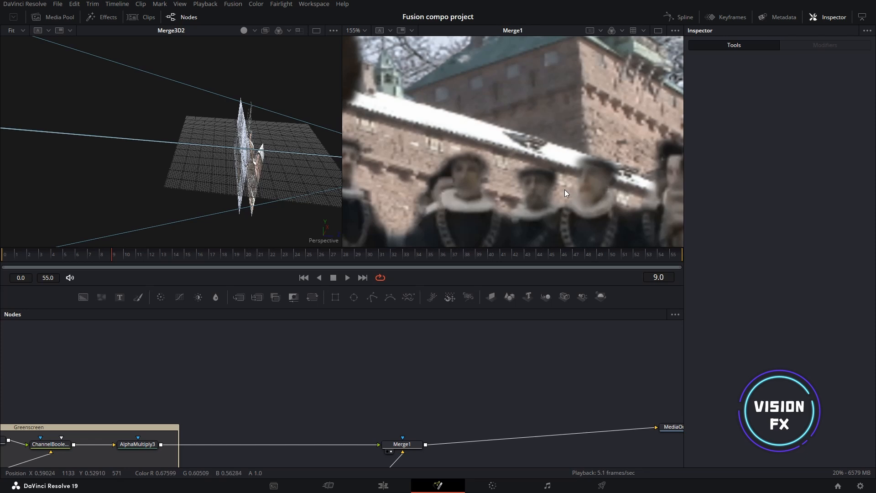
pyautogui.hotkey('ctrl', 'f')
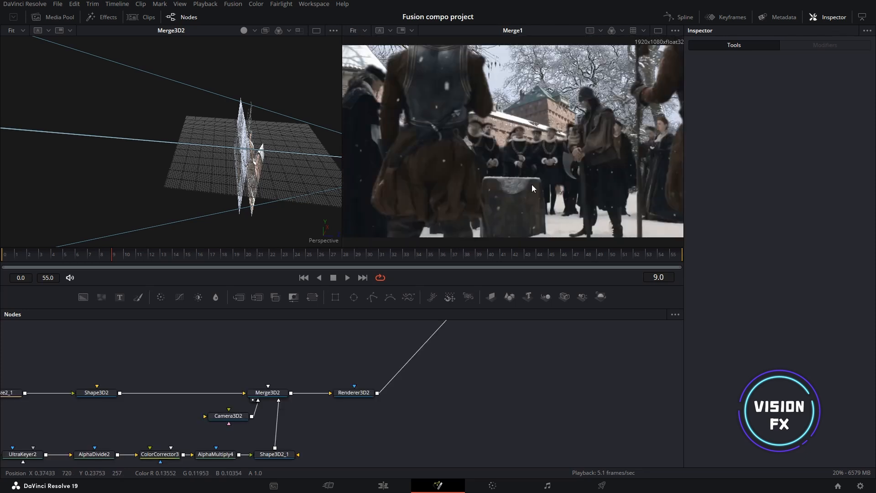
# - Insert a Defocus node after Renderer3D2 and display it in the second viewer
pyautogui.click(355, 393)
pyautogui.hotkey('shift', 'space')
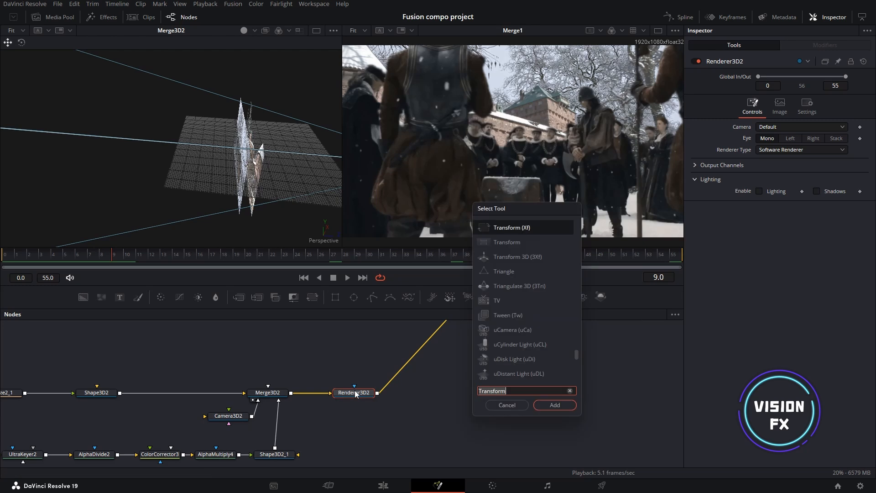
pyautogui.write('def')
pyautogui.doubleClick(533, 226)
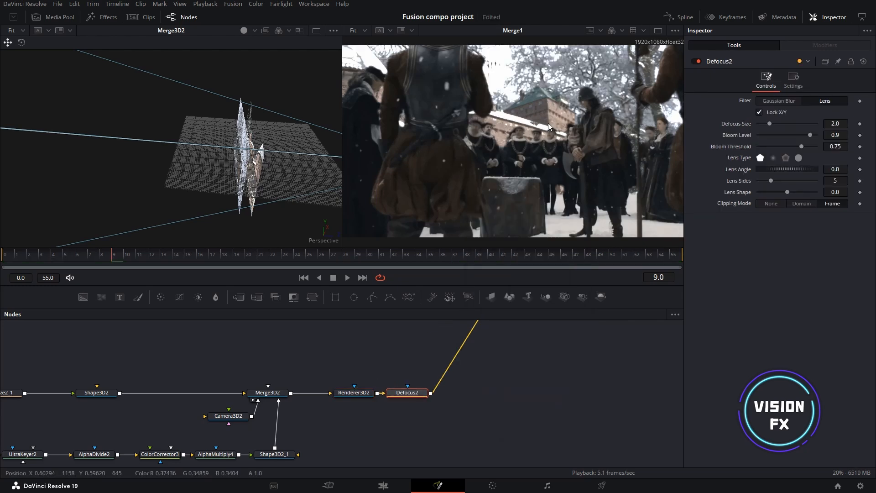
pyautogui.press('2')
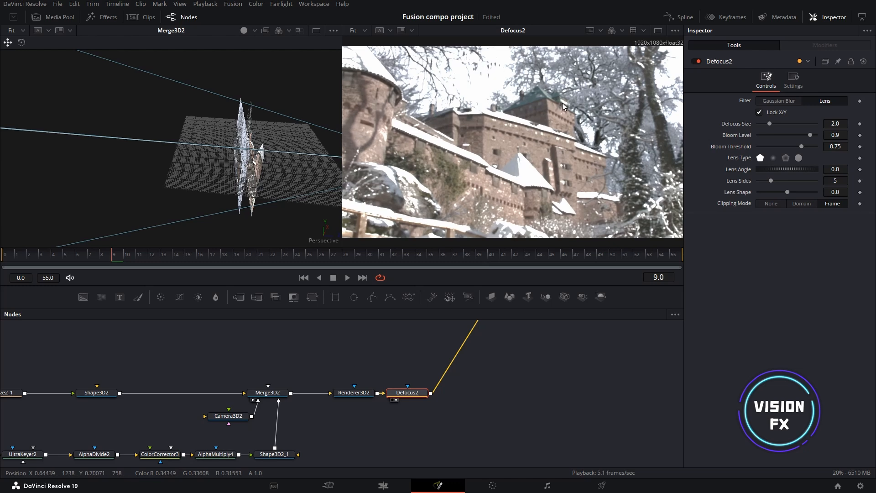
# - Set Defocus2's Bloom Level to 0.0 and compare the defocused castle with the Renderer3D2 output up close
pyautogui.scroll(2, 562, 102)
pyautogui.scroll(2, 598, 151)
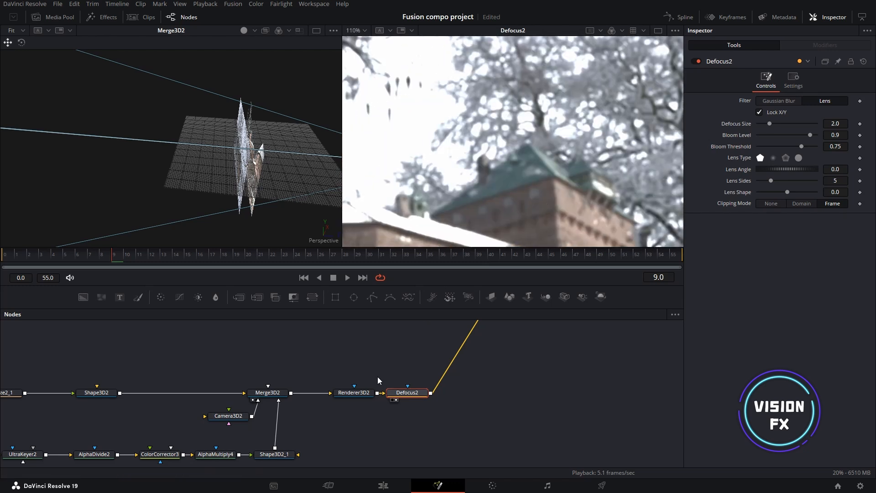
pyautogui.press('2')
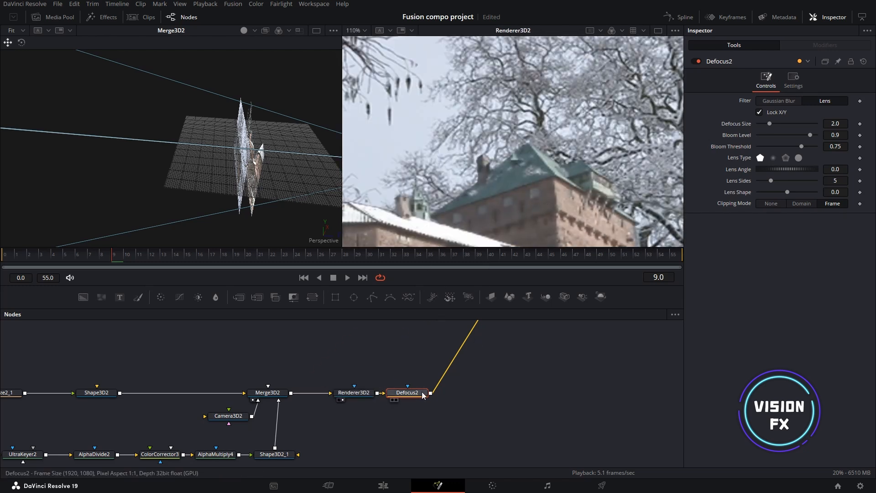
pyautogui.press('2')
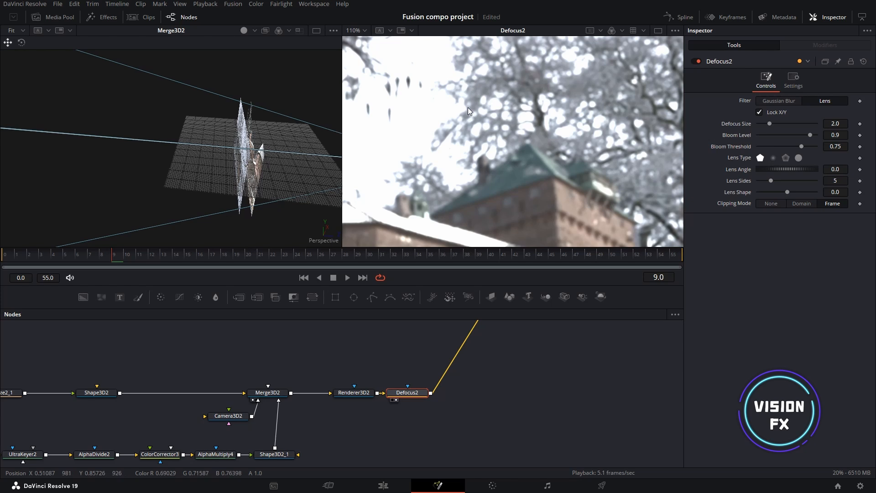
pyautogui.moveTo(811, 135); pyautogui.dragTo(422, 160)
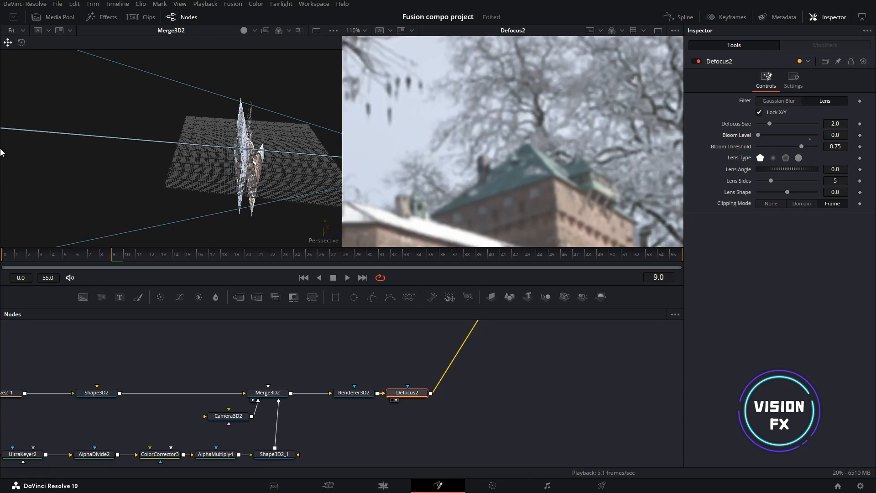
pyautogui.press('2')
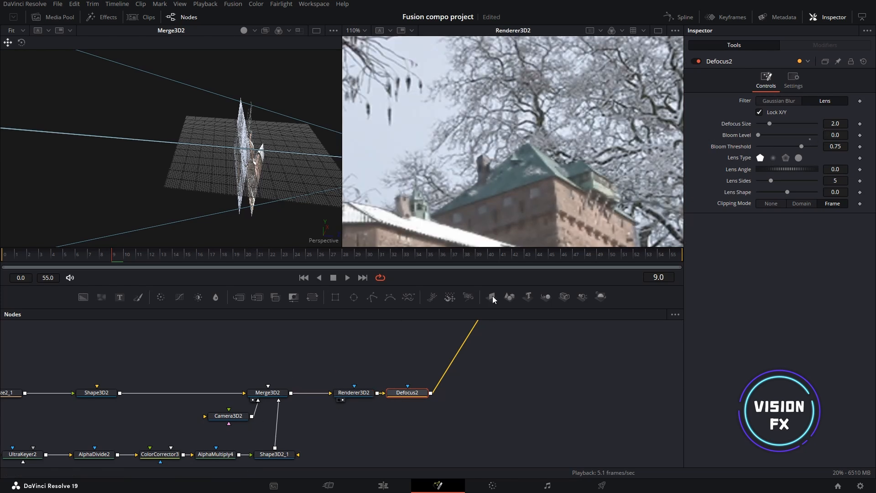
pyautogui.click(396, 400)
# - Display Merge1 in the second viewer and toggle Defocus2 off and on to compare the background blur behind the crowd
pyautogui.moveTo(569, 347); pyautogui.dragTo(493, 484)
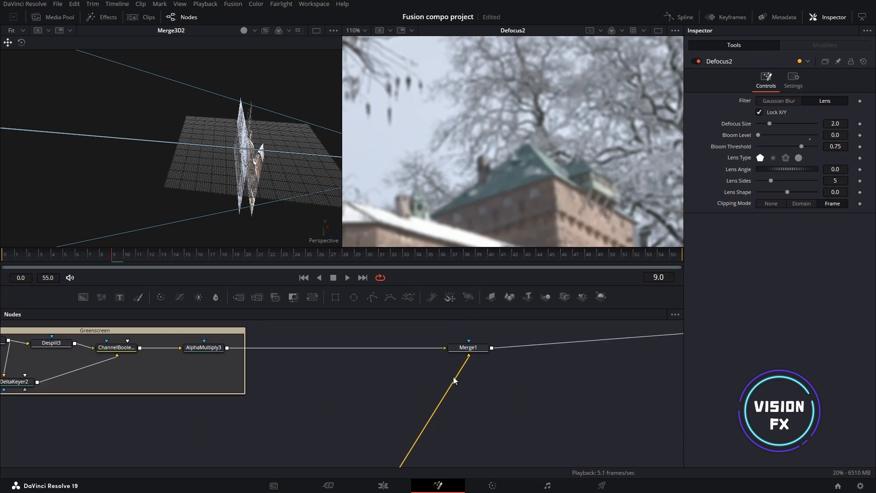
pyautogui.press('2')
pyautogui.moveTo(521, 173); pyautogui.dragTo(561, 97)
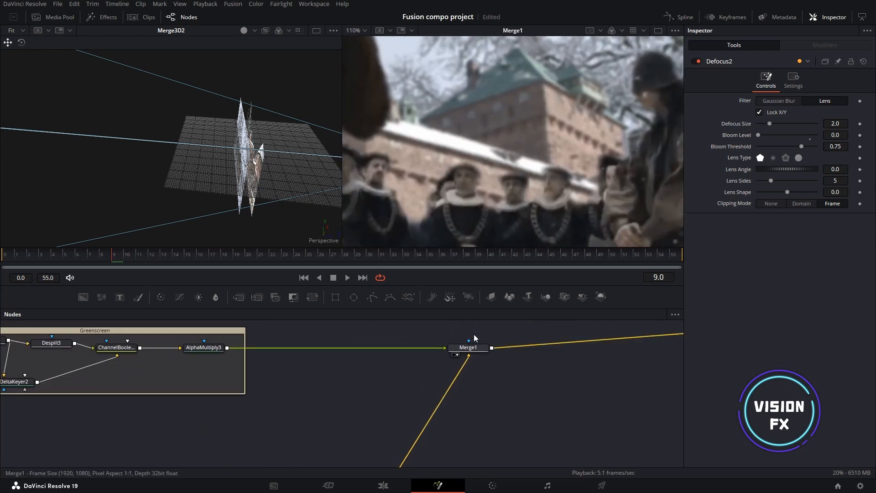
pyautogui.moveTo(497, 442); pyautogui.dragTo(588, 309)
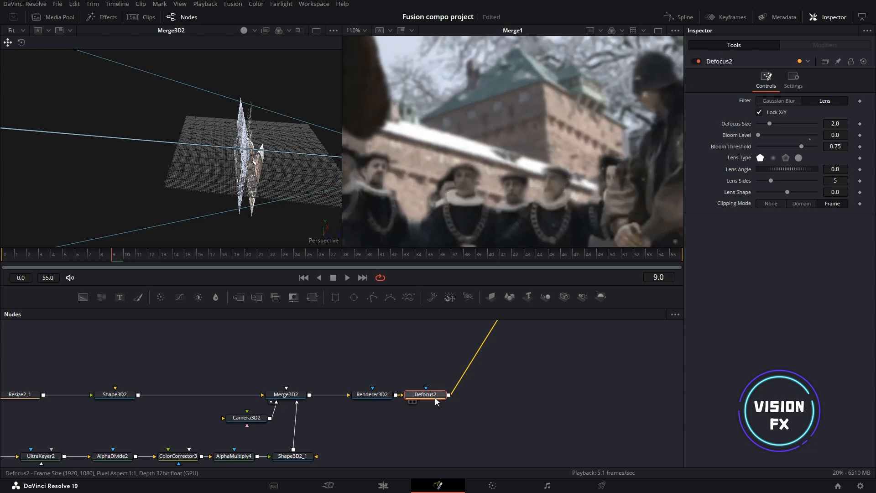
pyautogui.hotkey('ctrl', 'p')
pyautogui.hotkey('ctrl', 'p')
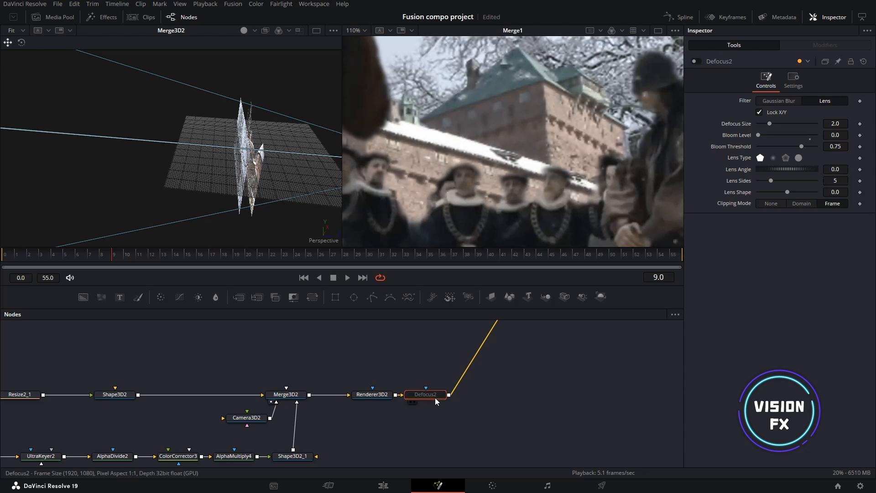
pyautogui.moveTo(405, 404); pyautogui.dragTo(447, 438)
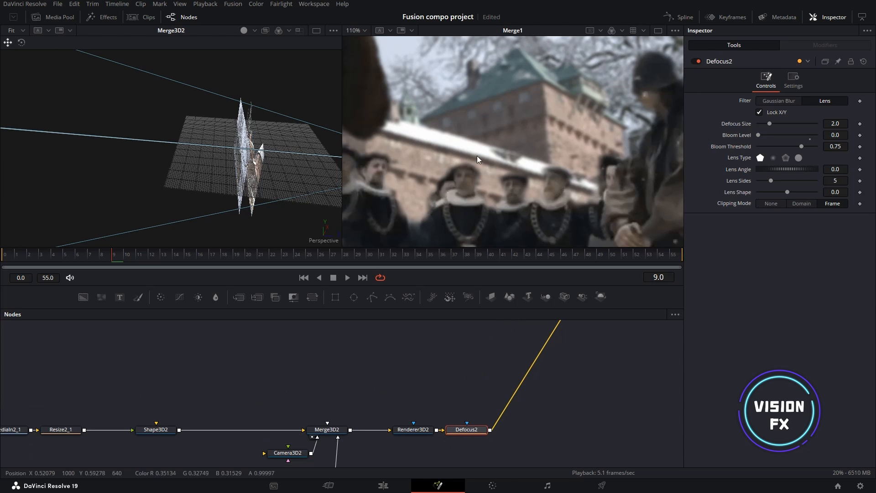
# - Set DeltaKeyer2's matte Blur to 0.00126 and Erode/Dilate to 0.001 to refine the edges around the crowd
pyautogui.moveTo(283, 344); pyautogui.dragTo(481, 432)
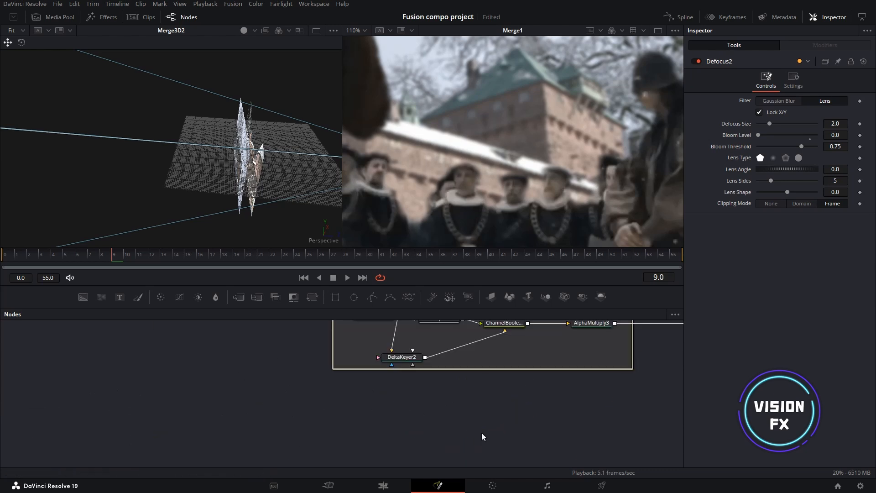
pyautogui.click(401, 355)
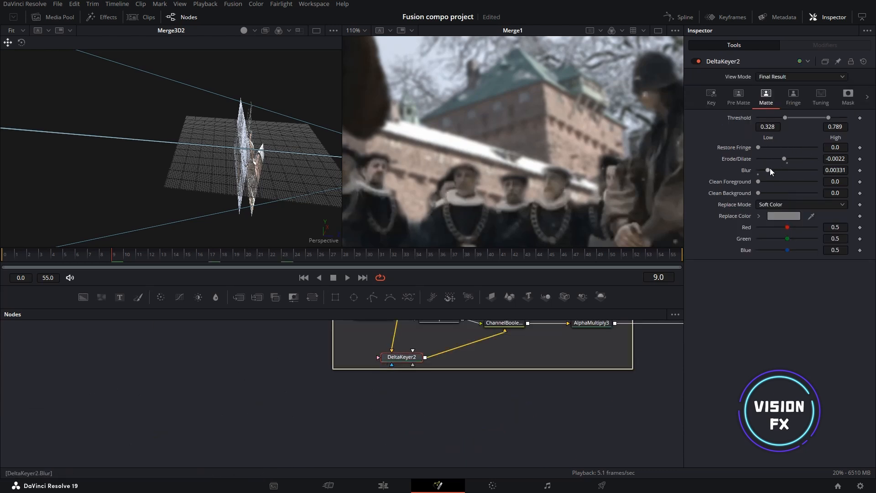
pyautogui.moveTo(770, 168); pyautogui.dragTo(789, 158)
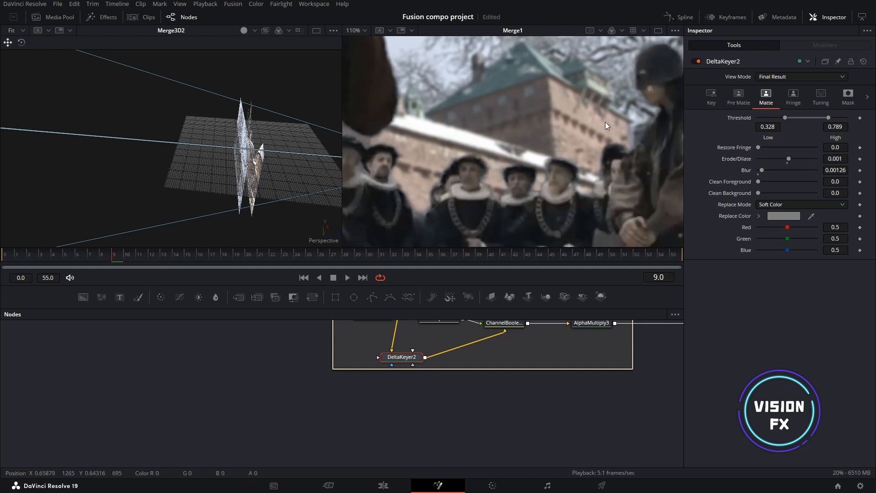
pyautogui.hotkey('shift', 'z')
# - Toggle Defocus2 repeatedly to judge its effect on the full-frame composite, leaving it enabled
pyautogui.moveTo(554, 379); pyautogui.dragTo(510, 399)
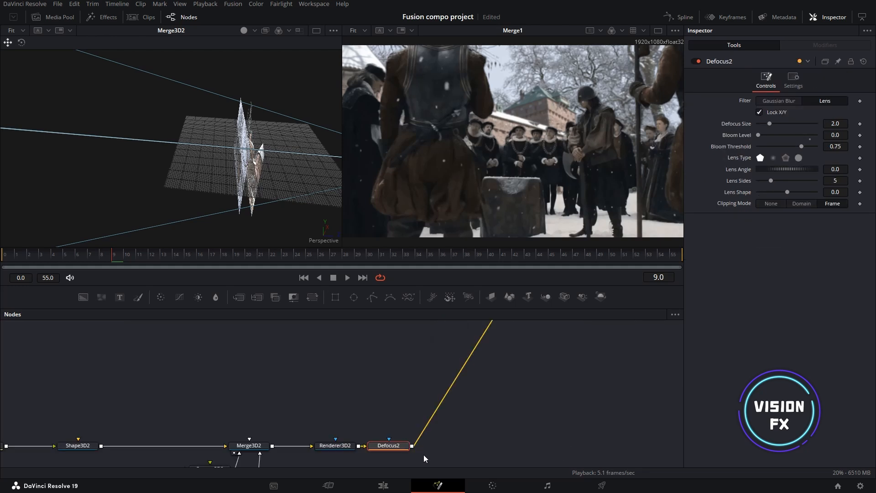
pyautogui.hotkey('ctrl', 'p')
pyautogui.hotkey('ctrl', 'p')
pyautogui.hotkey('ctrl', 'p')
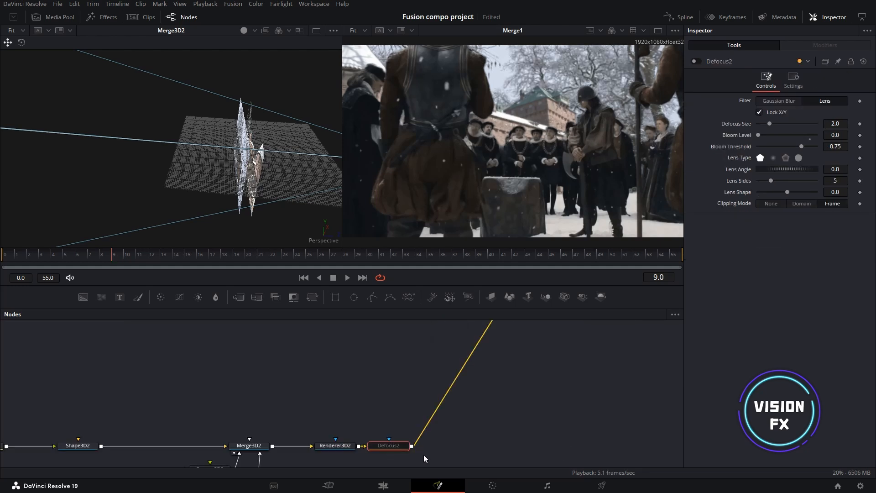
pyautogui.hotkey('ctrl', 'p')
pyautogui.hotkey('ctrl', 'p')
pyautogui.hotkey('ctrl', 'p')
pyautogui.hotkey('ctrl', 'p')
pyautogui.hotkey('ctrl', 'p')
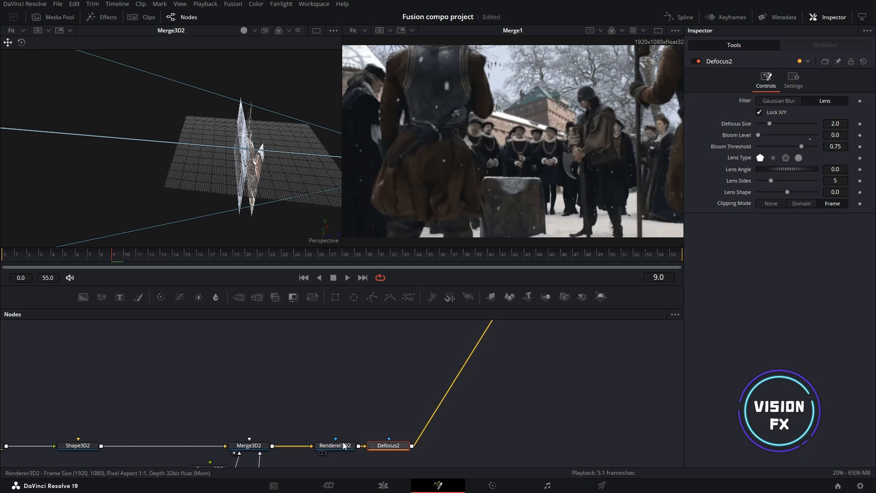
# - Display Renderer3D2 and the keyed AlphaMultiply3 footage in the second viewer and compare their snow tones and image texture up close
pyautogui.click(324, 453)
pyautogui.moveTo(548, 163); pyautogui.dragTo(562, 133)
pyautogui.scroll(5, 563, 136)
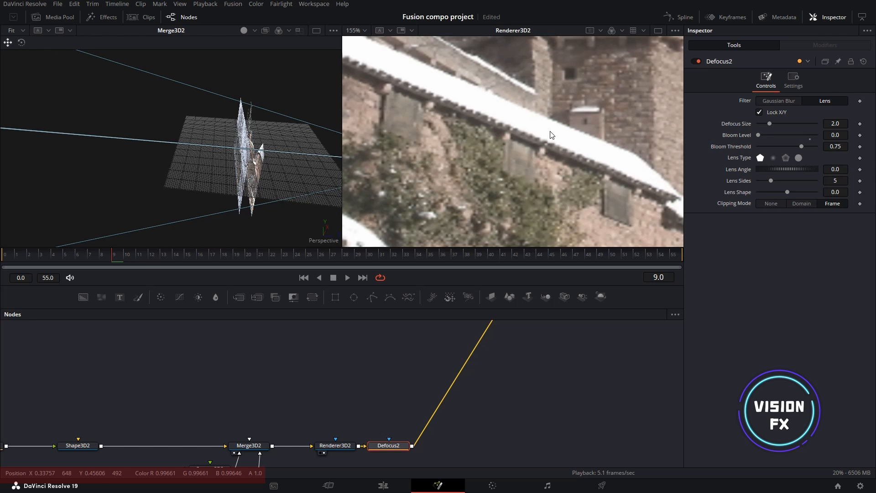
pyautogui.scroll(8, 513, 434)
pyautogui.click(203, 405)
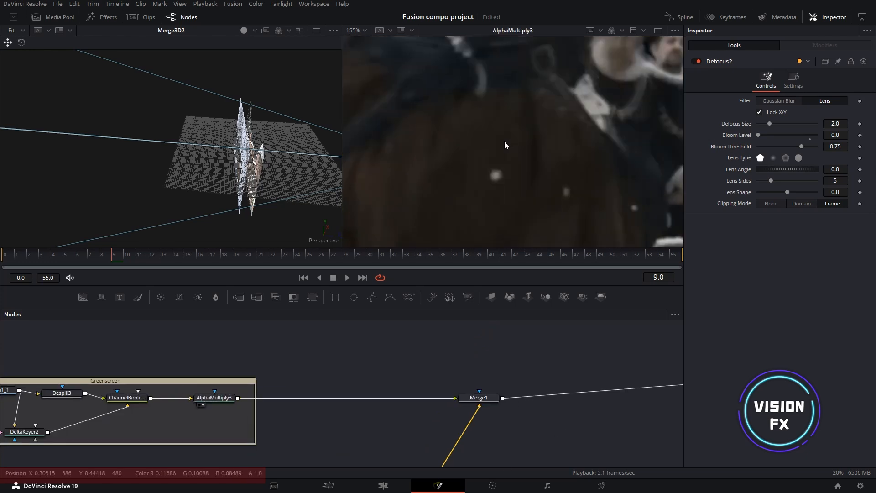
pyautogui.moveTo(639, 210); pyautogui.dragTo(588, 149)
pyautogui.moveTo(594, 228); pyautogui.dragTo(422, 201)
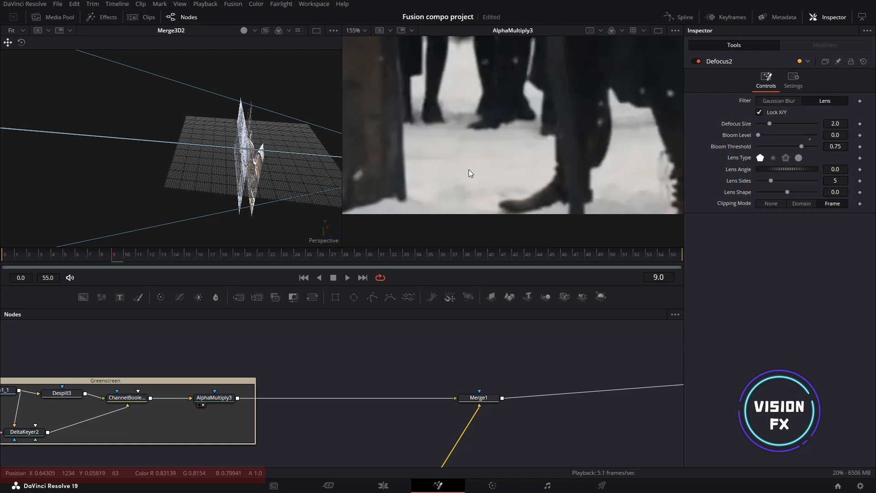
# - Display Defocus2 in the second viewer and move its node farther from Renderer3D2 to make room between them
pyautogui.scroll(-4, 464, 411)
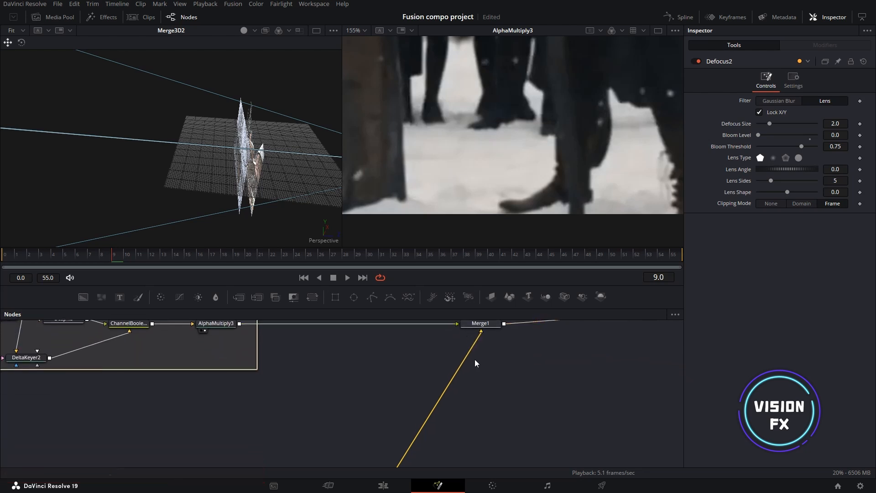
pyautogui.scroll(-5, 483, 398)
pyautogui.press('2')
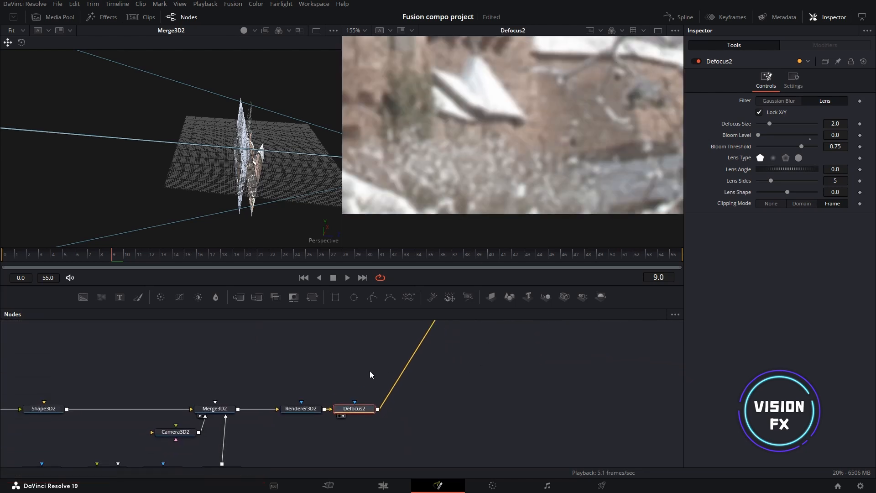
pyautogui.moveTo(364, 410); pyautogui.dragTo(418, 410)
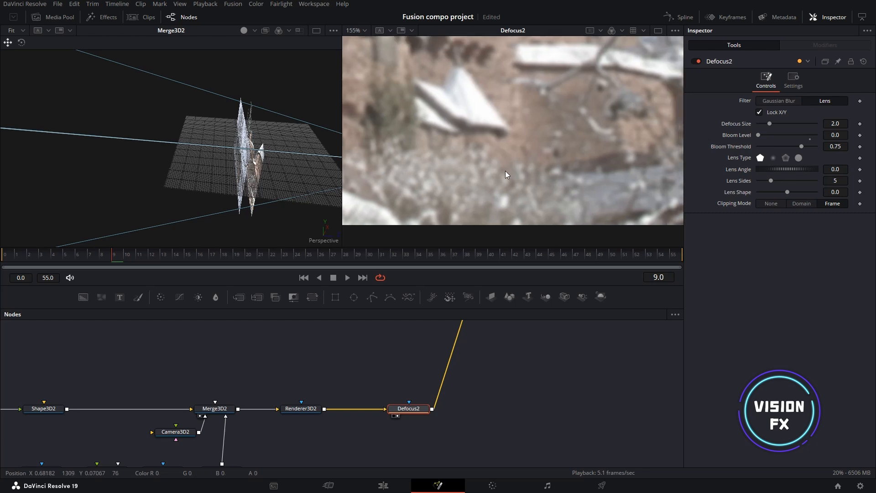
# - Insert a Color Corrector node between Renderer3D2 and Defocus2
pyautogui.hotkey('ctrl', 'f')
pyautogui.click(302, 408)
pyautogui.hotkey('shift', 'space')
pyautogui.write('c')
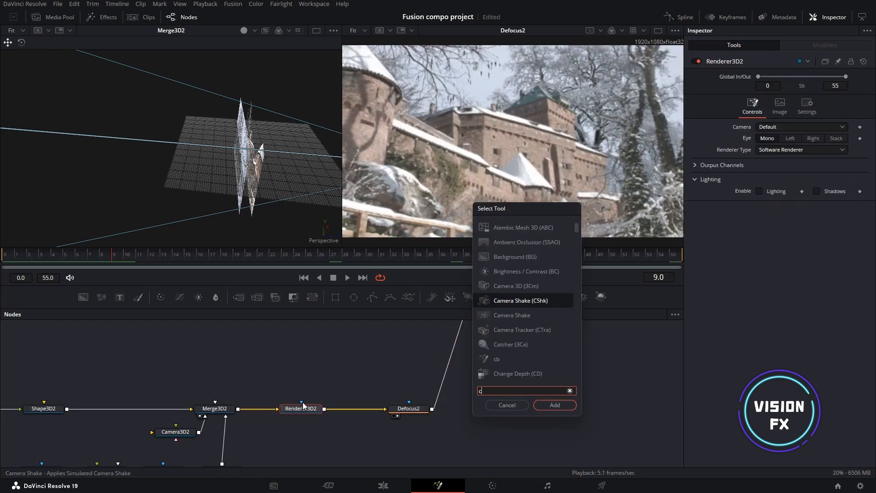
pyautogui.write('olo')
pyautogui.click(528, 242)
pyautogui.press('Return')
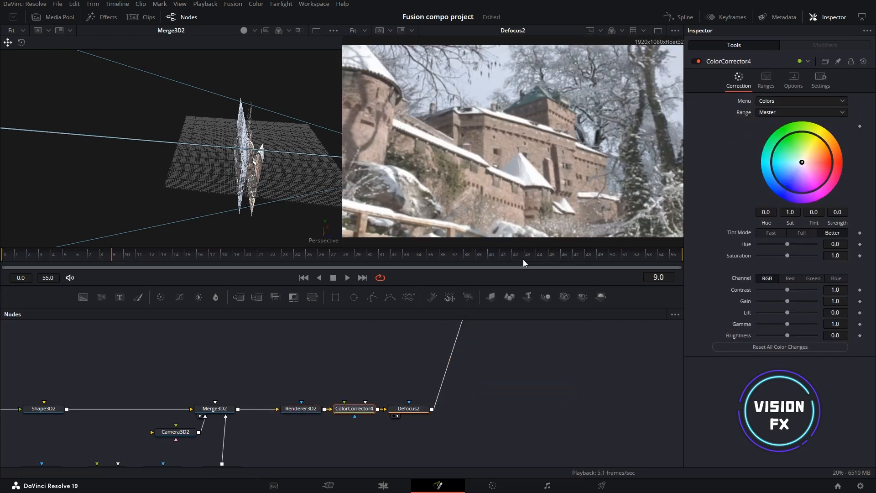
# - Set ColorCorrector4's Gain to 0.88 to darken the castle background, check the snowy roof up close, and save the project
pyautogui.moveTo(789, 301); pyautogui.dragTo(785, 301)
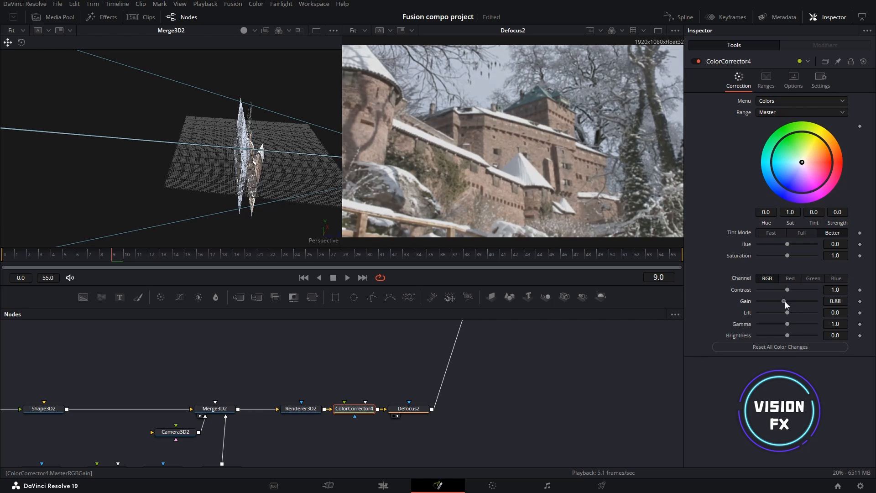
pyautogui.scroll(5, 528, 146)
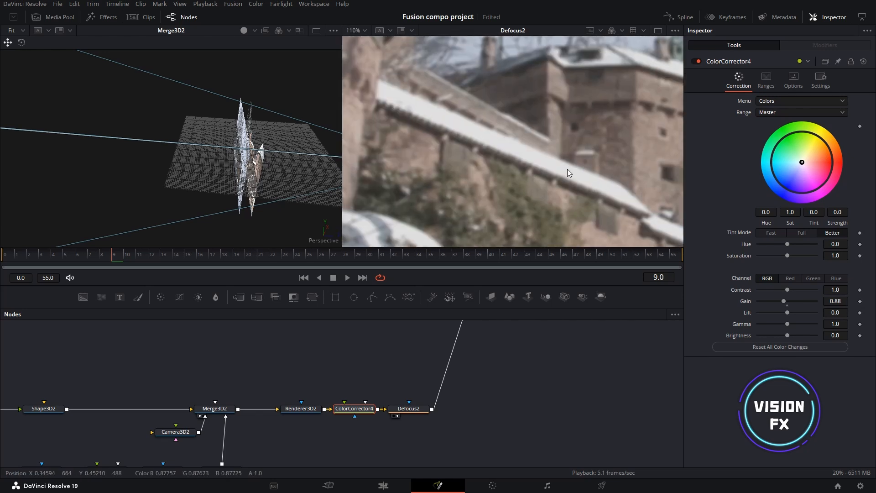
pyautogui.hotkey('ctrl', 's')
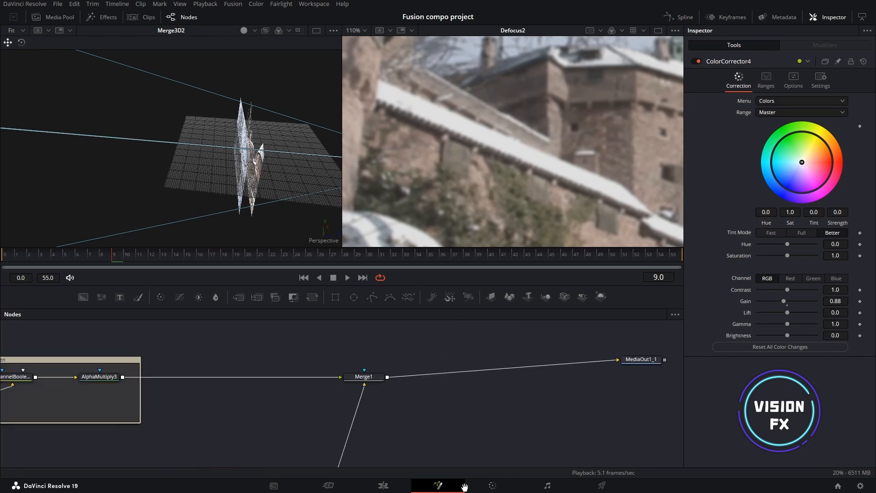
# - Display Merge1 in the second viewer and toggle ColorCorrector4 repeatedly to judge its effect on the full composite
pyautogui.moveTo(364, 376); pyautogui.dragTo(513, 119)
pyautogui.hotkey('ctrl', 'f')
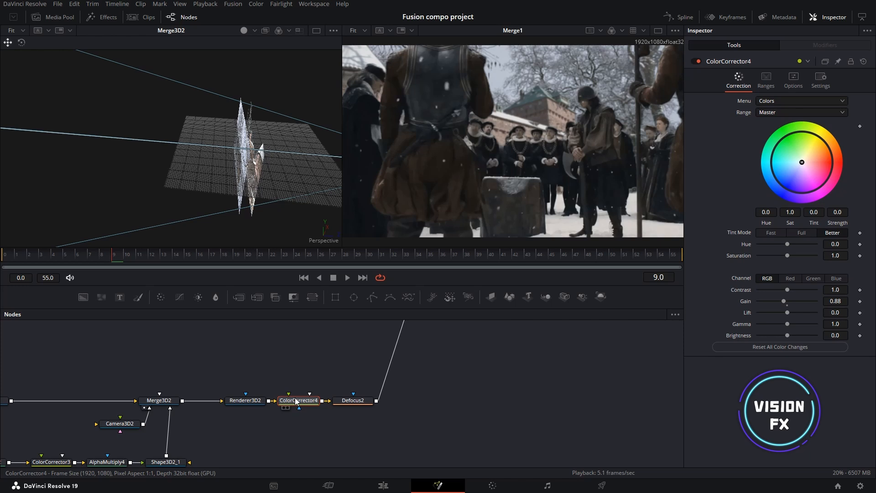
pyautogui.hotkey('ctrl', 'p')
pyautogui.hotkey('ctrl', 'p')
pyautogui.hotkey('ctrl', 'p')
pyautogui.hotkey('ctrl', 'p')
# - View Defocus2 in the second viewer, return to Merge1, and inspect how the crowd and castle match up close
pyautogui.moveTo(362, 402); pyautogui.dragTo(462, 106)
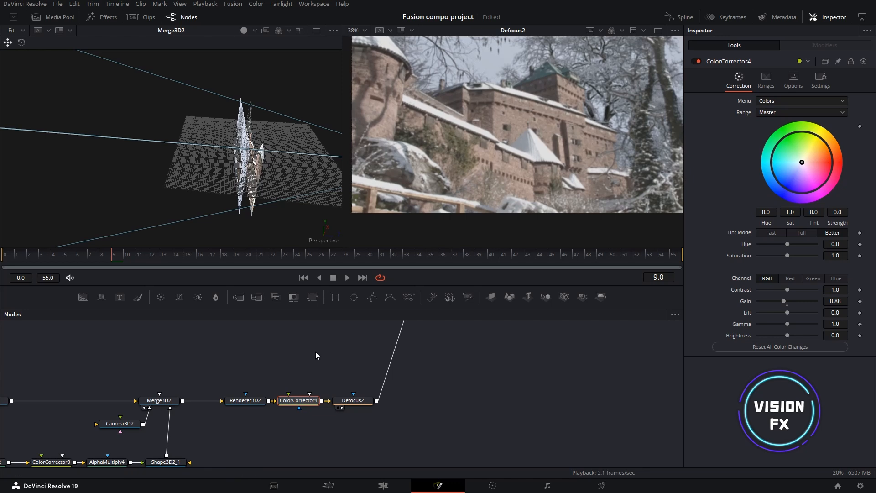
pyautogui.moveTo(438, 386); pyautogui.dragTo(352, 448)
pyautogui.moveTo(396, 347); pyautogui.dragTo(330, 454)
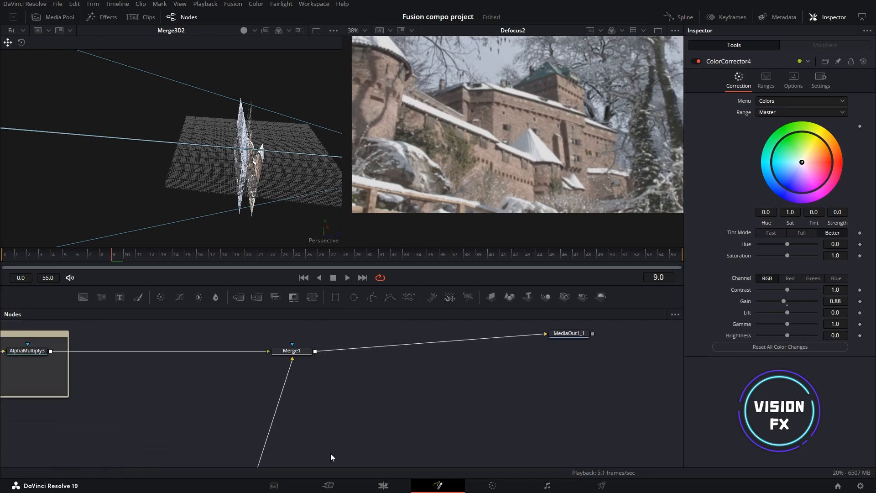
pyautogui.click(280, 358)
pyautogui.scroll(5, 489, 165)
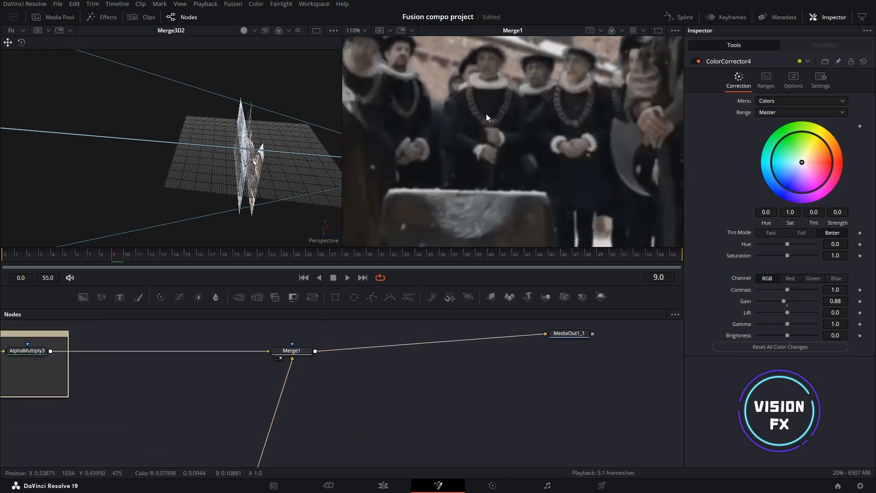
pyautogui.moveTo(551, 143); pyautogui.dragTo(451, 132)
pyautogui.moveTo(456, 165); pyautogui.dragTo(595, 211)
pyautogui.scroll(-5, 560, 120)
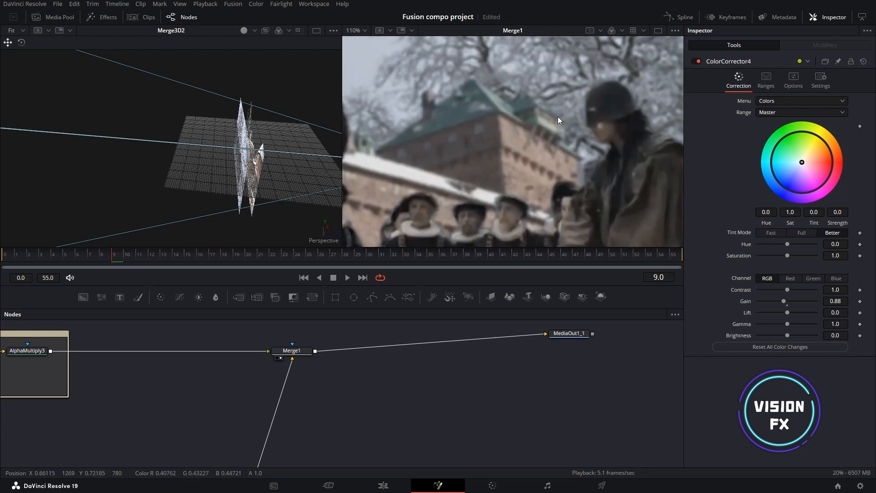
pyautogui.hotkey('ctrl', 'f')
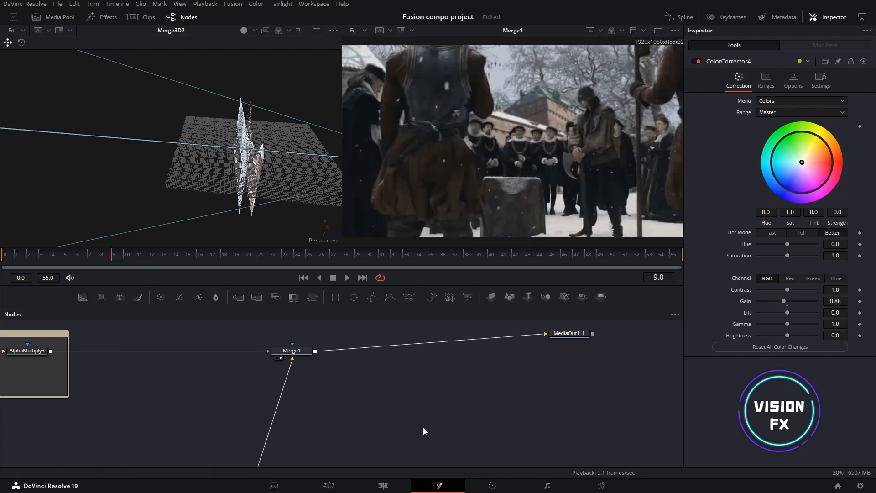
# - Try ColorCorrector3 with Saturation at 0.0, inspect the castle in the composite, and undo the change
pyautogui.scroll(-5, 423, 427)
pyautogui.click(353, 391)
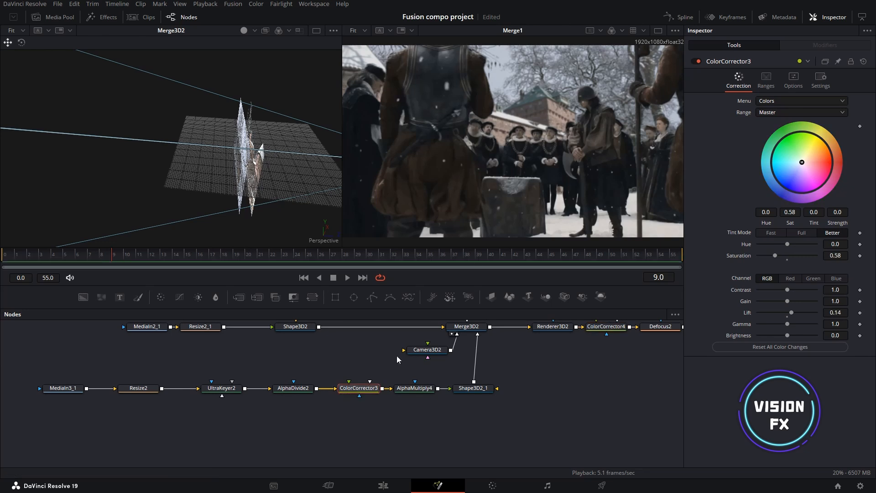
pyautogui.moveTo(776, 264); pyautogui.dragTo(751, 262)
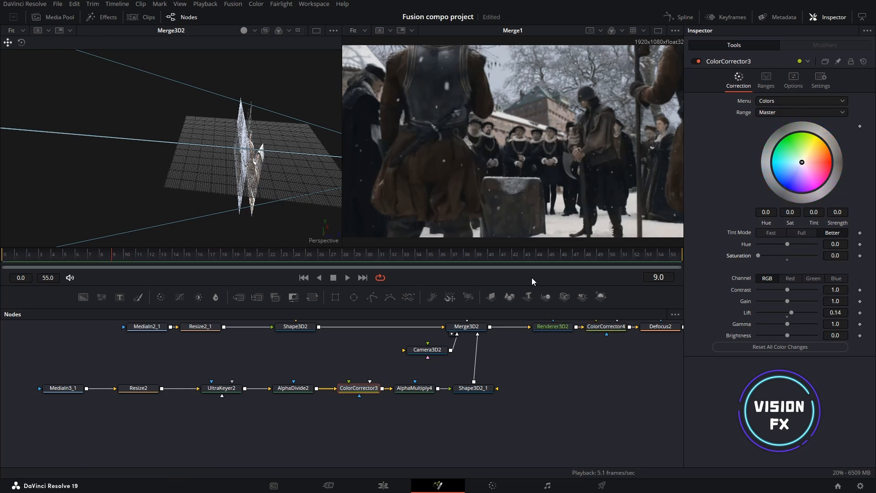
pyautogui.scroll(5, 552, 122)
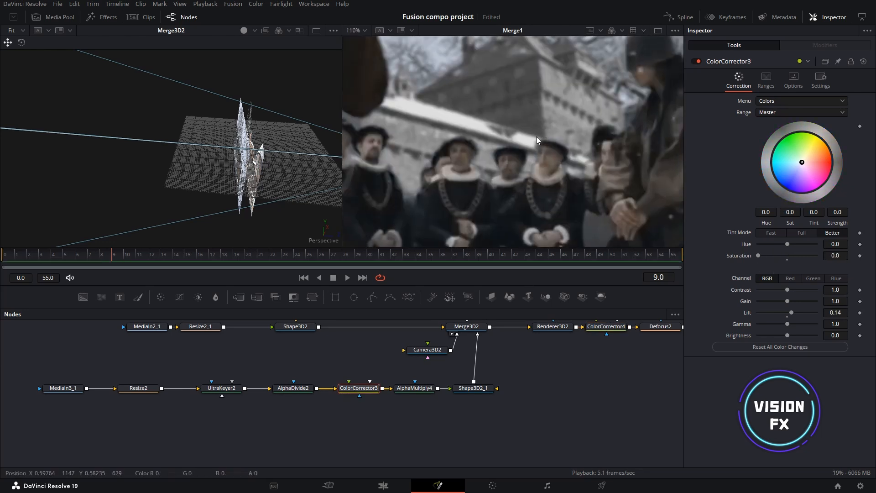
pyautogui.hotkey('ctrl', 'z')
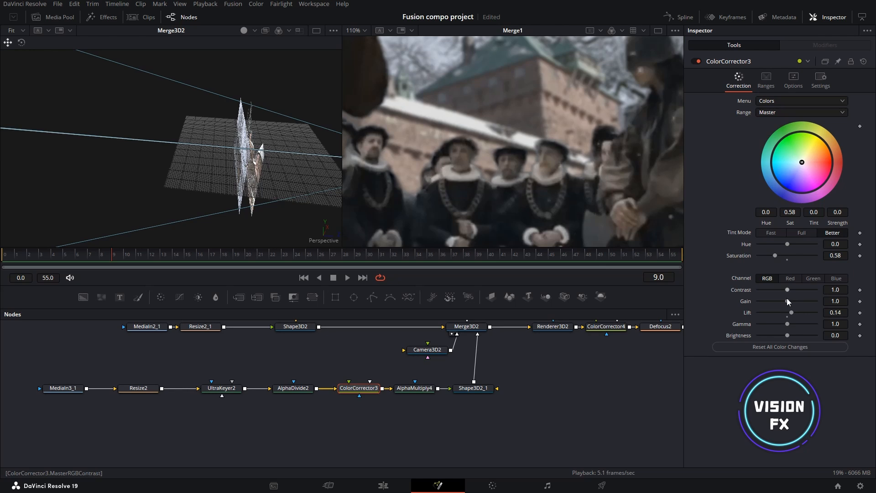
# - Set ColorCorrector3's Saturation to 0.47 and tint the castle with Tint -0.3656 and Strength 0.0338
pyautogui.moveTo(773, 255); pyautogui.dragTo(771, 256)
pyautogui.moveTo(793, 159); pyautogui.dragTo(797, 167)
pyautogui.hotkey('ctrl', 'f')
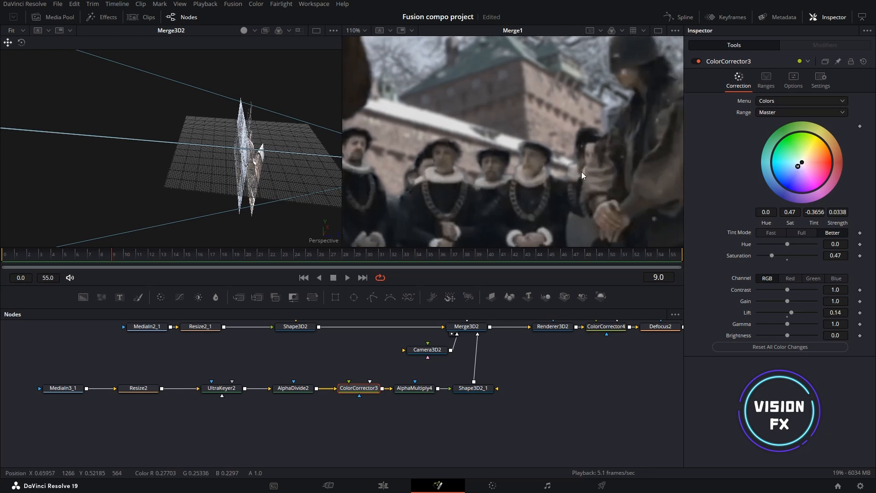
# - Raise the Shape3D2 background plane and adjust its depth behind the castle layer while checking the composite
pyautogui.scroll(3, 514, 375)
pyautogui.hscroll(3, 513, 375)
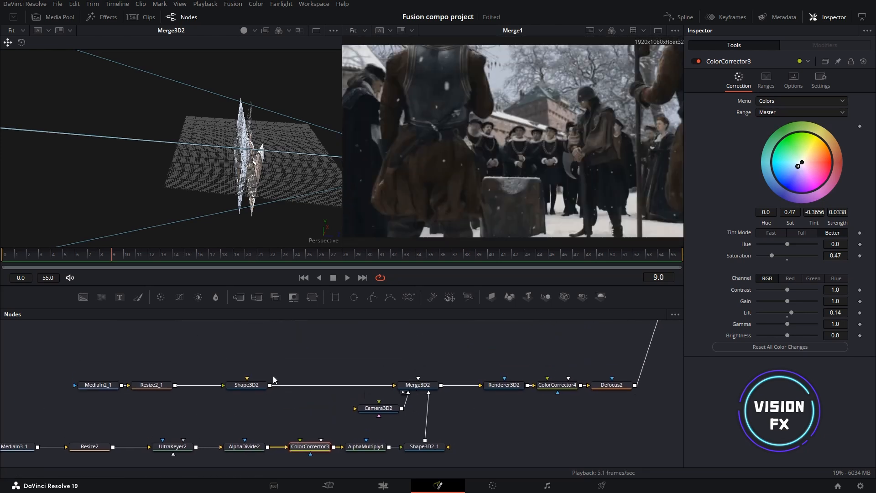
pyautogui.click(253, 384)
pyautogui.moveTo(261, 147); pyautogui.dragTo(171, 136)
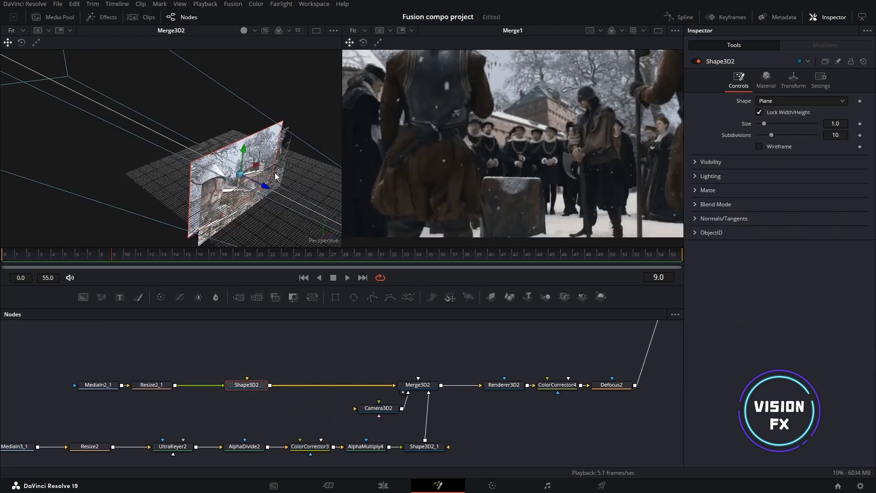
pyautogui.moveTo(252, 170); pyautogui.dragTo(269, 146)
pyautogui.scroll(3, 376, 160)
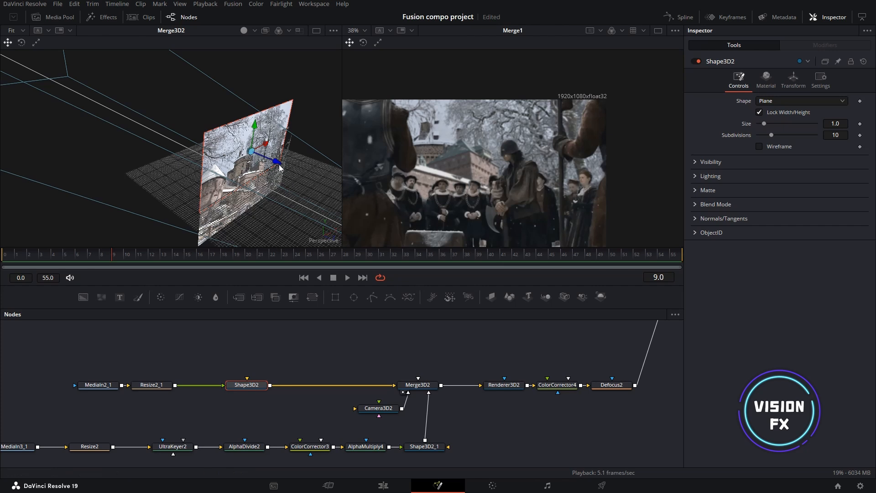
pyautogui.moveTo(280, 168); pyautogui.dragTo(270, 164)
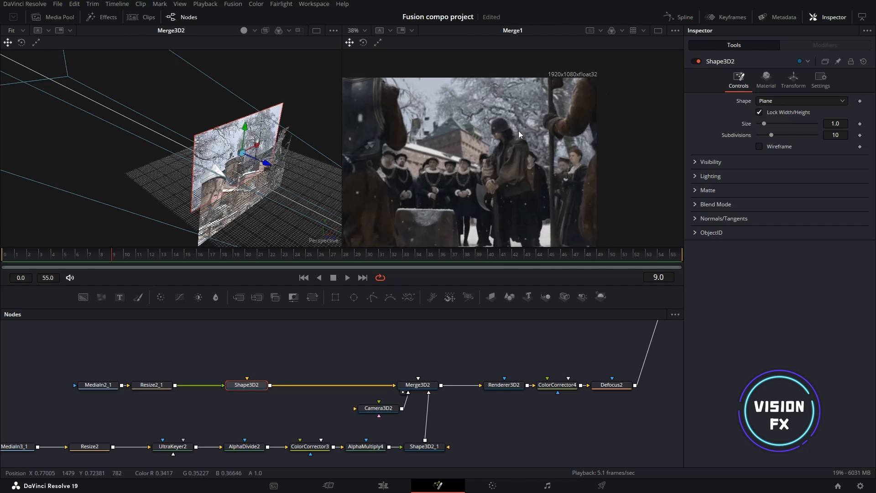
pyautogui.hotkey('ctrl', 'f')
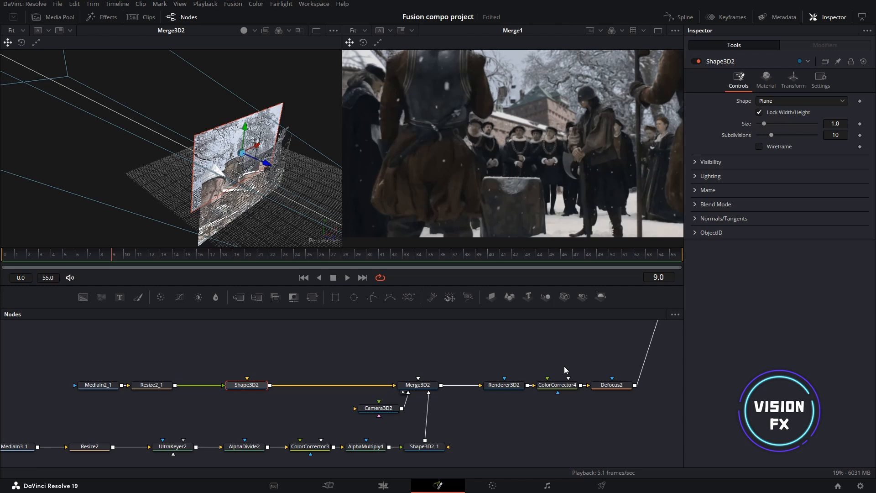
# - Add a pEmitter node below the castle node branch and connect a pRender node after it
pyautogui.scroll(-5, 568, 378)
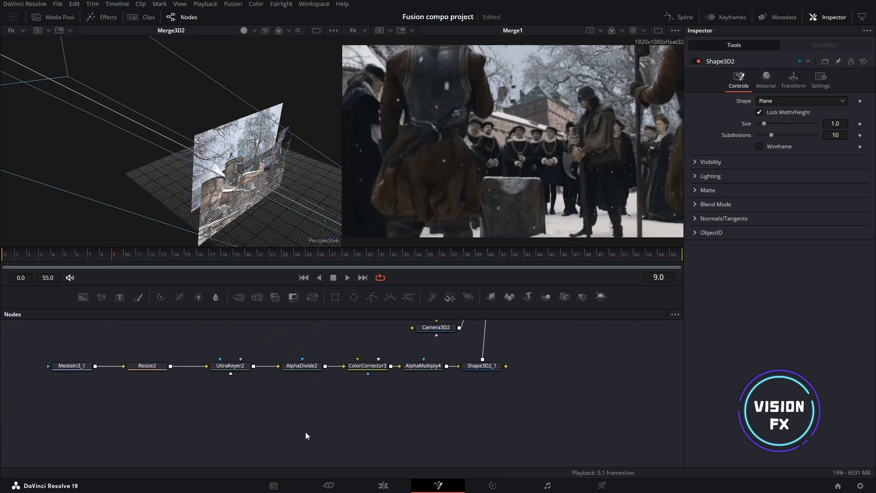
pyautogui.hotkey('shift', 'space')
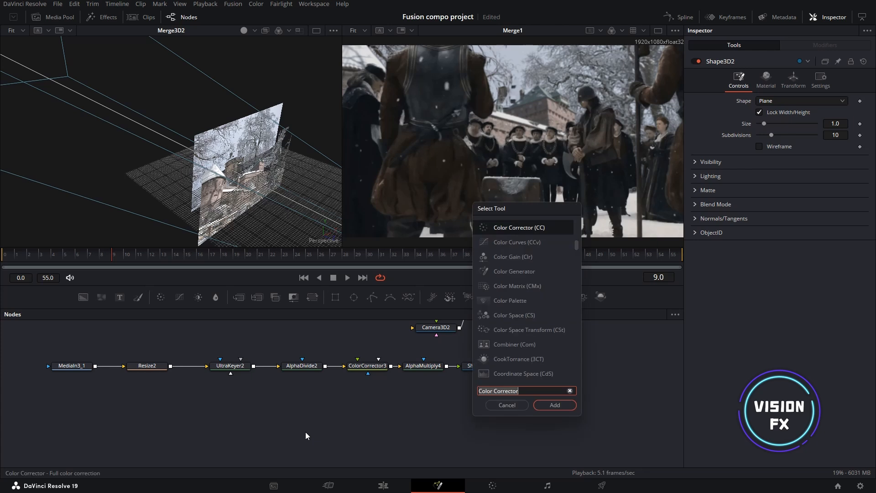
pyautogui.write('pem')
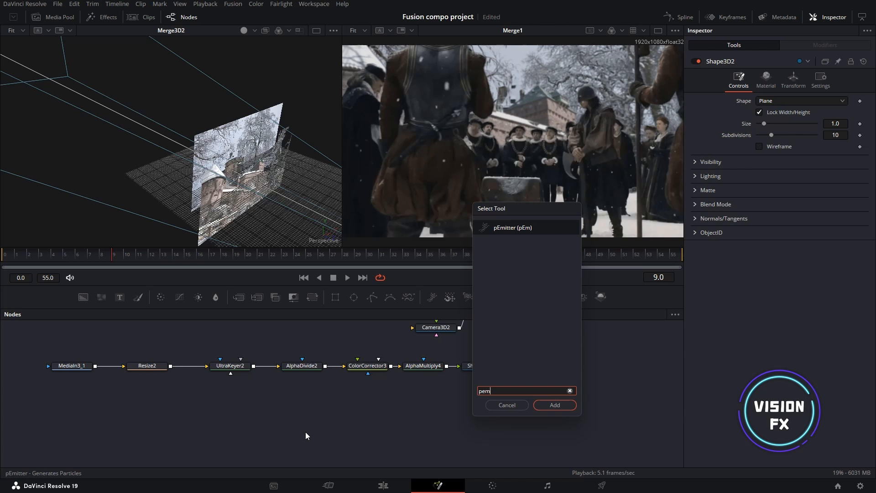
pyautogui.press('Return')
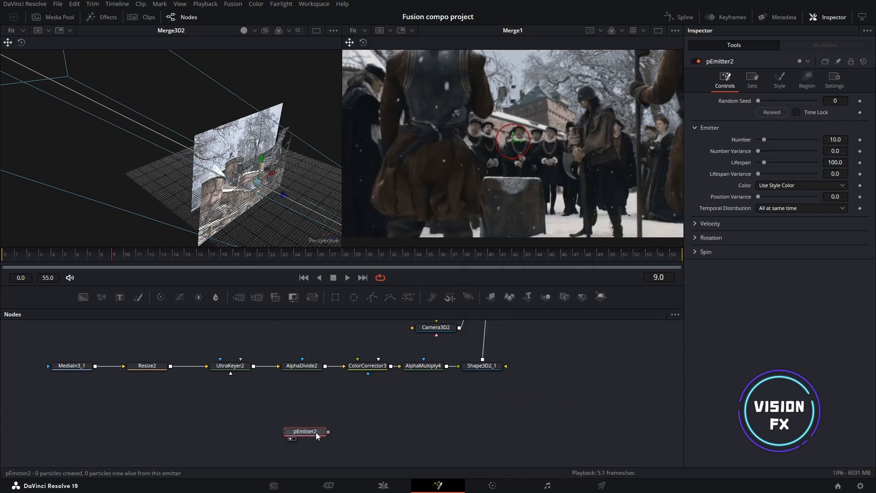
pyautogui.hotkey('shift', 'space')
pyautogui.write('prend')
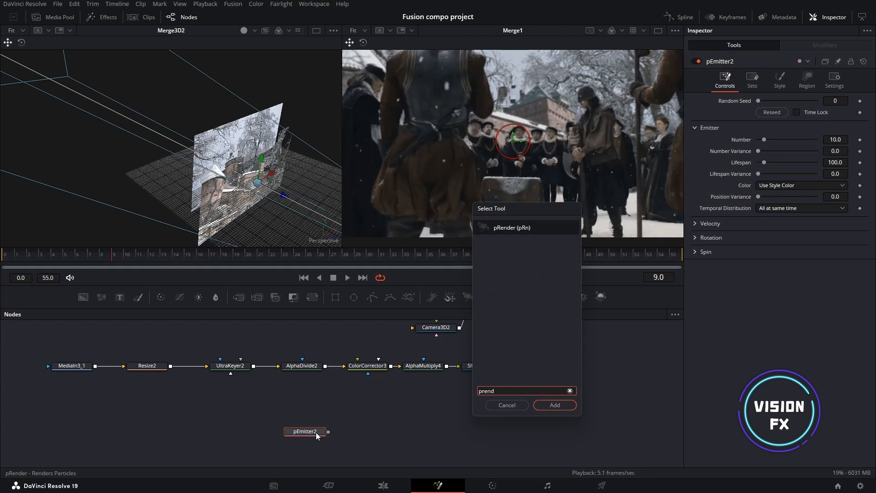
pyautogui.press('Return')
# - Display pRender2 in the first viewer and play the timeline to preview the emitted particles
pyautogui.moveTo(345, 434); pyautogui.dragTo(255, 178)
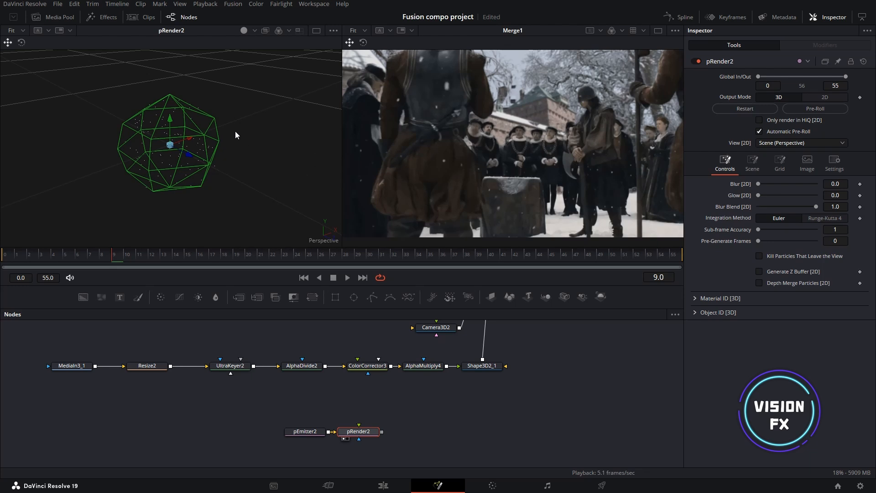
pyautogui.moveTo(280, 110); pyautogui.dragTo(86, 233)
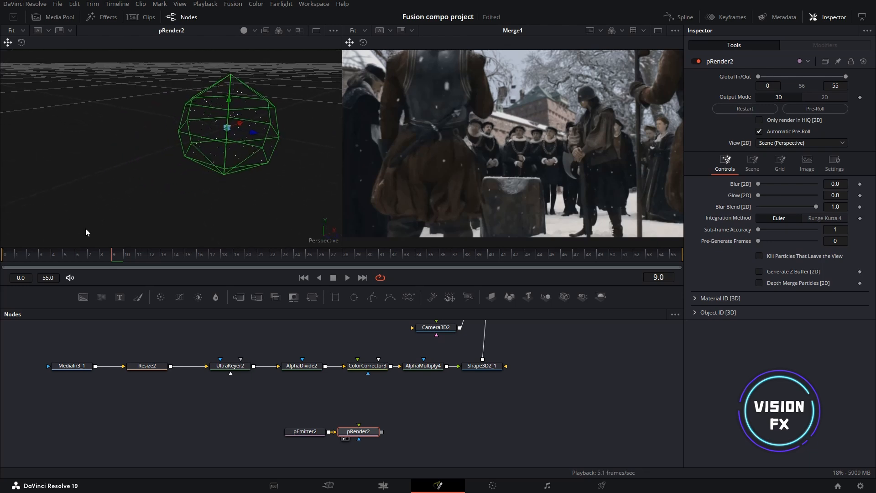
pyautogui.click(35, 262)
pyautogui.press('space')
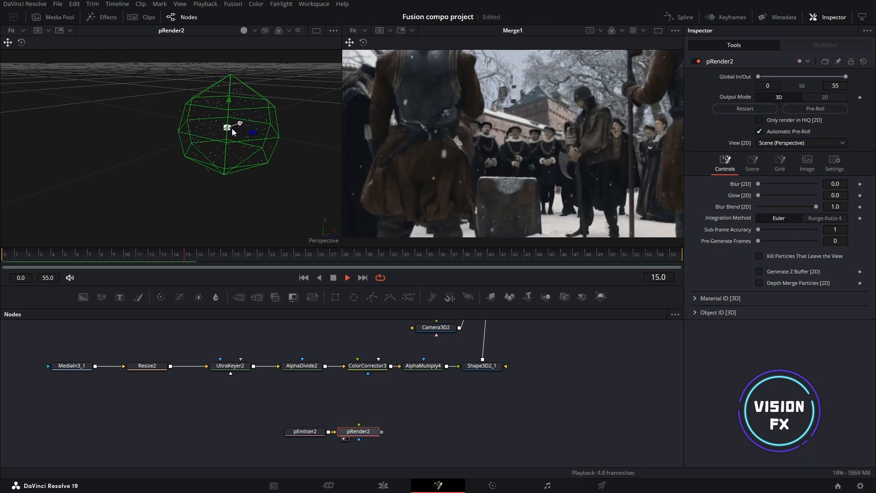
pyautogui.press('space')
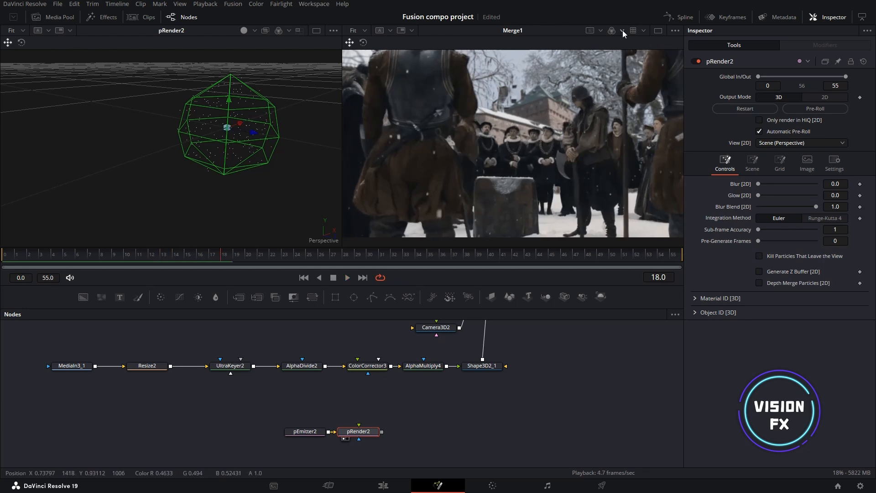
# - Switch to a single-viewer layout, display pRender2 framed on the emitter, and play the particles again
pyautogui.click(659, 35)
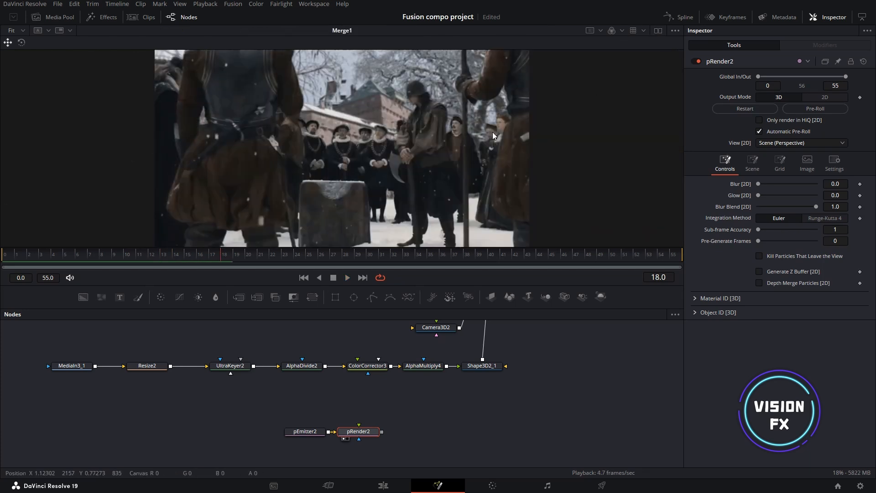
pyautogui.moveTo(366, 432); pyautogui.dragTo(410, 145)
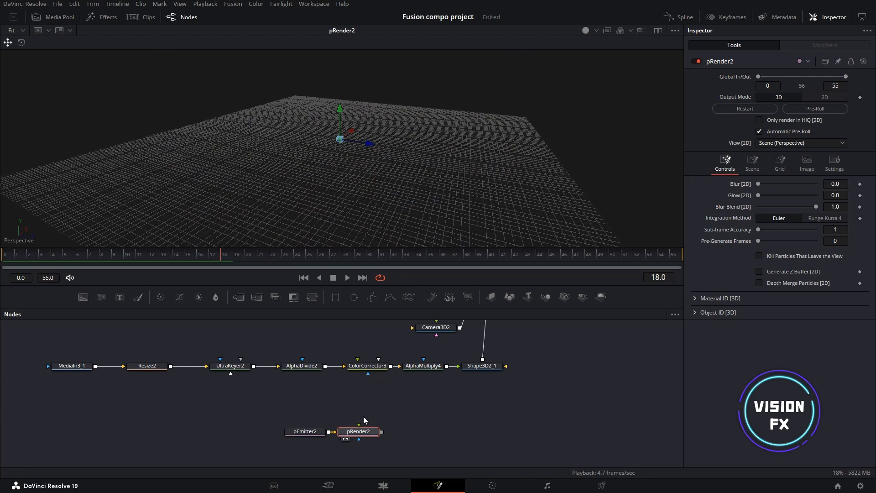
pyautogui.scroll(-1, 394, 148)
pyautogui.press('f')
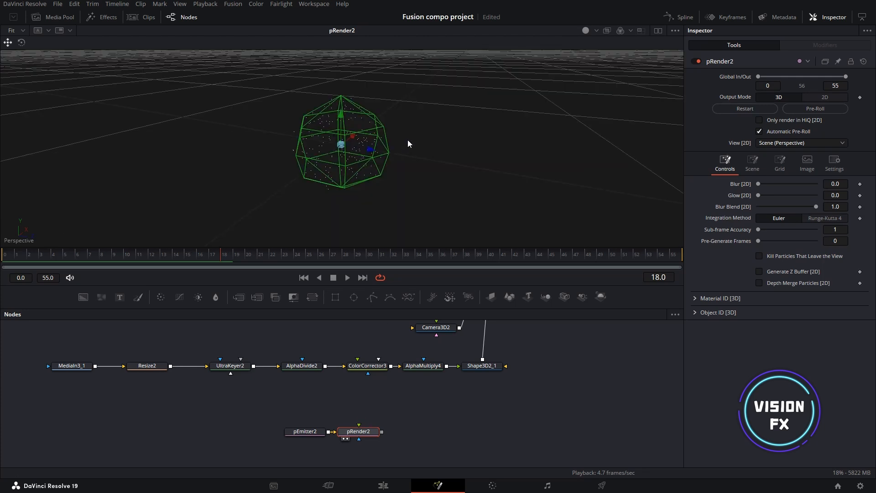
pyautogui.press('space')
pyautogui.press('space')
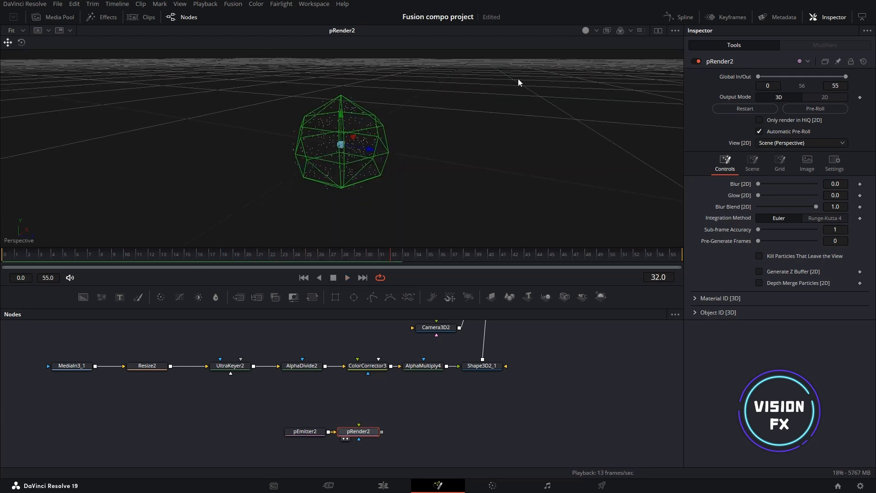
# - Set the particle Number of pEmitter2 to 50
pyautogui.click(304, 431)
pyautogui.click(838, 140)
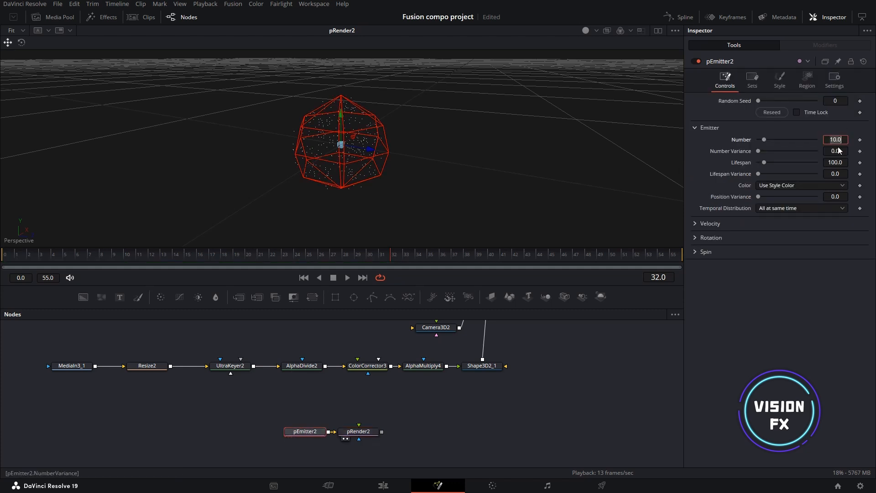
pyautogui.write('50')
pyautogui.press('Tab')
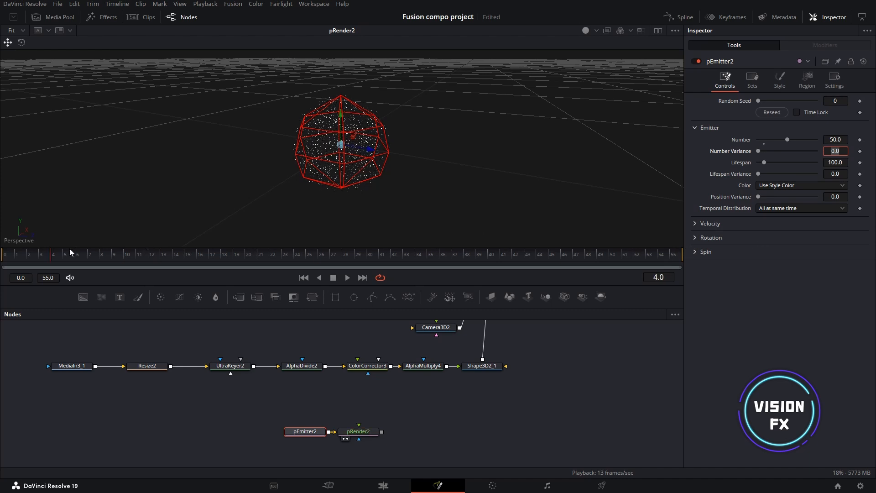
# - Give pEmitter2's particles a velocity of about 0.323 at an angle of -90, and play them from the start
pyautogui.click(719, 224)
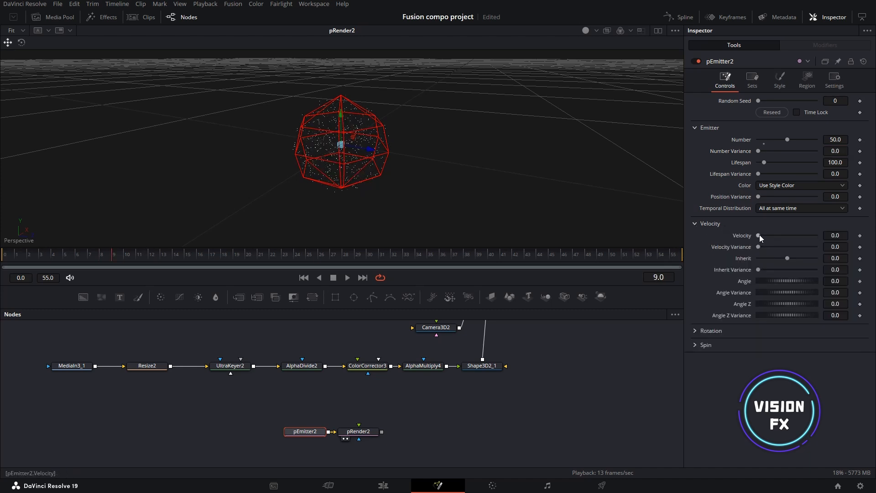
pyautogui.moveTo(759, 235); pyautogui.dragTo(779, 231)
pyautogui.moveTo(780, 278)
pyautogui.mouseDown()
pyautogui.moveTo(766, 280)
pyautogui.moveTo(787, 278)
pyautogui.mouseUp()
pyautogui.click(839, 280)
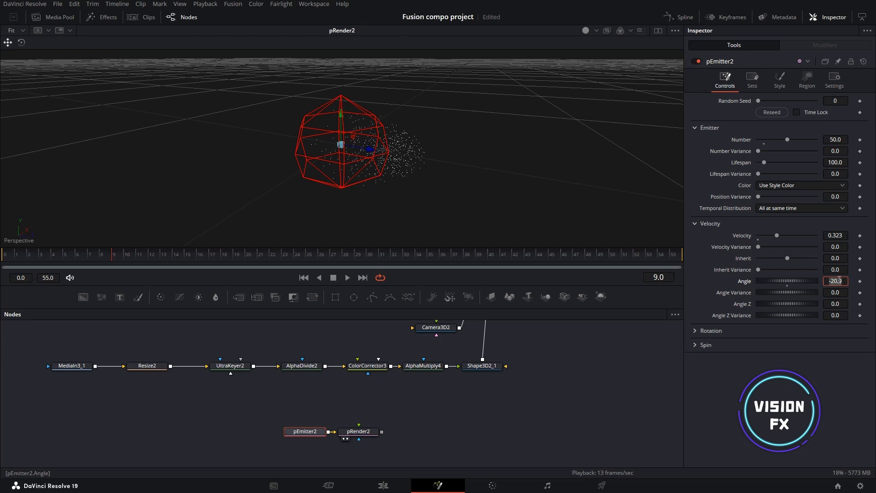
pyautogui.write('-90')
pyautogui.press('Tab')
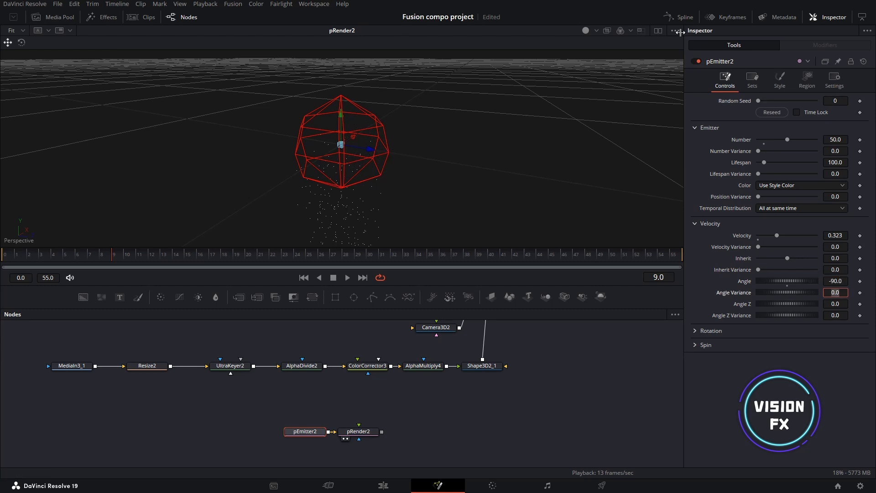
pyautogui.scroll(-5, 495, 155)
pyautogui.press('space')
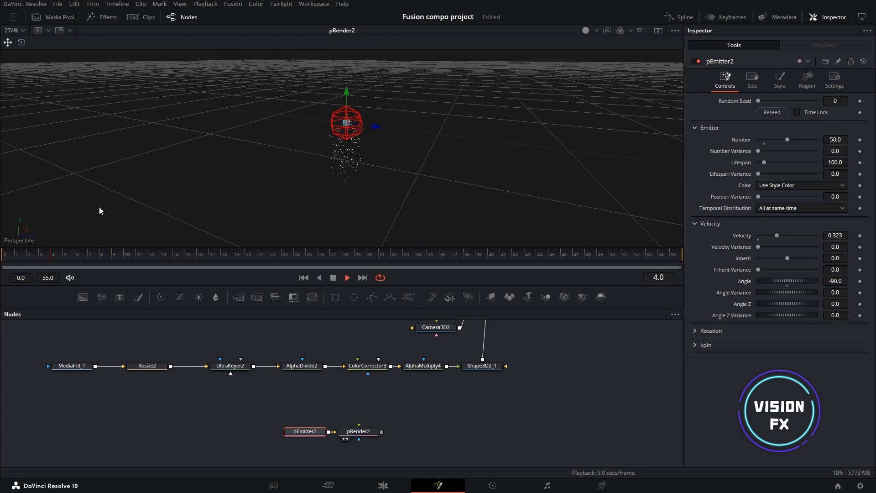
pyautogui.click(20, 251)
pyautogui.press('space')
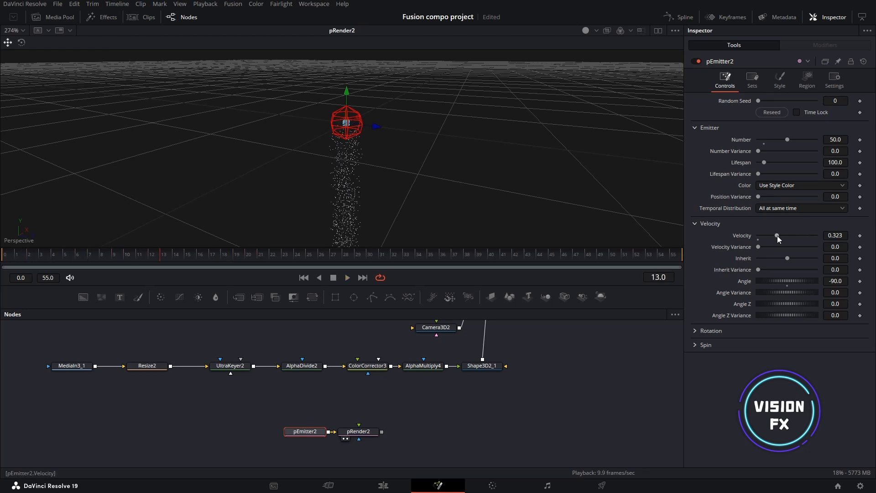
# - Lower the particle velocity to about 0.047, playing the animation between adjustments to judge the falling speed
pyautogui.moveTo(776, 235); pyautogui.dragTo(764, 237)
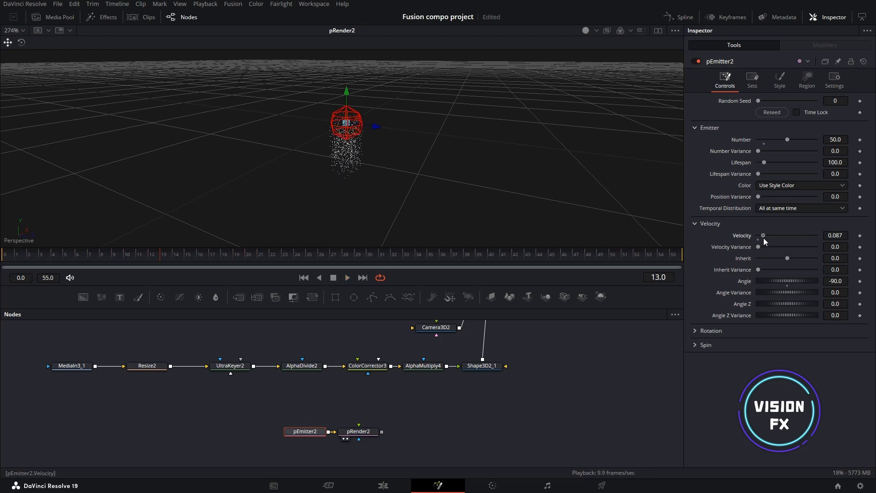
pyautogui.press('space')
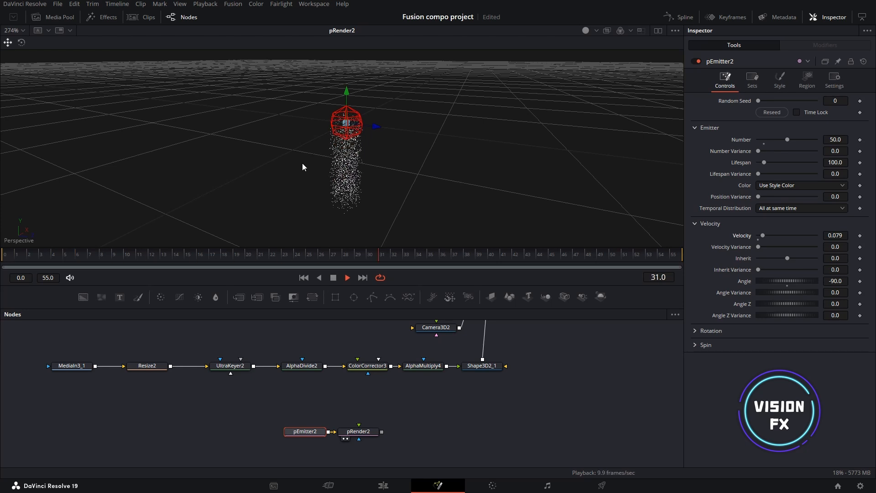
pyautogui.press('space')
pyautogui.moveTo(770, 241)
pyautogui.mouseDown()
pyautogui.moveTo(819, 235)
pyautogui.moveTo(755, 242)
pyautogui.mouseUp()
pyautogui.press('space')
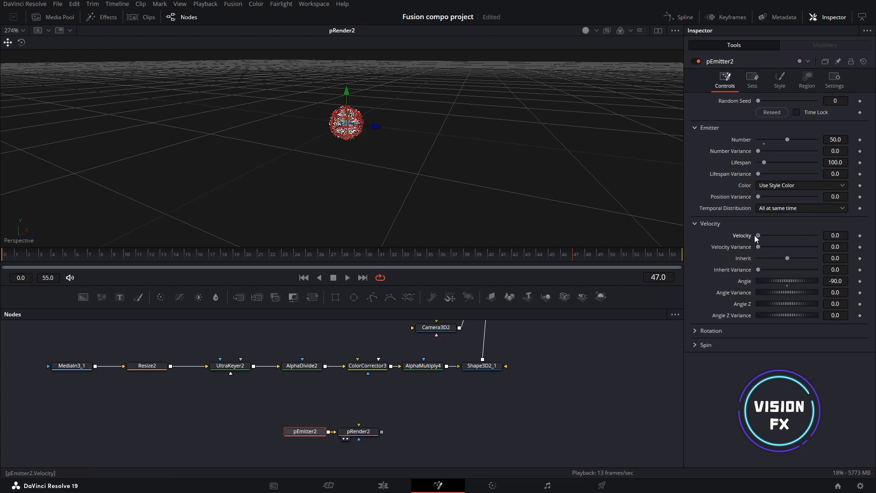
pyautogui.moveTo(757, 239); pyautogui.dragTo(761, 238)
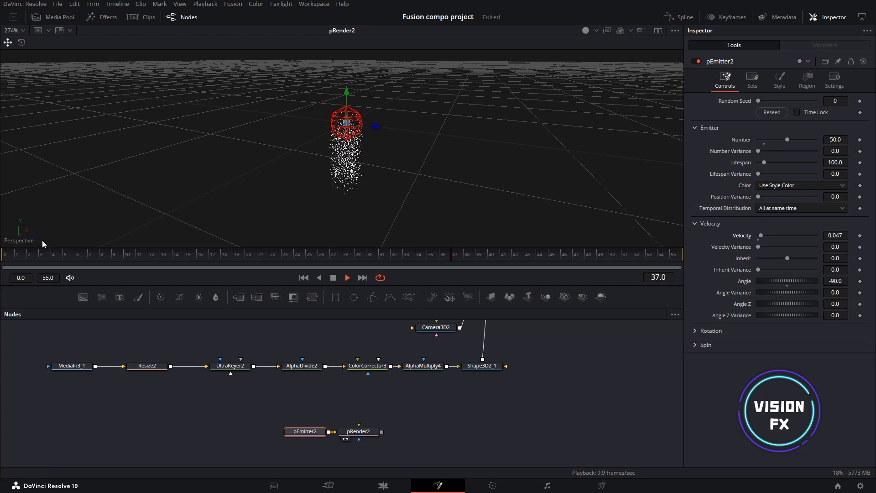
# - Change the emitter's region shape to Cube and return to the first frame
pyautogui.click(808, 87)
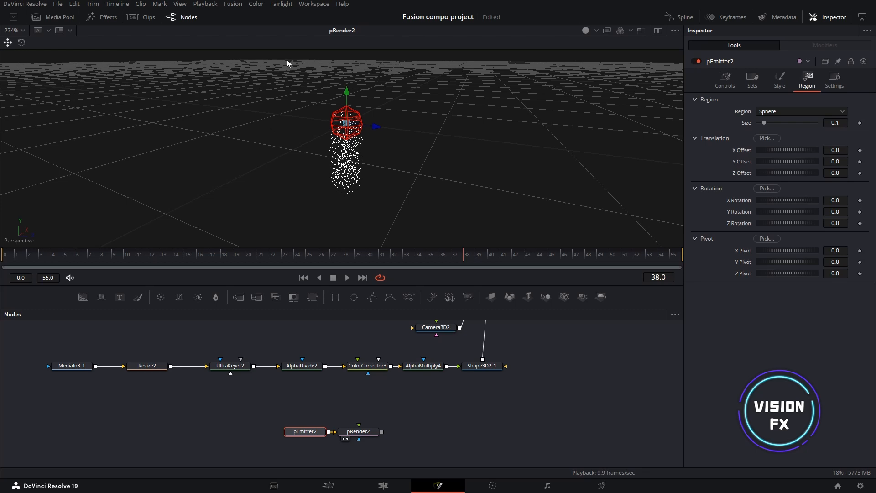
pyautogui.scroll(3, 360, 135)
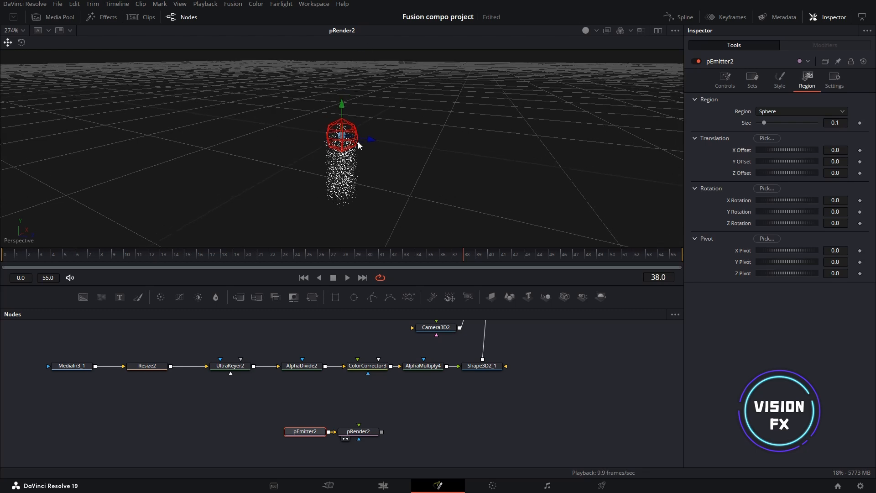
pyautogui.click(776, 109)
pyautogui.click(763, 154)
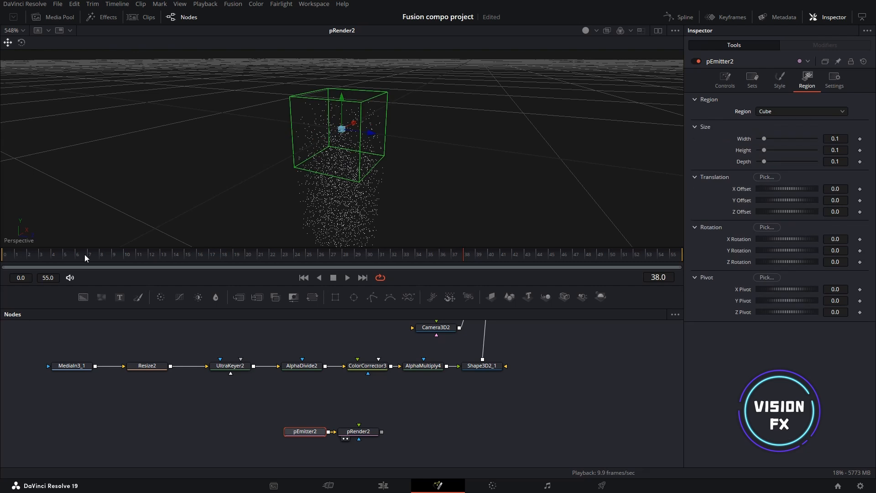
pyautogui.moveTo(13, 259); pyautogui.dragTo(1, 285)
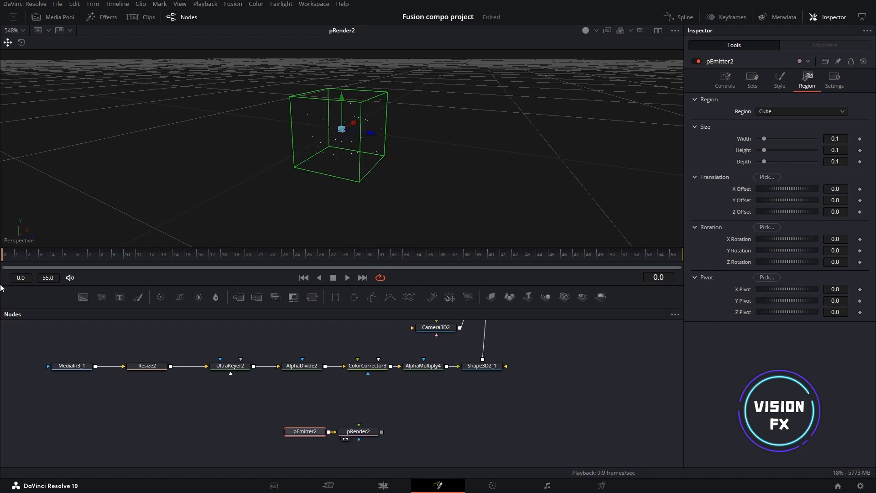
# - Set the cube region's width, height and depth to 10 each and briefly play the particles
pyautogui.click(839, 138)
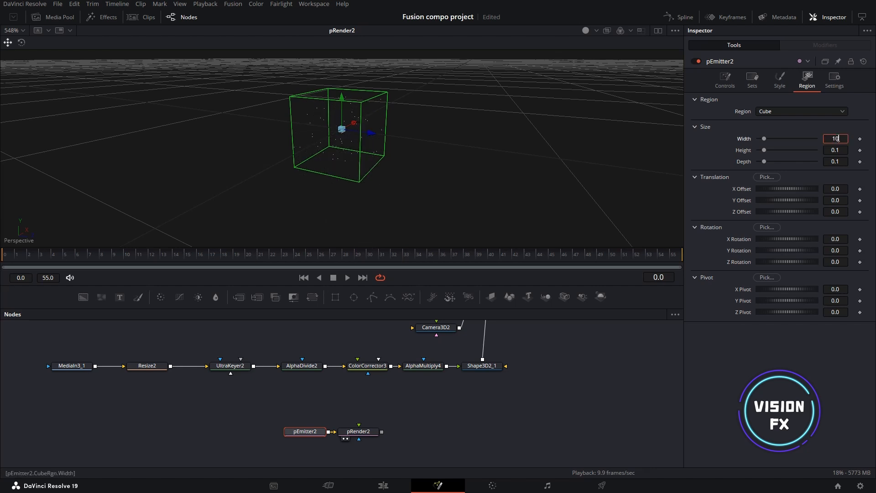
pyautogui.press('Tab')
pyautogui.write('10')
pyautogui.press('Tab')
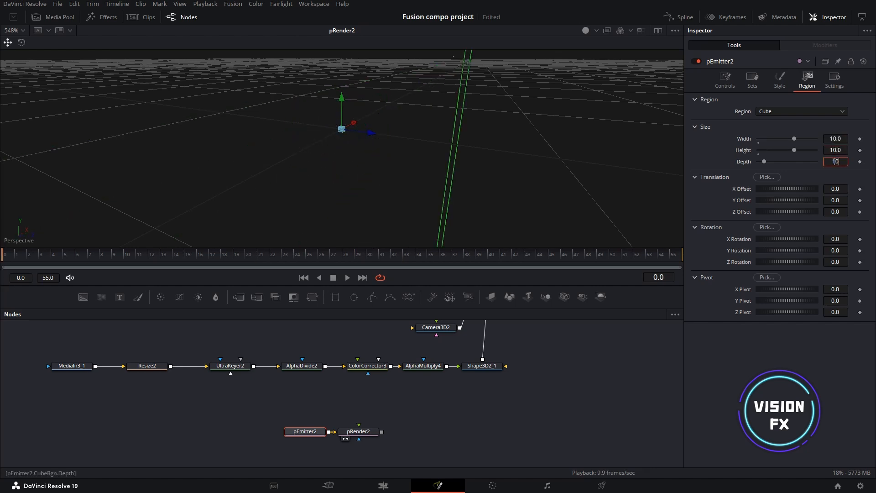
pyautogui.write('10')
pyautogui.press('Tab')
pyautogui.scroll(-3, 461, 128)
pyautogui.scroll(-4, 458, 129)
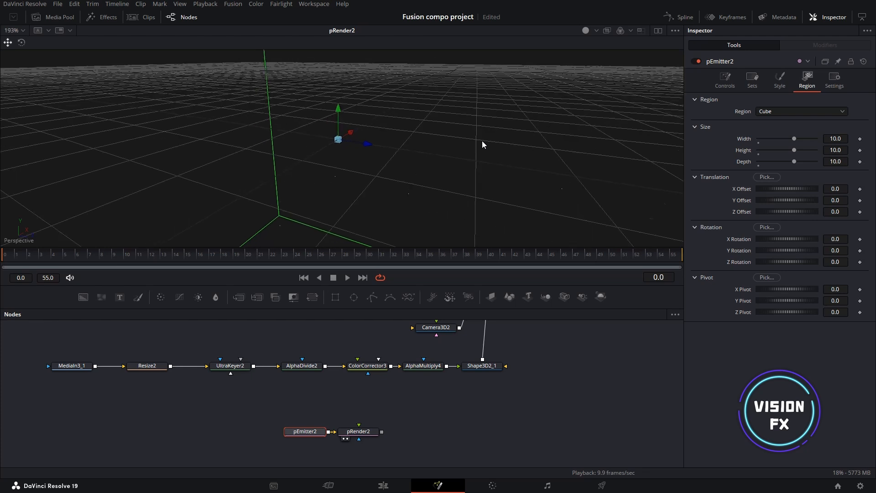
pyautogui.scroll(-6, 483, 142)
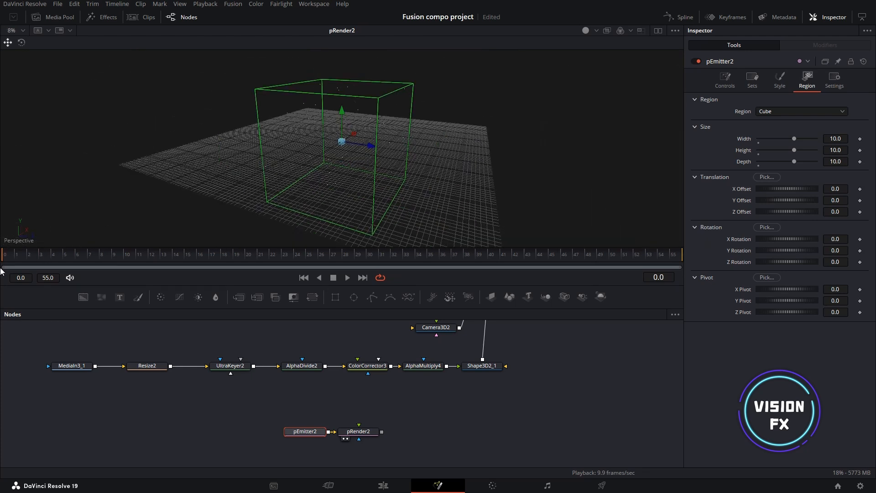
pyautogui.press('space')
pyautogui.press('space')
# - Raise the particle velocity to about 0.331 and set the lifespan to 20
pyautogui.click(725, 78)
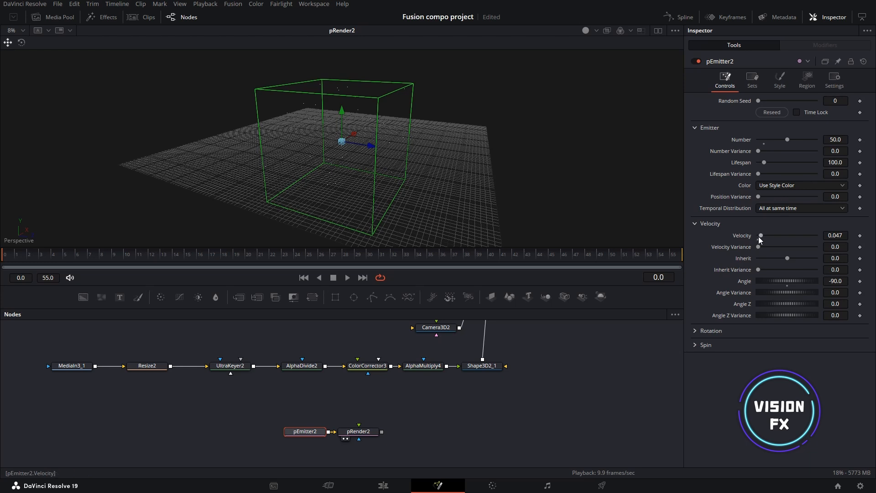
pyautogui.moveTo(760, 236); pyautogui.dragTo(767, 236)
pyautogui.press('space')
pyautogui.click(836, 162)
pyautogui.write('26')
pyautogui.press('Return')
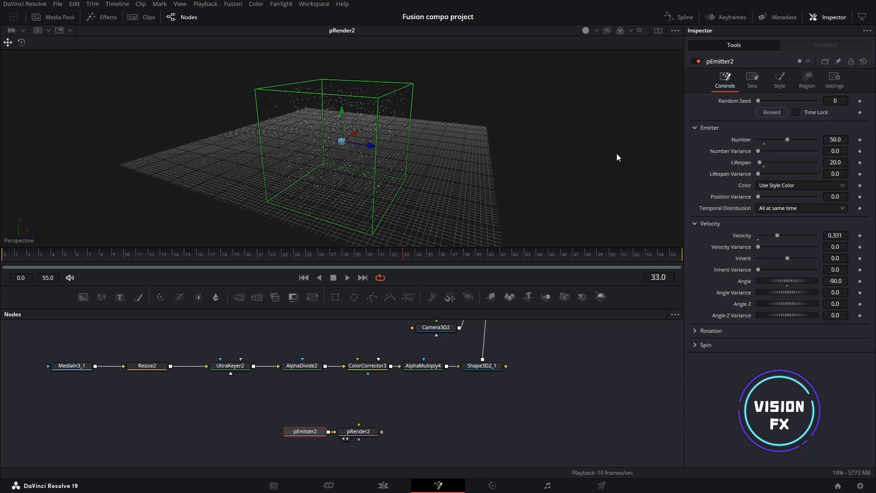
# - Replay the particles from the first frame in a closer view and increase their velocity to about 0.37
pyautogui.press('space')
pyautogui.click(2, 254)
pyautogui.moveTo(317, 203); pyautogui.dragTo(401, 123)
pyautogui.scroll(3, 420, 112)
pyautogui.press('space')
pyautogui.moveTo(778, 235); pyautogui.dragTo(788, 238)
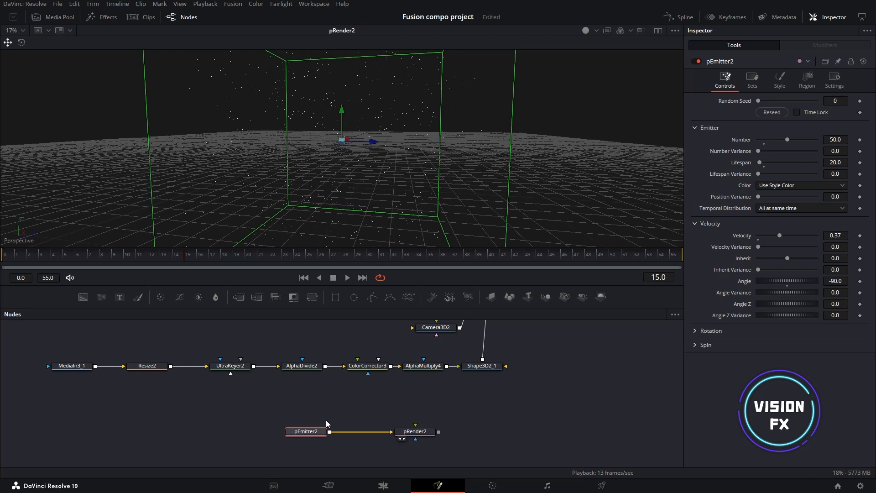
# - Insert a pTurbulence node between pEmitter2 and pRender2
pyautogui.hotkey('shift', 'space')
pyautogui.write('ptu')
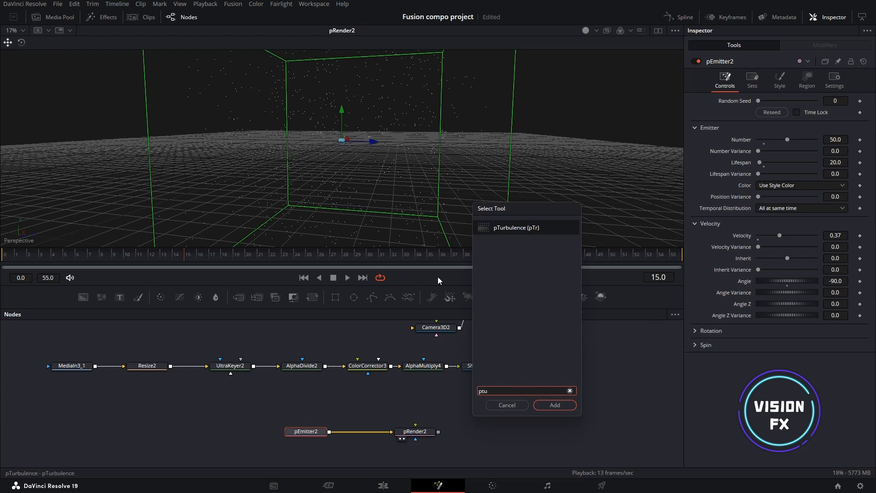
pyautogui.press('Return')
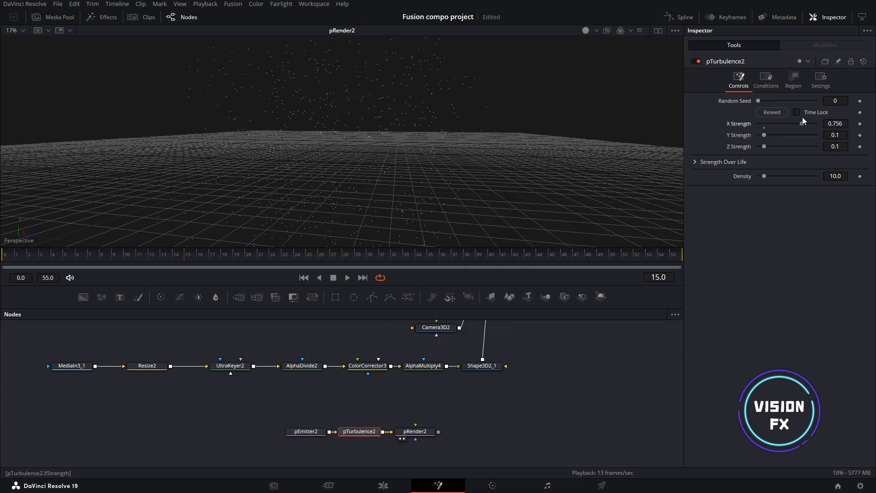
# - Set the turbulence X Strength to about 0.824 and Z Strength to 10, and preview the particles from the first frame
pyautogui.moveTo(768, 146); pyautogui.dragTo(811, 147)
pyautogui.click(818, 126)
pyautogui.click(839, 146)
pyautogui.write('10')
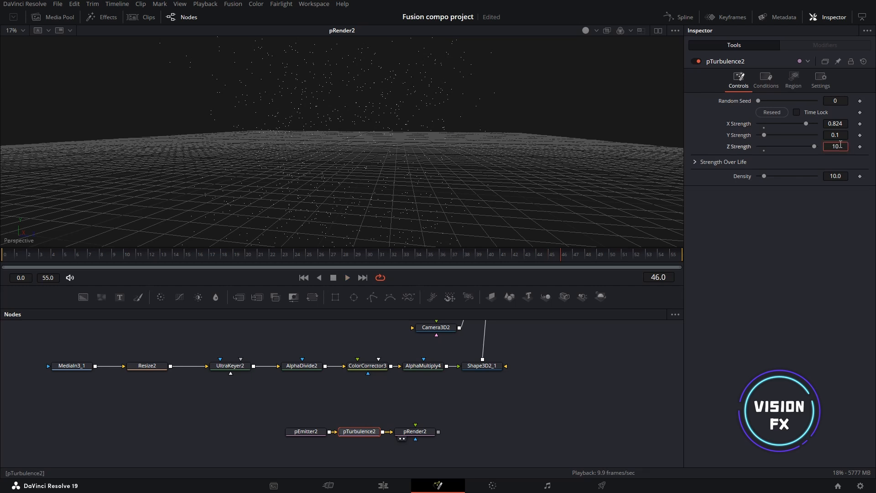
pyautogui.write('.')
pyautogui.press('Tab')
pyautogui.click(1, 262)
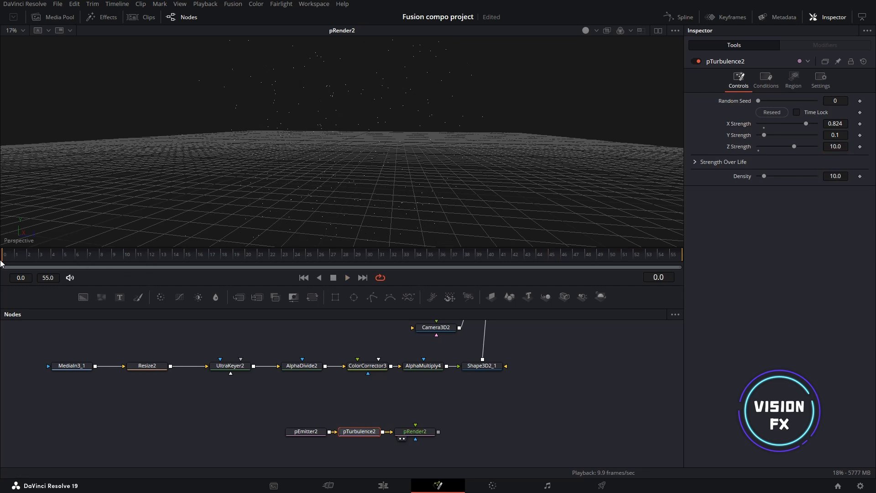
pyautogui.press('space')
pyautogui.press('space')
# - Change pEmitter2's particle style to Blob and play the particles while inspecting them around the cube region
pyautogui.click(306, 431)
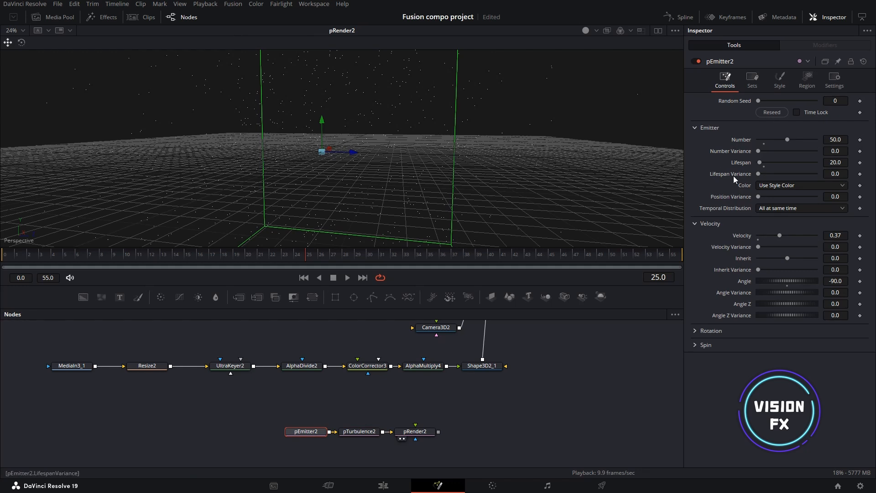
pyautogui.click(783, 82)
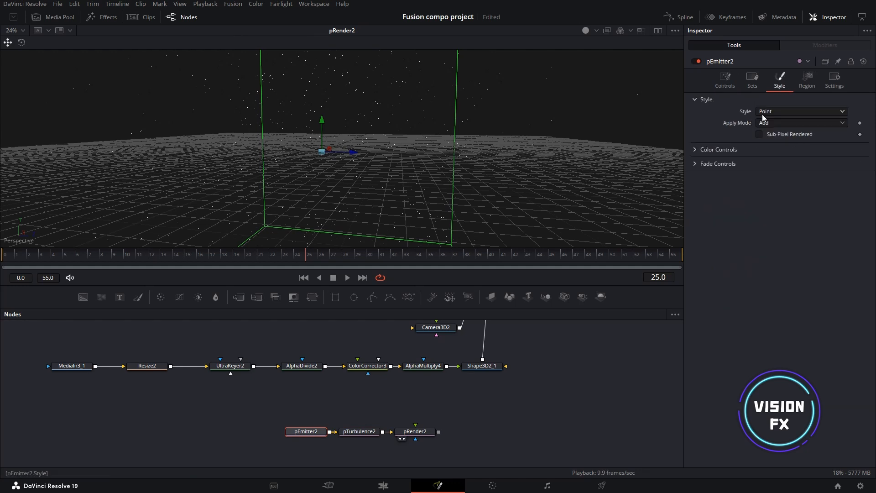
pyautogui.click(762, 114)
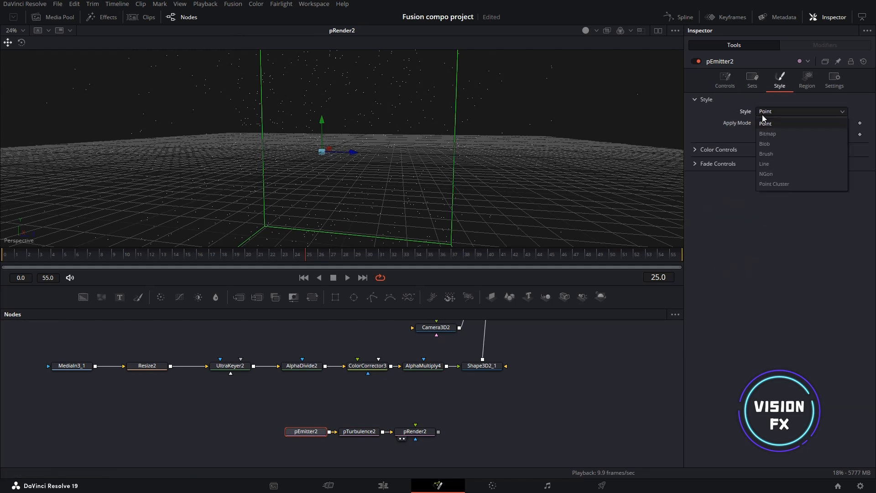
pyautogui.click(776, 143)
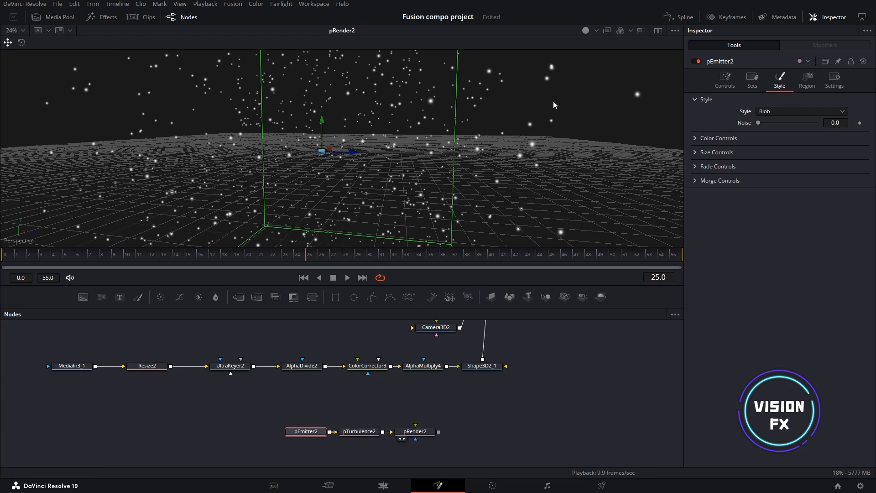
pyautogui.moveTo(540, 113); pyautogui.dragTo(406, 122)
pyautogui.scroll(-10, 404, 125)
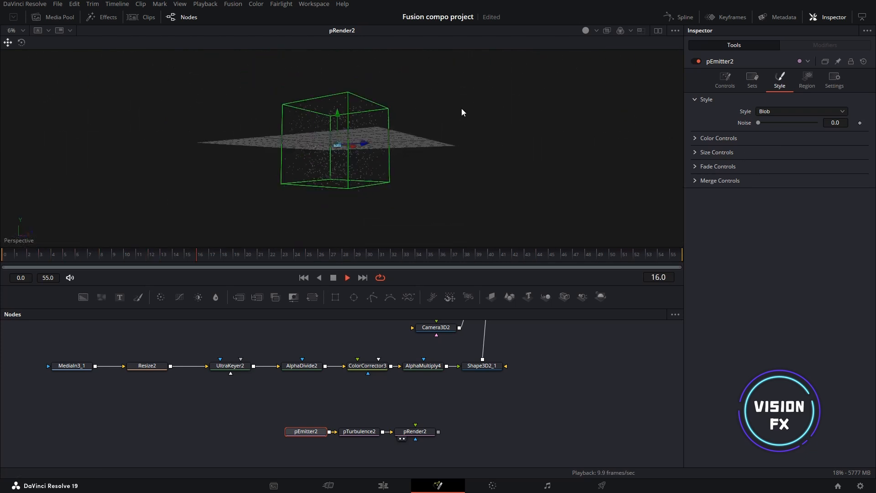
pyautogui.scroll(6, 415, 118)
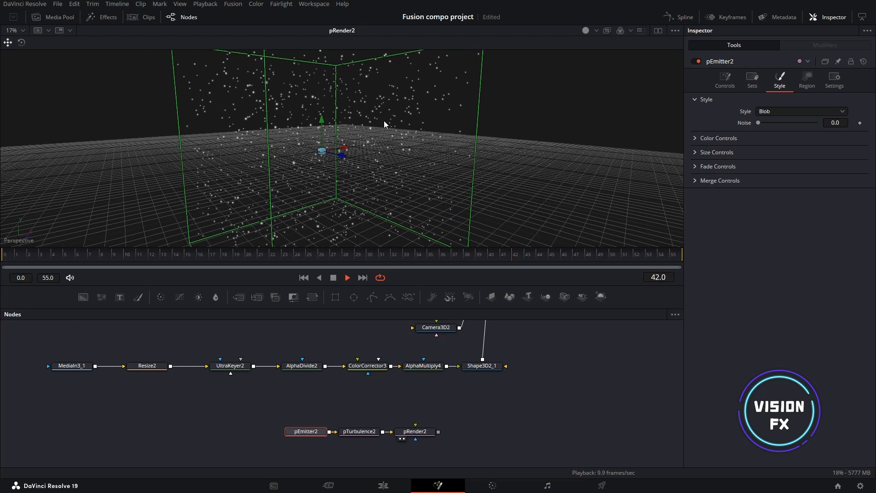
pyautogui.press('space')
# - Connect pRender2's output to Merge3D2 and display Merge3D2 in the viewer to check the particles within the castle scene
pyautogui.moveTo(438, 432); pyautogui.dragTo(476, 351)
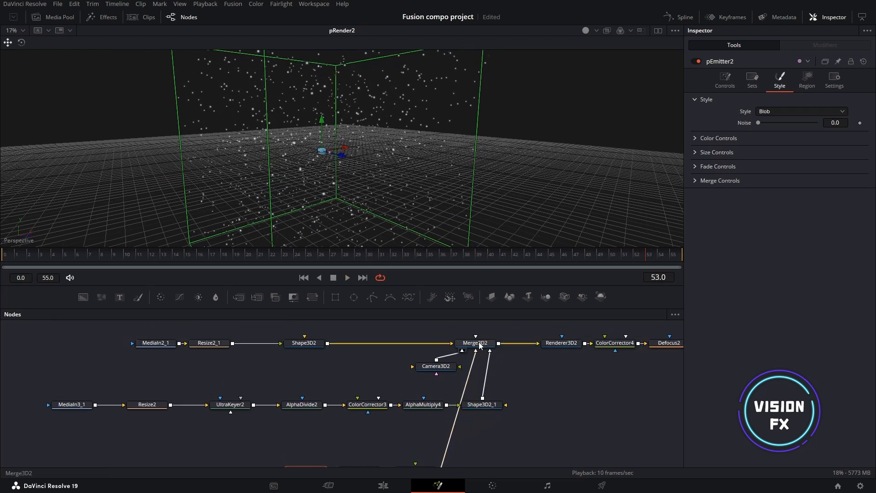
pyautogui.press('1')
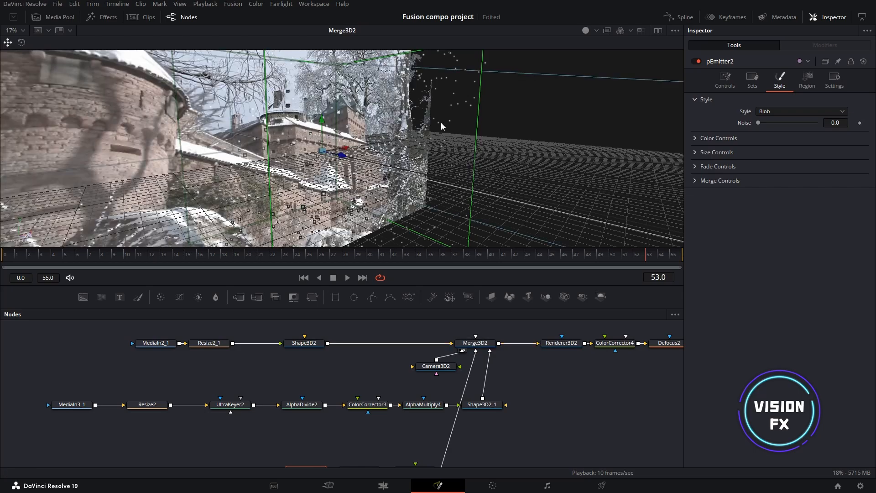
pyautogui.moveTo(404, 132); pyautogui.dragTo(348, 95)
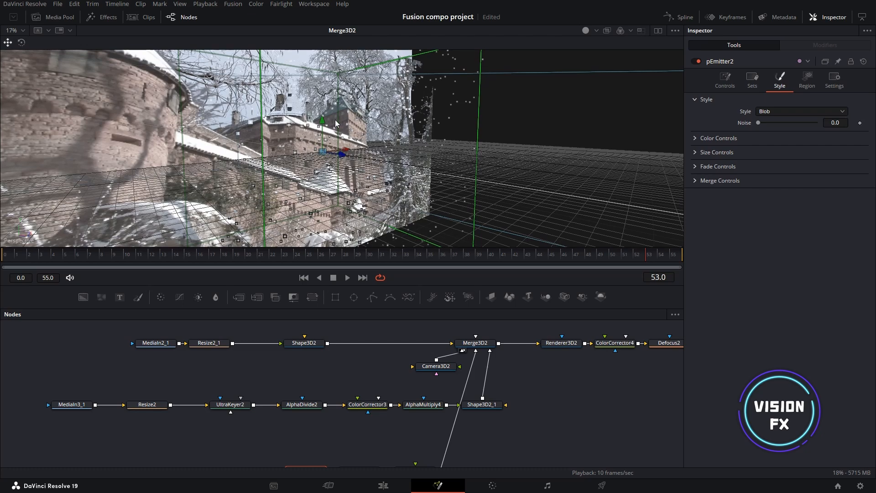
# - Set pEmitter2's particle size to 0.05
pyautogui.moveTo(277, 155); pyautogui.dragTo(306, 117)
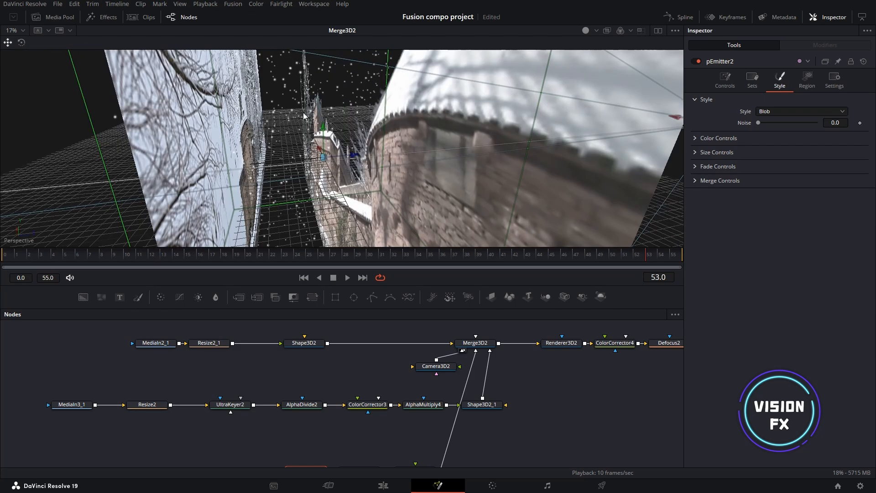
pyautogui.moveTo(284, 171); pyautogui.dragTo(290, 190)
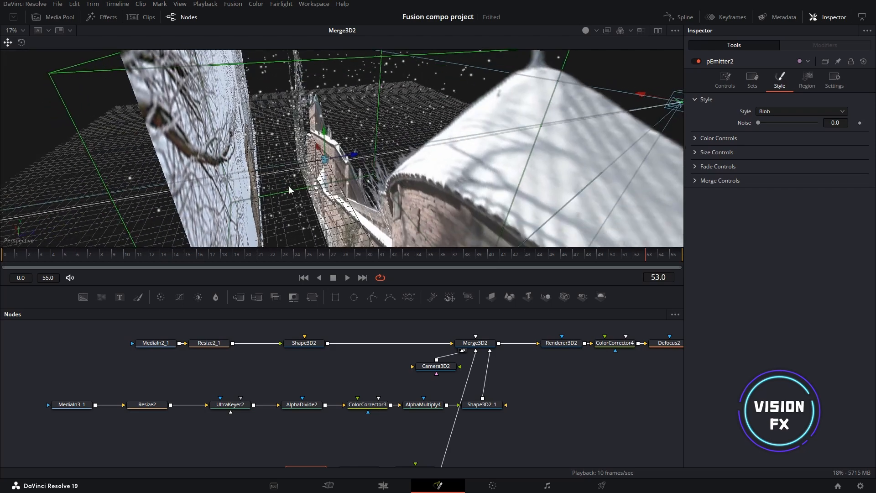
pyautogui.moveTo(390, 111); pyautogui.dragTo(203, 91)
pyautogui.rightClick(202, 91)
pyautogui.click(372, 392)
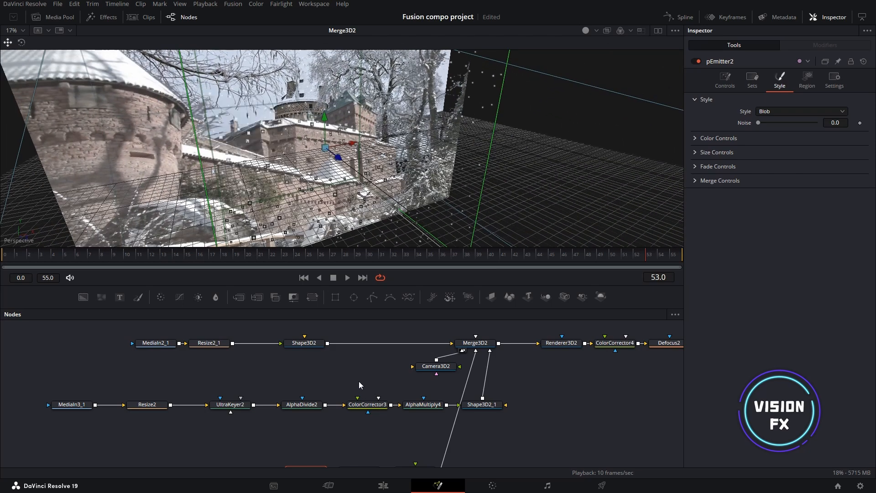
pyautogui.scroll(-4, 325, 404)
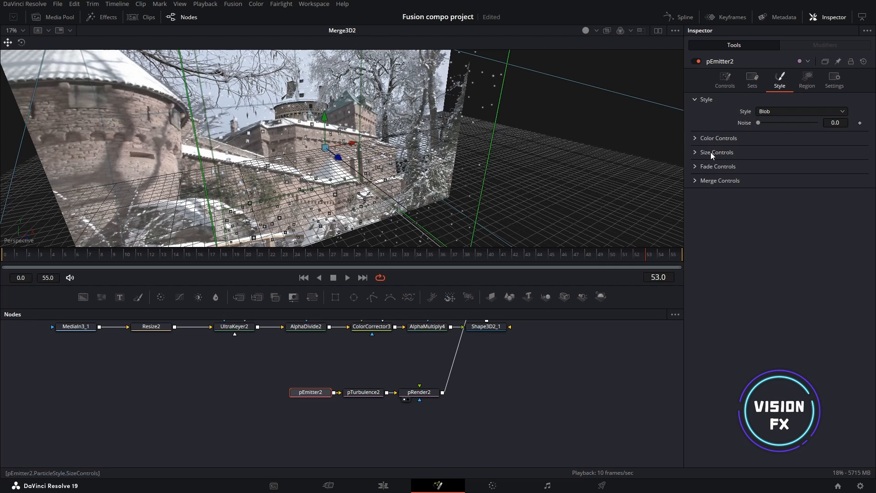
pyautogui.click(695, 154)
pyautogui.click(842, 166)
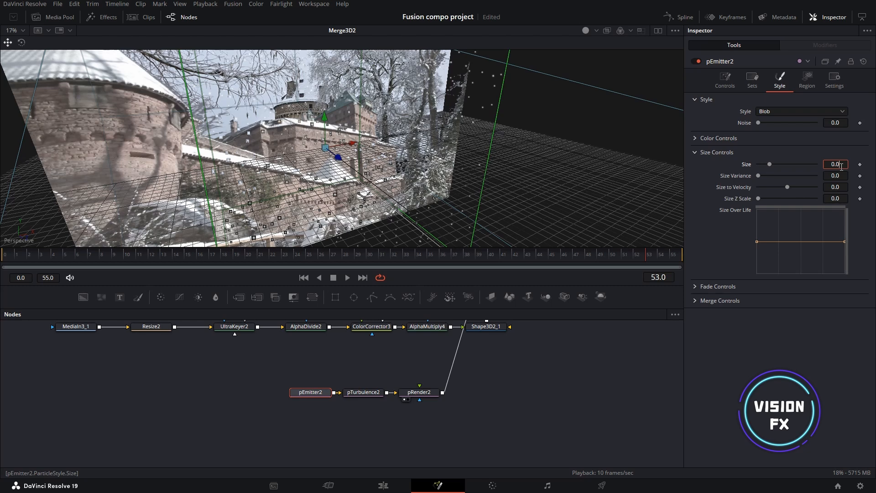
pyautogui.press('Tab')
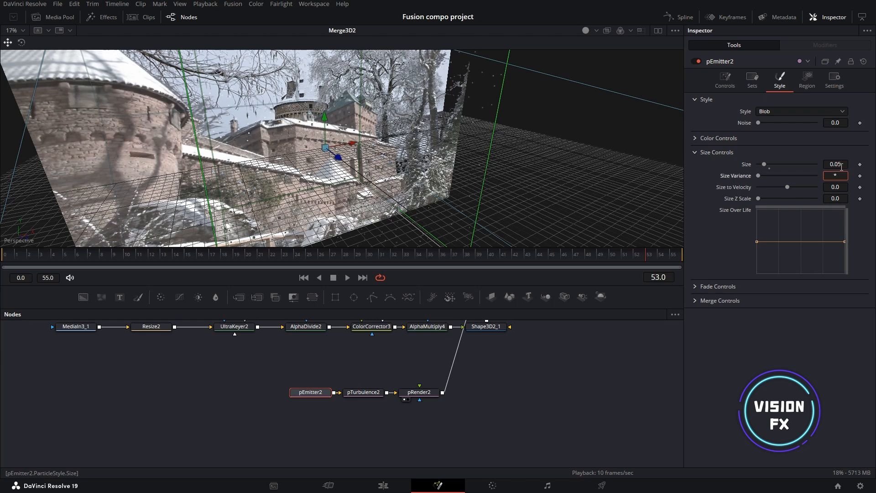
# - Try a particle size of 0.5 on pEmitter2 in the castle scene and undo it
pyautogui.moveTo(479, 169)
pyautogui.mouseDown()
pyautogui.moveTo(456, 164)
pyautogui.moveTo(502, 164)
pyautogui.moveTo(480, 141)
pyautogui.moveTo(488, 169)
pyautogui.mouseUp()
pyautogui.rightClick(487, 169)
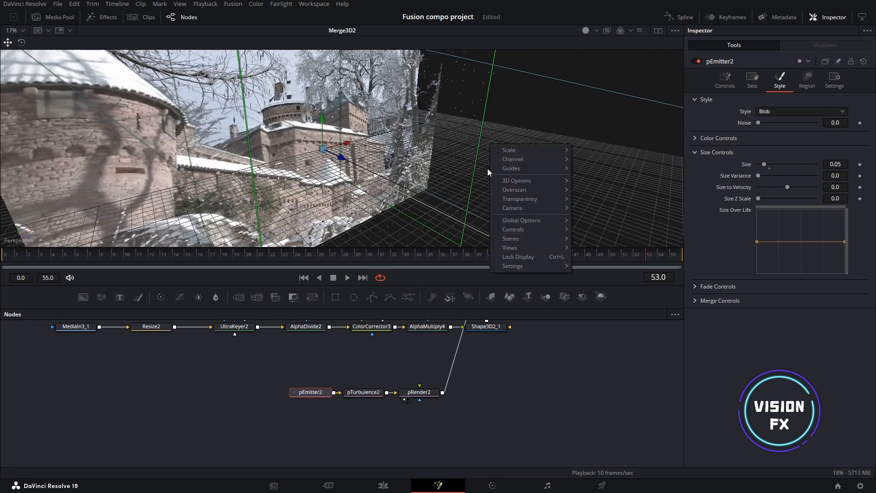
pyautogui.press('Escape')
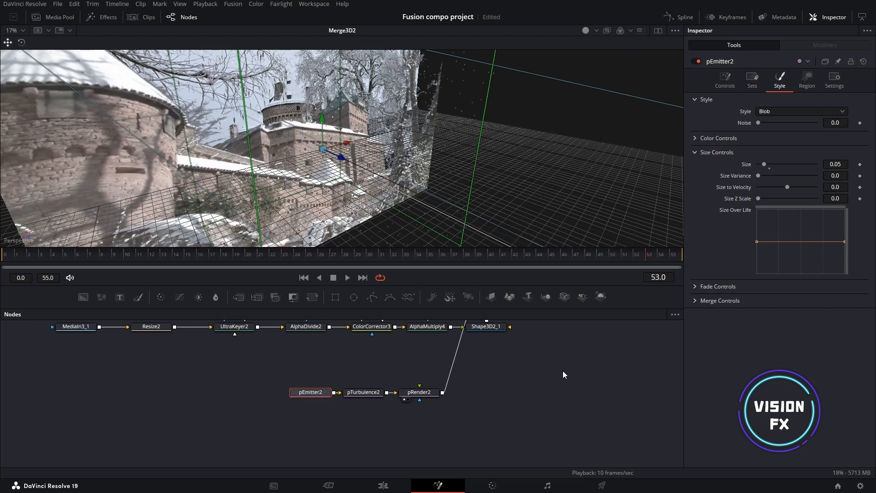
pyautogui.moveTo(765, 165); pyautogui.dragTo(837, 173)
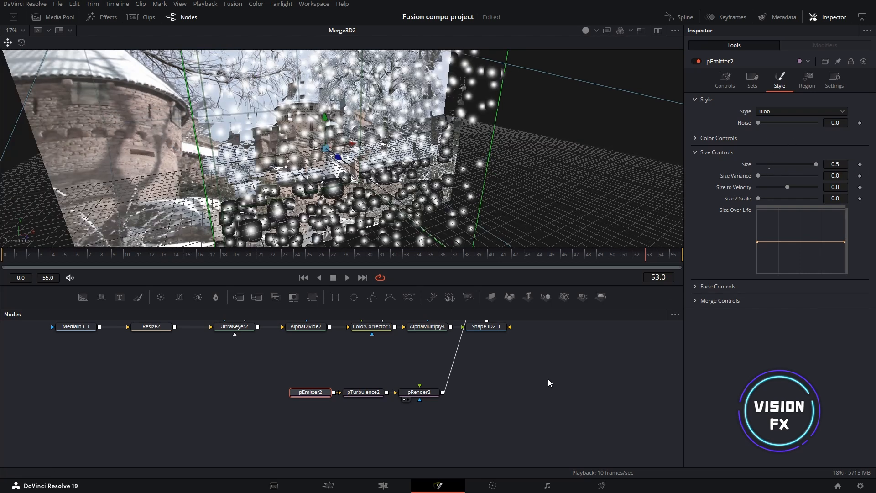
pyautogui.hotkey('ctrl', 'z')
# - Display Renderer3D2 and play the sequence, examining the snow particles against the castle up close and in the full frame
pyautogui.scroll(4, 549, 379)
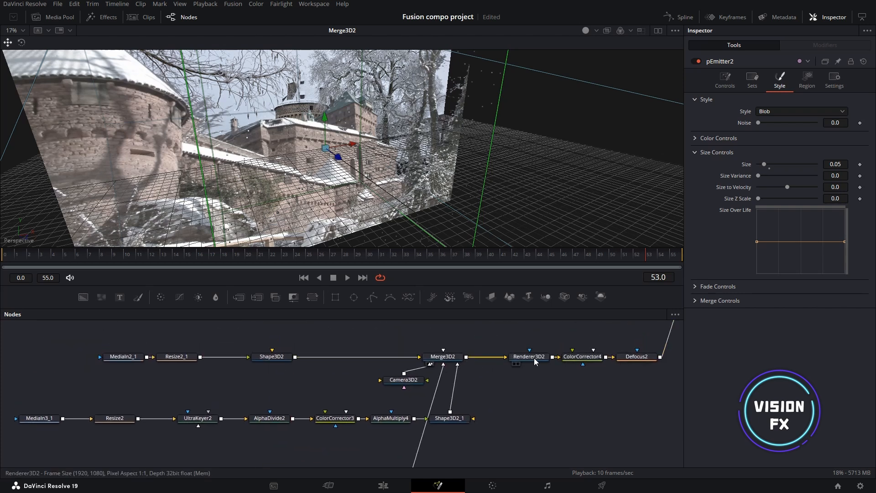
pyautogui.moveTo(529, 357); pyautogui.dragTo(389, 134)
pyautogui.scroll(3, 407, 138)
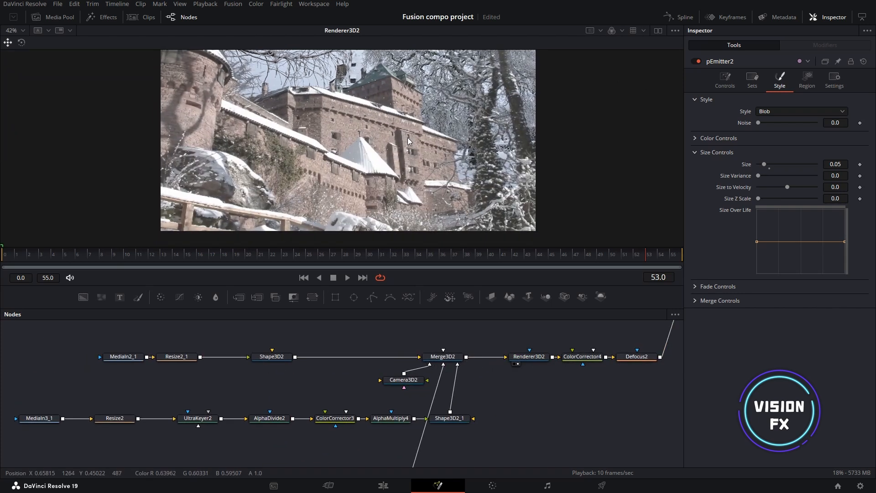
pyautogui.scroll(5, 422, 91)
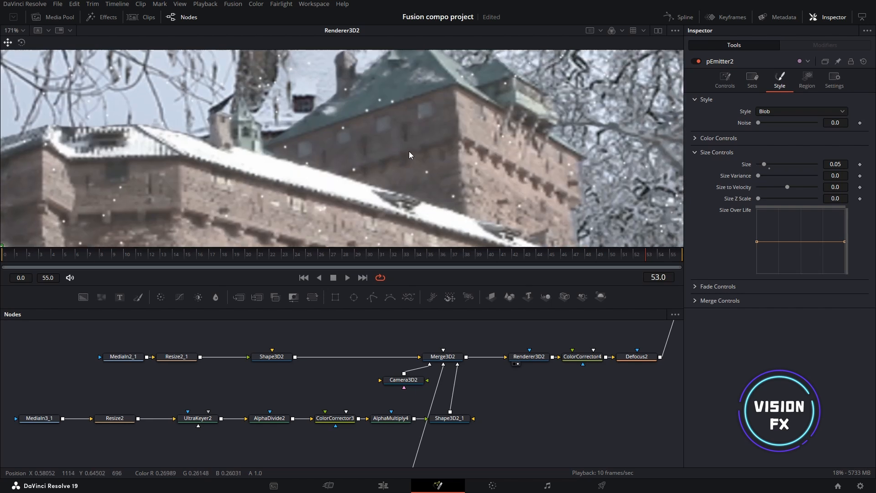
pyautogui.press('space')
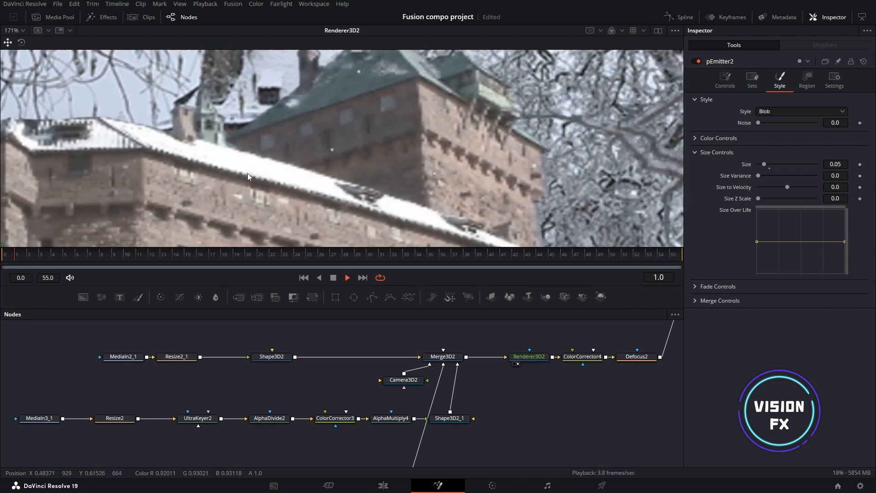
pyautogui.hotkey('ctrl', 'f')
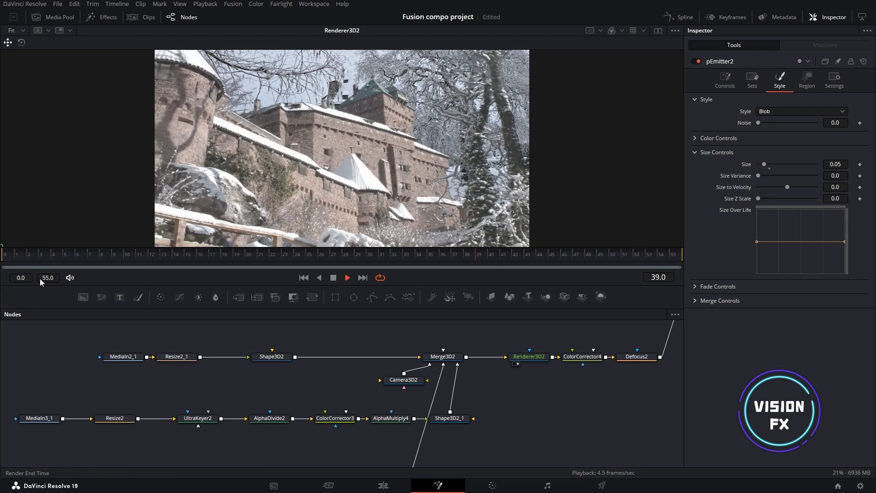
pyautogui.moveTo(21, 259); pyautogui.dragTo(12, 264)
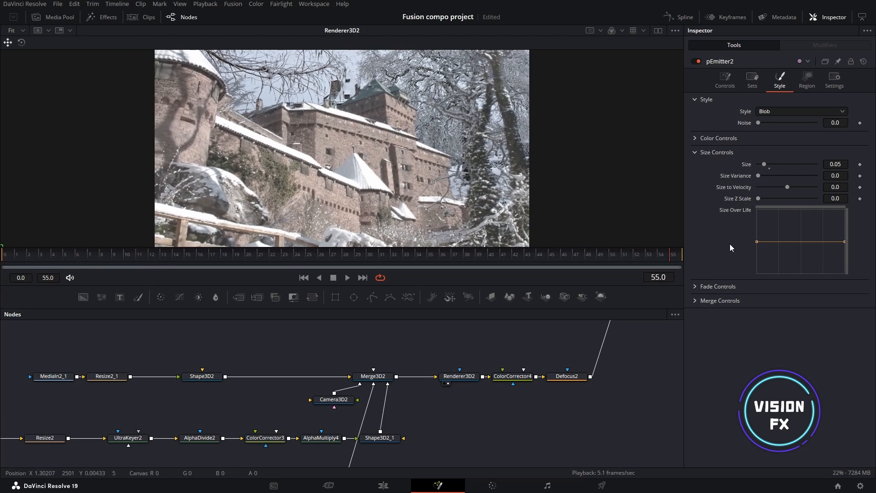
# - Display Defocus2 at frame 21 and inspect the particles in the blurred castle background
pyautogui.moveTo(358, 275); pyautogui.dragTo(261, 261)
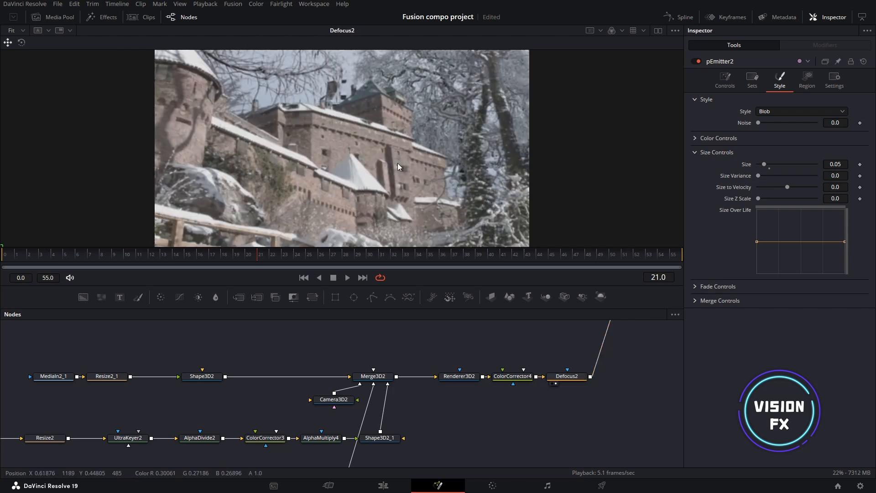
pyautogui.moveTo(624, 348); pyautogui.dragTo(591, 427)
pyautogui.moveTo(385, 98); pyautogui.dragTo(384, 97)
# - Set pEmitter2's particle size to 0.1 and size variance to 0.2, and display the Merge1 composite
pyautogui.moveTo(382, 356); pyautogui.dragTo(486, 252)
pyautogui.moveTo(86, 399)
pyautogui.mouseDown()
pyautogui.moveTo(182, 377)
pyautogui.moveTo(181, 366)
pyautogui.mouseUp()
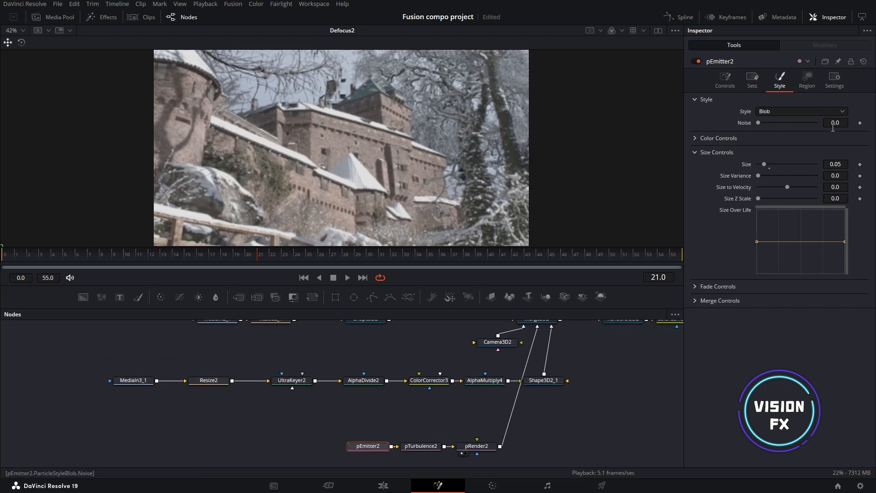
pyautogui.click(844, 165)
pyautogui.write('1')
pyautogui.press('Tab')
pyautogui.write('0')
pyautogui.press('Tab')
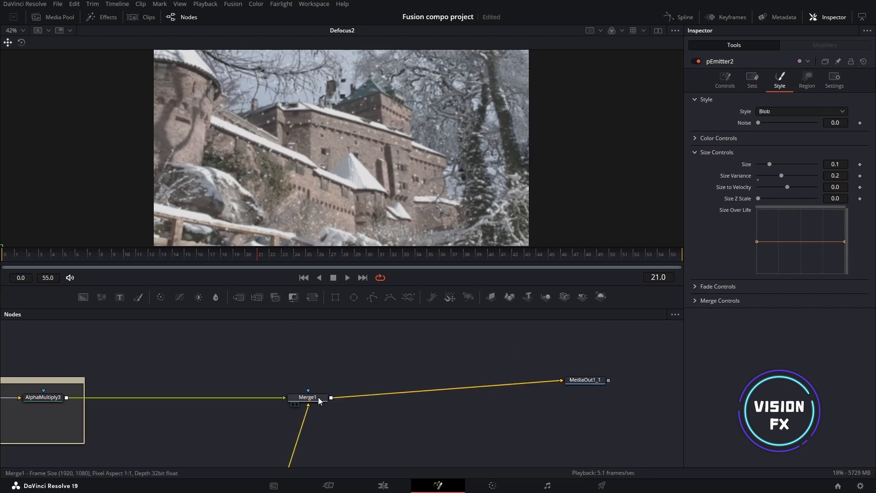
pyautogui.click(292, 404)
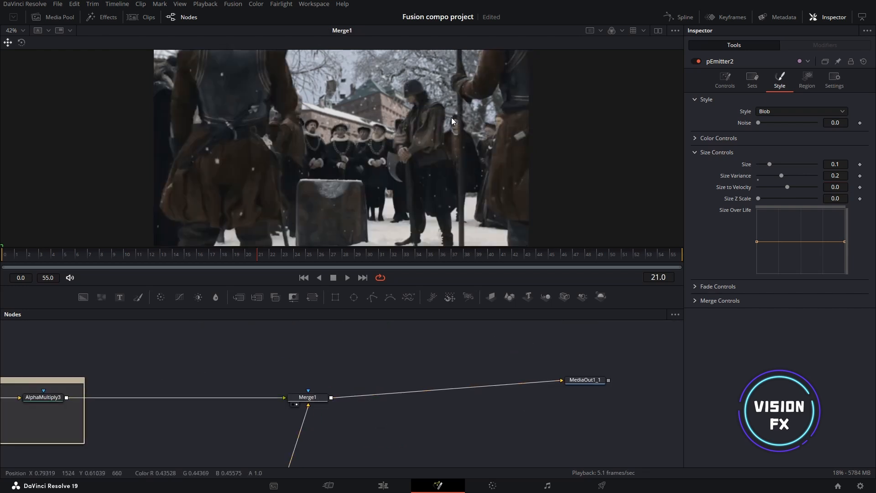
# - Change the particle size to 0.05 and play the composite to judge the snow
pyautogui.click(844, 168)
pyautogui.write('0.05')
pyautogui.press('Tab')
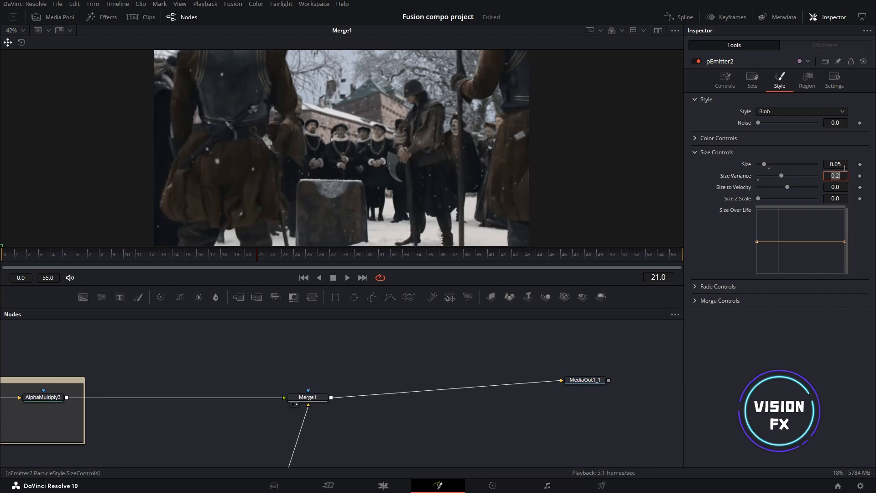
pyautogui.click(398, 75)
pyautogui.press('space')
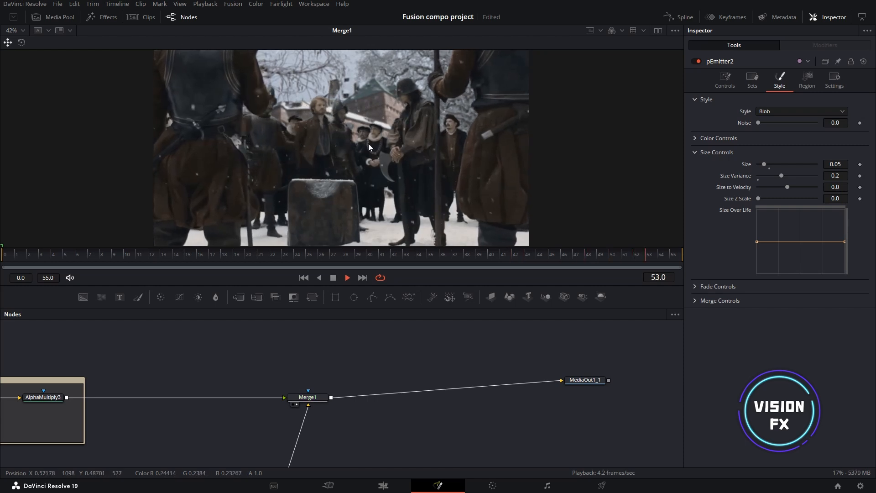
pyautogui.press('space')
# - Reduce the particle size to 0.025 and play the composite through to check the finer snow
pyautogui.click(845, 164)
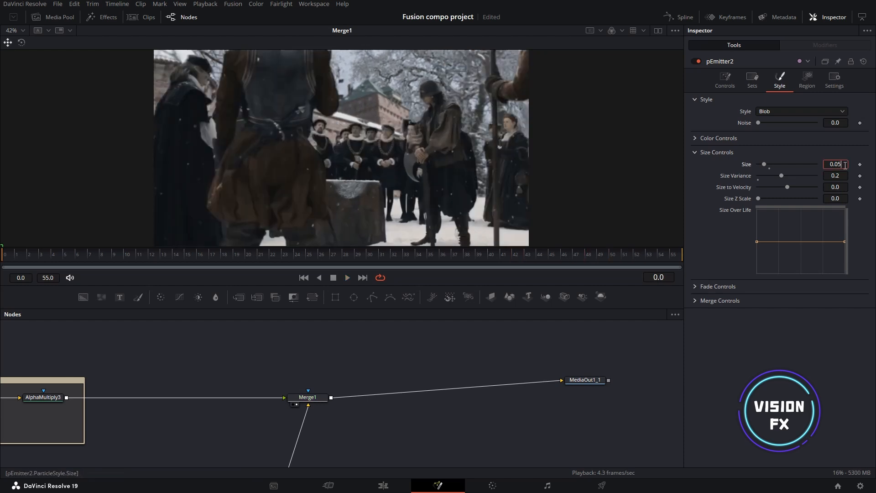
pyautogui.press('BackSpace')
pyautogui.write('25')
pyautogui.press('Return')
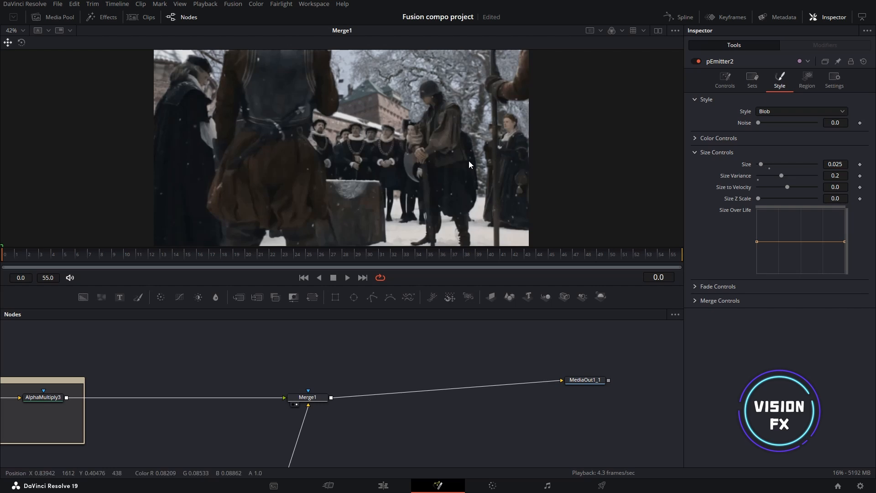
pyautogui.press('space')
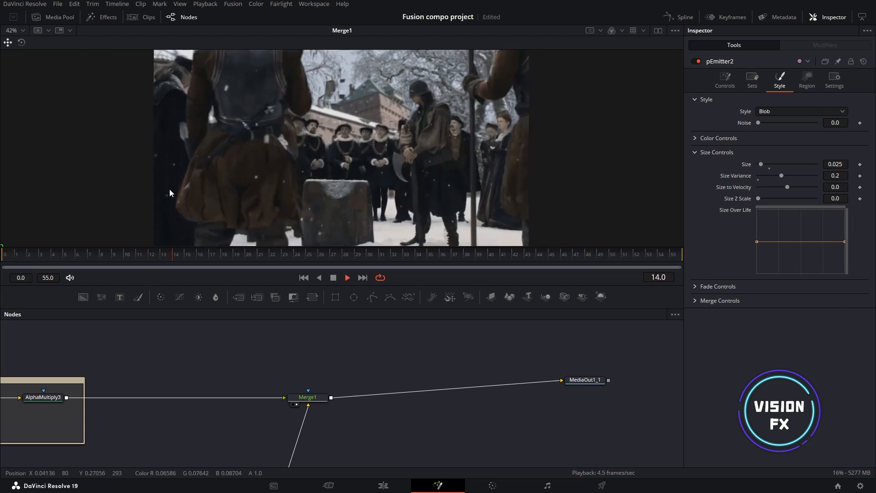
pyautogui.click(15, 257)
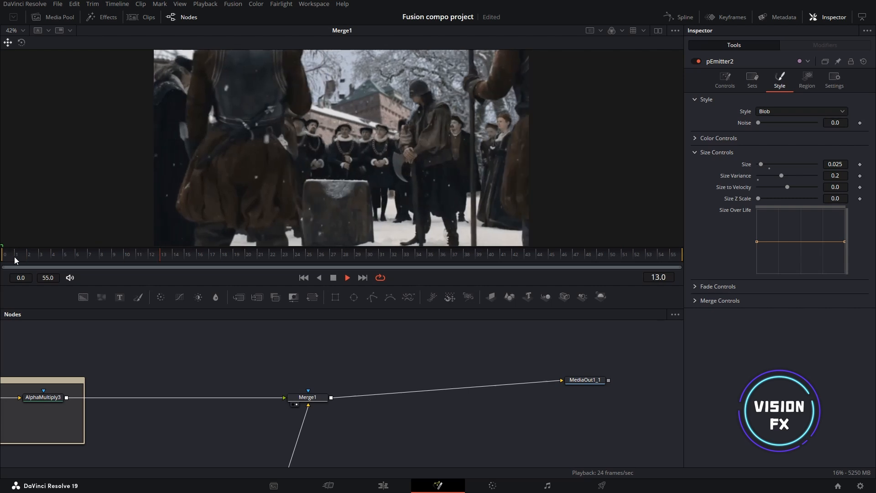
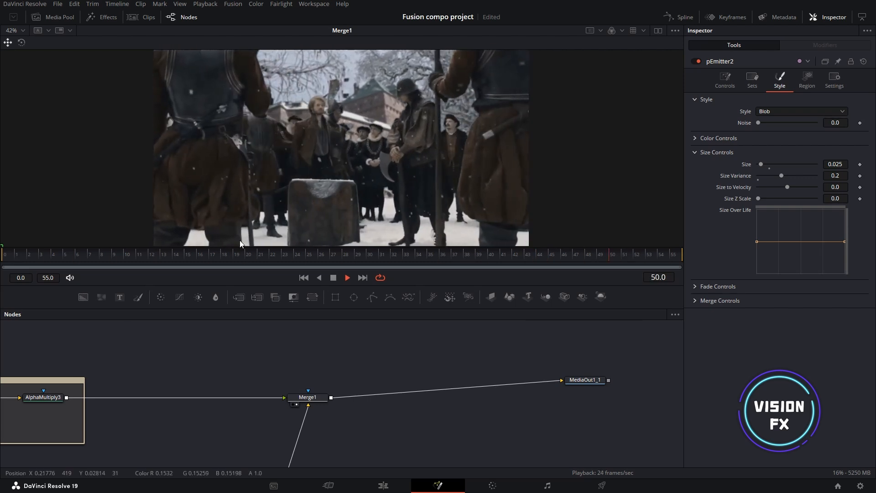
pyautogui.click(334, 278)
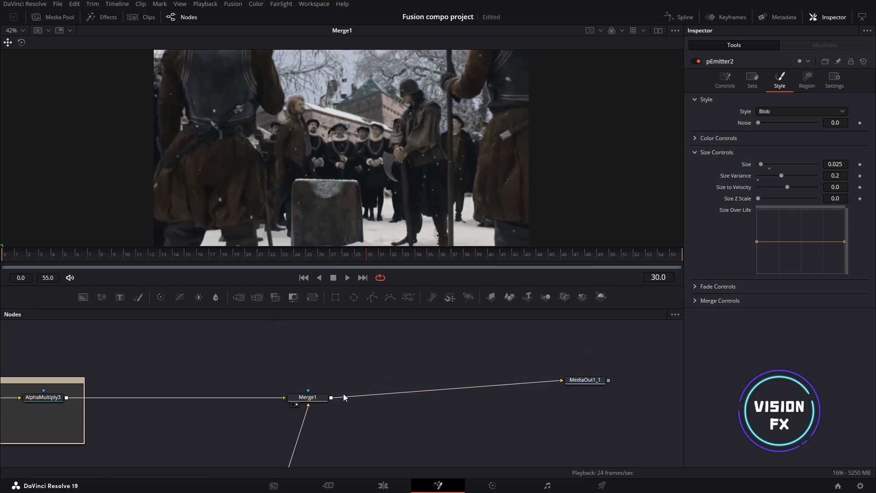
# - Review the Greenscreen branch by displaying Despill3, ChannelBooleans2 and AlphaMultiply3 in turn, and return to Merge1
pyautogui.moveTo(326, 398); pyautogui.dragTo(296, 381)
pyautogui.click(315, 355)
pyautogui.moveTo(208, 364); pyautogui.dragTo(591, 335)
pyautogui.moveTo(282, 367); pyautogui.dragTo(317, 224)
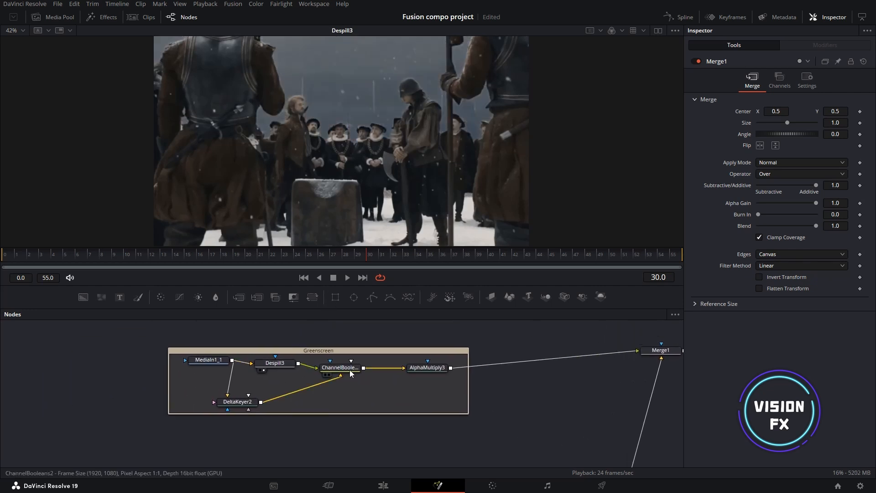
pyautogui.moveTo(352, 370); pyautogui.dragTo(401, 228)
pyautogui.moveTo(430, 369); pyautogui.dragTo(378, 107)
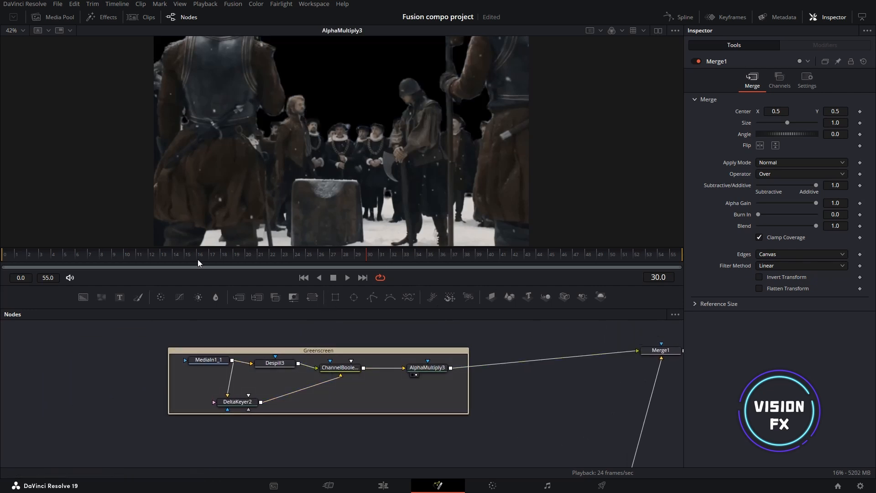
pyautogui.moveTo(621, 387); pyautogui.dragTo(377, 383)
pyautogui.moveTo(428, 345); pyautogui.dragTo(459, 236)
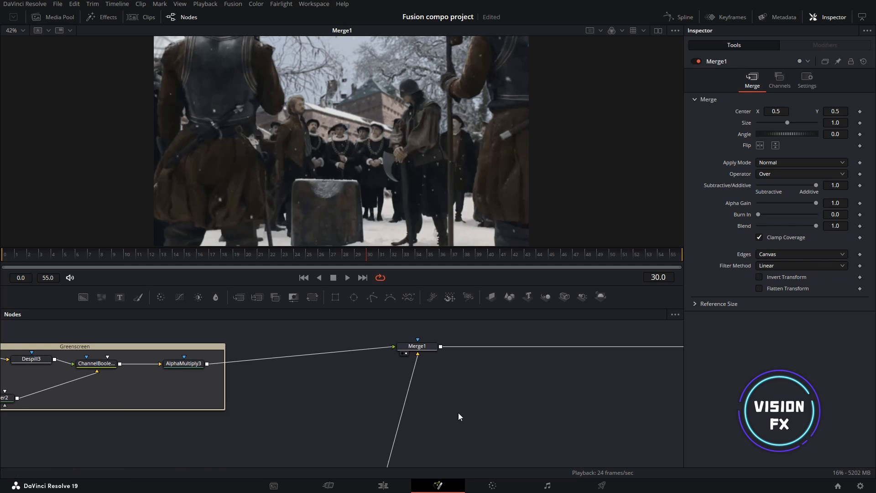
# - Review the node branches feeding Merge3D2, from the keyed footage and particle nodes through to Renderer3D2
pyautogui.moveTo(458, 413); pyautogui.dragTo(564, 357)
pyautogui.moveTo(156, 431); pyautogui.dragTo(254, 353)
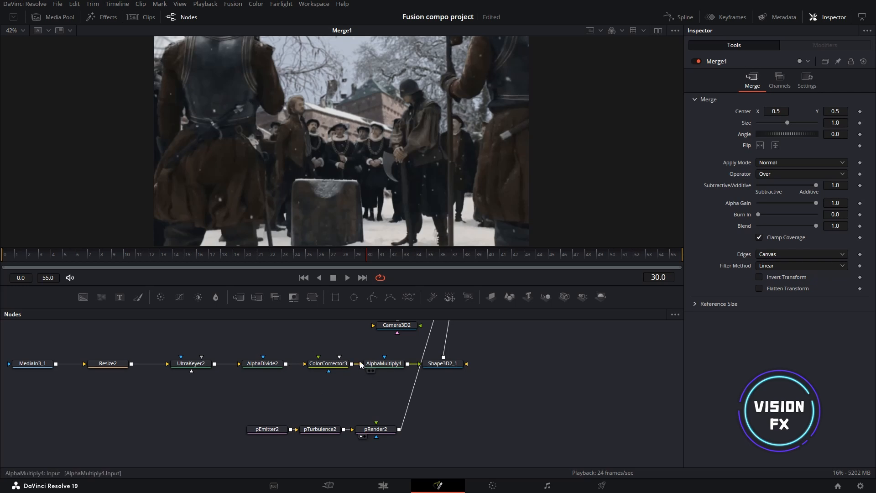
pyautogui.moveTo(515, 377); pyautogui.dragTo(445, 444)
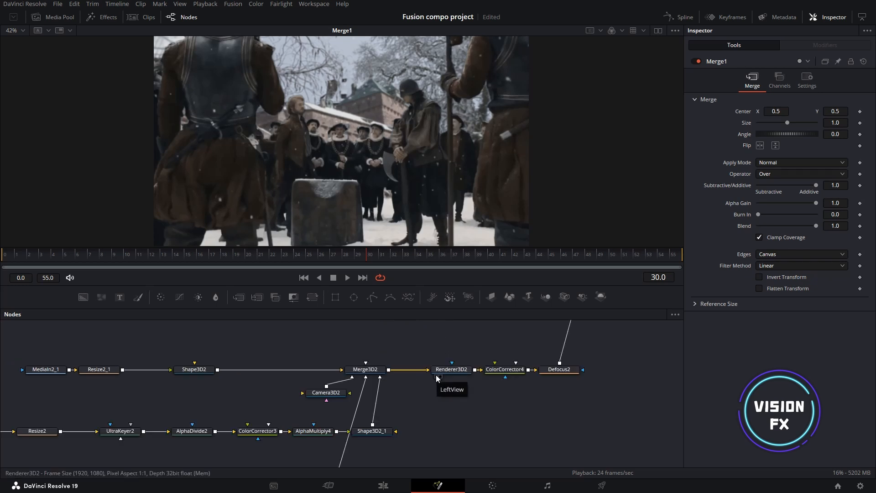